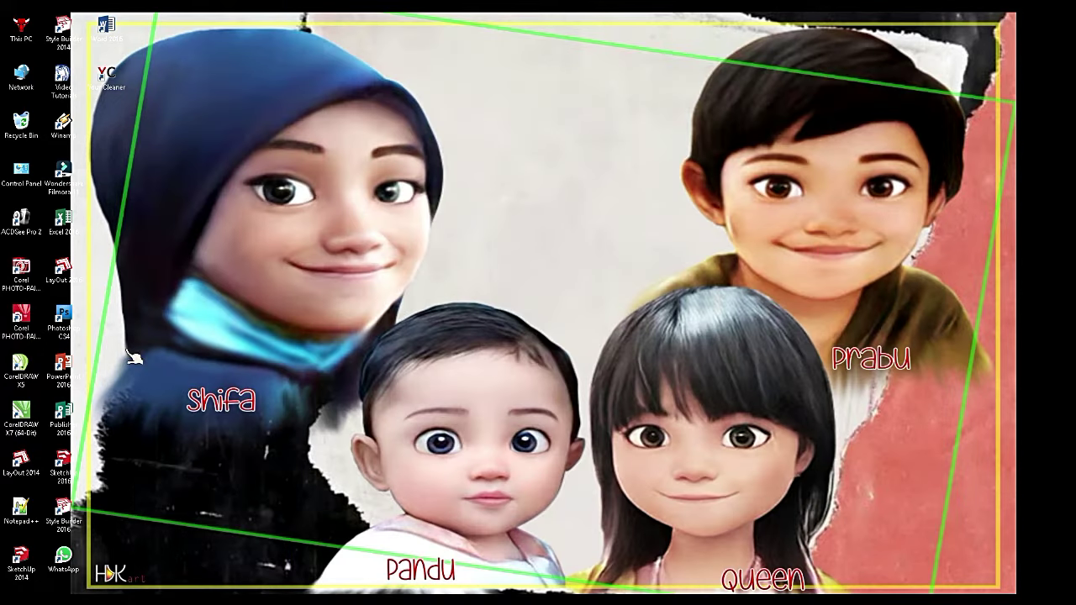
Launch PowerPoint 2016 from its desktop icon to get a blank presentation
{"action": "double_click", "coordinate": [63, 364]}
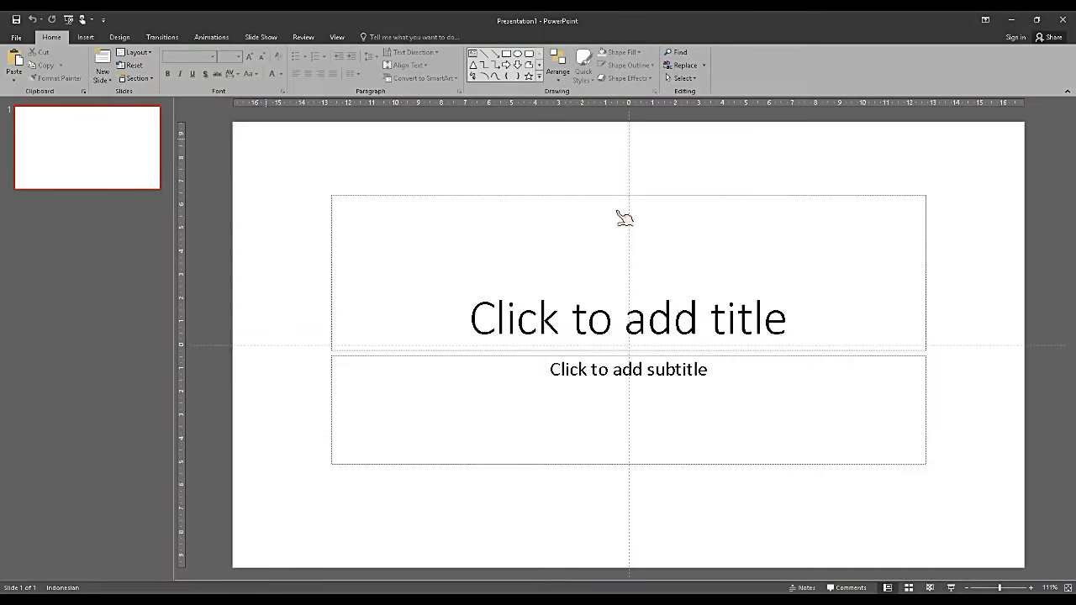
Delete the title and subtitle placeholders, leaving the slide empty
{"action": "left_click_drag", "start_coordinate": [270, 137], "coordinate": [967, 511]}
{"action": "key", "text": "Delete"}
{"action": "left_click", "coordinate": [773, 218]}
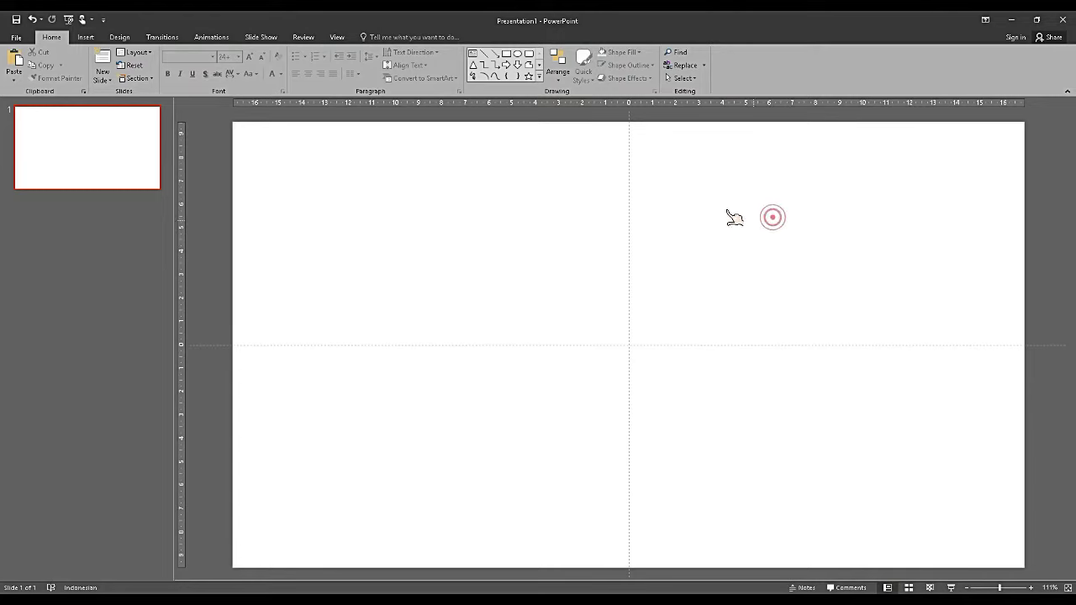
Change the slide size to Standard (4:3) using Ensure Fit
{"action": "left_click", "coordinate": [120, 37]}
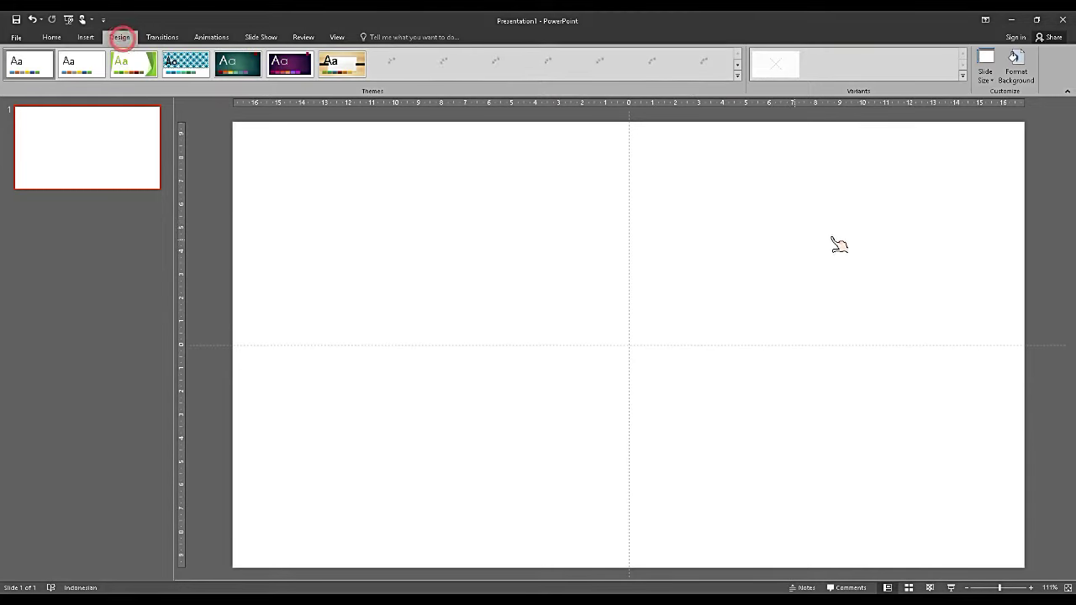
{"action": "left_click", "coordinate": [987, 74]}
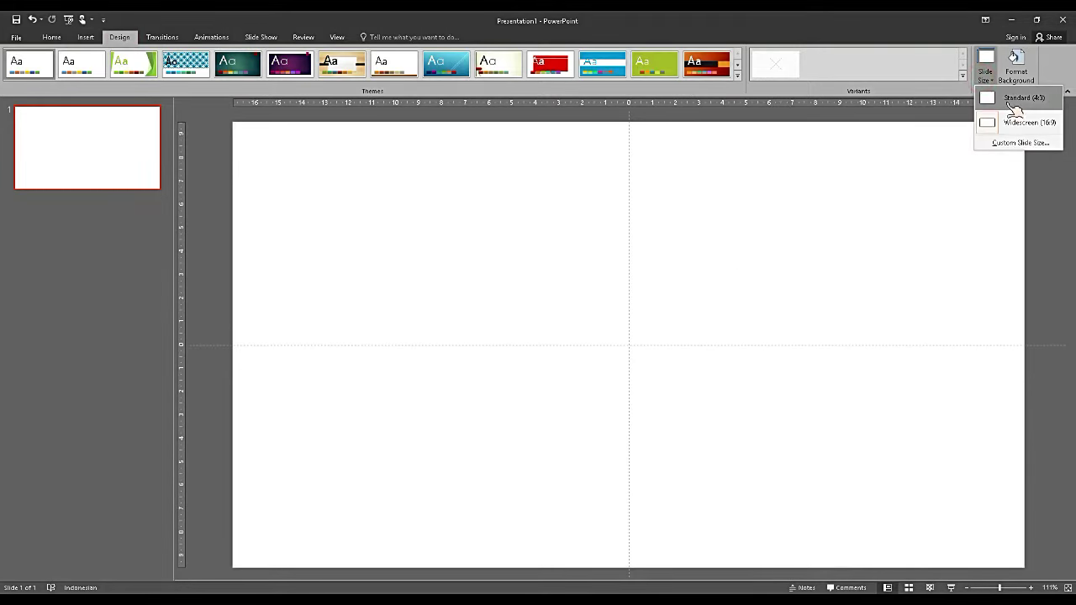
{"action": "left_click", "coordinate": [1011, 99]}
{"action": "left_click", "coordinate": [606, 318]}
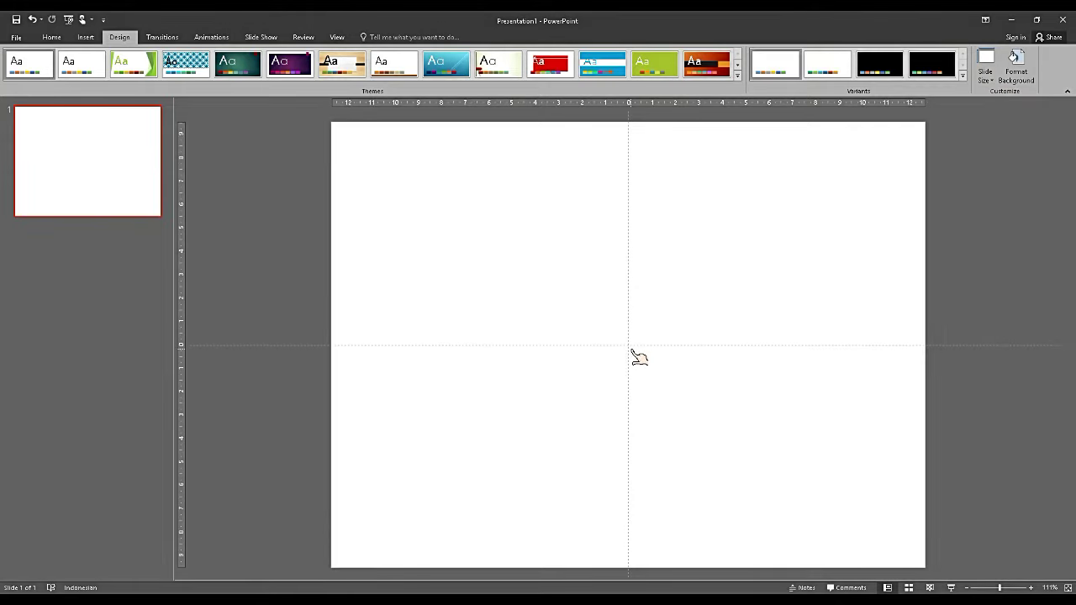
{"action": "left_click", "coordinate": [631, 348]}
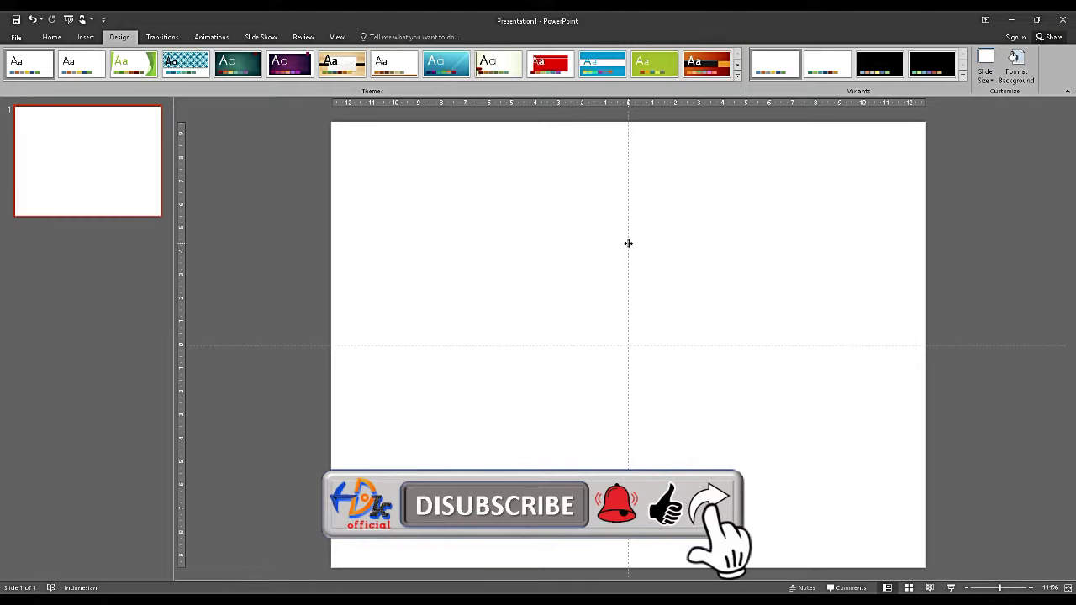
Draw a tall blue rectangle just left of centre and duplicate it with Ctrl+D
{"action": "left_click_drag", "start_coordinate": [1000, 588], "coordinate": [1008, 588]}
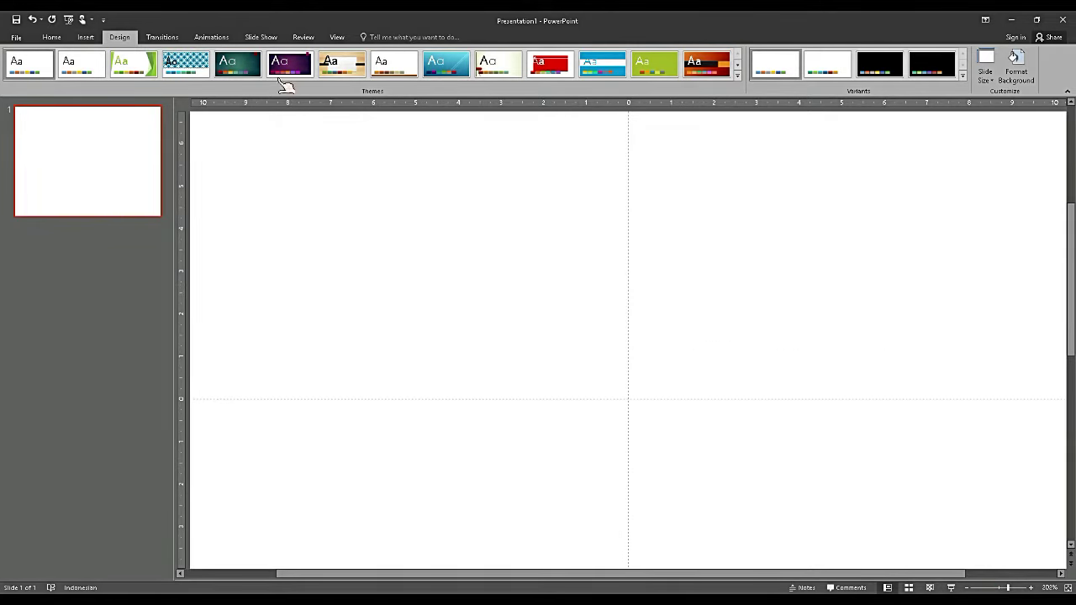
{"action": "left_click", "coordinate": [51, 37]}
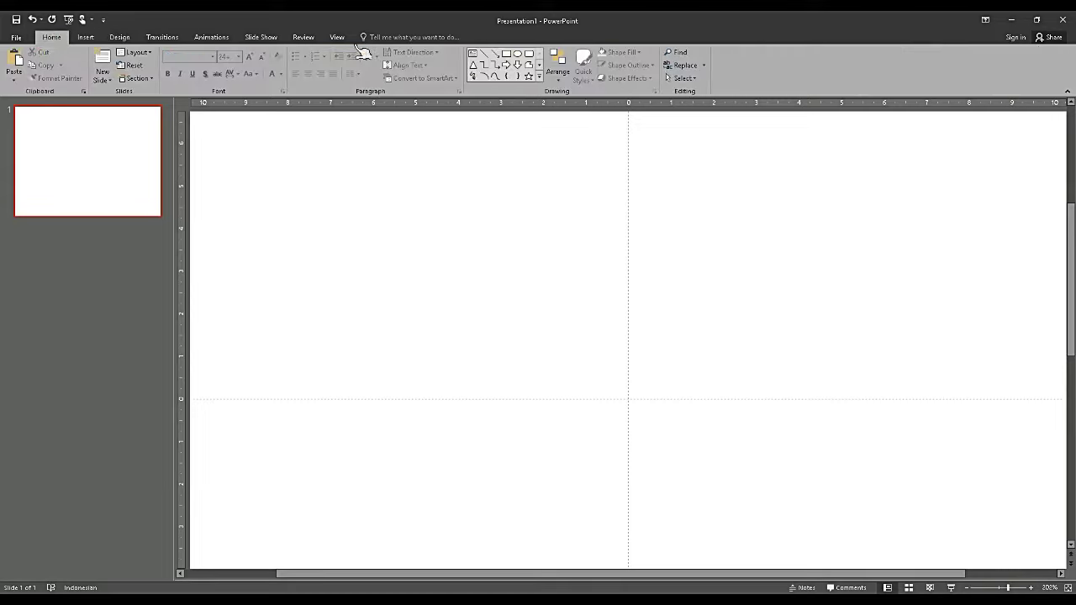
{"action": "left_click", "coordinate": [507, 53]}
{"action": "left_click_drag", "start_coordinate": [602, 232], "coordinate": [637, 329]}
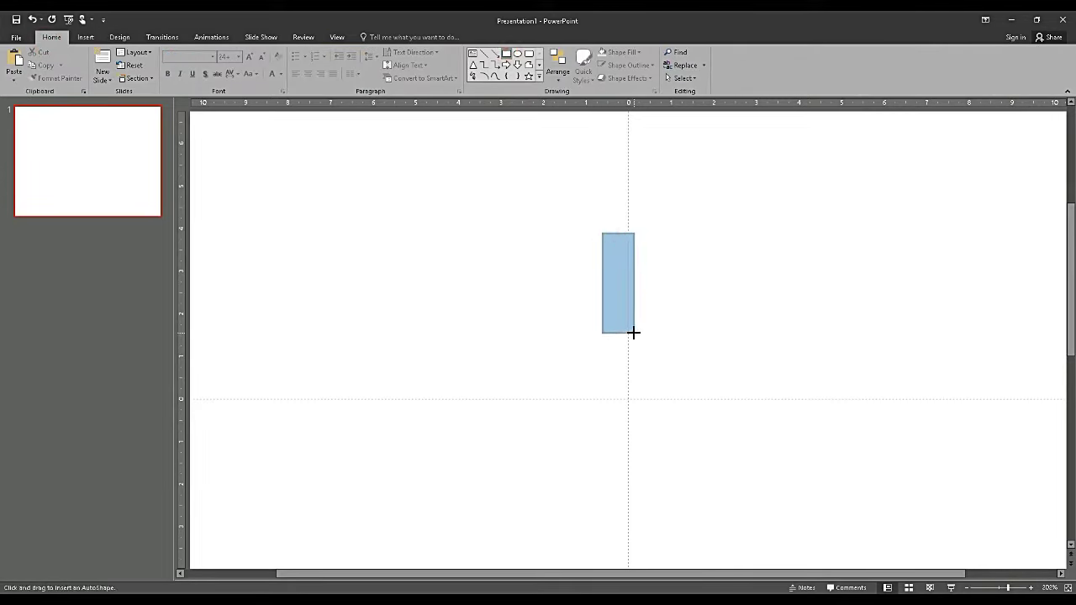
{"action": "left_click_drag", "start_coordinate": [633, 333], "coordinate": [634, 333]}
{"action": "left_click_drag", "start_coordinate": [639, 284], "coordinate": [642, 252]}
{"action": "key", "text": "ctrl+d"}
{"action": "key", "text": "ctrl+d"}
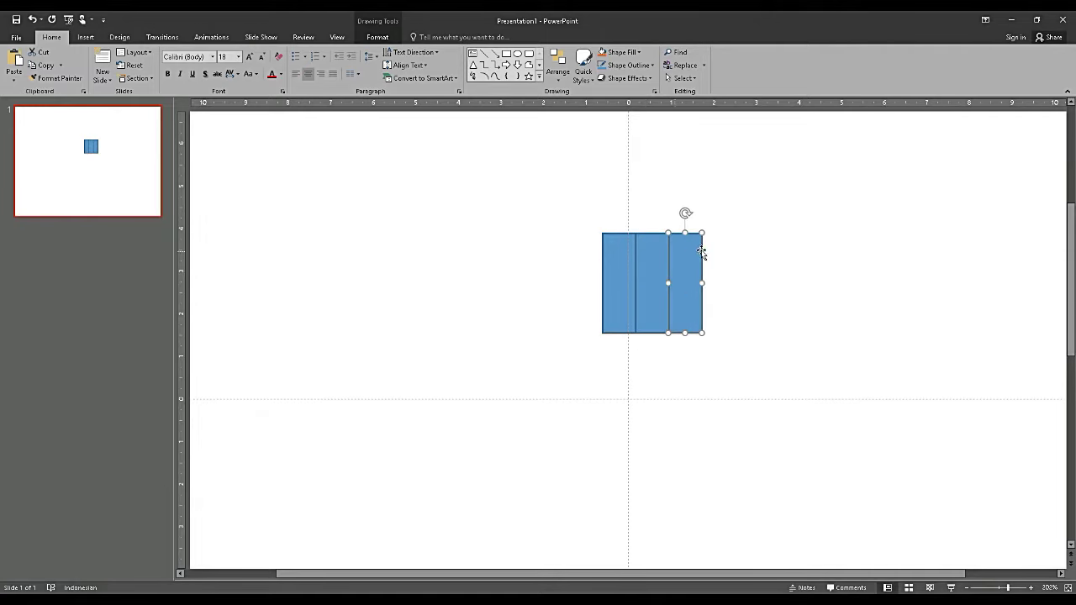
Select the three rectangles, nudge them into place, and group them
{"action": "left_click", "coordinate": [733, 249]}
{"action": "left_click_drag", "start_coordinate": [782, 328], "coordinate": [503, 169]}
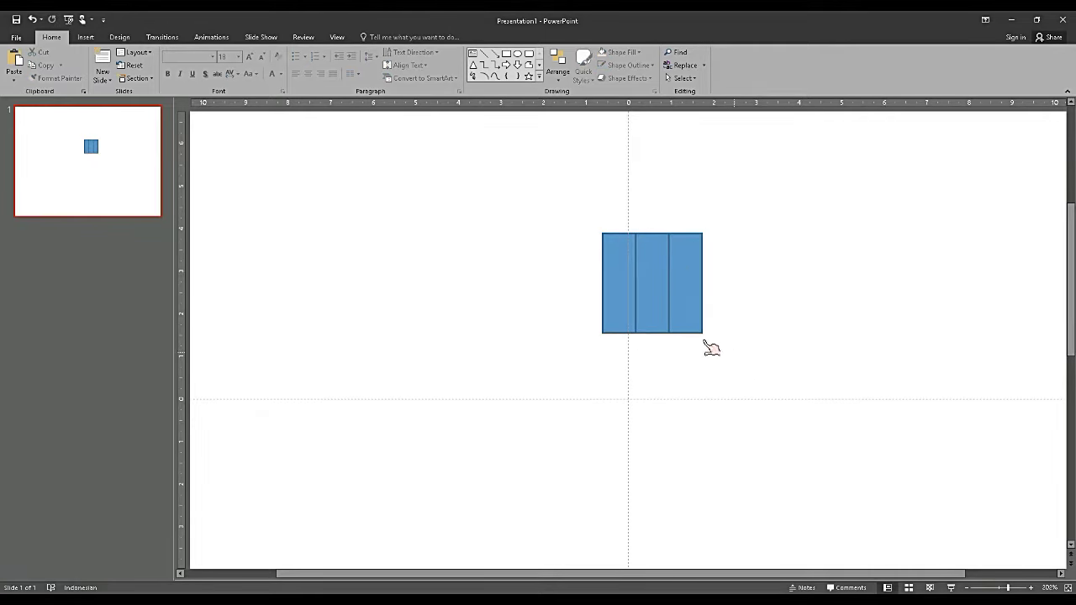
{"action": "left_click_drag", "start_coordinate": [738, 358], "coordinate": [481, 148]}
{"action": "left_click_drag", "start_coordinate": [647, 260], "coordinate": [618, 272]}
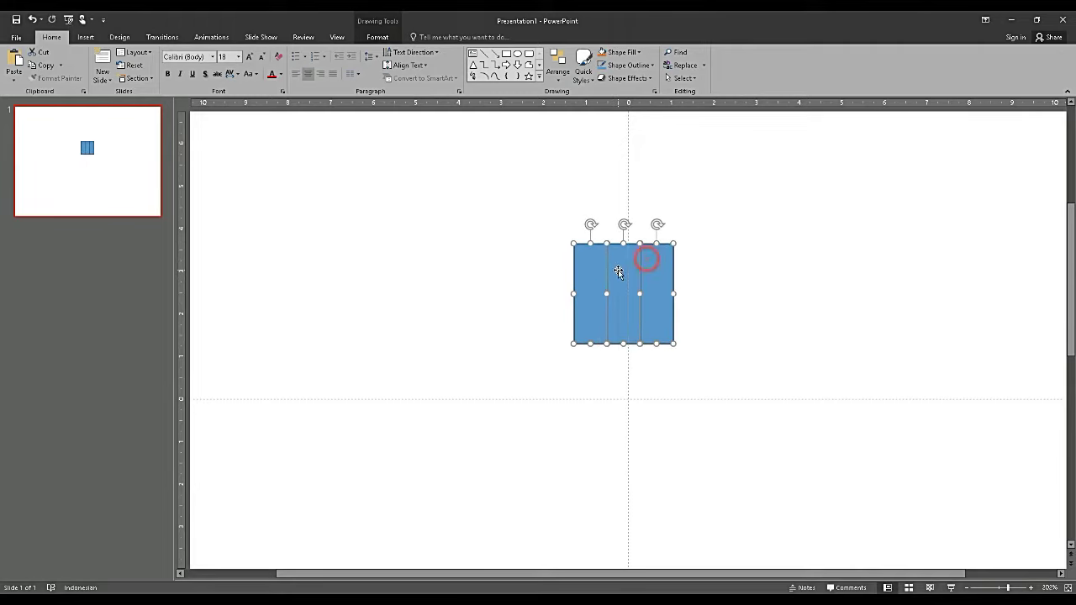
{"action": "right_click", "coordinate": [618, 271]}
{"action": "mouse_move", "coordinate": [648, 337]}
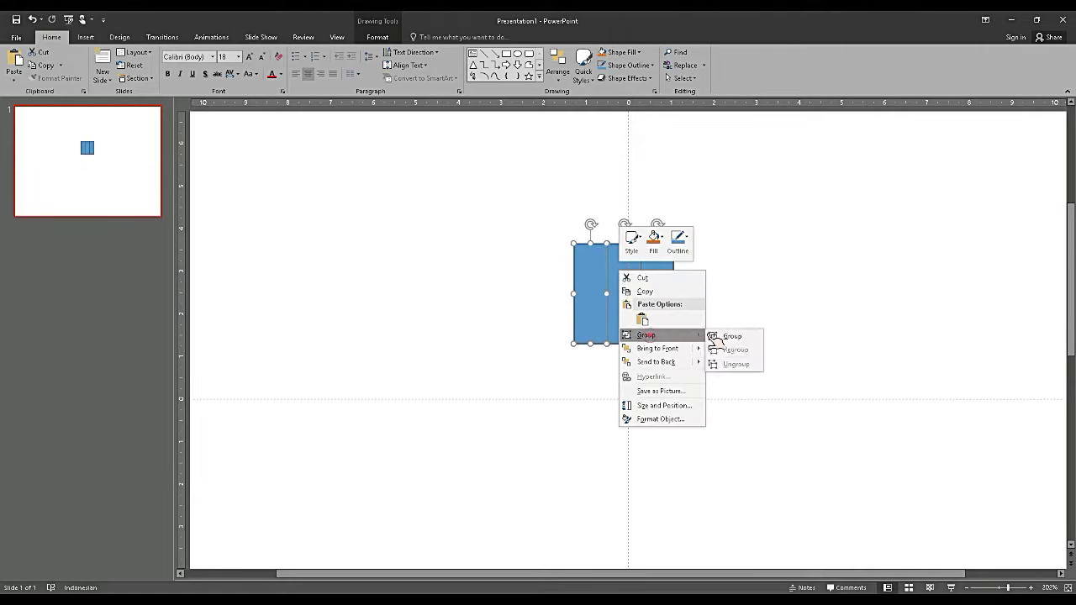
{"action": "left_click", "coordinate": [723, 336]}
Narrow the group slightly from both sides and centre it on the vertical guide
{"action": "left_click_drag", "start_coordinate": [677, 294], "coordinate": [670, 294]}
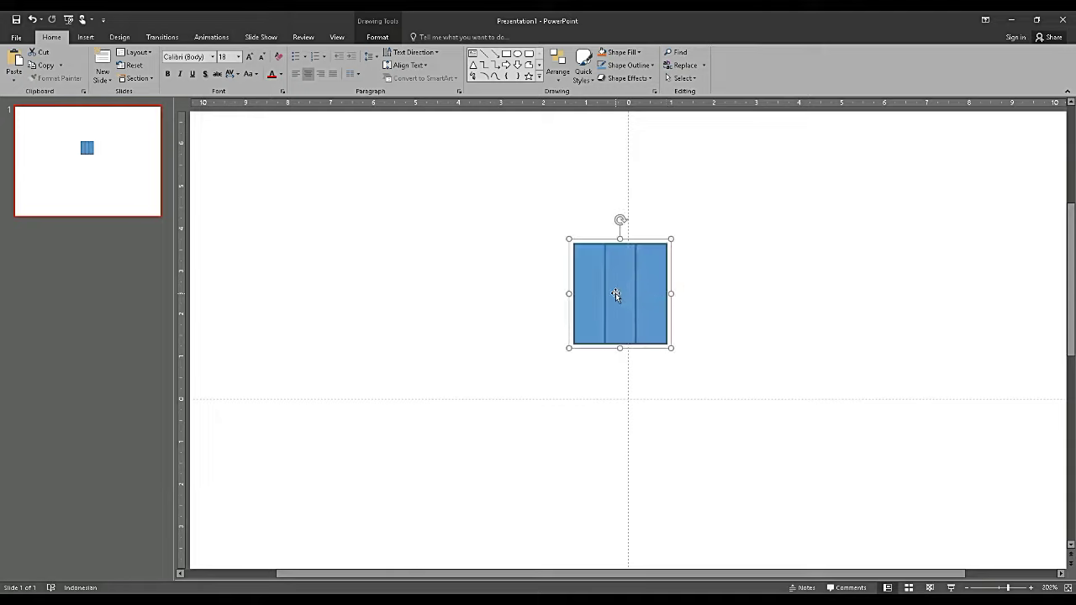
{"action": "left_click_drag", "start_coordinate": [571, 294], "coordinate": [577, 293]}
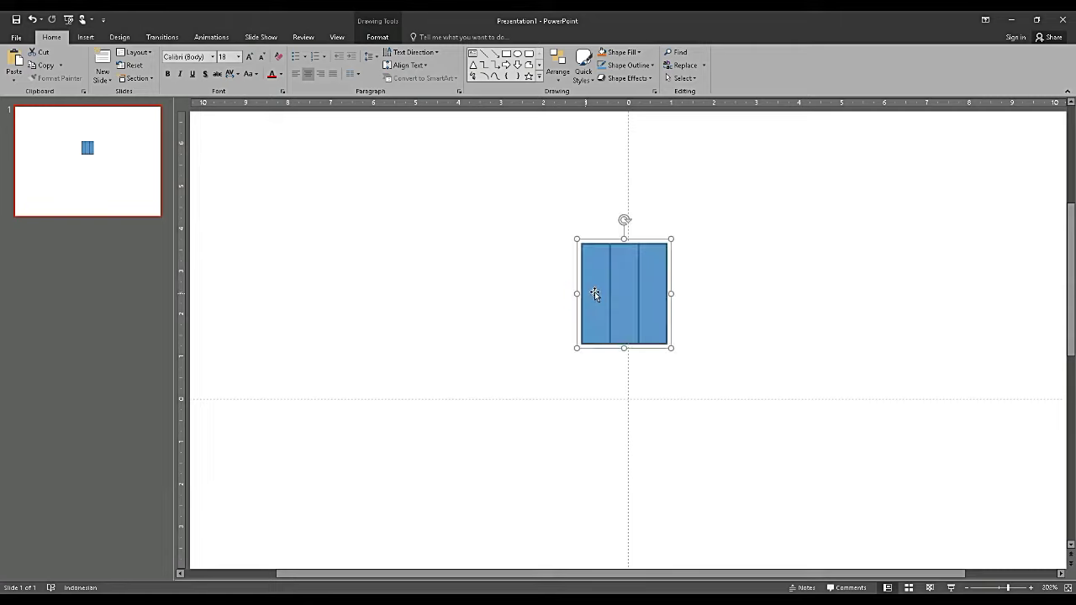
{"action": "left_click_drag", "start_coordinate": [599, 293], "coordinate": [614, 290]}
Ungroup the block back into three separate rectangles
{"action": "right_click", "coordinate": [631, 280]}
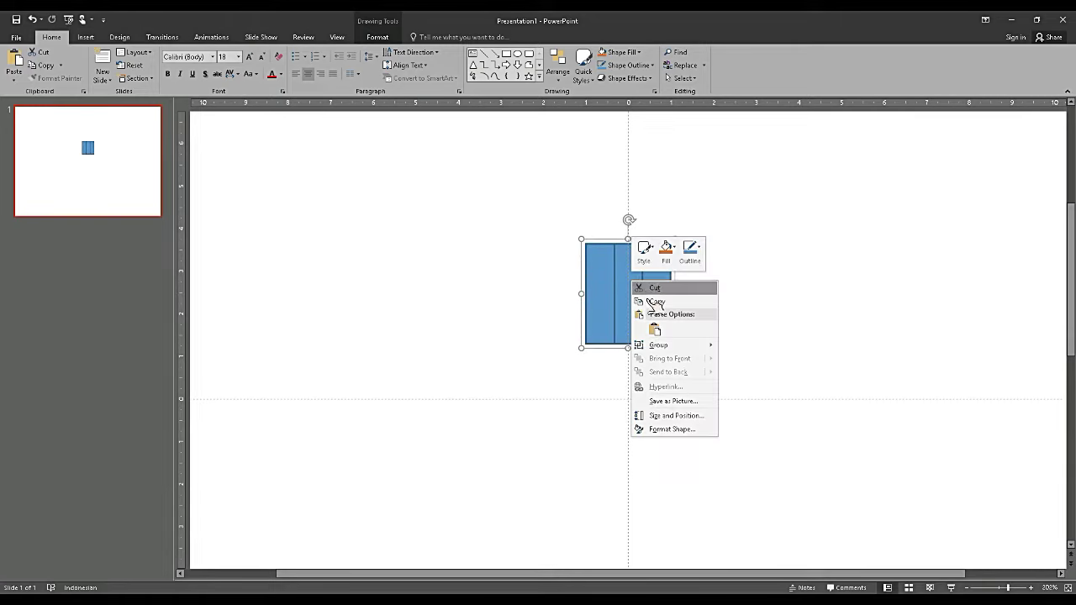
{"action": "mouse_move", "coordinate": [654, 345]}
{"action": "left_click", "coordinate": [735, 371]}
{"action": "left_click", "coordinate": [755, 309]}
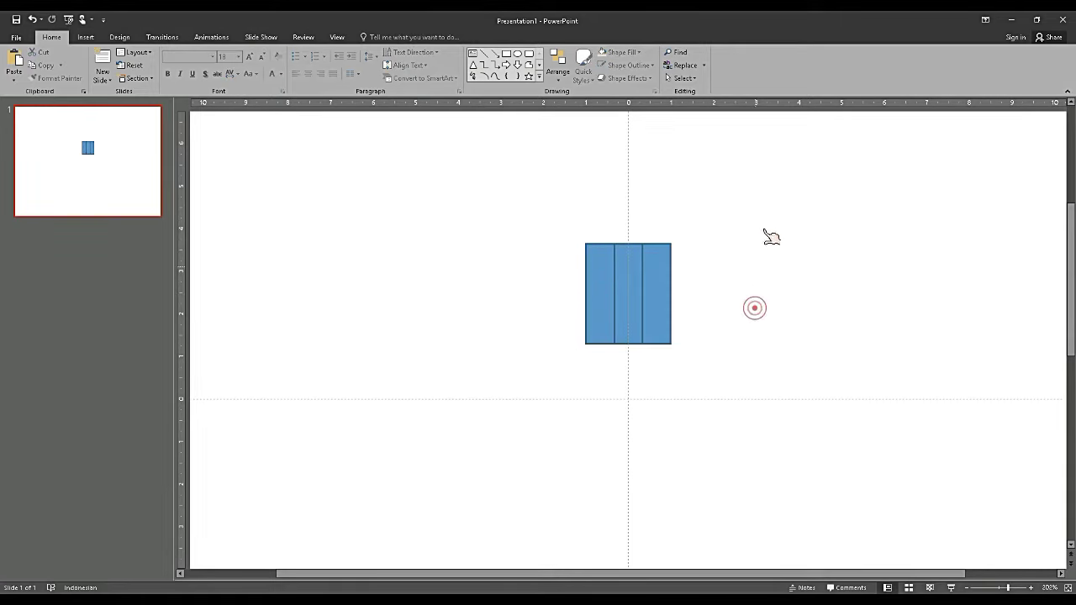
Duplicate the row of three rectangles, stacking copies downward into four rows
{"action": "left_click_drag", "start_coordinate": [768, 203], "coordinate": [569, 370]}
{"action": "key", "text": "ctrl+d"}
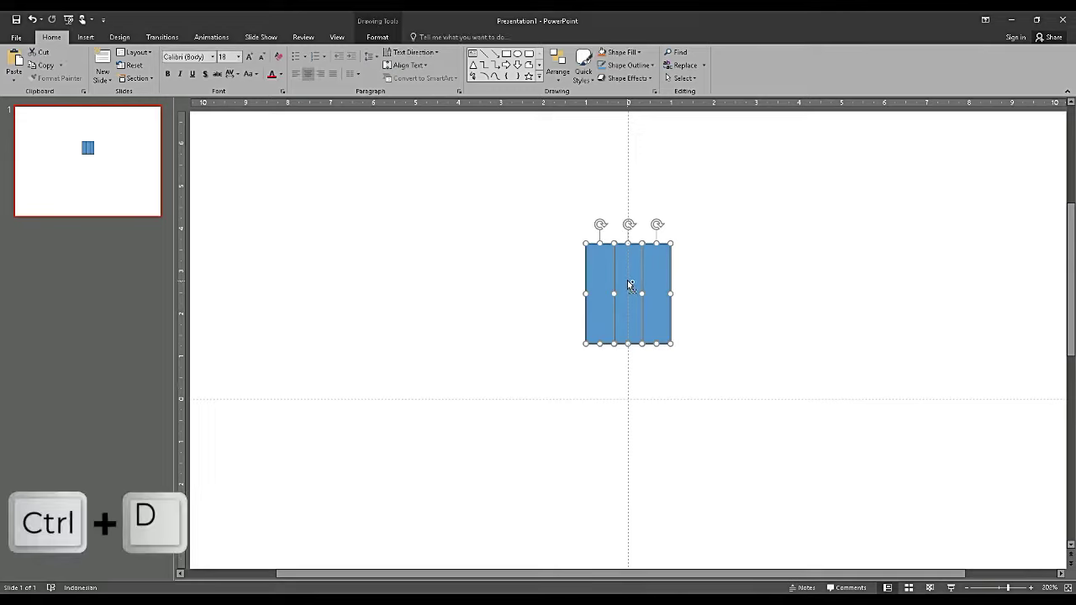
{"action": "left_click_drag", "start_coordinate": [624, 281], "coordinate": [607, 354]}
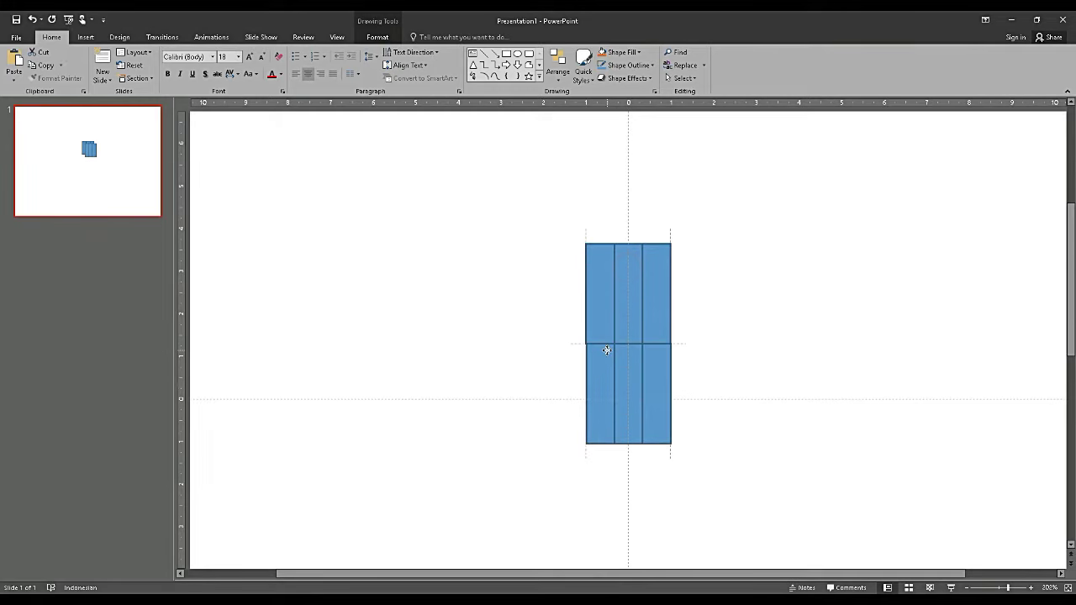
{"action": "key", "text": "ctrl+d"}
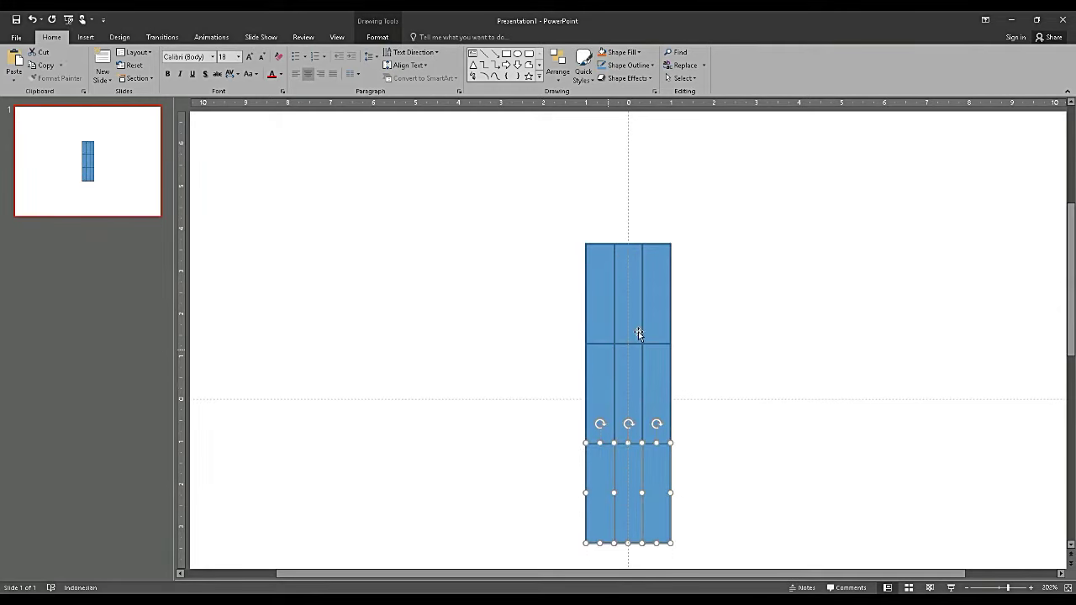
{"action": "scroll", "coordinate": [687, 303], "scroll_direction": "down", "scroll_amount": 3}
{"action": "key", "text": "ctrl+d"}
{"action": "left_click", "coordinate": [728, 339]}
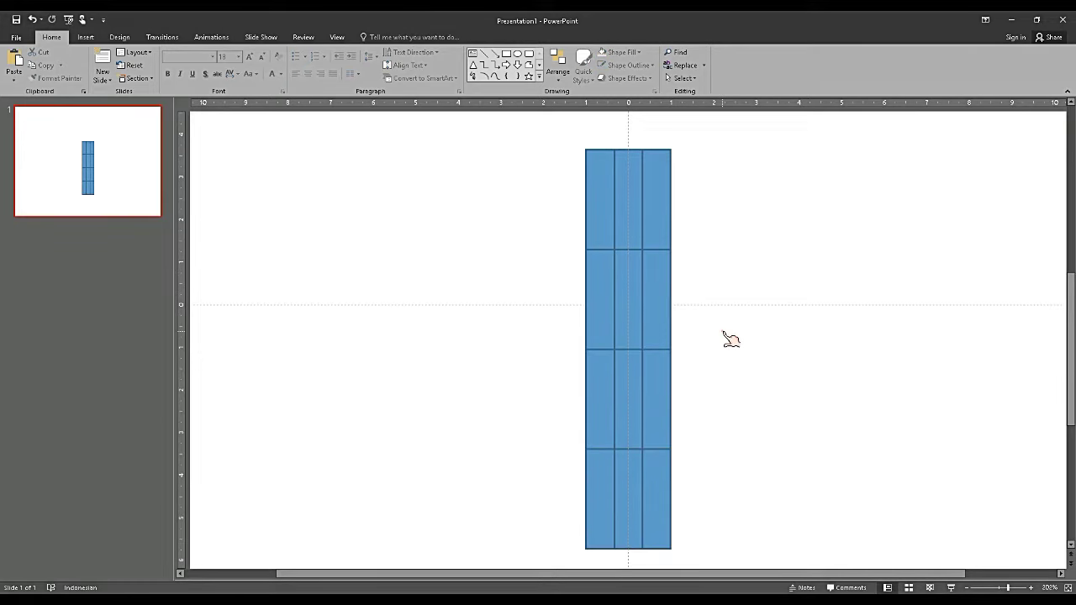
{"action": "scroll", "coordinate": [730, 336], "scroll_direction": "down", "scroll_amount": 1}
{"action": "scroll", "coordinate": [728, 339], "scroll_direction": "down", "scroll_amount": 3}
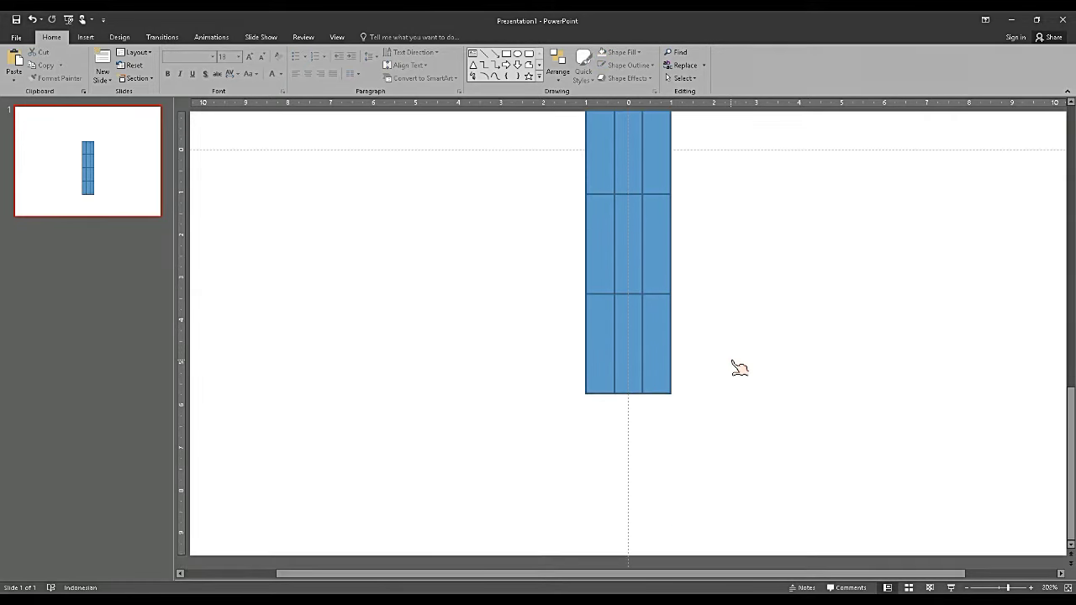
{"action": "scroll", "coordinate": [739, 367], "scroll_direction": "up", "scroll_amount": 2}
{"action": "scroll", "coordinate": [739, 367], "scroll_direction": "up", "scroll_amount": 2}
{"action": "scroll", "coordinate": [738, 366], "scroll_direction": "up", "scroll_amount": 1}
{"action": "scroll", "coordinate": [736, 358], "scroll_direction": "up", "scroll_amount": 1}
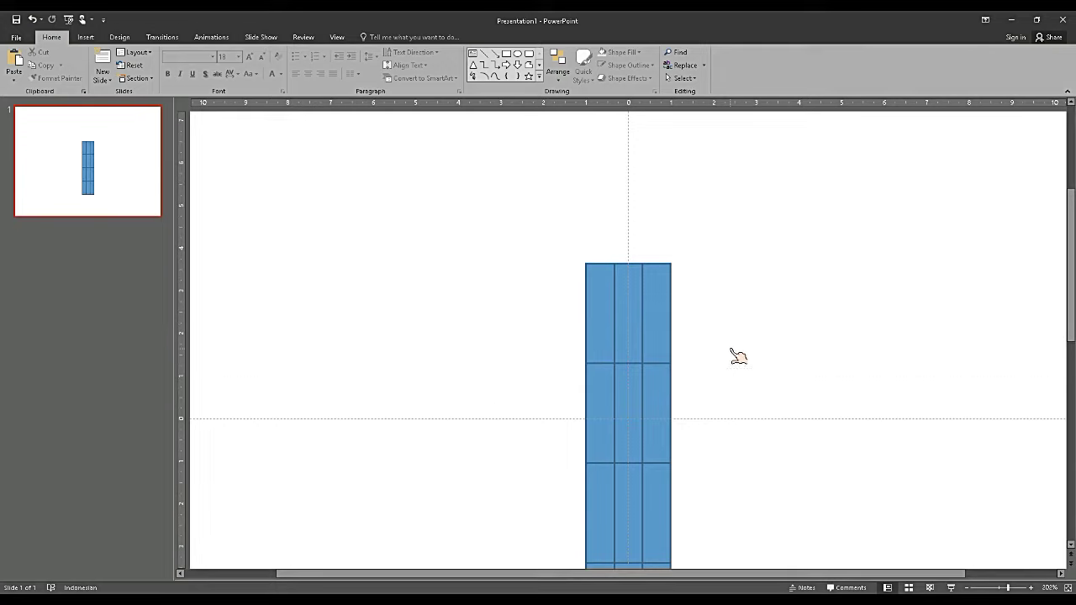
{"action": "scroll", "coordinate": [666, 323], "scroll_direction": "up", "scroll_amount": 1}
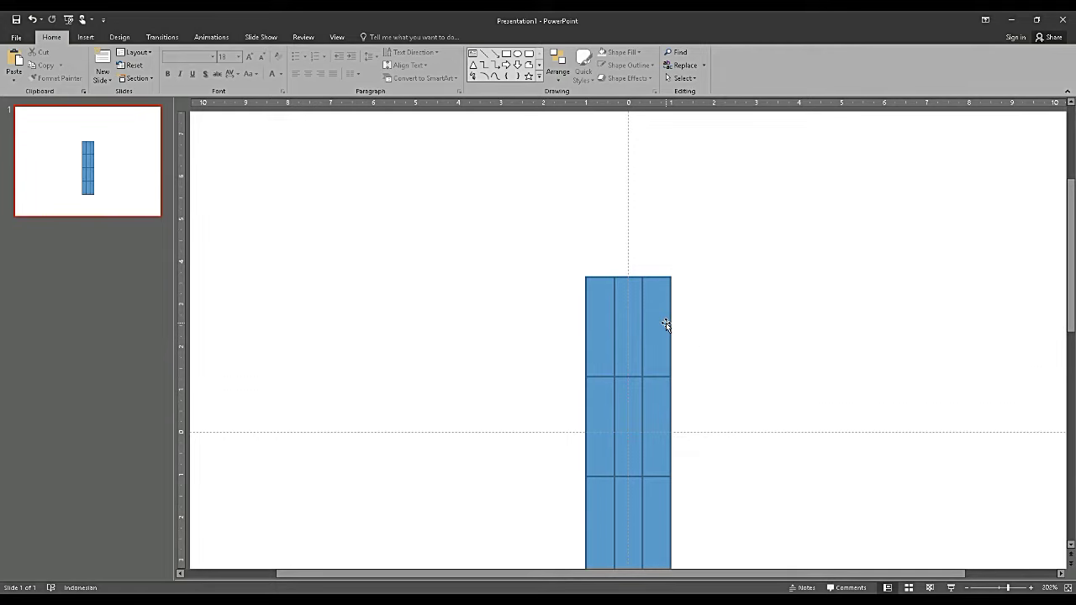
Fill the top row green, with a darker green middle rectangle
{"action": "left_click", "coordinate": [622, 332]}
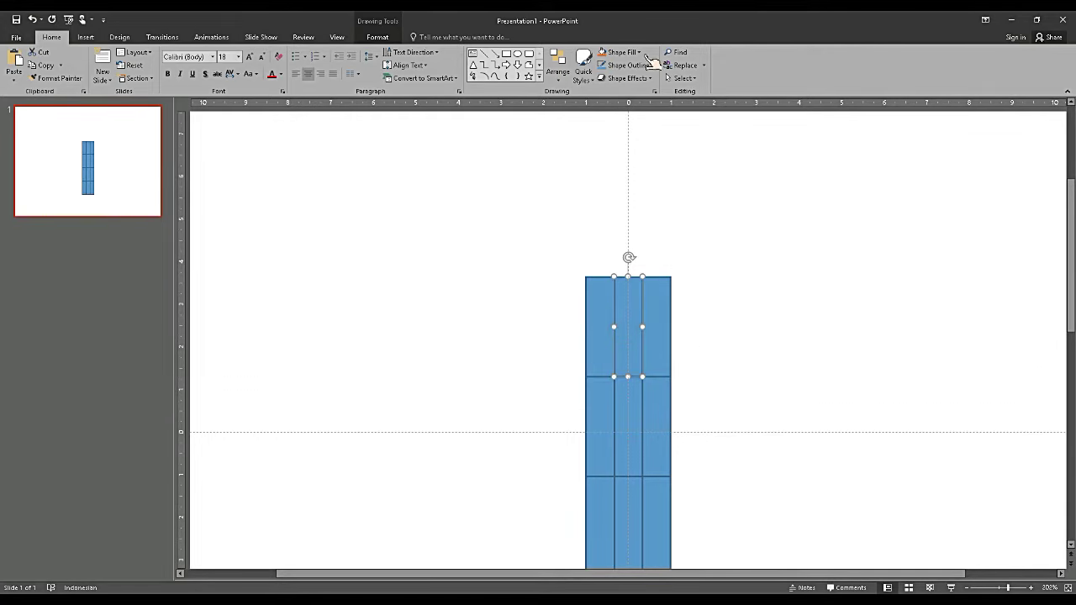
{"action": "left_click", "coordinate": [640, 53]}
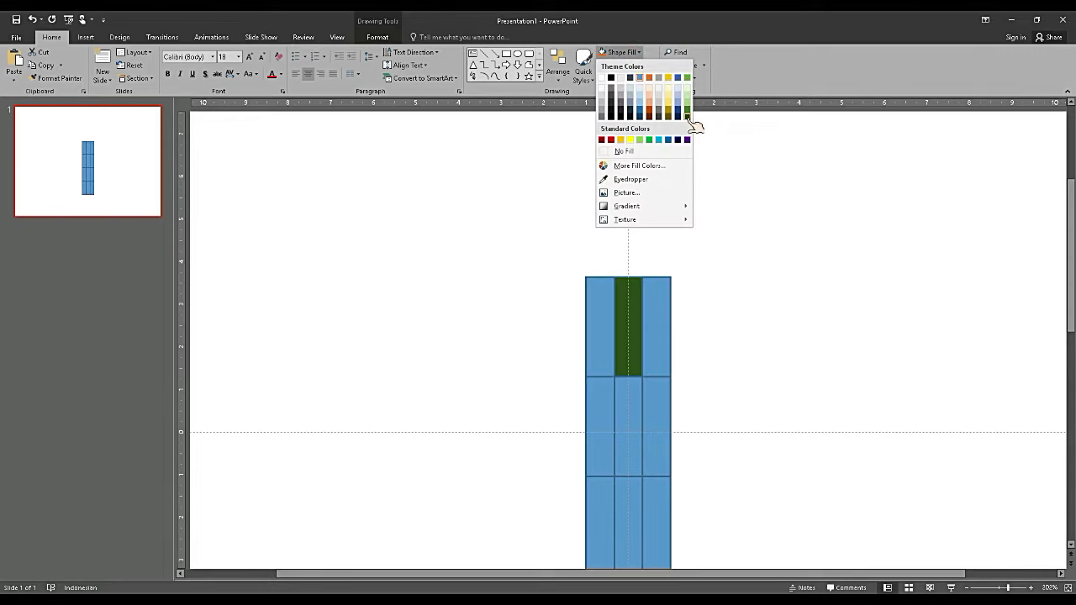
{"action": "left_click", "coordinate": [687, 116]}
{"action": "left_click", "coordinate": [606, 307]}
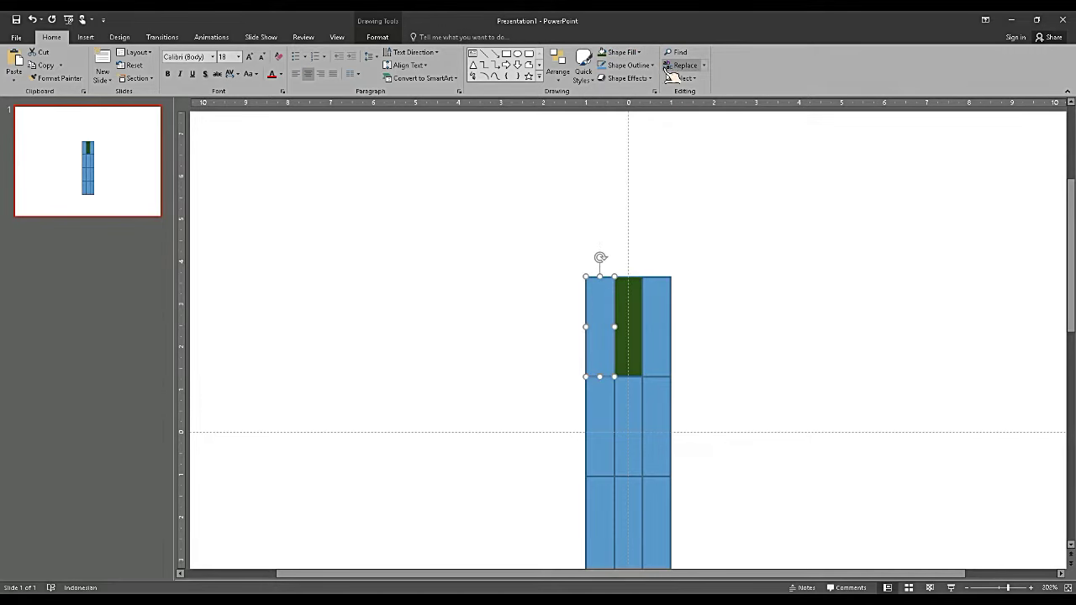
{"action": "left_click", "coordinate": [639, 52]}
{"action": "left_click", "coordinate": [687, 117]}
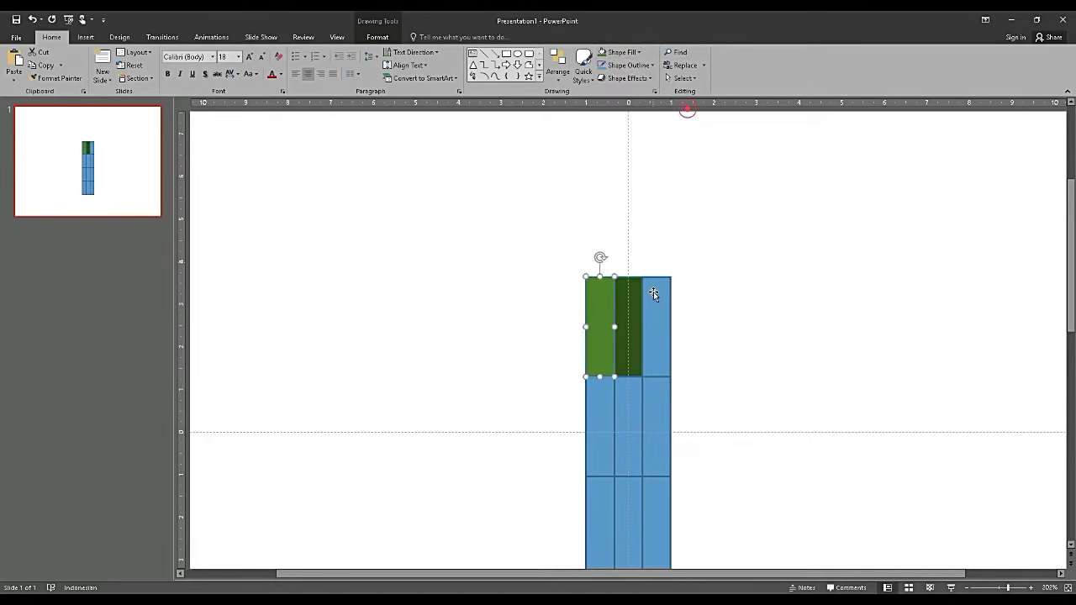
{"action": "left_click", "coordinate": [656, 293]}
{"action": "left_click", "coordinate": [647, 55]}
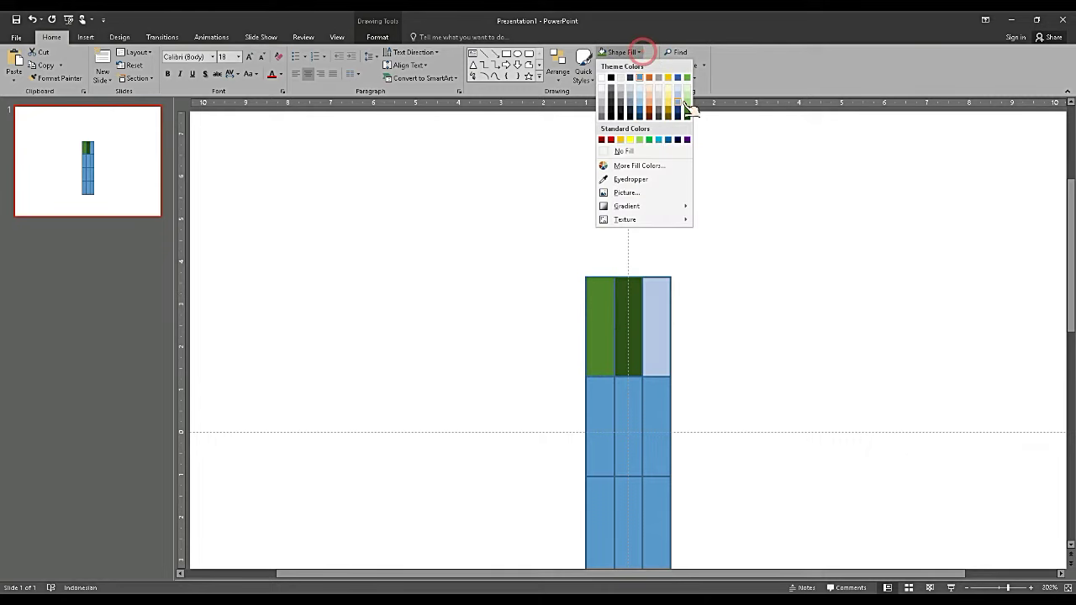
{"action": "left_click", "coordinate": [687, 110]}
Fill the second row's middle cell dark blue
{"action": "scroll", "coordinate": [632, 332], "scroll_direction": "down", "scroll_amount": 1}
{"action": "scroll", "coordinate": [632, 332], "scroll_direction": "down", "scroll_amount": 1}
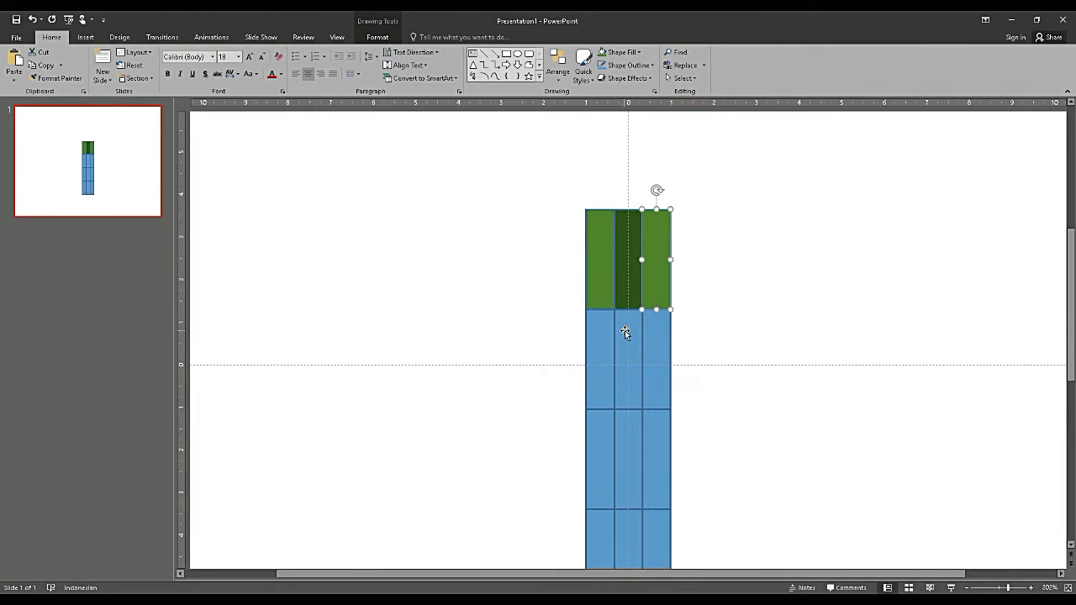
{"action": "left_click", "coordinate": [627, 329]}
{"action": "left_click", "coordinate": [654, 66]}
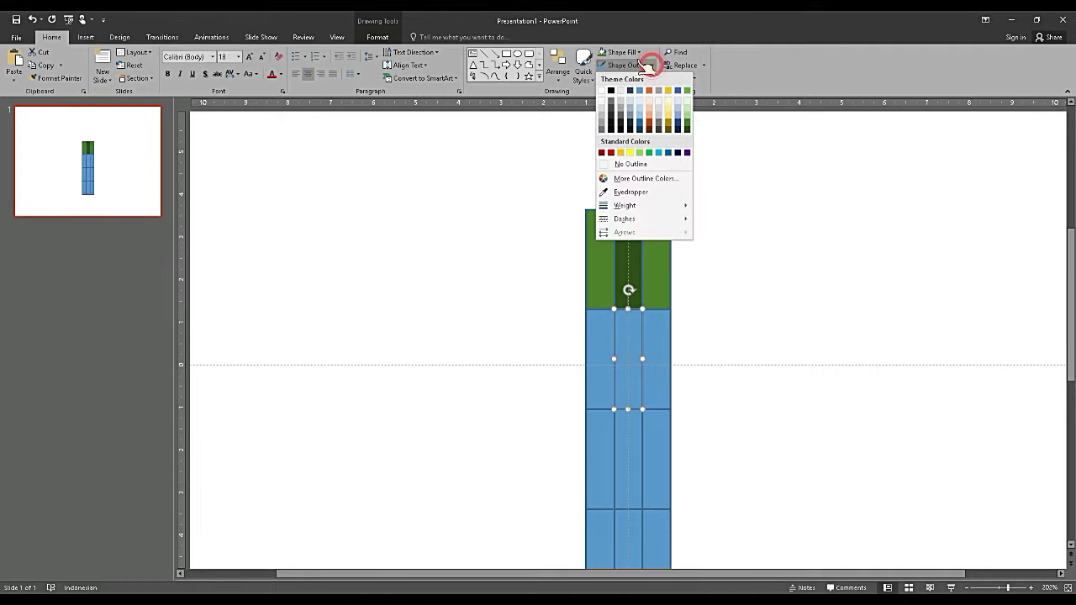
{"action": "left_click", "coordinate": [639, 53]}
{"action": "left_click", "coordinate": [639, 53]}
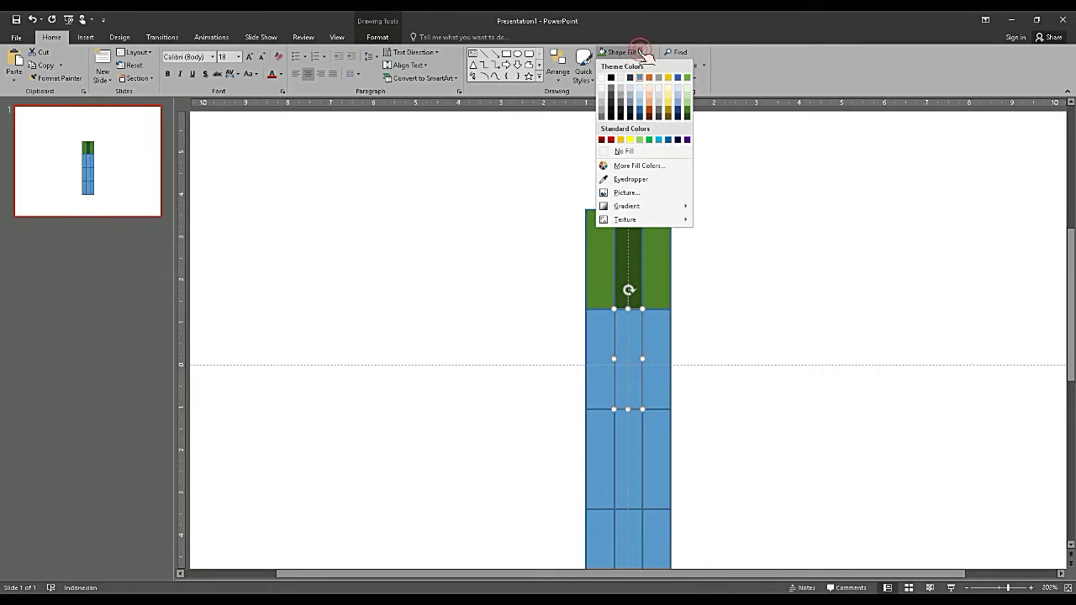
{"action": "left_click", "coordinate": [668, 140]}
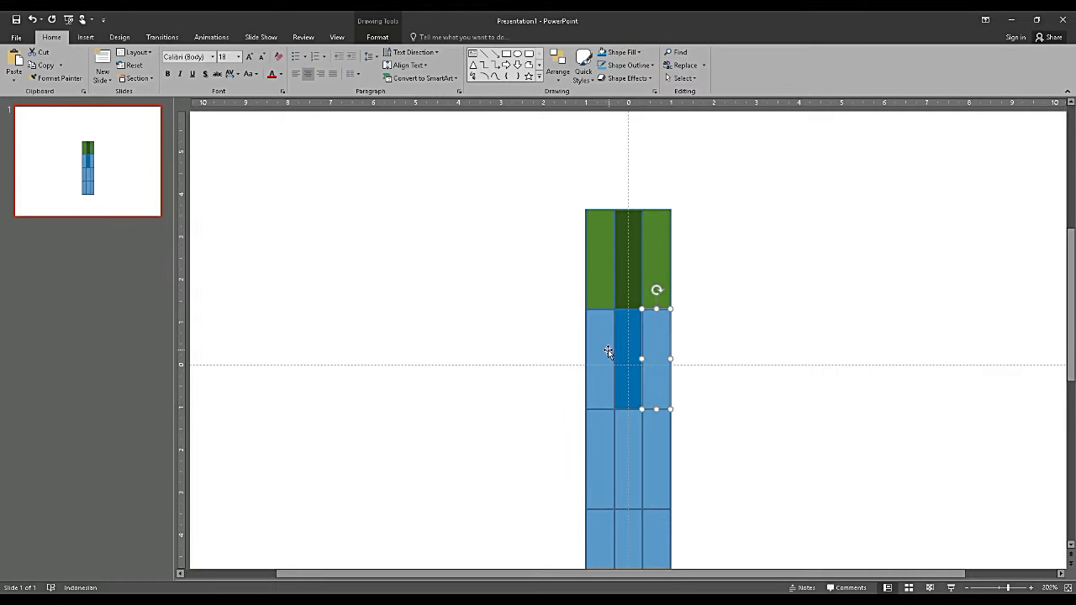
Fill the second row's two side cells bright light blue
{"action": "left_click", "coordinate": [608, 352], "text": "shift"}
{"action": "left_click", "coordinate": [637, 51]}
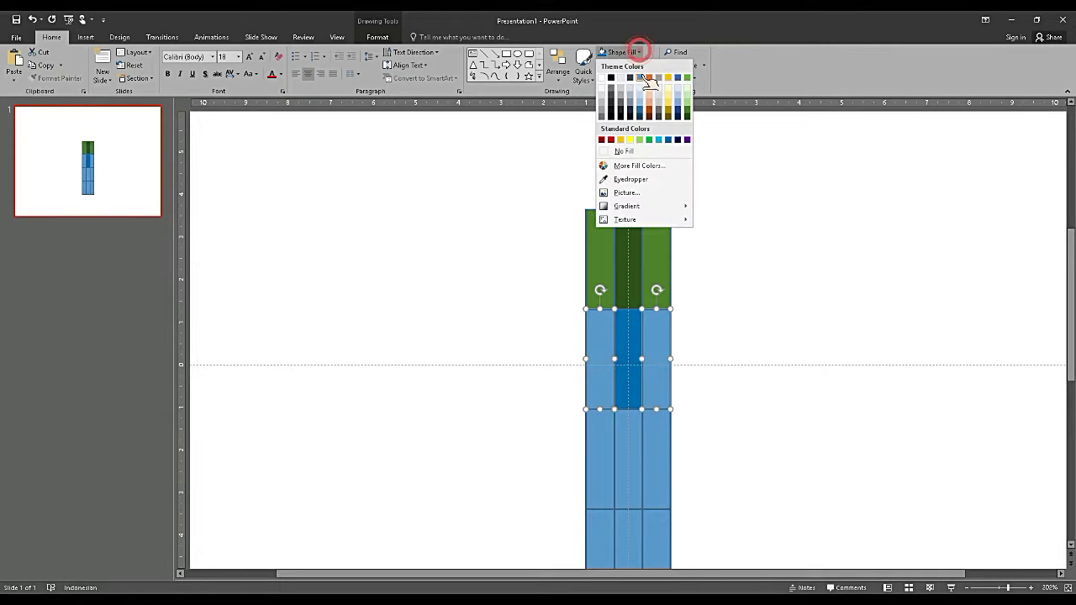
{"action": "left_click", "coordinate": [659, 140]}
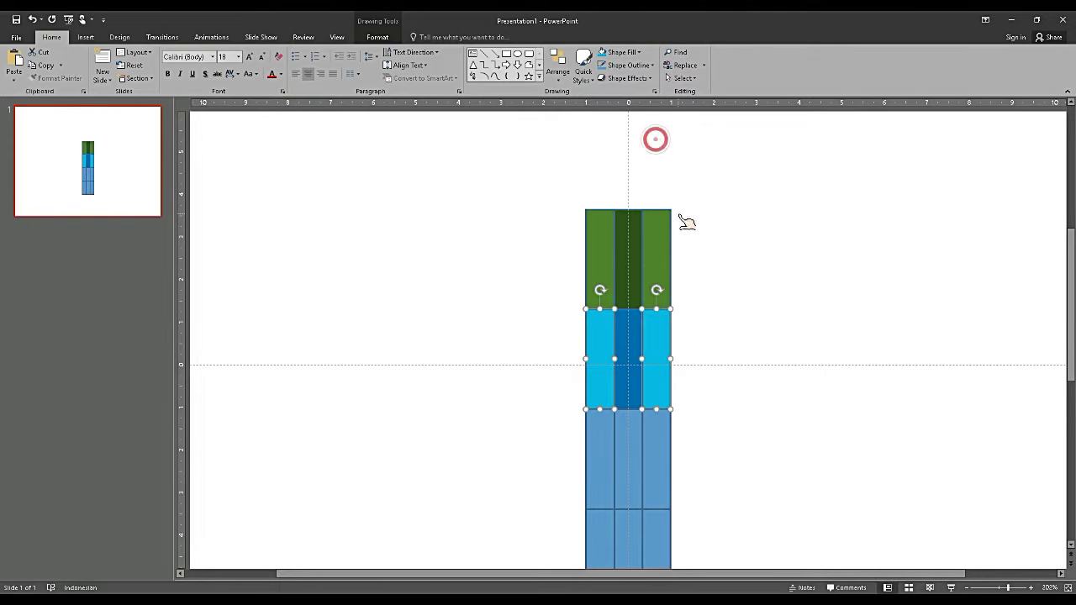
{"action": "scroll", "coordinate": [668, 225], "scroll_direction": "down", "scroll_amount": 1}
{"action": "scroll", "coordinate": [643, 266], "scroll_direction": "down", "scroll_amount": 1}
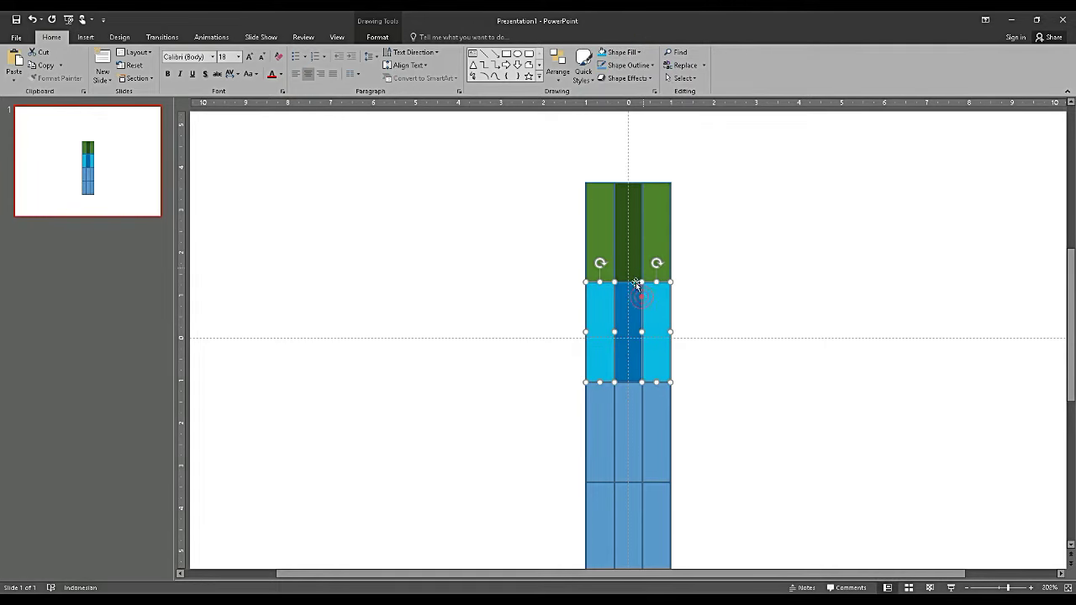
{"action": "left_click", "coordinate": [633, 306]}
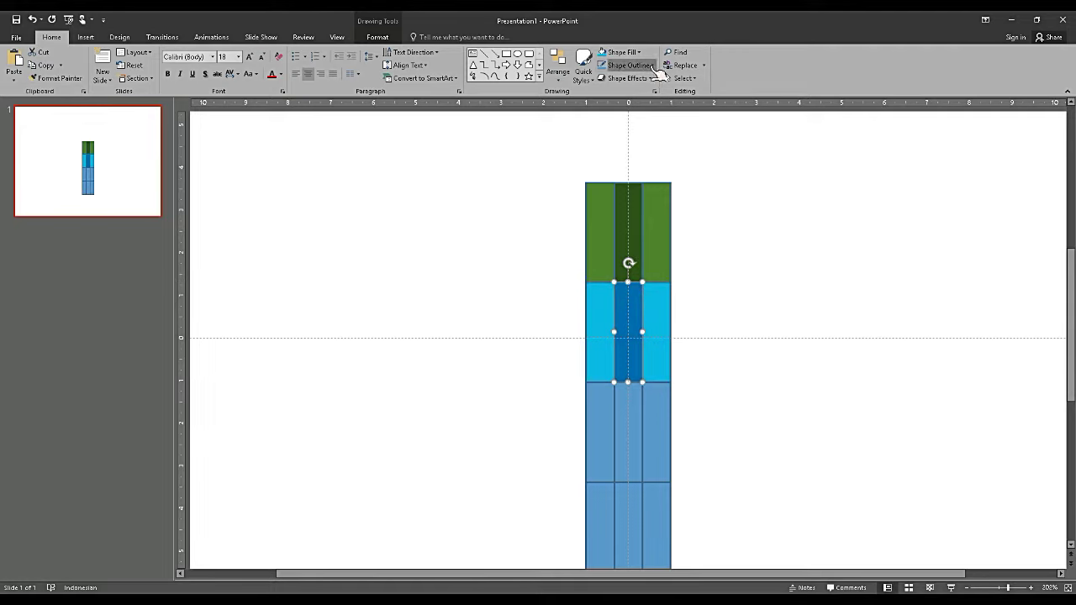
{"action": "left_click", "coordinate": [643, 65]}
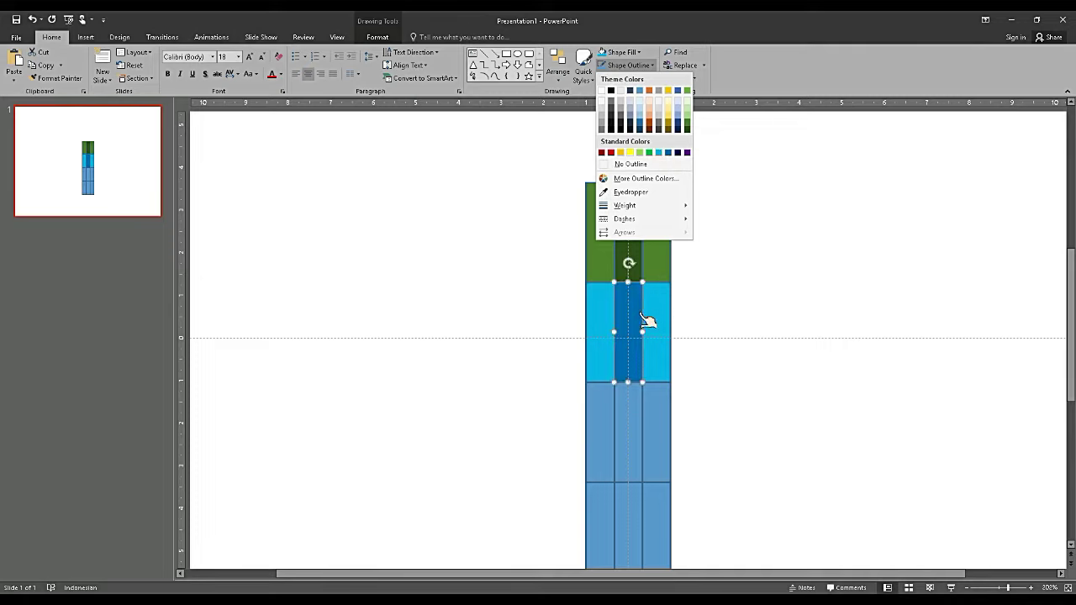
Refill the second row's middle cell with a custom blue, RGB 0,151,204
{"action": "left_click", "coordinate": [623, 52]}
{"action": "left_click", "coordinate": [622, 52]}
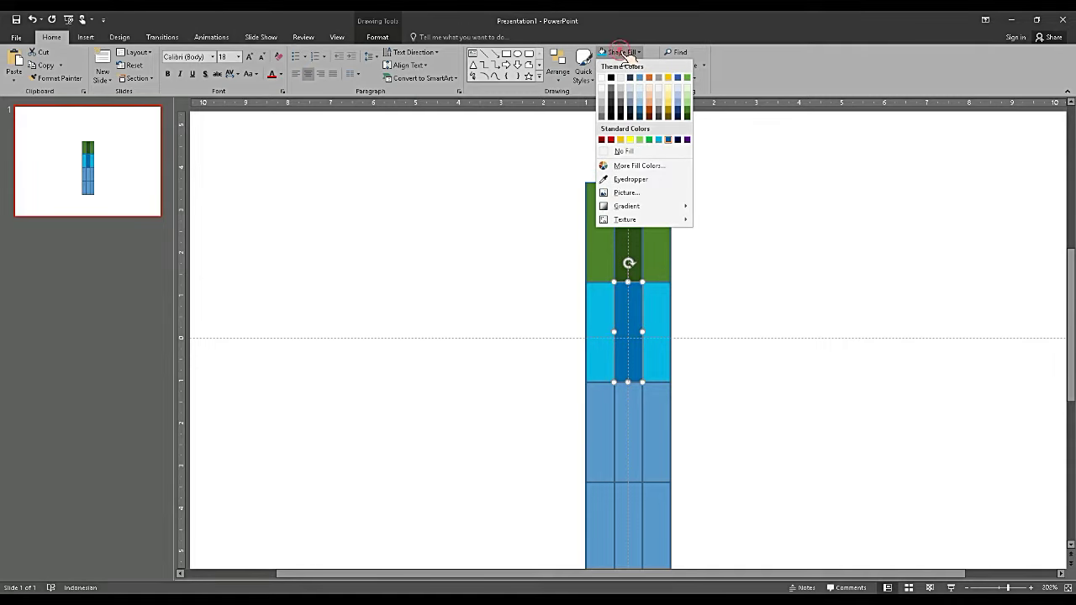
{"action": "left_click", "coordinate": [659, 140]}
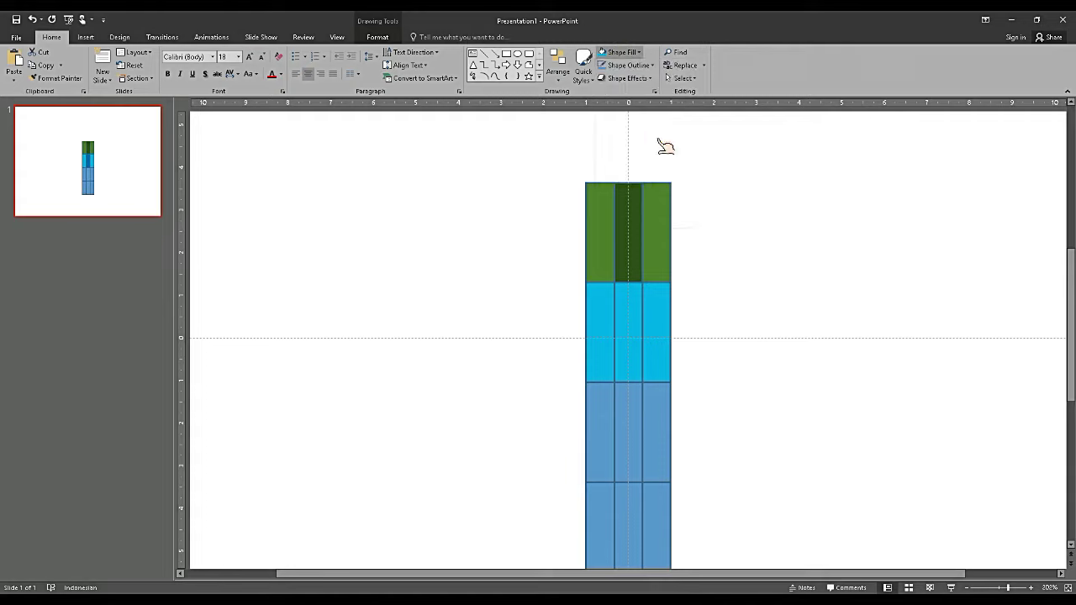
{"action": "left_click", "coordinate": [626, 52]}
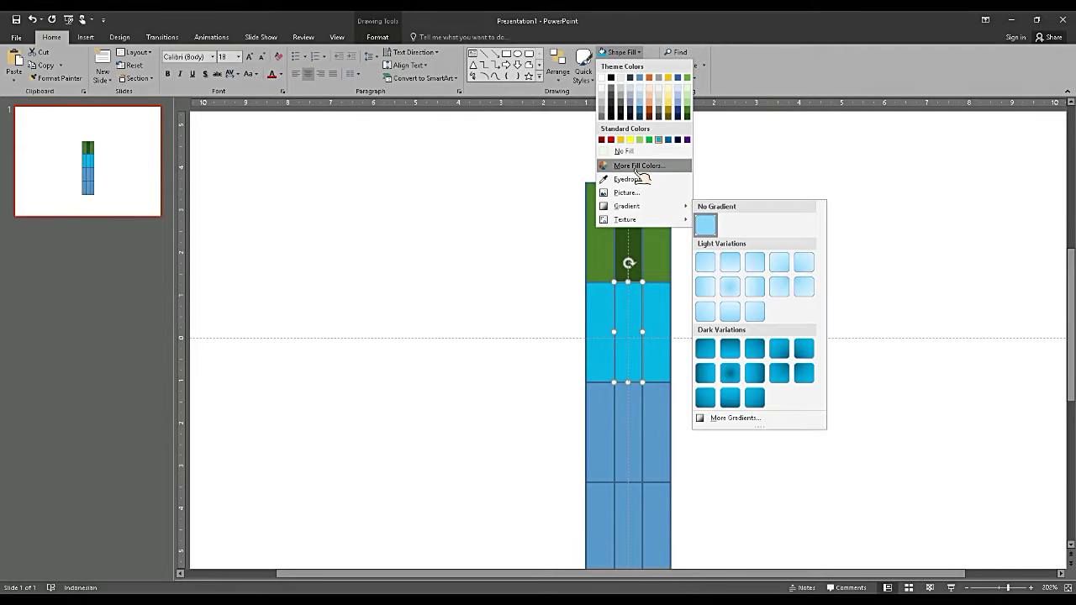
{"action": "left_click", "coordinate": [729, 213]}
{"action": "left_click", "coordinate": [569, 269]}
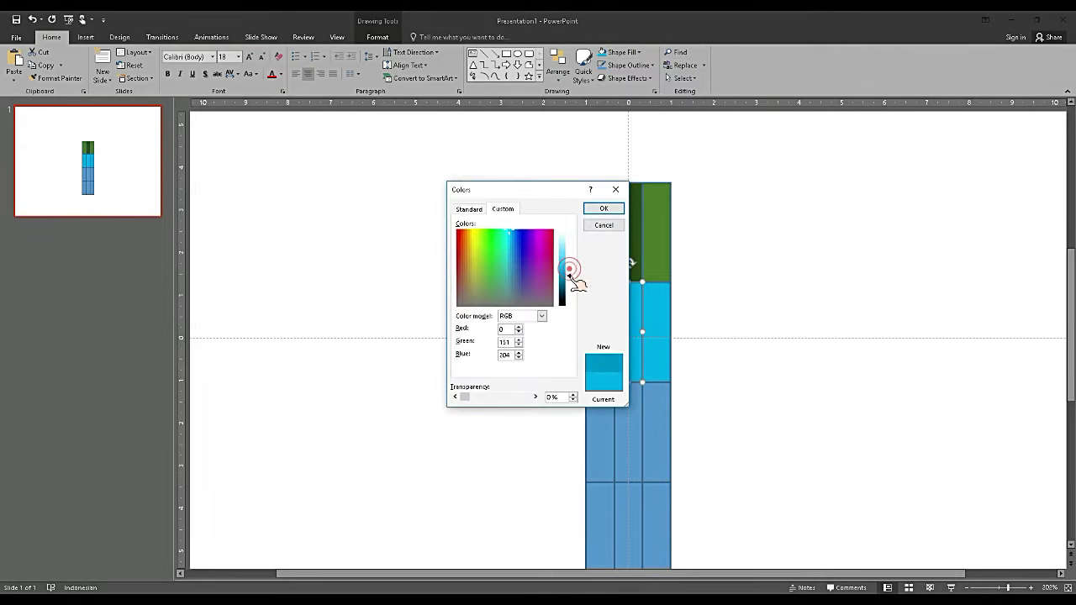
{"action": "left_click", "coordinate": [609, 208]}
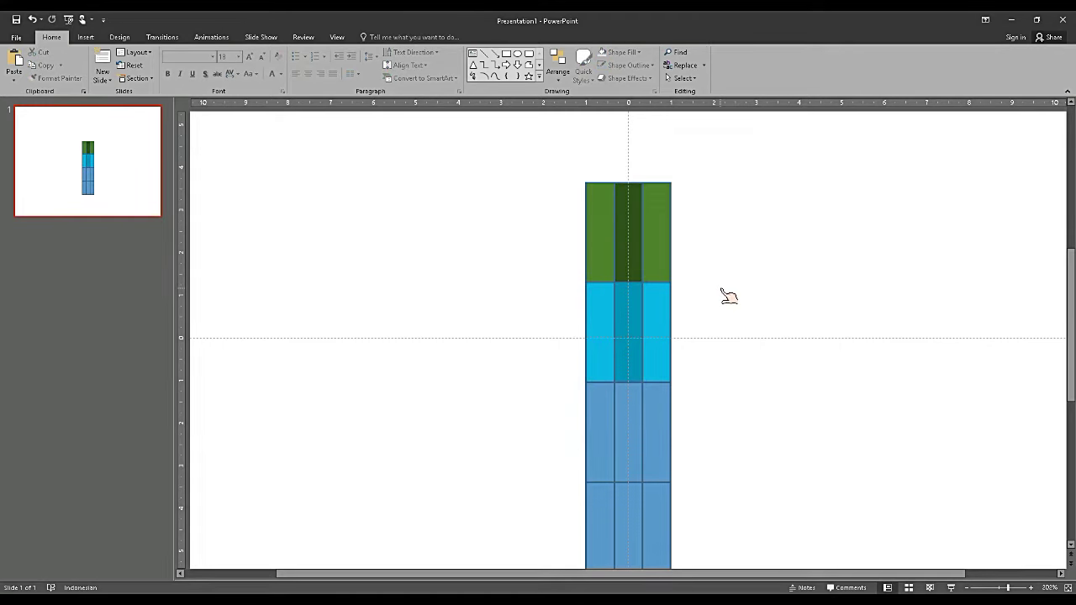
{"action": "scroll", "coordinate": [715, 301], "scroll_direction": "down", "scroll_amount": 2}
{"action": "left_click", "coordinate": [658, 357]}
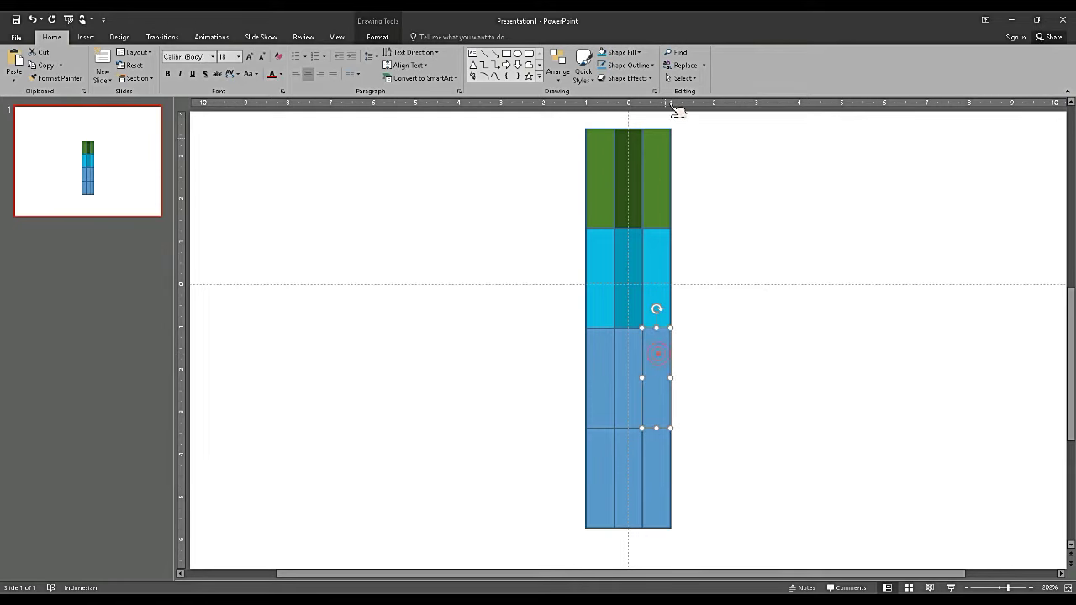
Fill all three third-row cells dark orange
{"action": "left_click", "coordinate": [636, 52]}
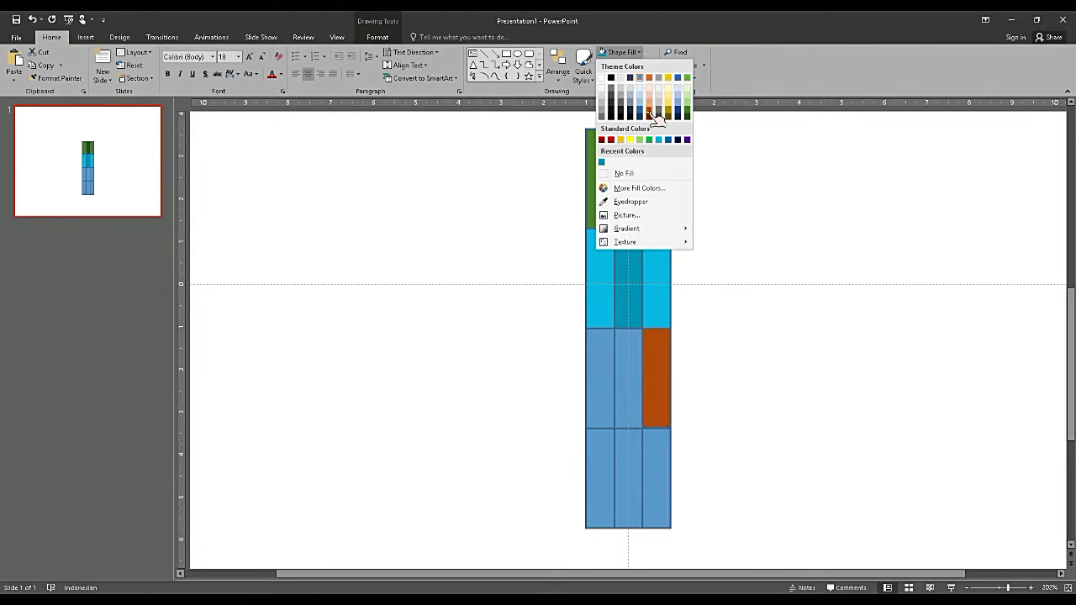
{"action": "left_click", "coordinate": [649, 109]}
{"action": "key", "text": "shift+Tab"}
{"action": "left_click", "coordinate": [639, 53]}
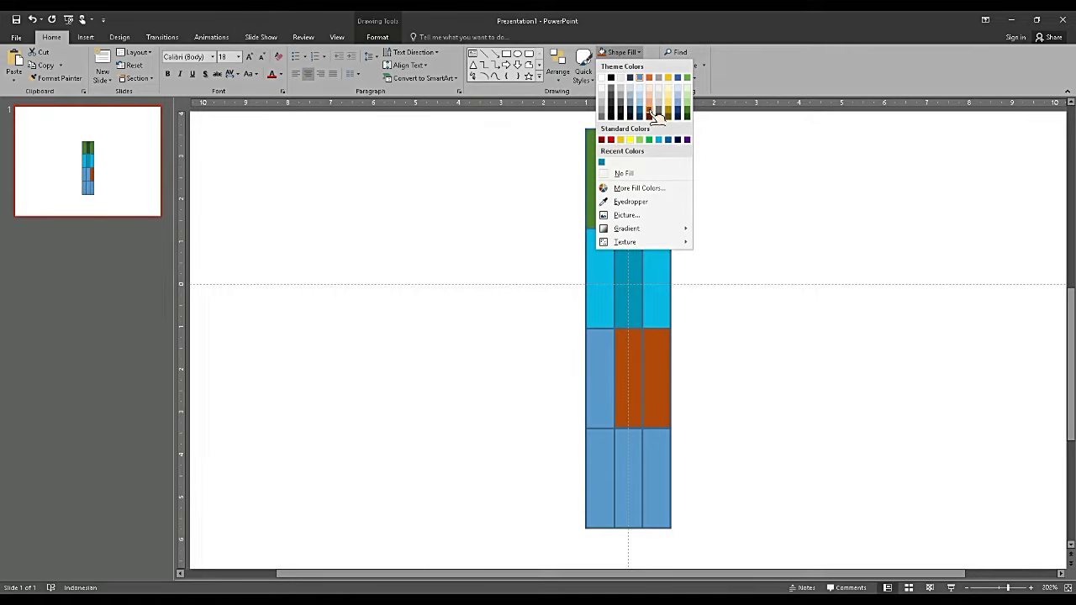
{"action": "left_click", "coordinate": [655, 115]}
{"action": "left_click", "coordinate": [611, 334]}
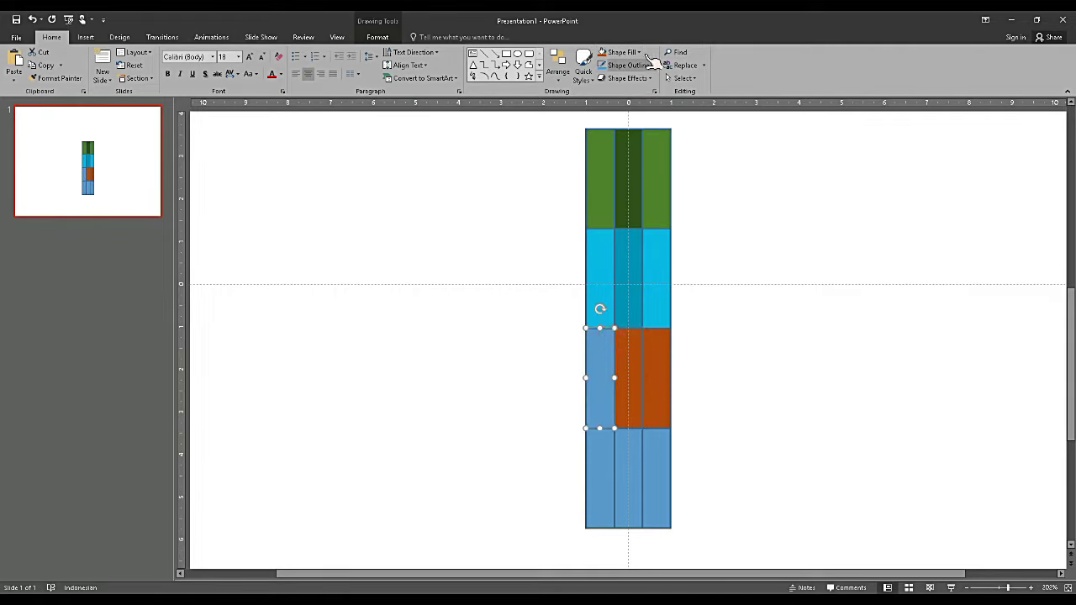
{"action": "left_click", "coordinate": [638, 52]}
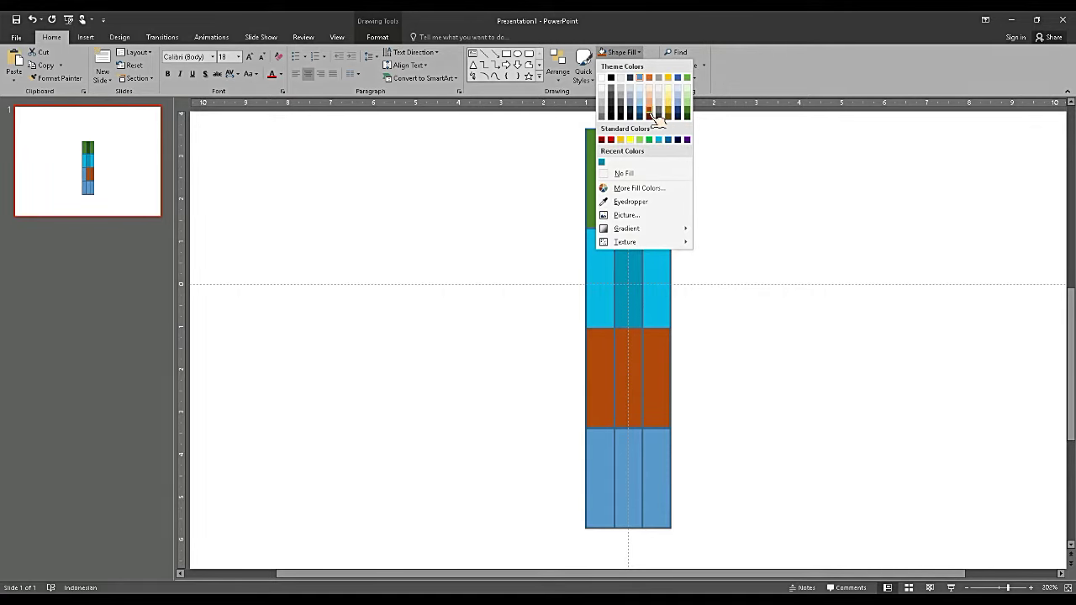
{"action": "left_click", "coordinate": [655, 118]}
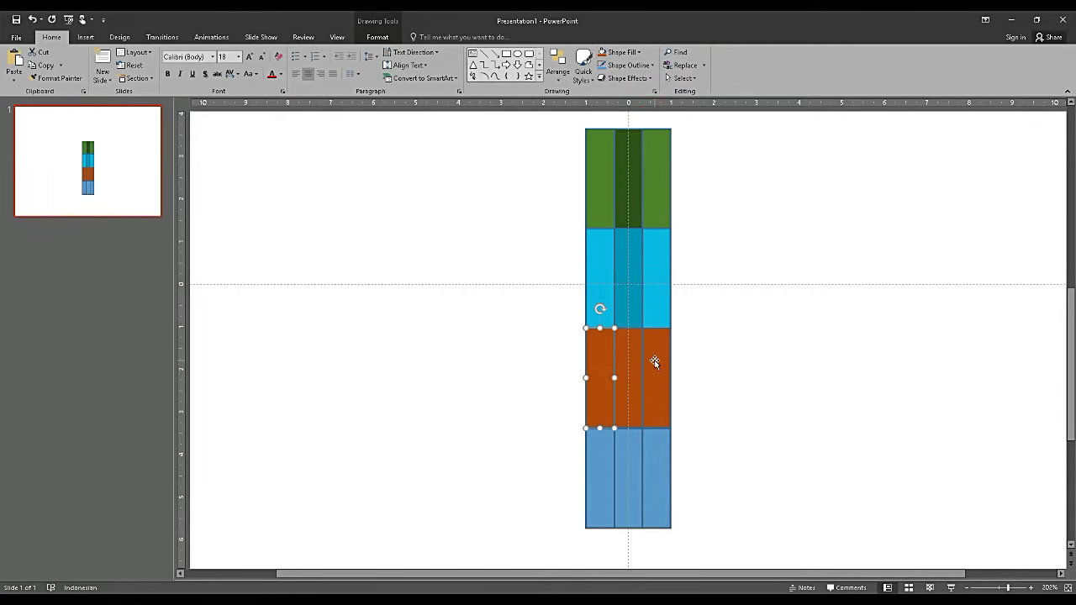
Lighten the left cell to RGB 215,98,19 and the middle cell to a similar brighter orange
{"action": "left_click", "coordinate": [633, 359]}
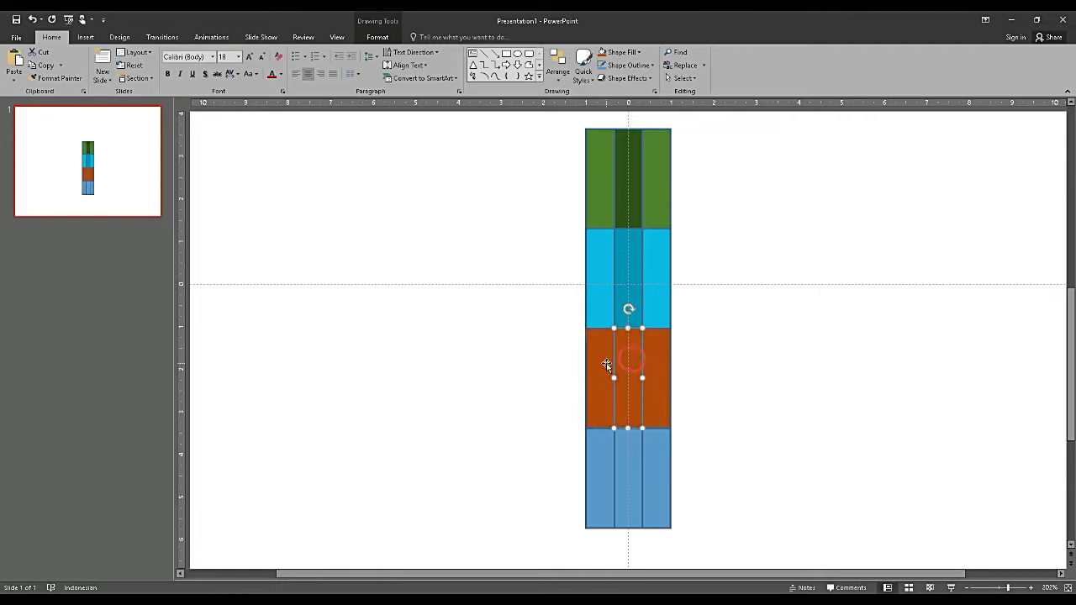
{"action": "left_click", "coordinate": [607, 364]}
{"action": "left_click", "coordinate": [640, 52]}
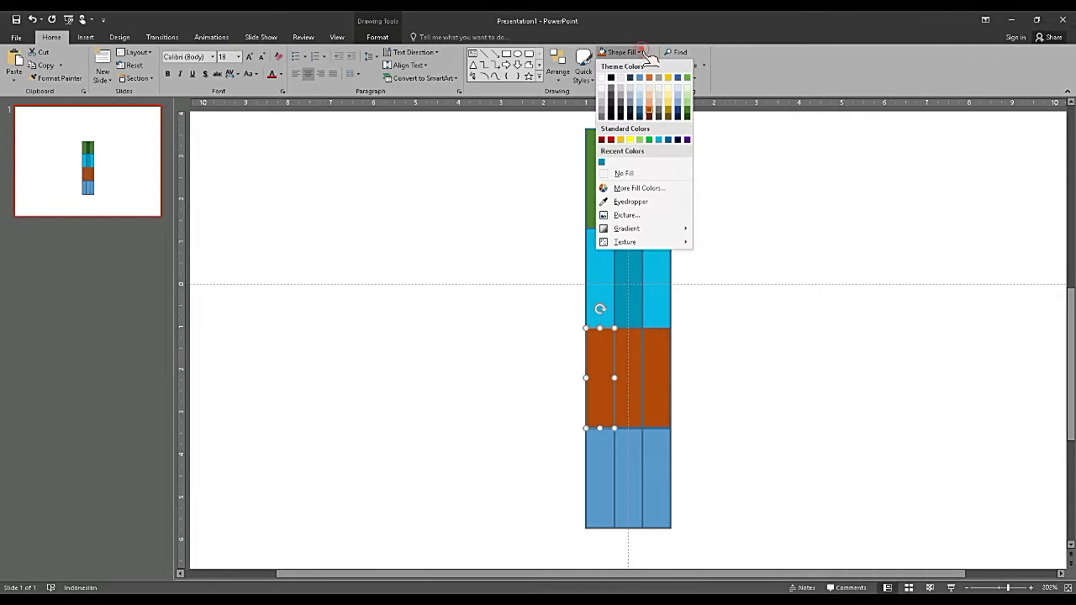
{"action": "left_click", "coordinate": [639, 188]}
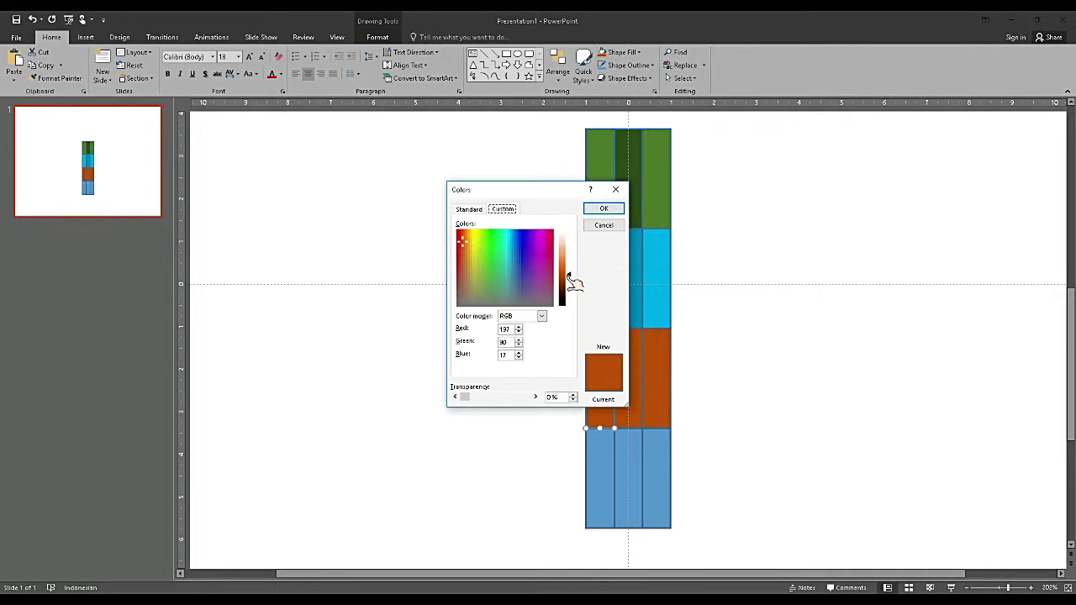
{"action": "left_click_drag", "start_coordinate": [568, 275], "coordinate": [568, 271]}
{"action": "left_click", "coordinate": [604, 209]}
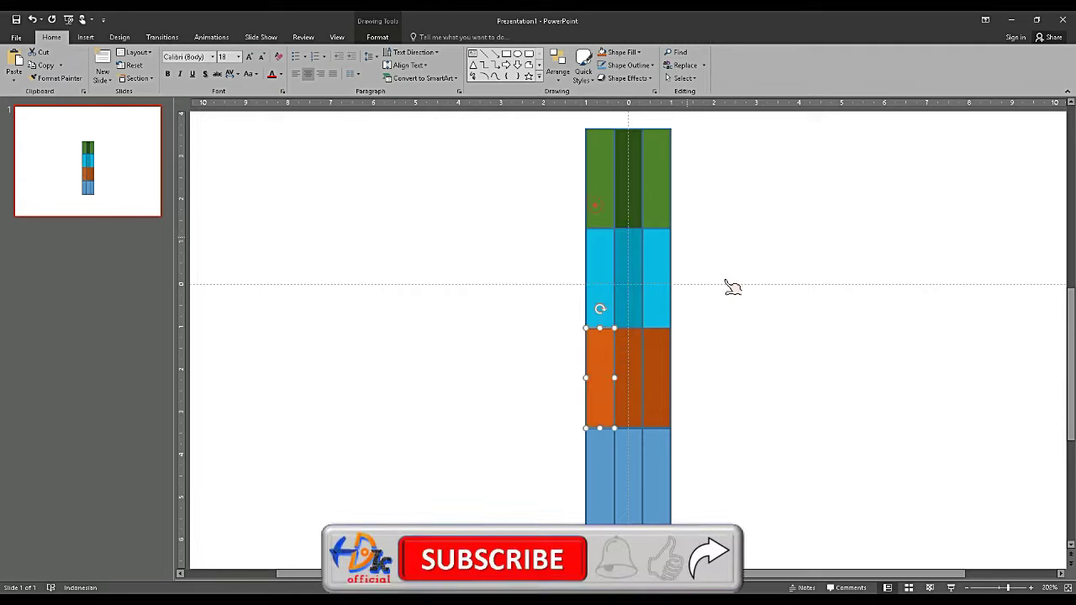
{"action": "left_click", "coordinate": [639, 348]}
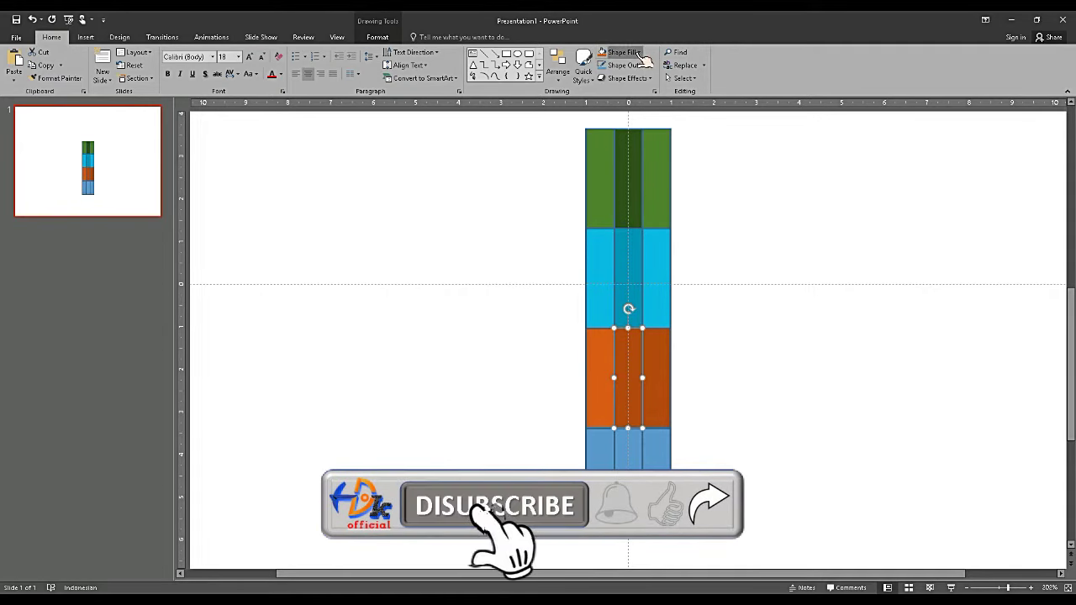
{"action": "left_click", "coordinate": [626, 52]}
{"action": "left_click", "coordinate": [637, 188]}
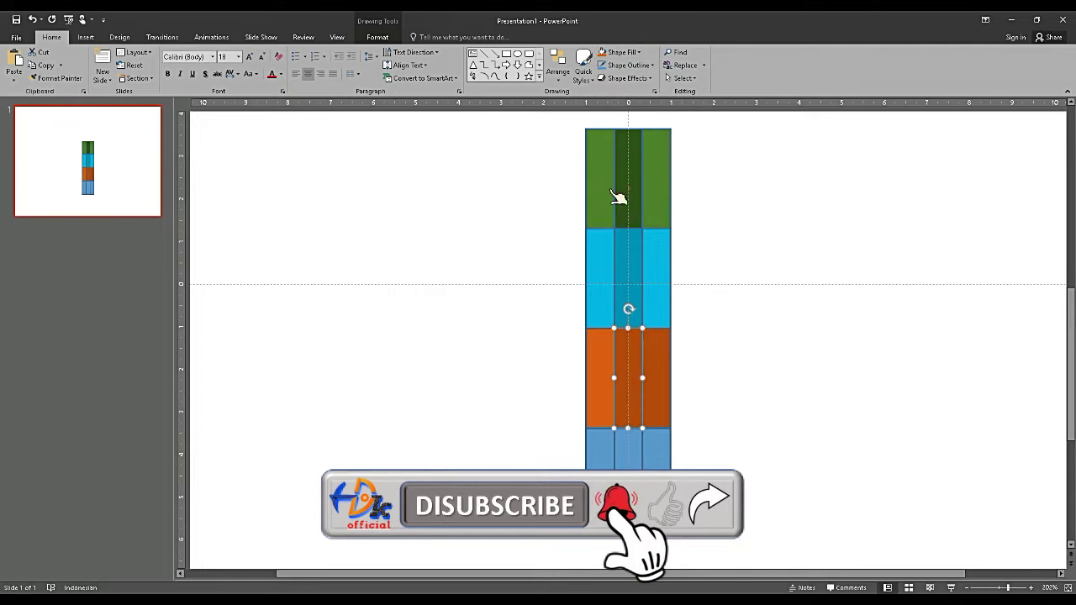
{"action": "left_click_drag", "start_coordinate": [576, 281], "coordinate": [571, 274]}
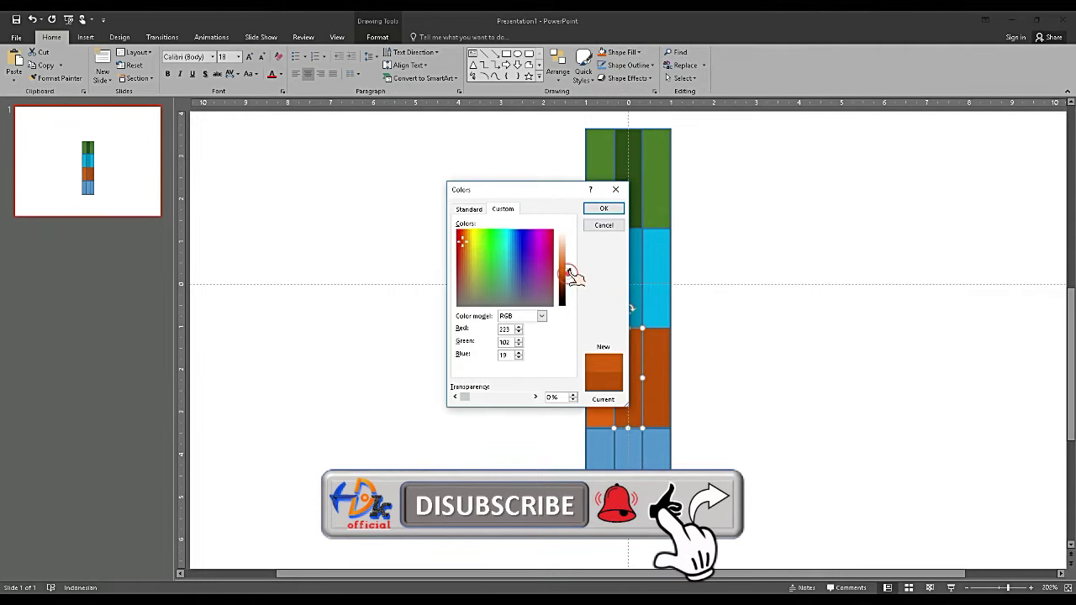
{"action": "left_click", "coordinate": [604, 208]}
{"action": "left_click", "coordinate": [716, 259]}
{"action": "scroll", "coordinate": [738, 238], "scroll_direction": "down", "scroll_amount": 1}
Fill the bottom row's strips gold-yellow
{"action": "scroll", "coordinate": [737, 238], "scroll_direction": "down", "scroll_amount": 3}
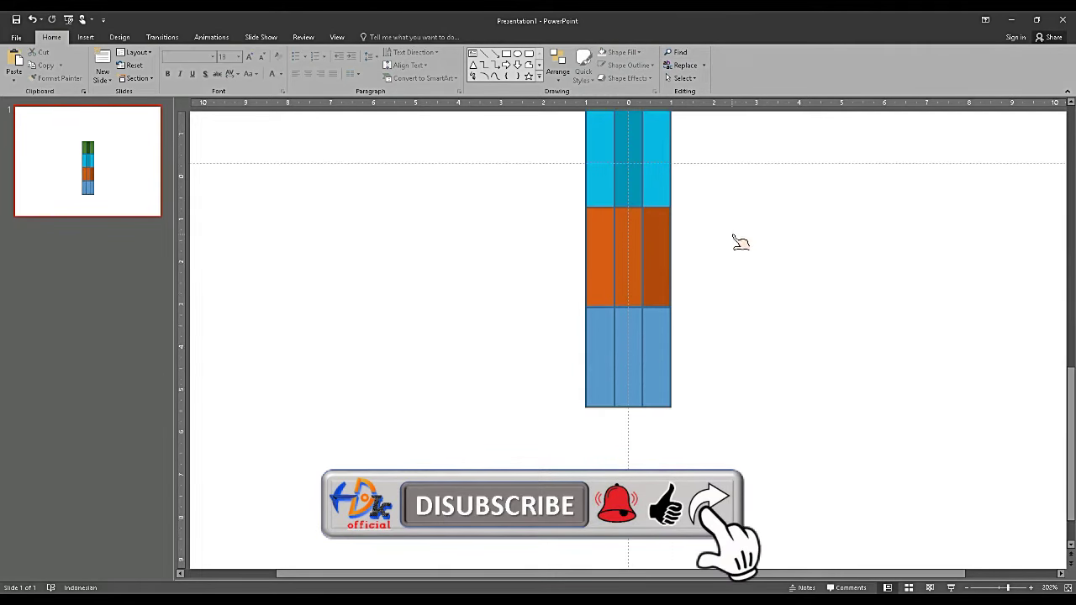
{"action": "scroll", "coordinate": [716, 269], "scroll_direction": "down", "scroll_amount": 1}
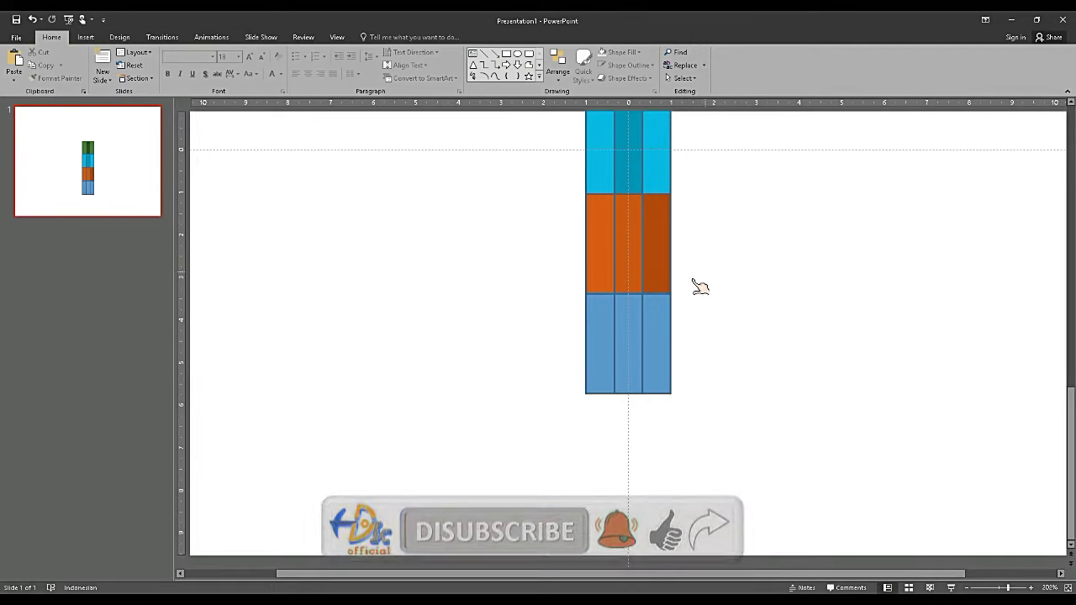
{"action": "left_click", "coordinate": [659, 349]}
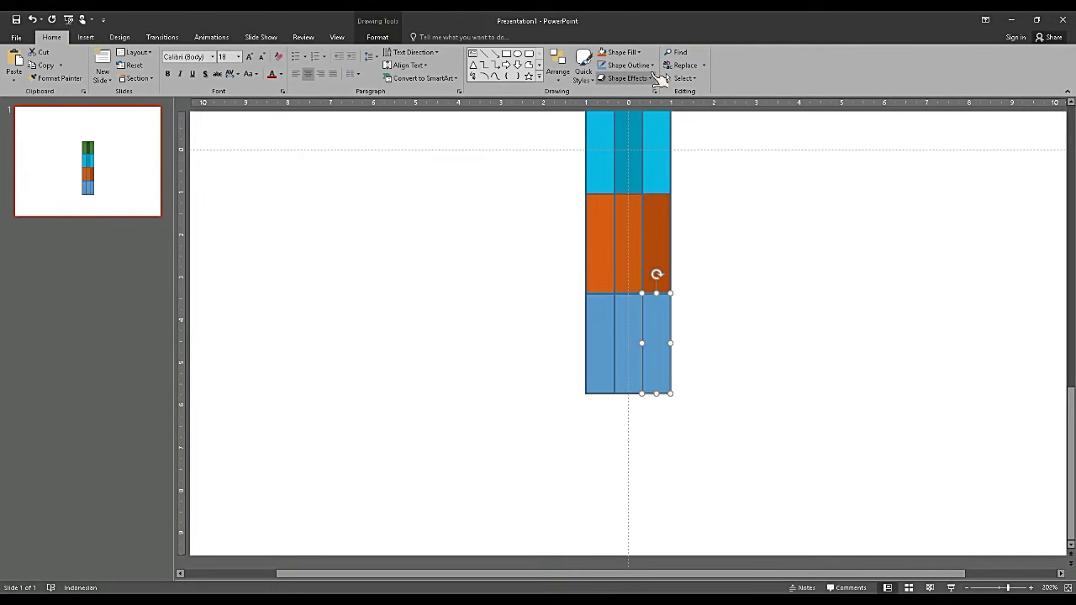
{"action": "left_click", "coordinate": [631, 325], "text": "shift"}
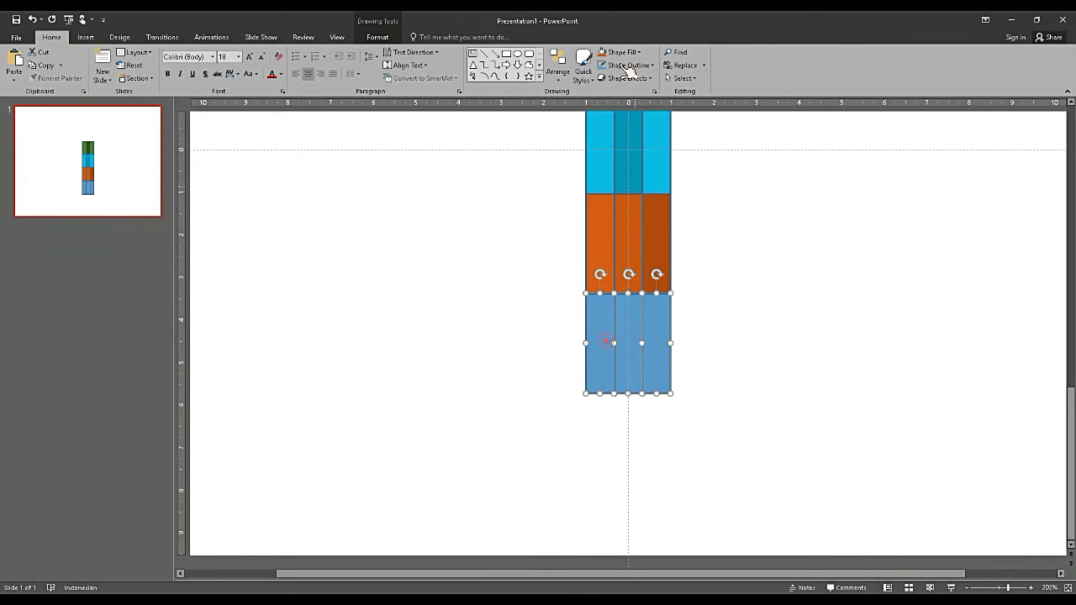
{"action": "left_click", "coordinate": [637, 52]}
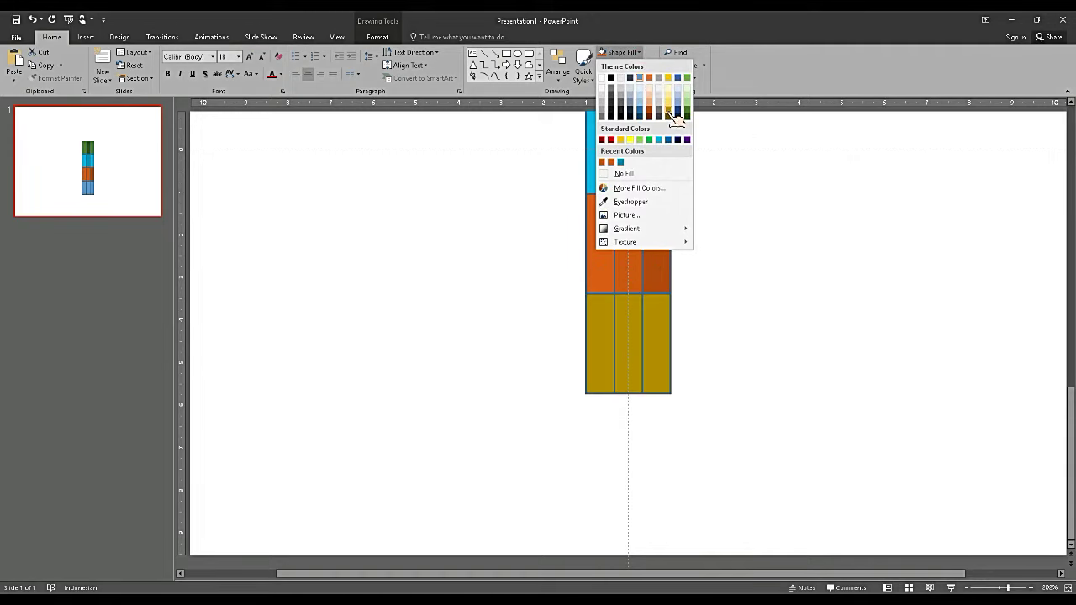
{"action": "left_click", "coordinate": [625, 141]}
Darken the right bottom strip to a deeper gold via More Fill Colors, adjusting the middle strip too
{"action": "left_click", "coordinate": [648, 340]}
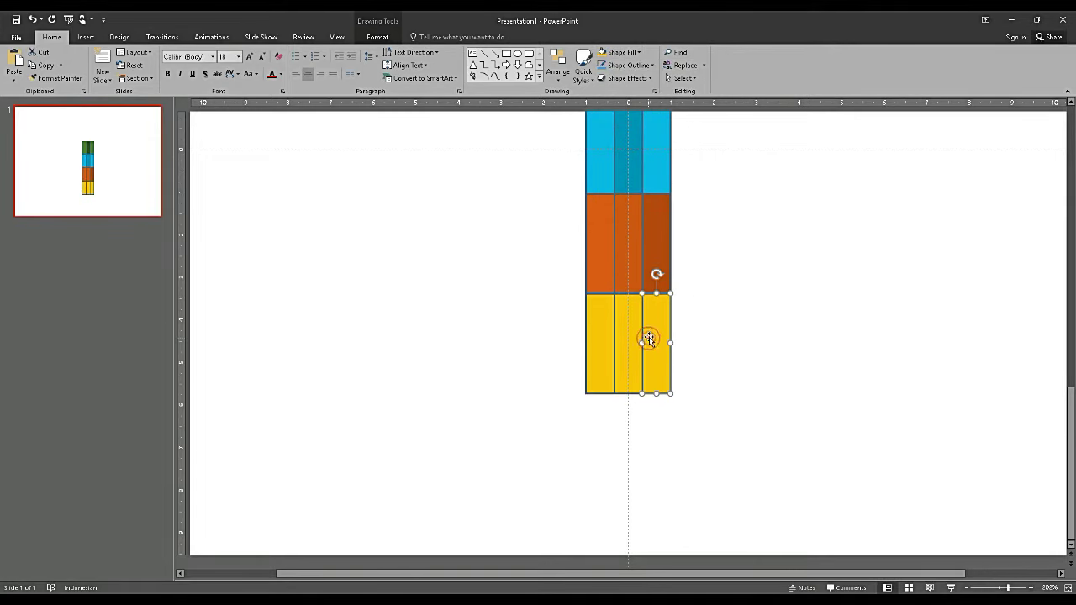
{"action": "left_click", "coordinate": [652, 65]}
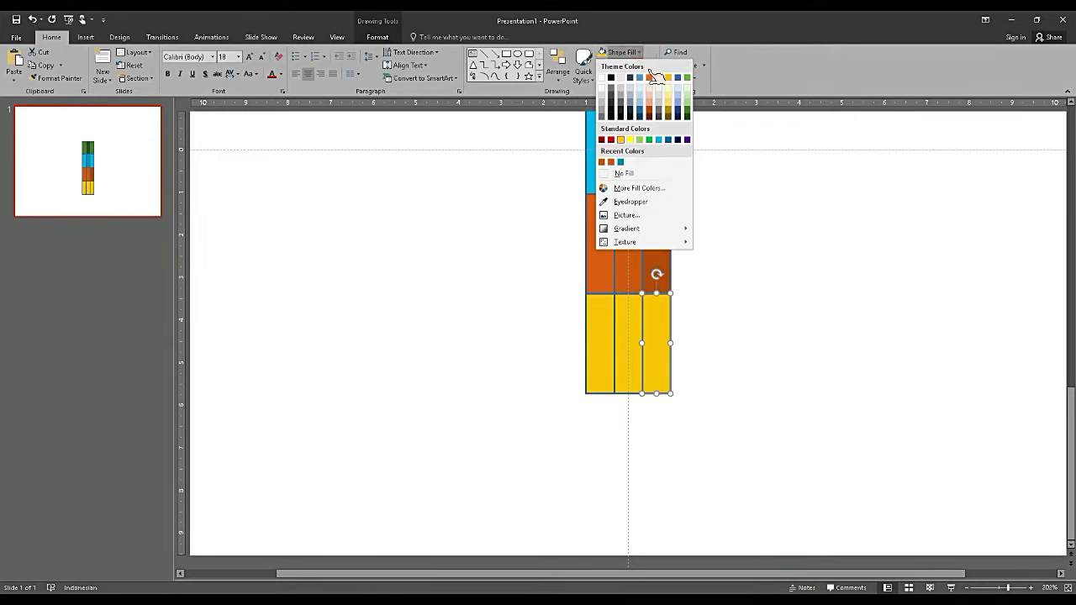
{"action": "left_click", "coordinate": [656, 187]}
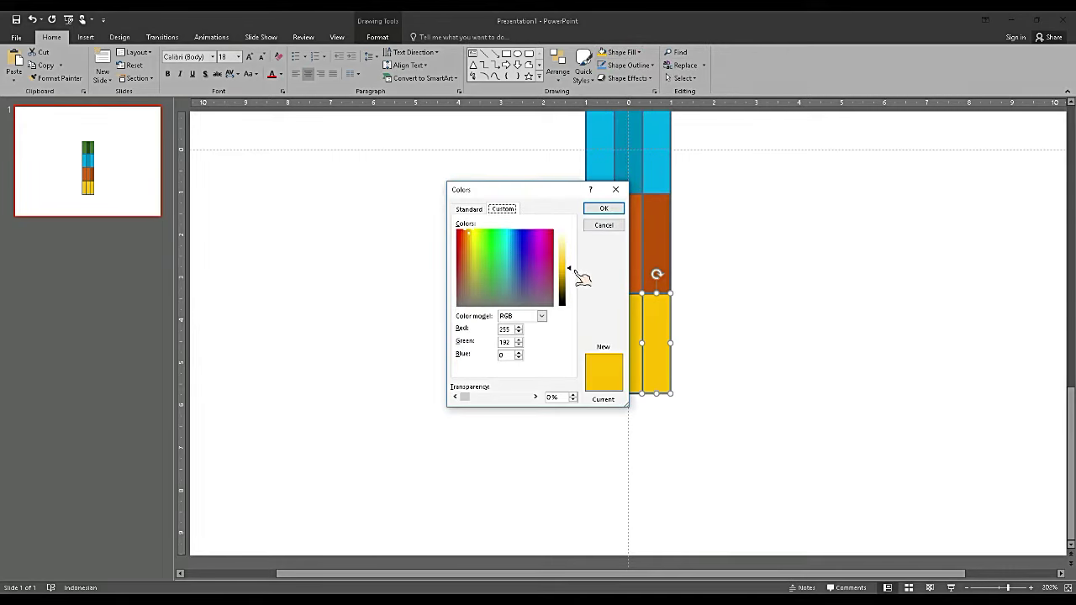
{"action": "left_click_drag", "start_coordinate": [572, 271], "coordinate": [573, 275]}
{"action": "left_click", "coordinate": [603, 209]}
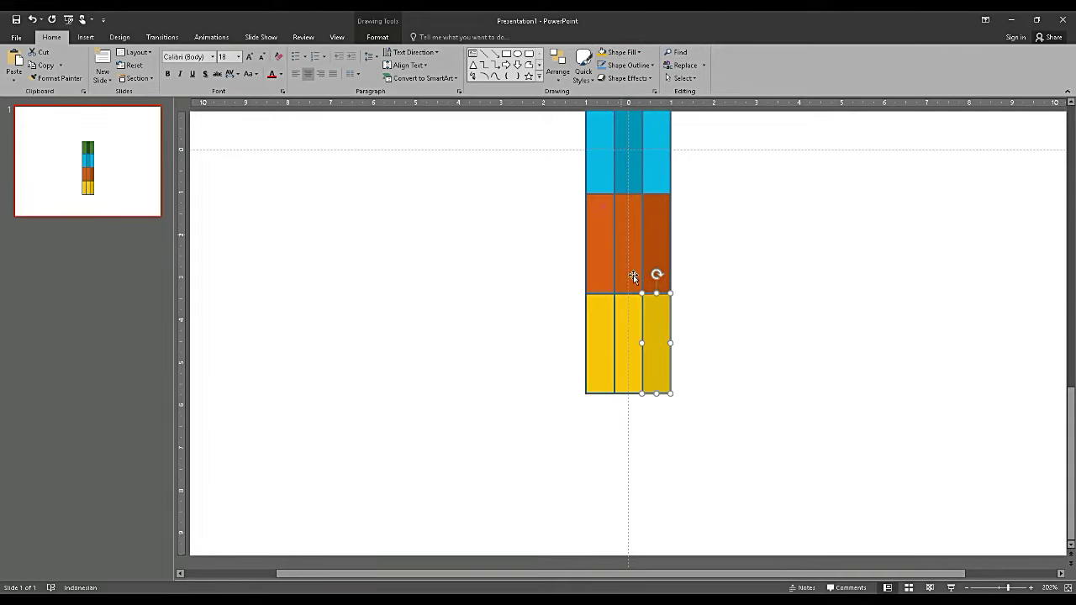
{"action": "left_click", "coordinate": [639, 52]}
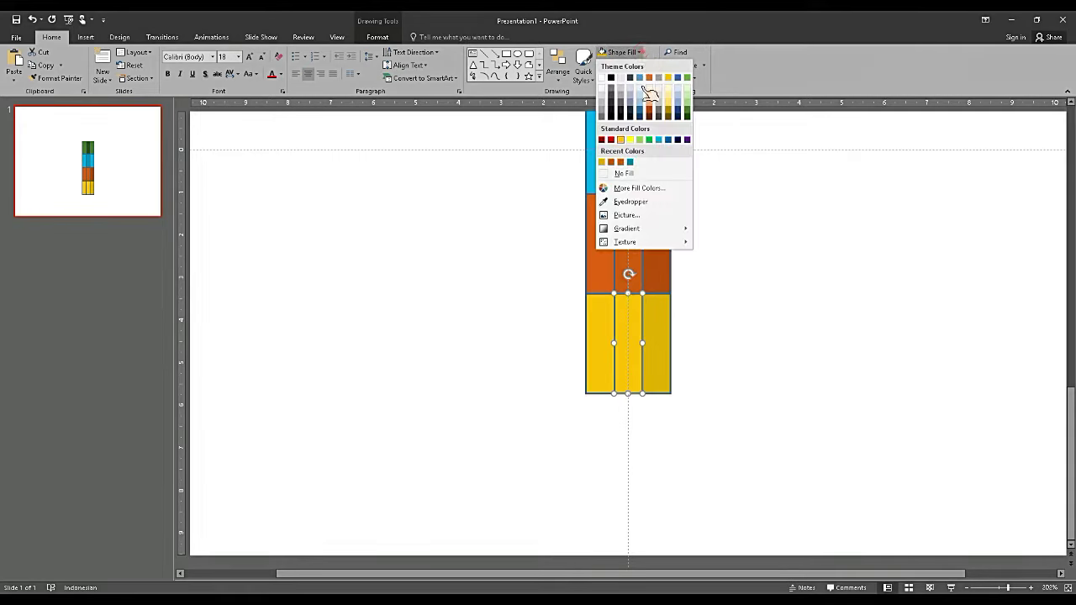
{"action": "left_click", "coordinate": [640, 188]}
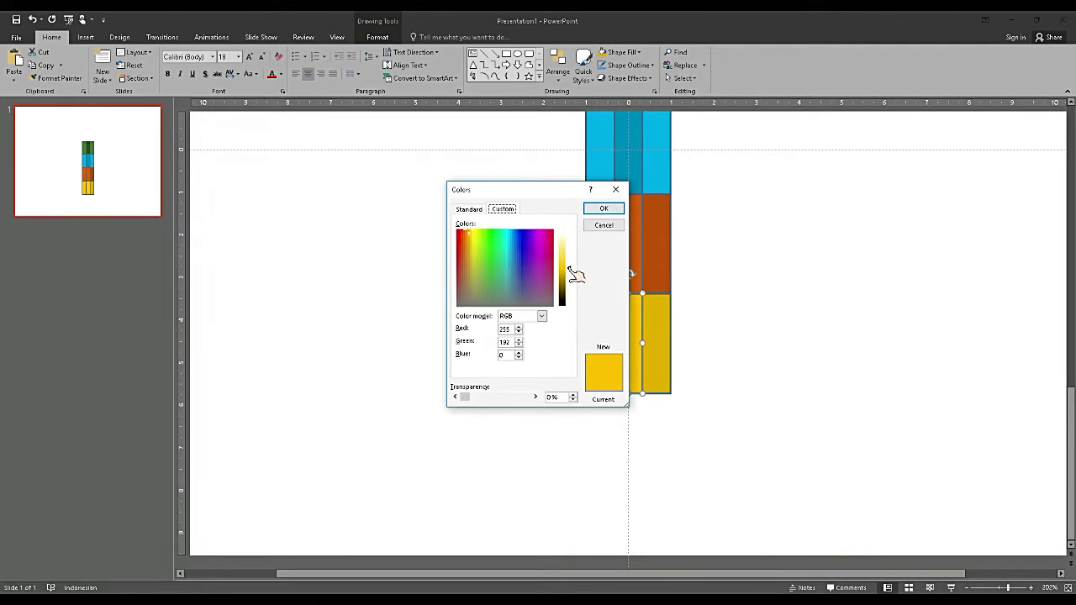
{"action": "left_click", "coordinate": [602, 209]}
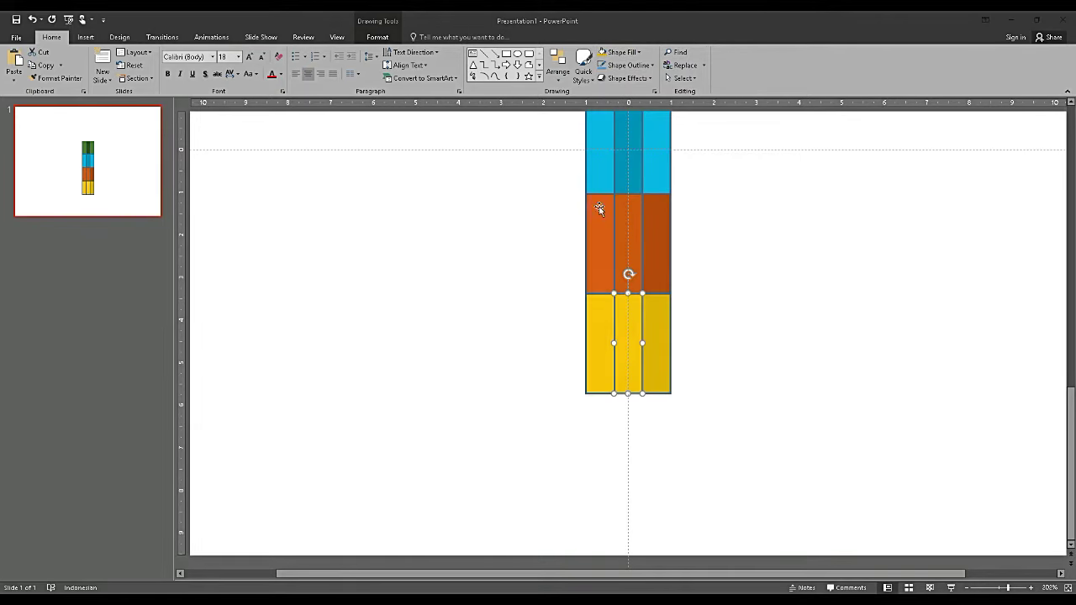
{"action": "left_click", "coordinate": [713, 258]}
{"action": "scroll", "coordinate": [706, 299], "scroll_direction": "up", "scroll_amount": 3}
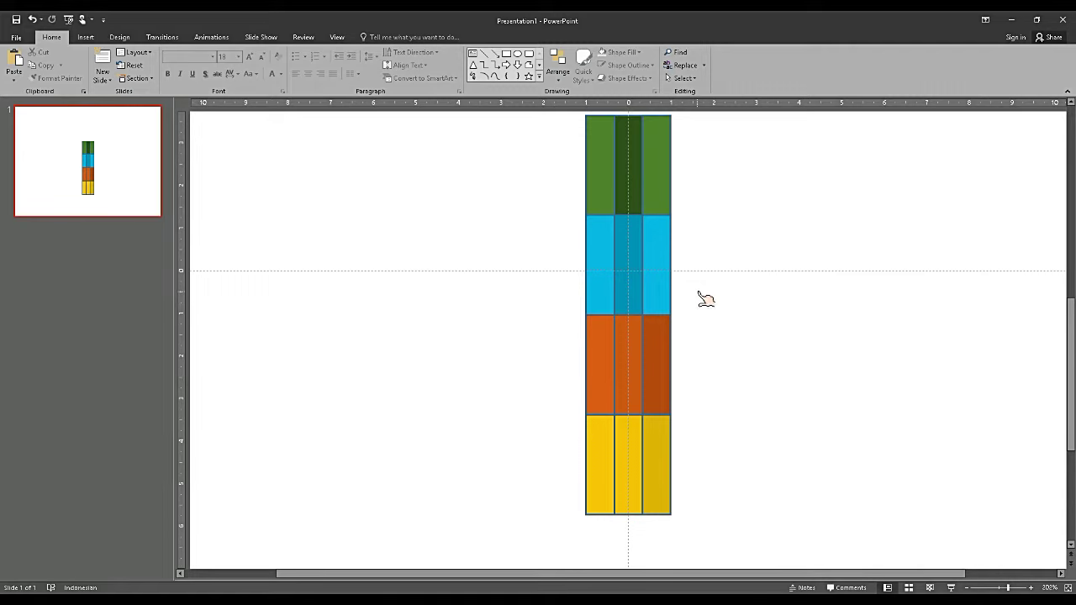
Set No Outline on every strip of the pencil body
{"action": "scroll", "coordinate": [704, 286], "scroll_direction": "up", "scroll_amount": 1}
{"action": "left_click_drag", "start_coordinate": [545, 122], "coordinate": [725, 444]}
{"action": "left_click", "coordinate": [626, 65]}
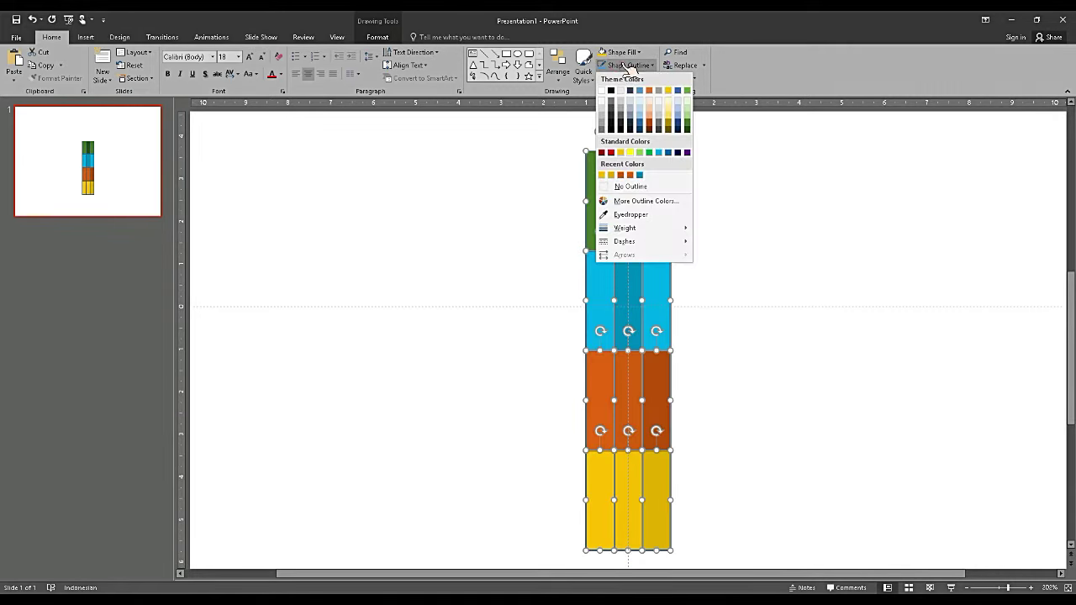
{"action": "left_click", "coordinate": [637, 192]}
{"action": "left_click", "coordinate": [721, 233]}
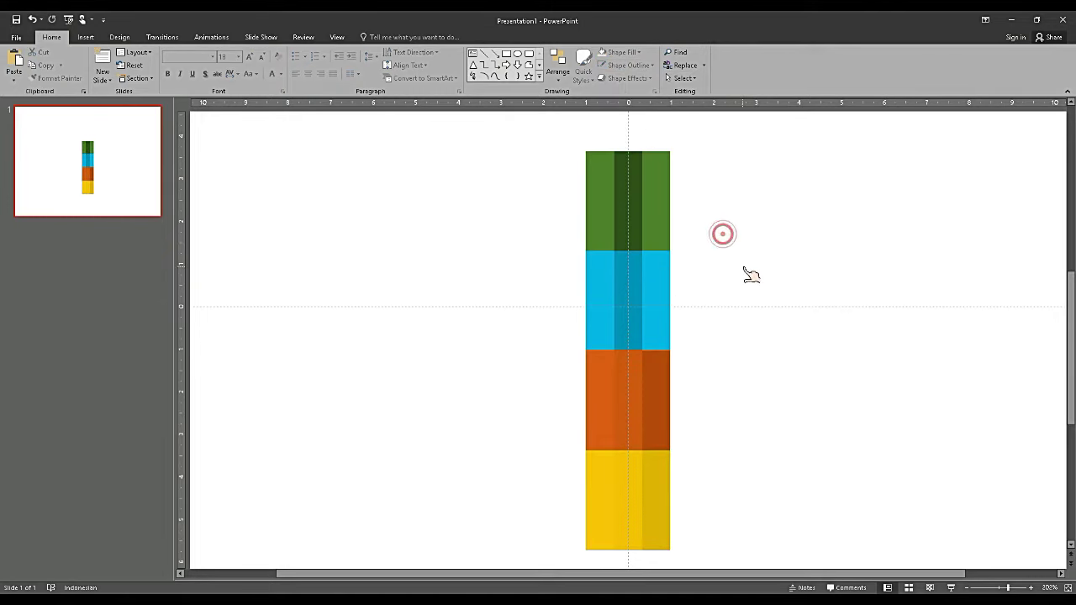
Zoom in closer on the pencil's yellow band
{"action": "scroll", "coordinate": [749, 274], "scroll_direction": "down", "scroll_amount": 2}
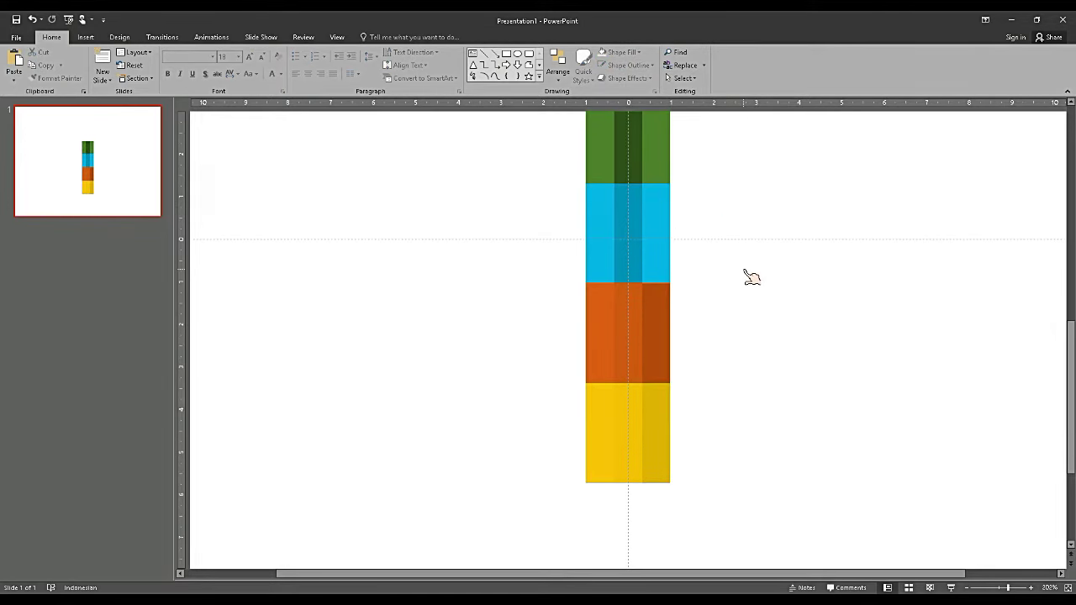
{"action": "scroll", "coordinate": [751, 278], "scroll_direction": "down", "scroll_amount": 2}
{"action": "left_click", "coordinate": [672, 396]}
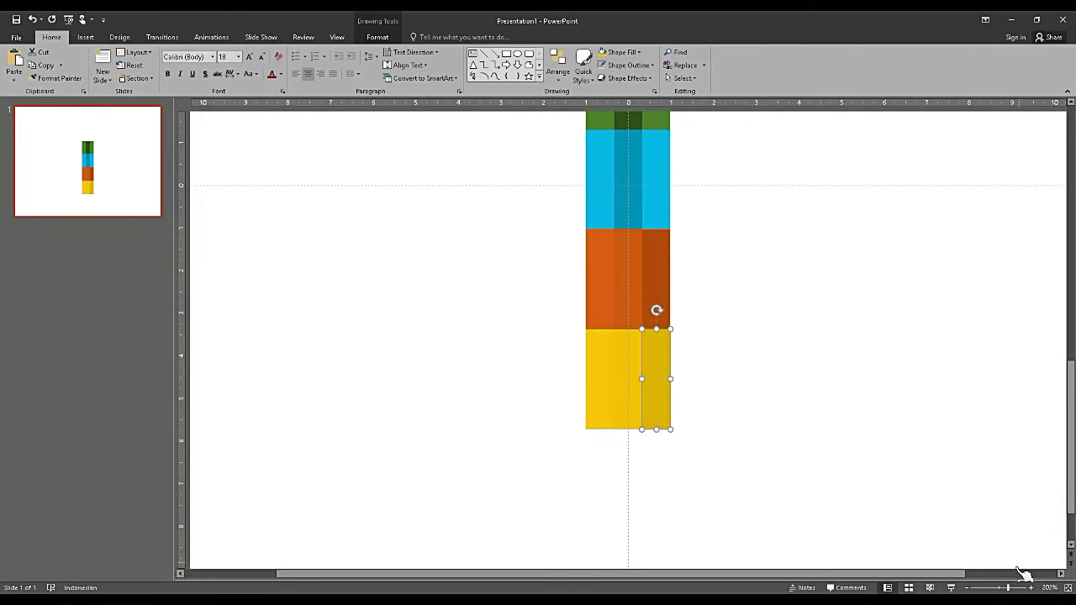
{"action": "left_click_drag", "start_coordinate": [1015, 591], "coordinate": [1030, 592]}
{"action": "left_click", "coordinate": [822, 513]}
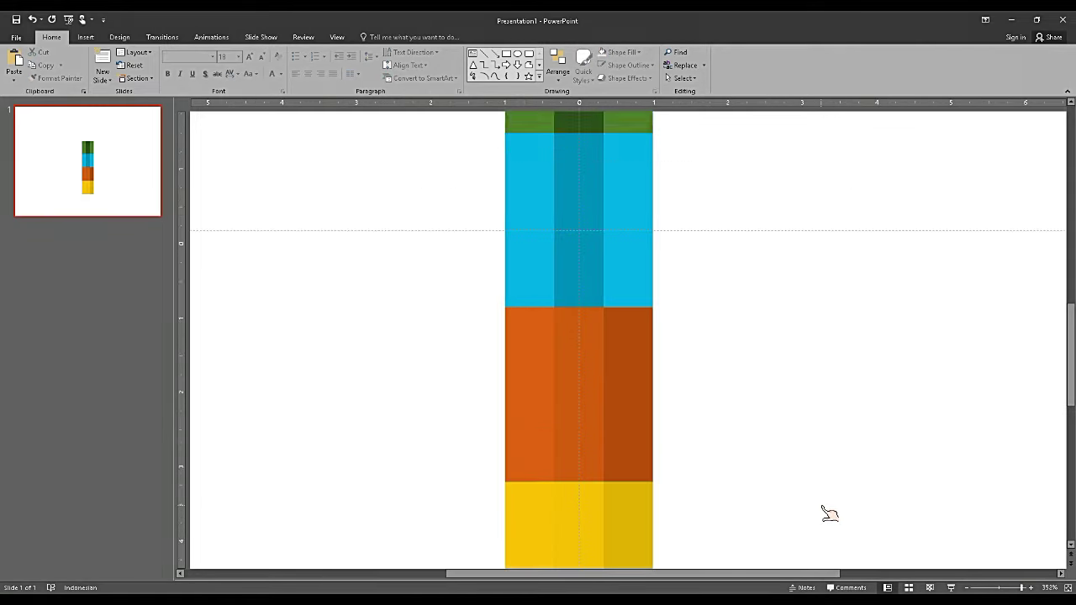
{"action": "scroll", "coordinate": [821, 512], "scroll_direction": "down", "scroll_amount": 5}
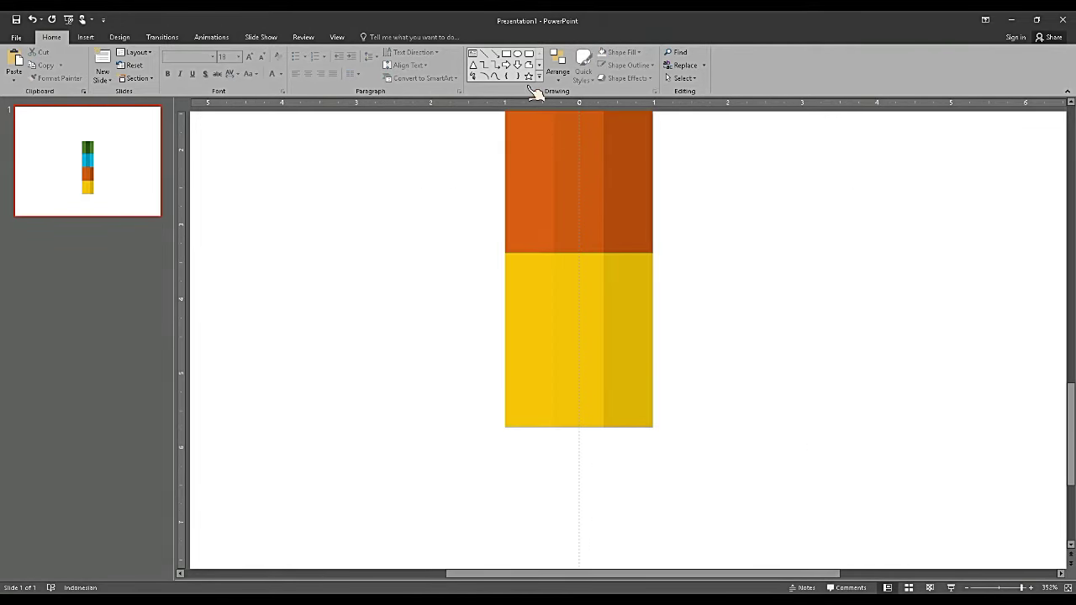
{"action": "left_click", "coordinate": [539, 77]}
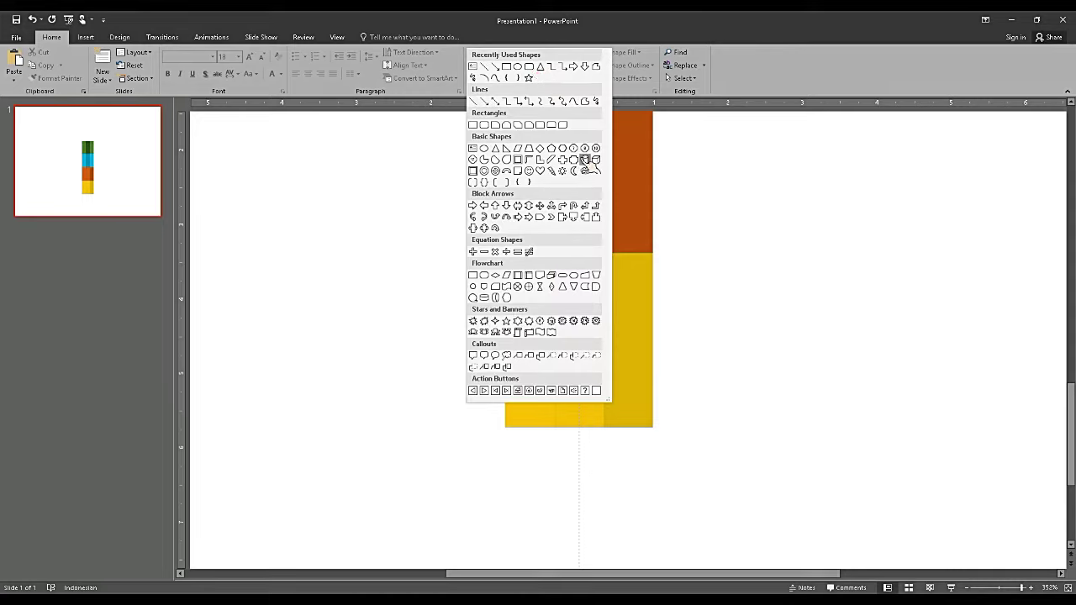
Draw a Pentagon arrow, rotate it right 90° to point down, fit it under the middle strip, and duplicate it
{"action": "left_click", "coordinate": [540, 216]}
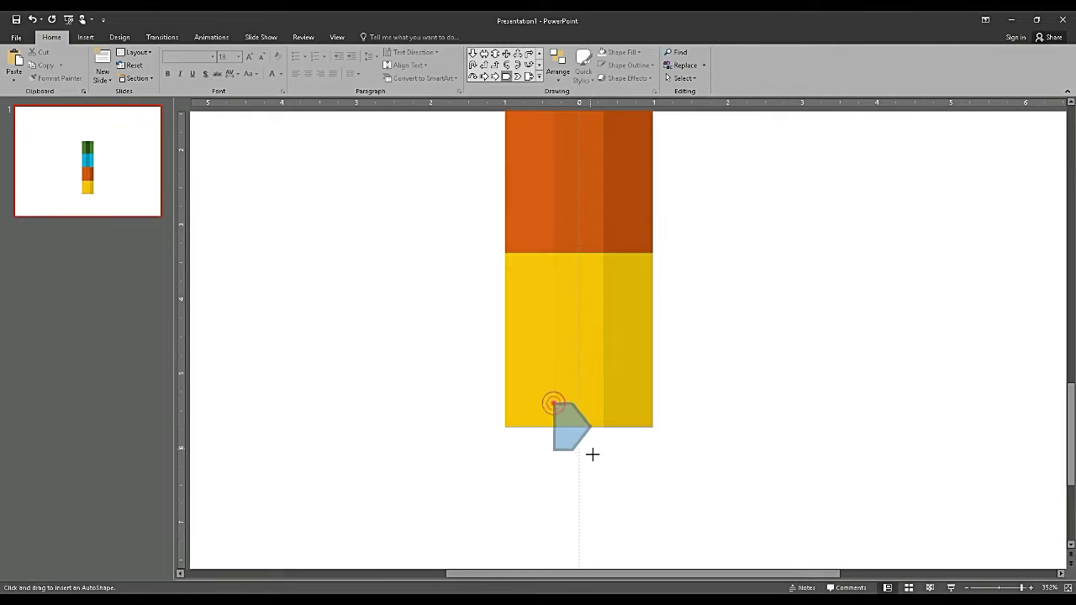
{"action": "left_click_drag", "start_coordinate": [553, 401], "coordinate": [604, 461]}
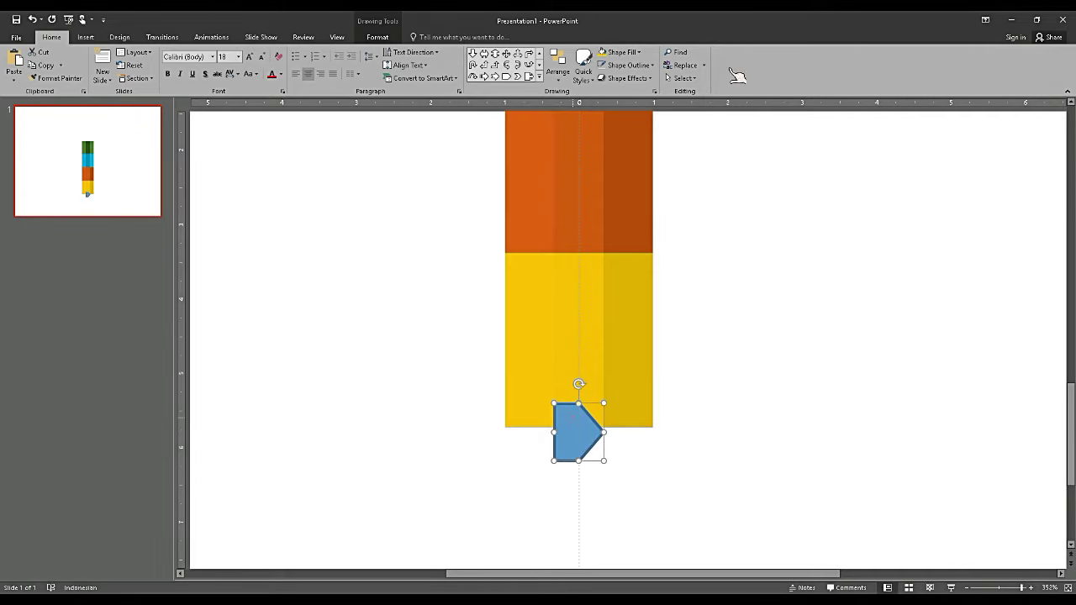
{"action": "left_click", "coordinate": [767, 67]}
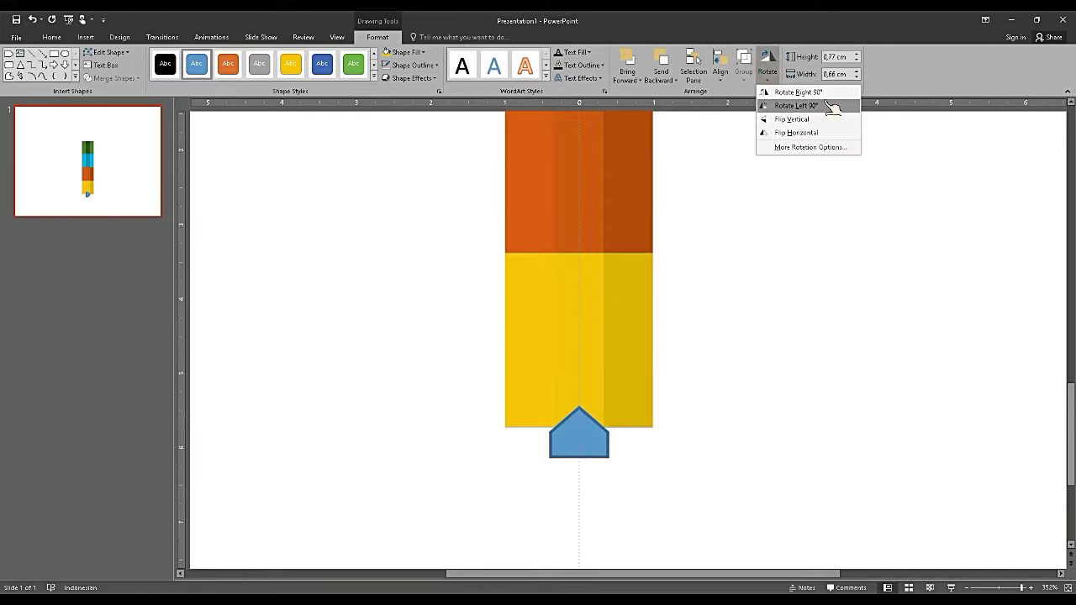
{"action": "left_click", "coordinate": [824, 92]}
{"action": "left_click_drag", "start_coordinate": [564, 428], "coordinate": [569, 443]}
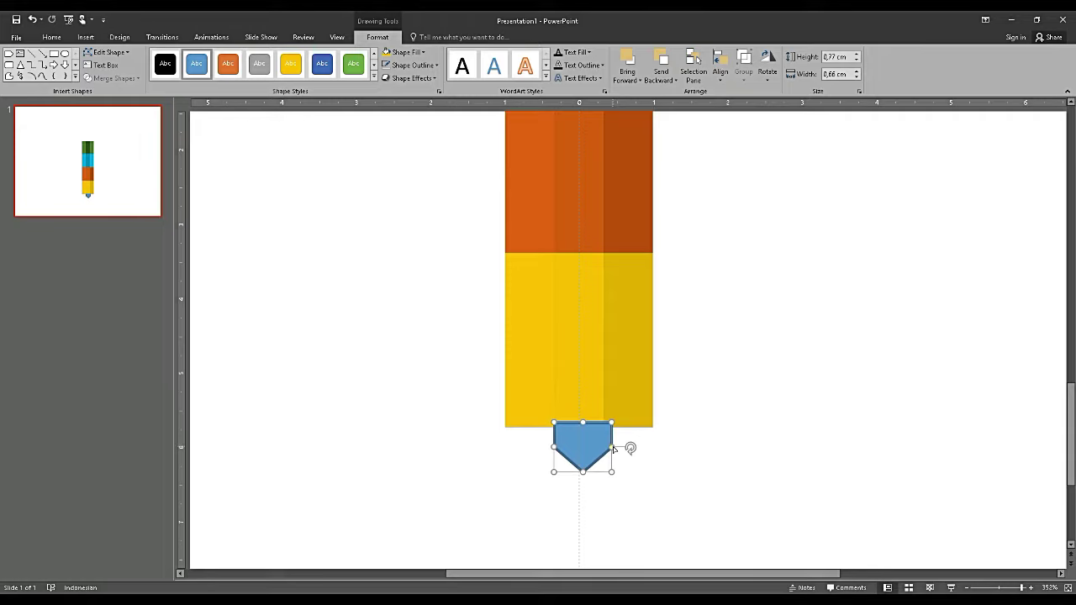
{"action": "mouse_move", "coordinate": [563, 443]}
{"action": "left_mouse_down"}
{"action": "mouse_move", "coordinate": [554, 448]}
{"action": "mouse_move", "coordinate": [578, 440]}
{"action": "left_mouse_up"}
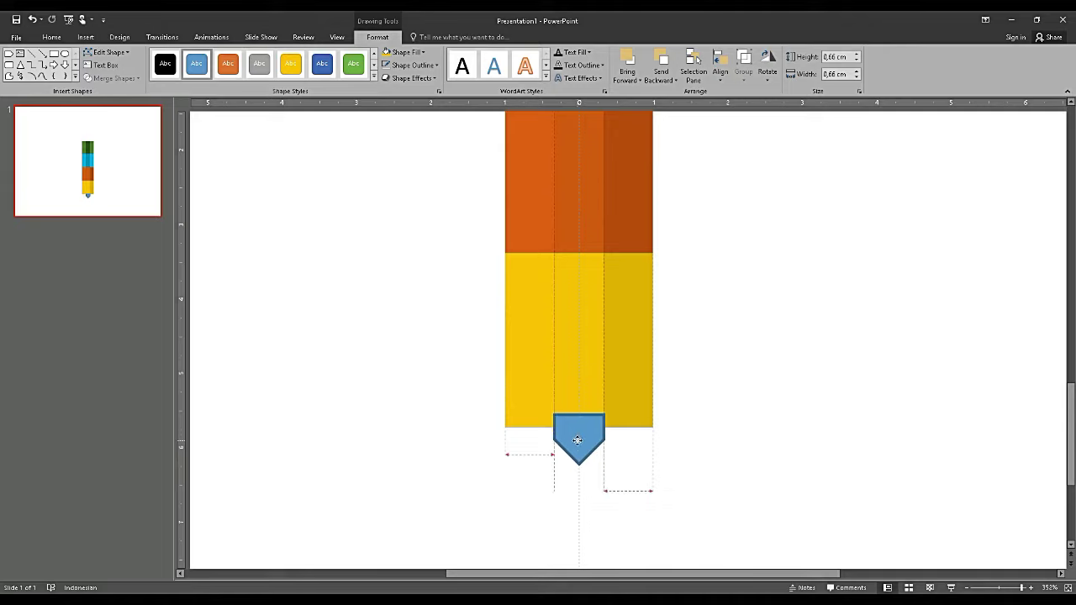
{"action": "mouse_move", "coordinate": [578, 441]}
{"action": "left_mouse_down"}
{"action": "mouse_move", "coordinate": [621, 440]}
{"action": "mouse_move", "coordinate": [541, 441]}
{"action": "left_mouse_up"}
{"action": "key", "text": "ctrl+d"}
{"action": "key", "text": "ctrl+d"}
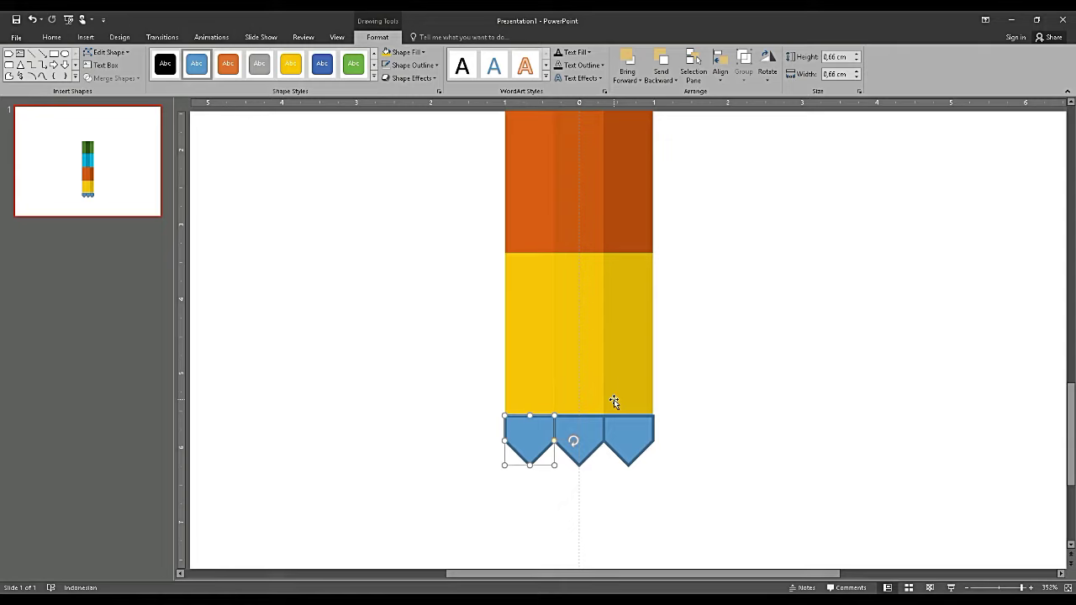
Union the right and middle yellow strips with their blue pentagons
{"action": "left_click", "coordinate": [614, 401]}
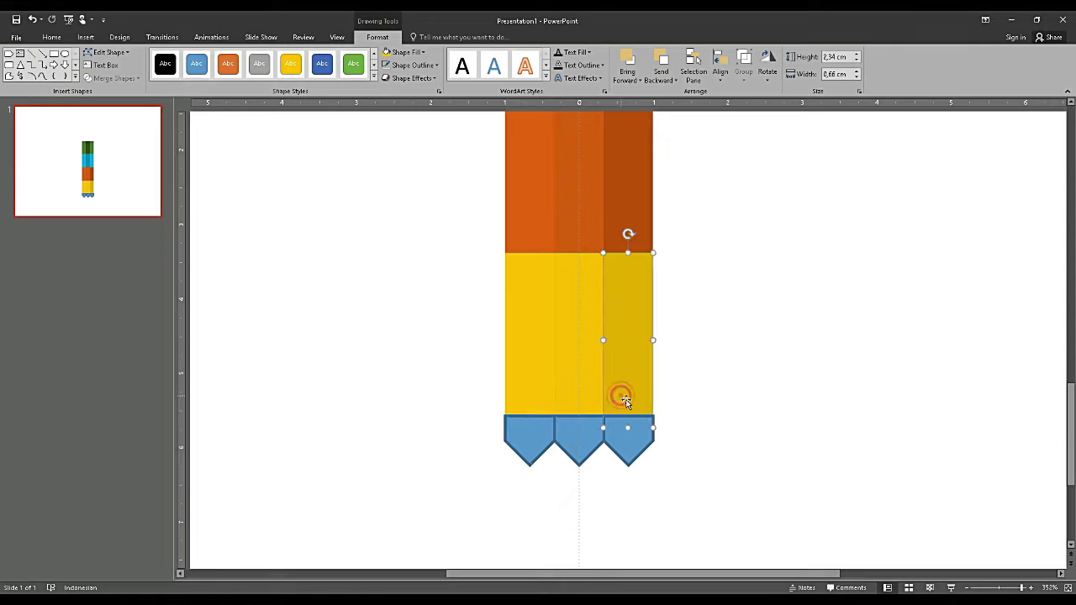
{"action": "left_click", "coordinate": [631, 441], "text": "shift"}
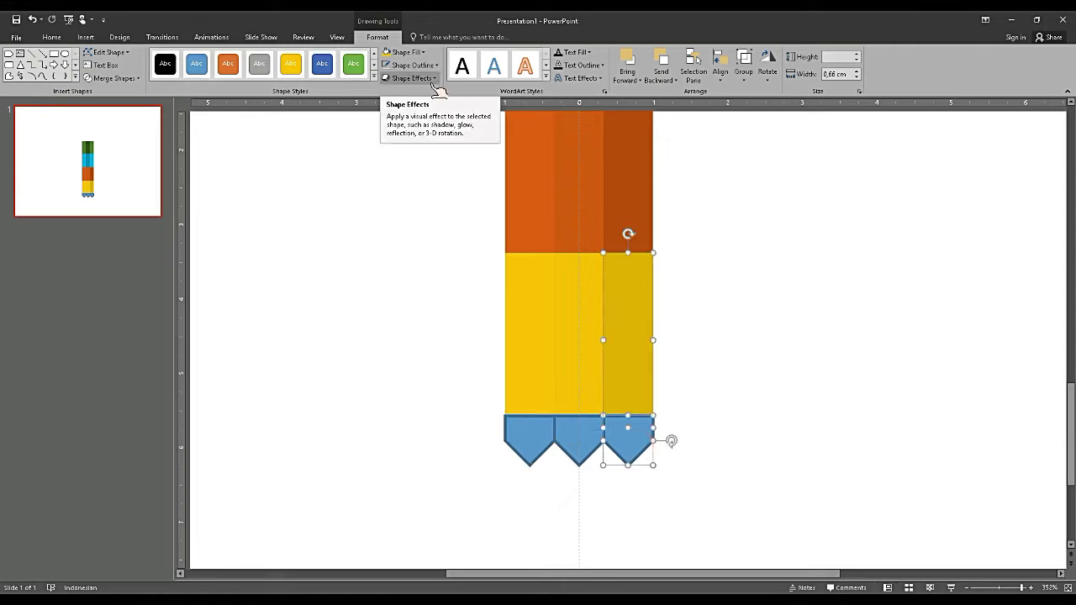
{"action": "left_click", "coordinate": [135, 78]}
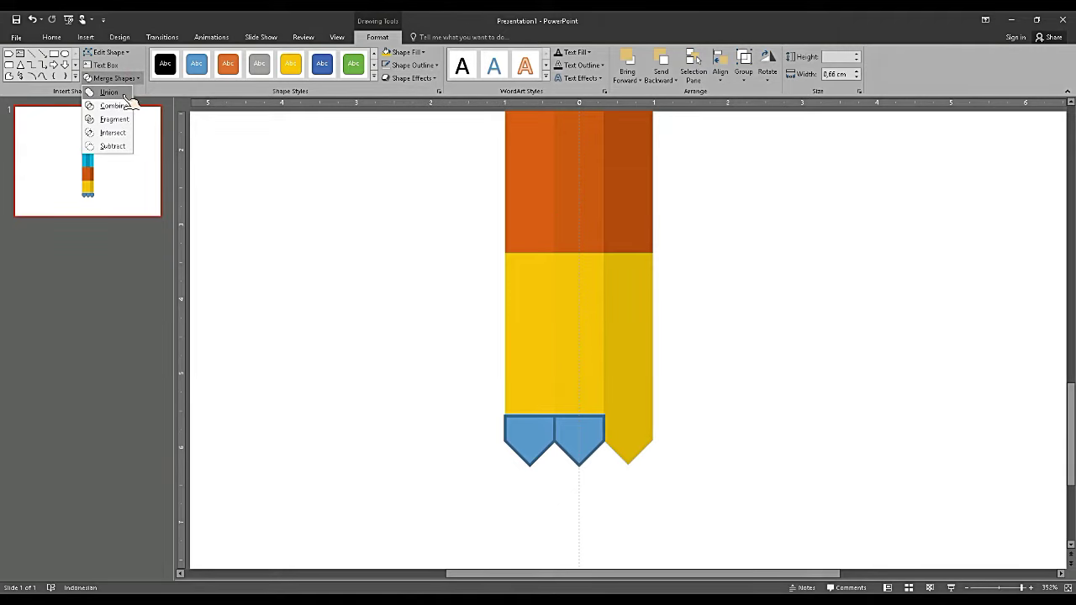
{"action": "left_click", "coordinate": [126, 94]}
{"action": "left_click", "coordinate": [569, 328]}
{"action": "left_click", "coordinate": [582, 448], "text": "shift"}
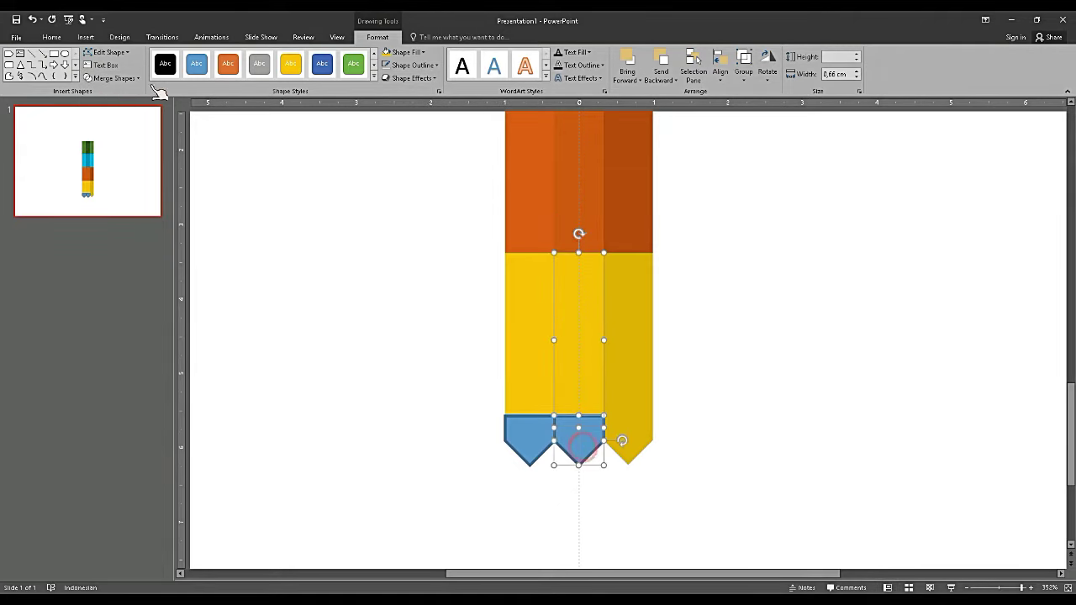
{"action": "left_click", "coordinate": [126, 78]}
{"action": "left_click", "coordinate": [117, 93]}
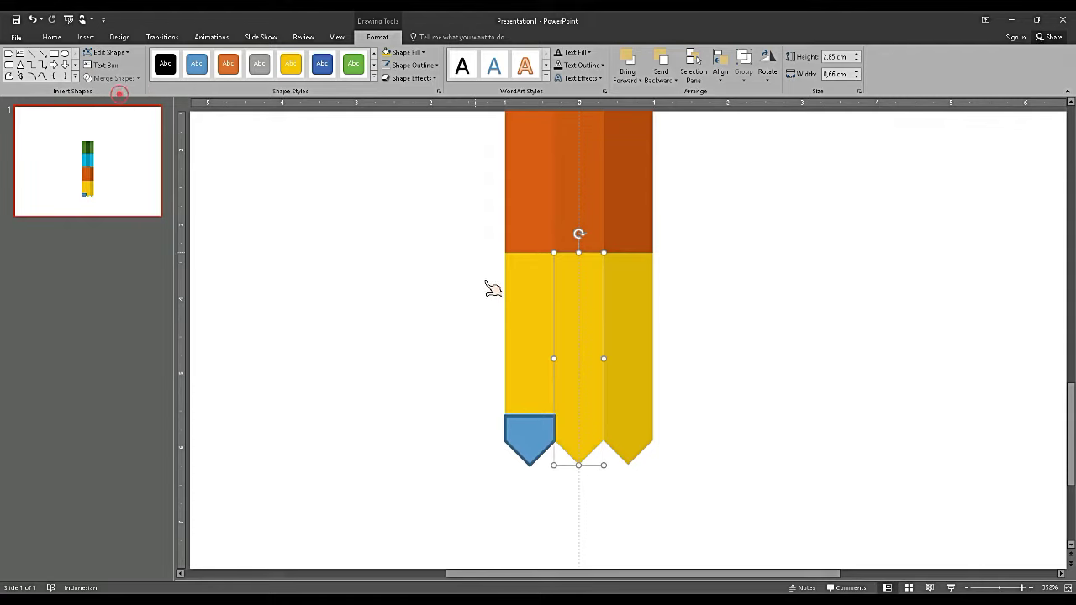
Union the left yellow strip with its blue pentagon to complete the zigzag end
{"action": "left_click", "coordinate": [521, 335]}
{"action": "left_click", "coordinate": [521, 459], "text": "shift"}
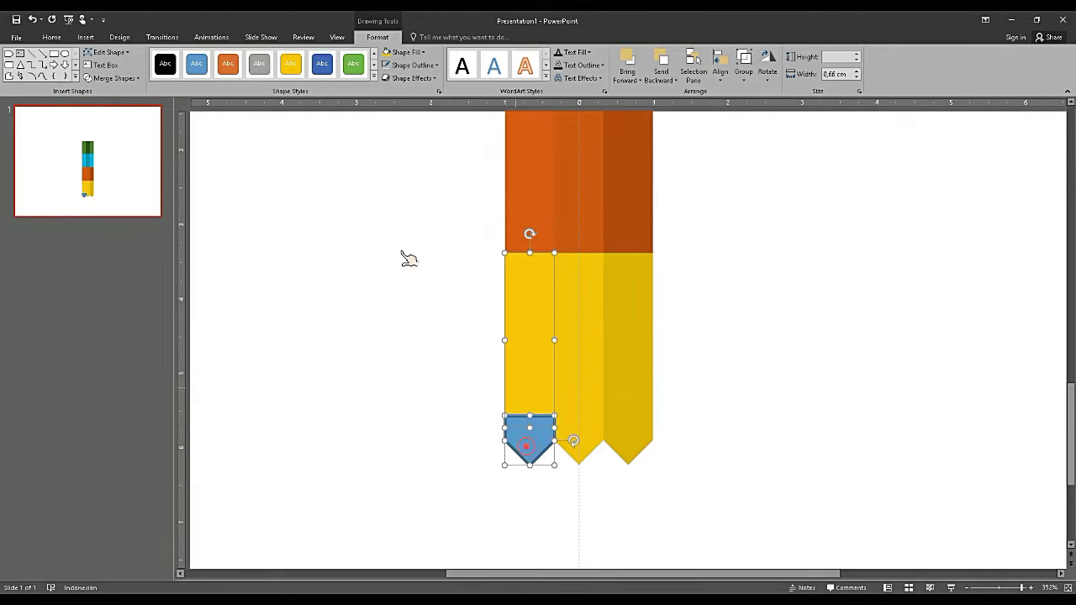
{"action": "left_click", "coordinate": [135, 78]}
{"action": "left_click", "coordinate": [117, 95]}
{"action": "left_click", "coordinate": [418, 303]}
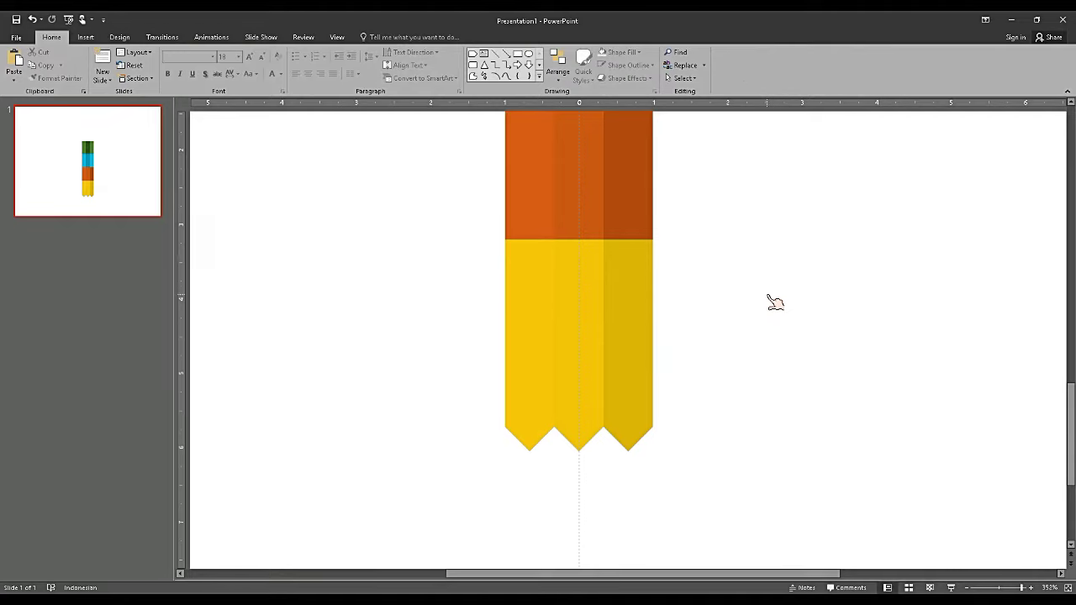
{"action": "scroll", "coordinate": [774, 303], "scroll_direction": "down", "scroll_amount": 3}
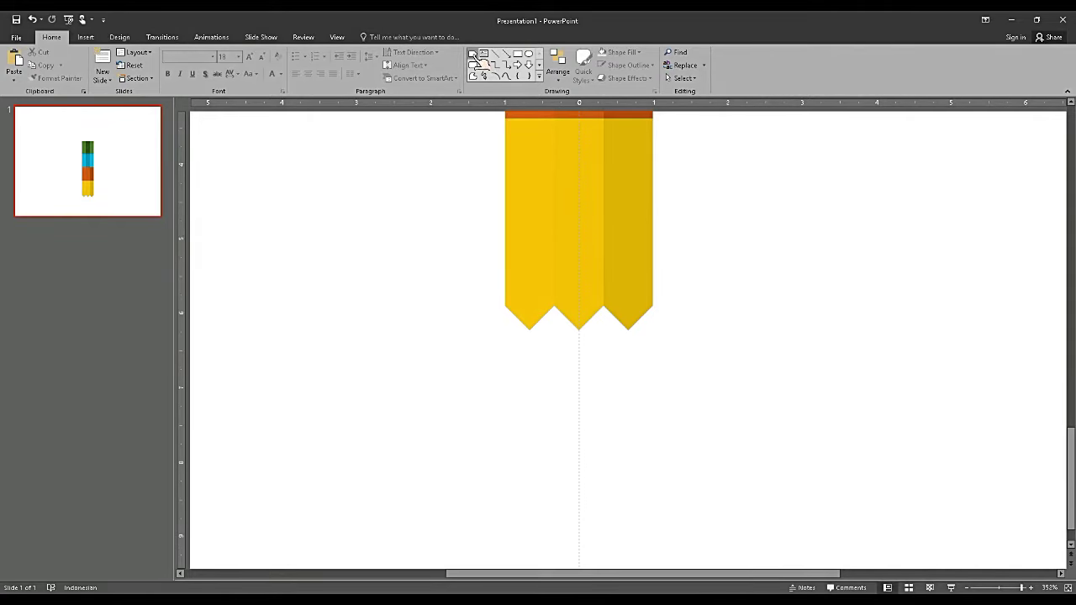
Add a vertically flipped isosceles triangle, 1.99 cm wide, directly beneath the yellow body
{"action": "left_click", "coordinate": [472, 54]}
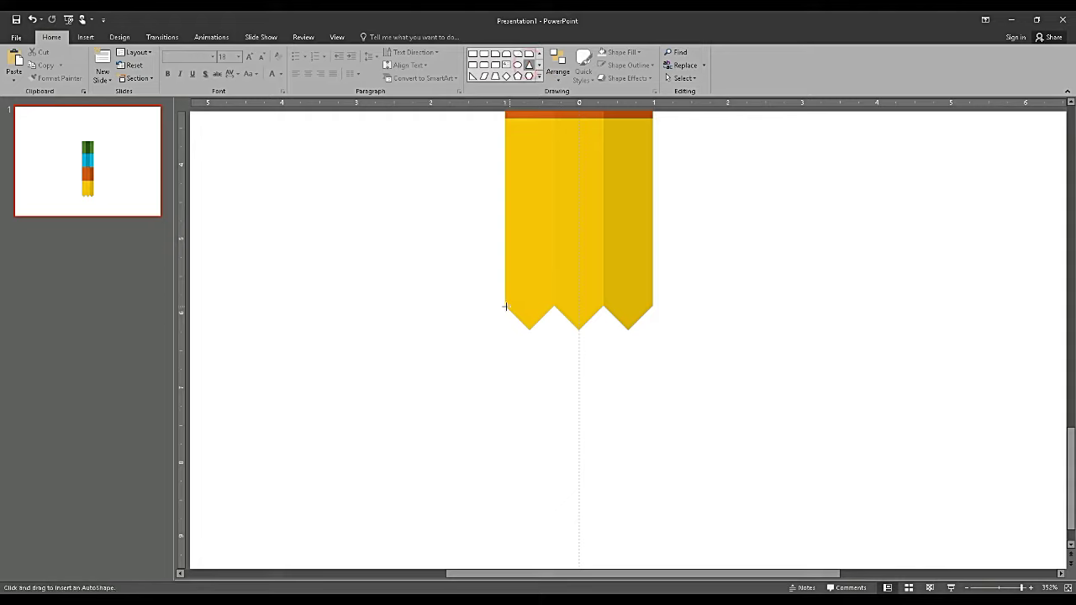
{"action": "left_click_drag", "start_coordinate": [505, 306], "coordinate": [677, 482]}
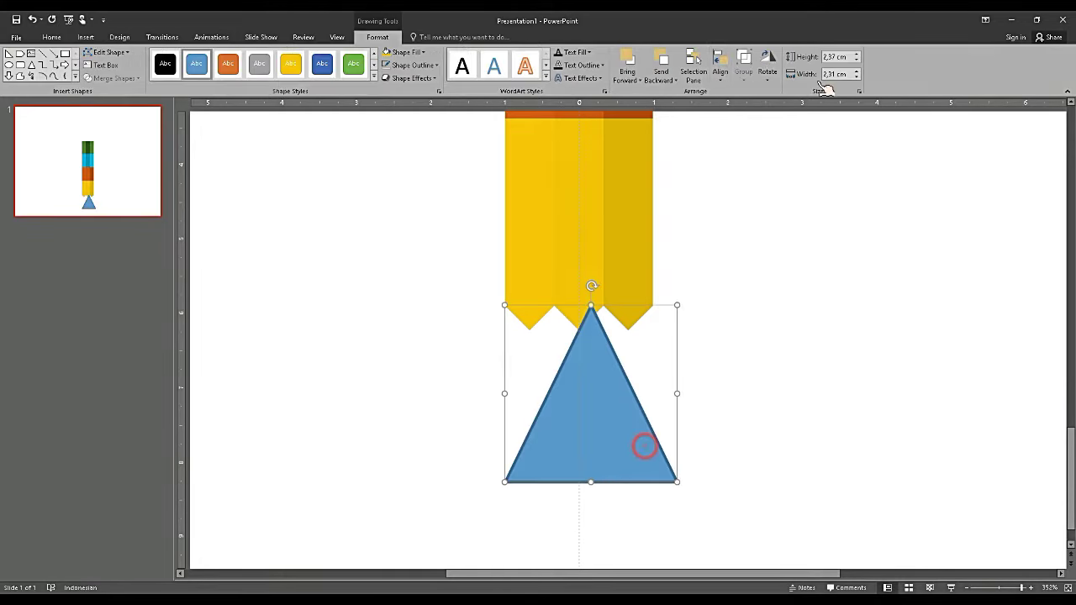
{"action": "left_click", "coordinate": [775, 72]}
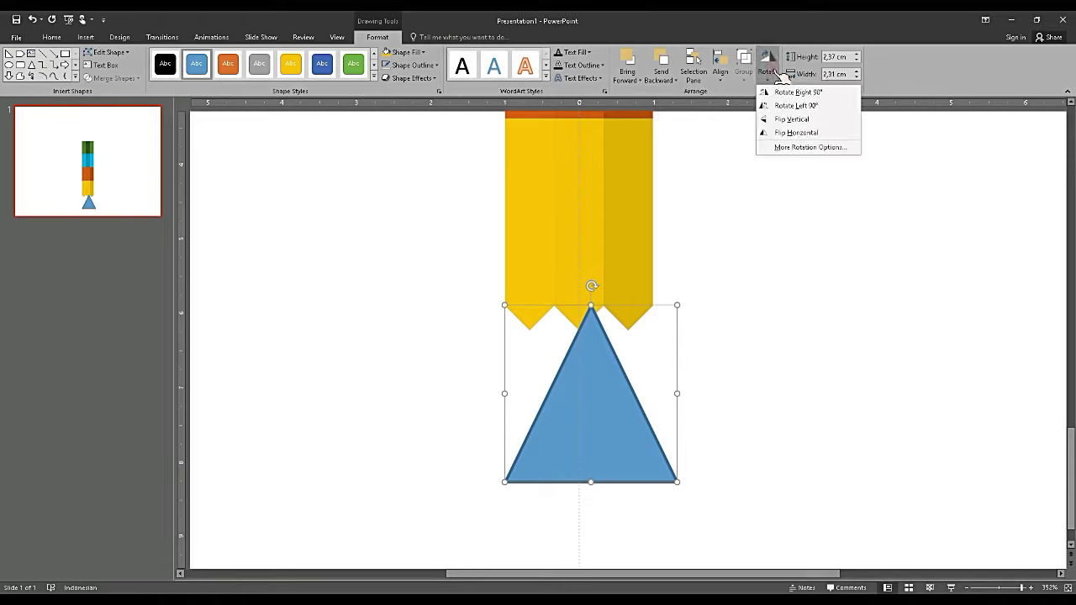
{"action": "left_click", "coordinate": [795, 119]}
{"action": "left_click_drag", "start_coordinate": [679, 395], "coordinate": [653, 394]}
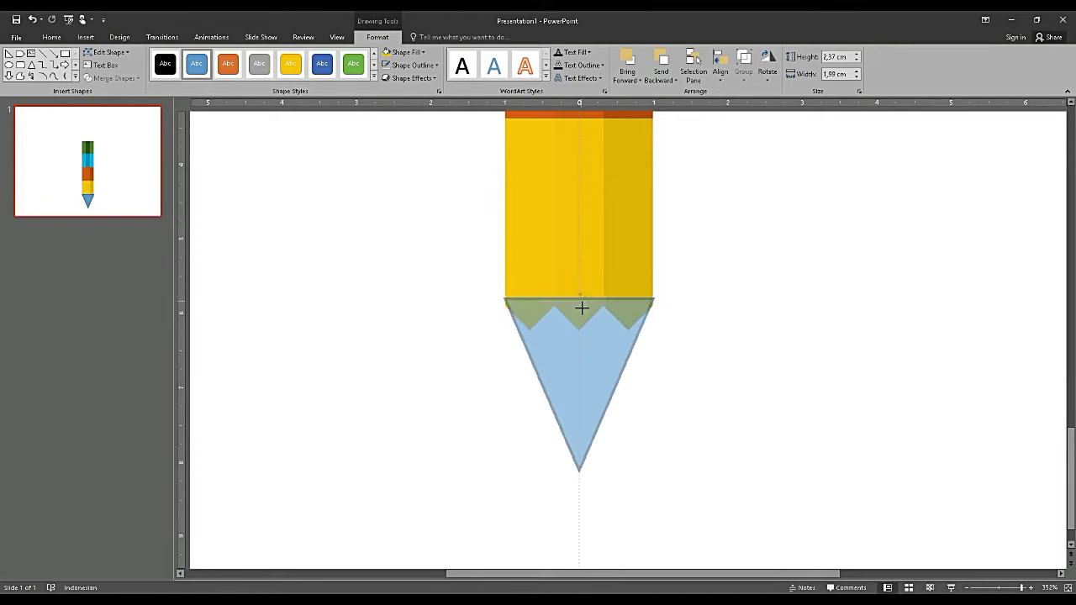
{"action": "left_click_drag", "start_coordinate": [582, 323], "coordinate": [582, 308]}
{"action": "left_click", "coordinate": [719, 328]}
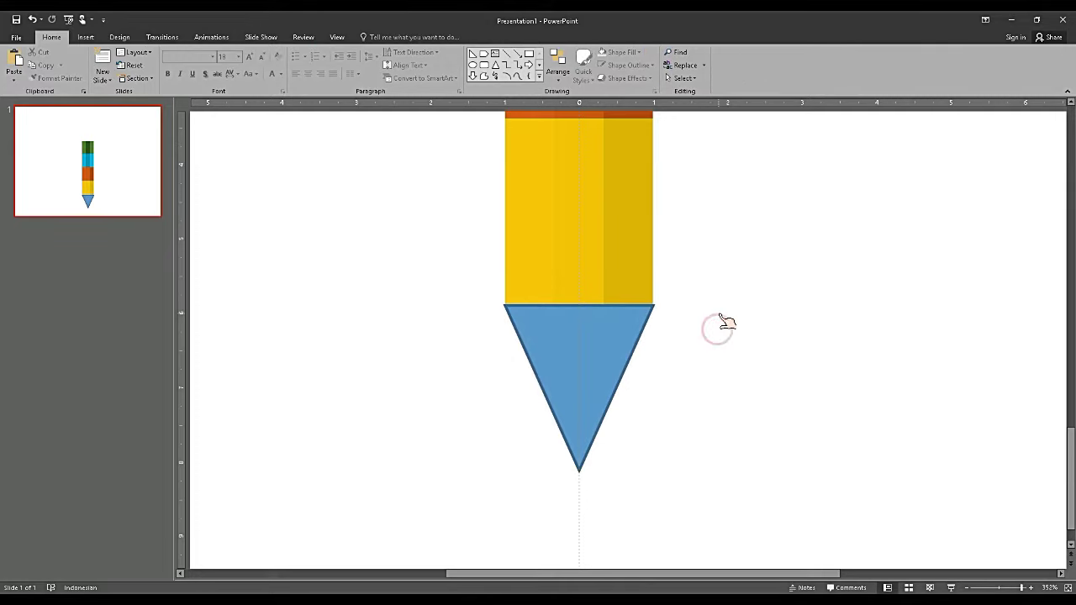
{"action": "left_click", "coordinate": [594, 382]}
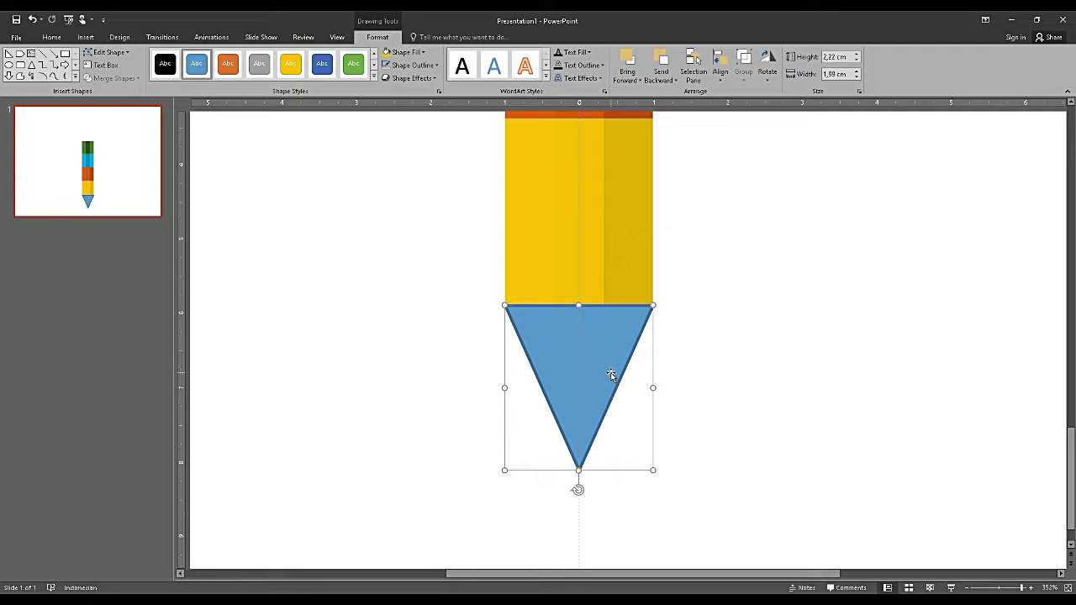
Fill the tip triangle with a linear gradient from light yellow to near-white at 80°
{"action": "left_click", "coordinate": [423, 53]}
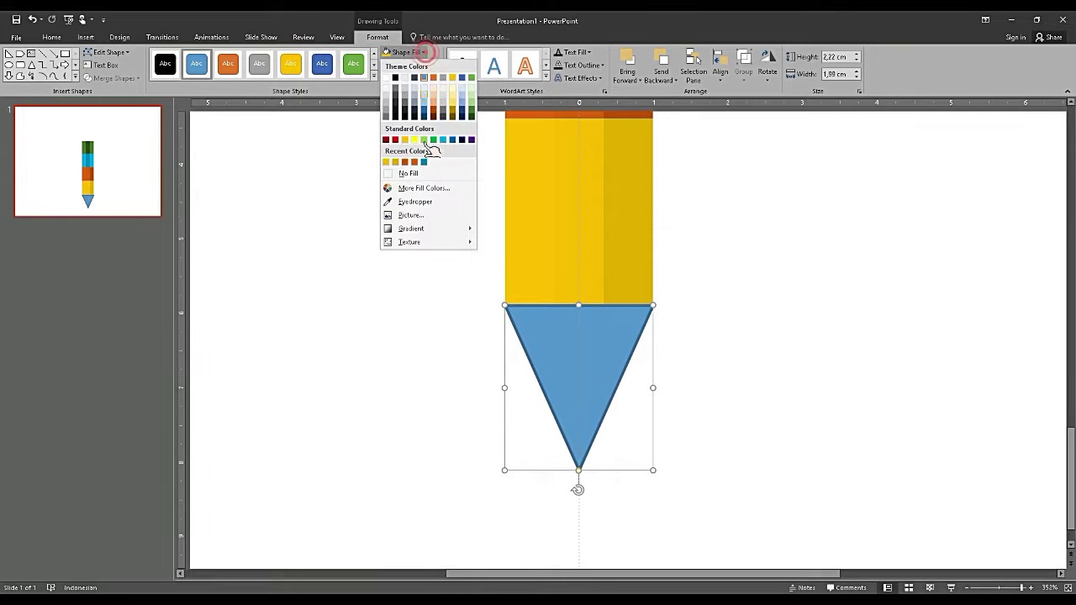
{"action": "left_click", "coordinate": [417, 229]}
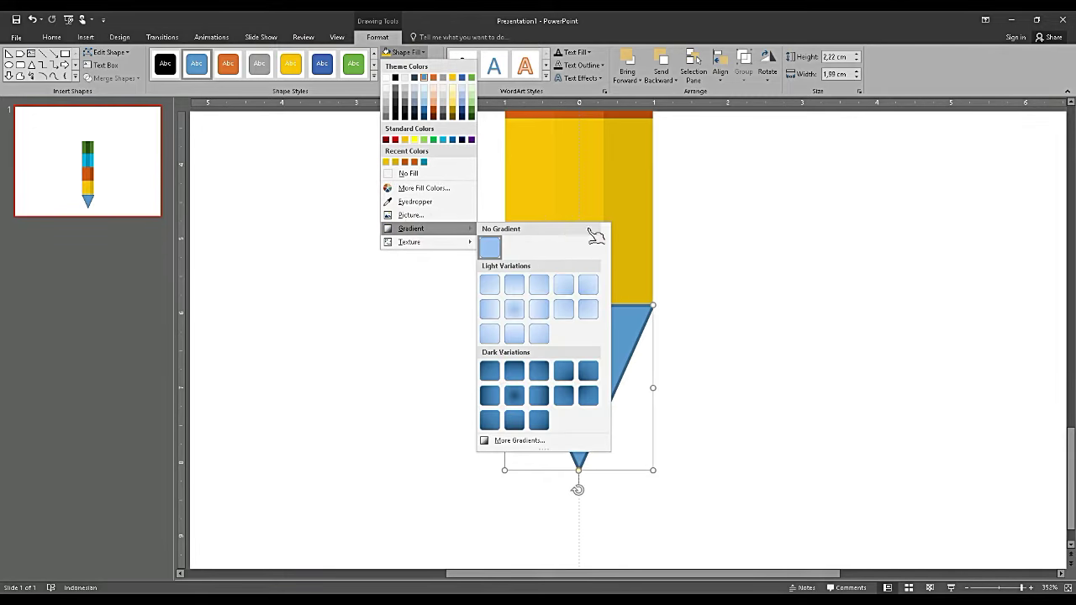
{"action": "left_click", "coordinate": [567, 442]}
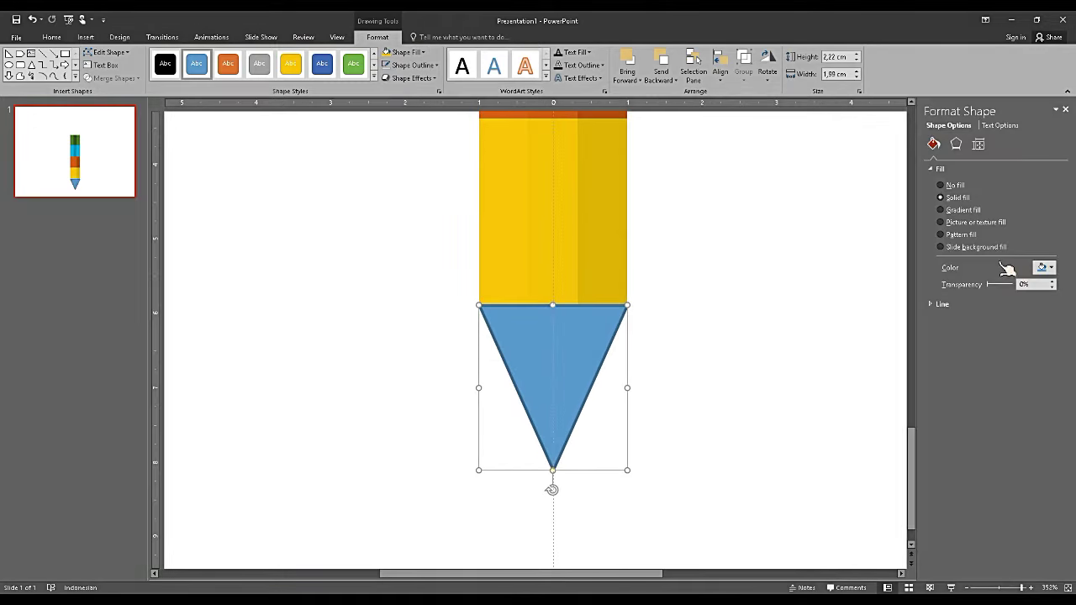
{"action": "left_click", "coordinate": [974, 210]}
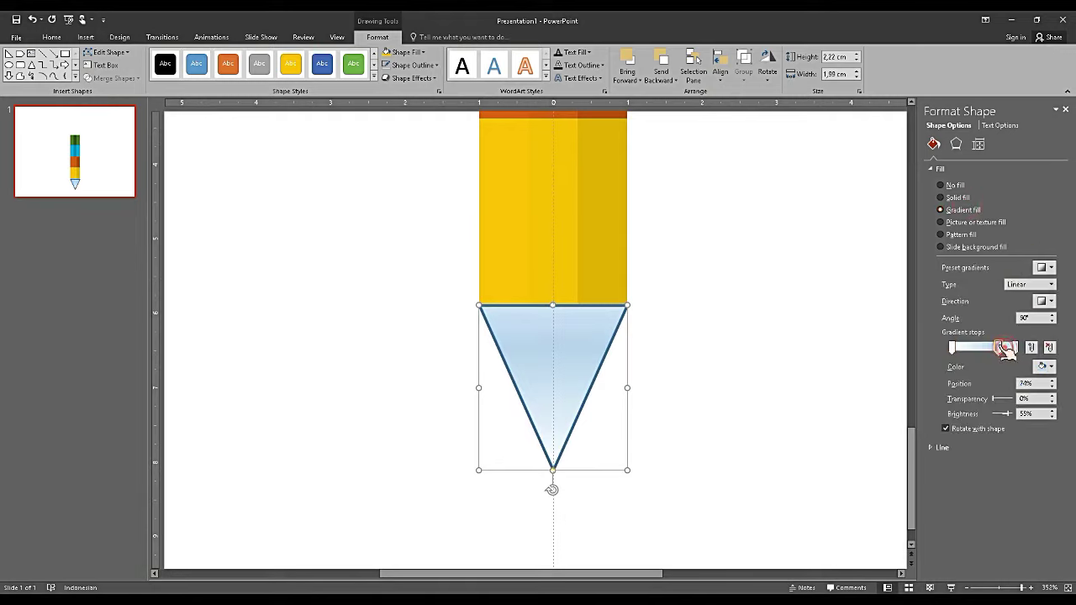
{"action": "left_click_drag", "start_coordinate": [1009, 351], "coordinate": [1019, 351]}
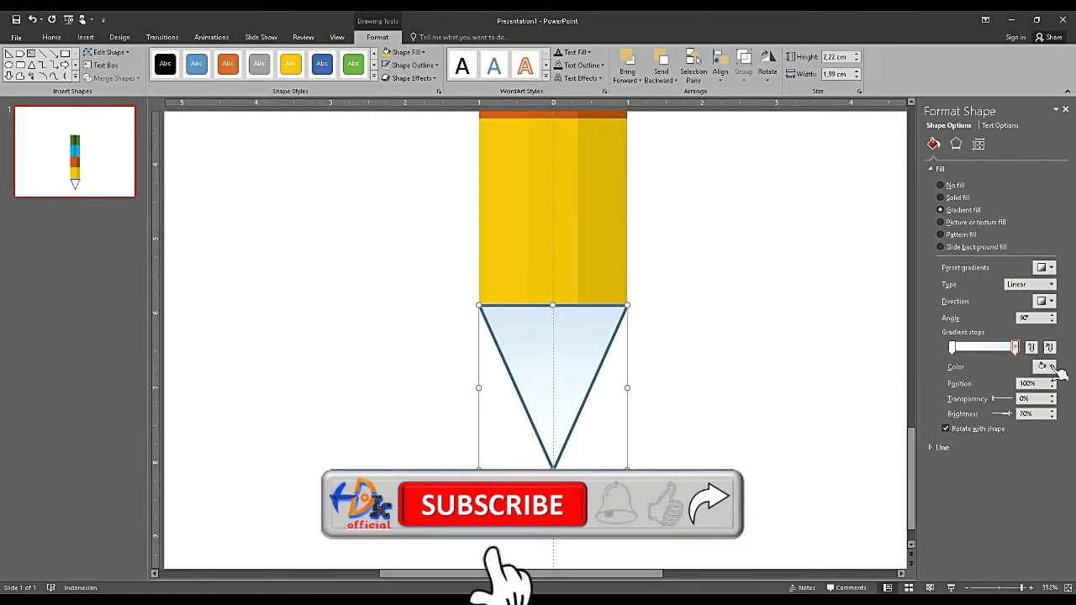
{"action": "left_click", "coordinate": [1043, 366]}
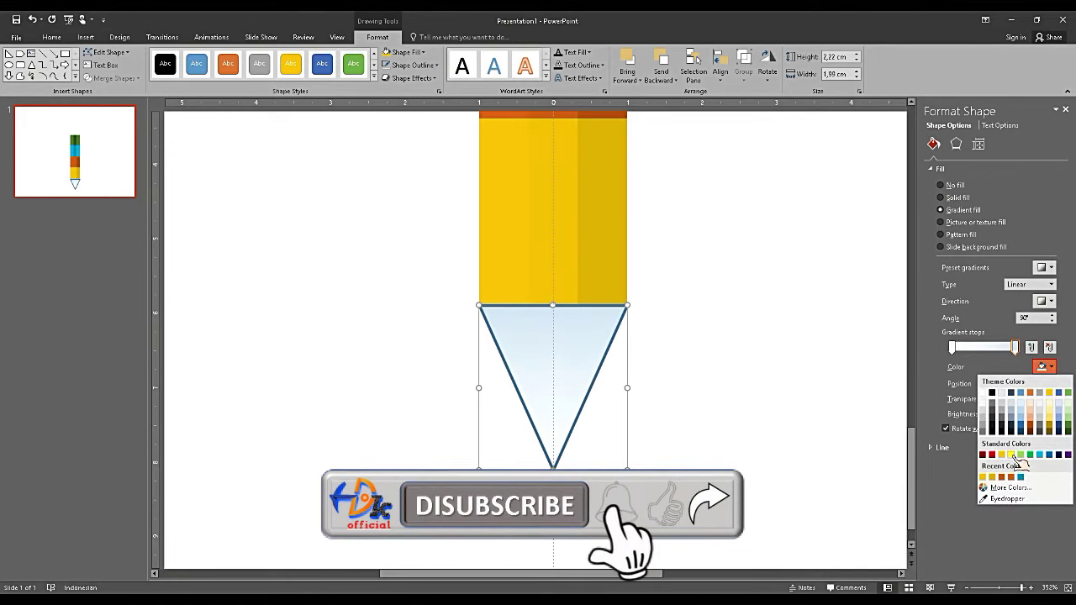
{"action": "left_click", "coordinate": [1049, 400]}
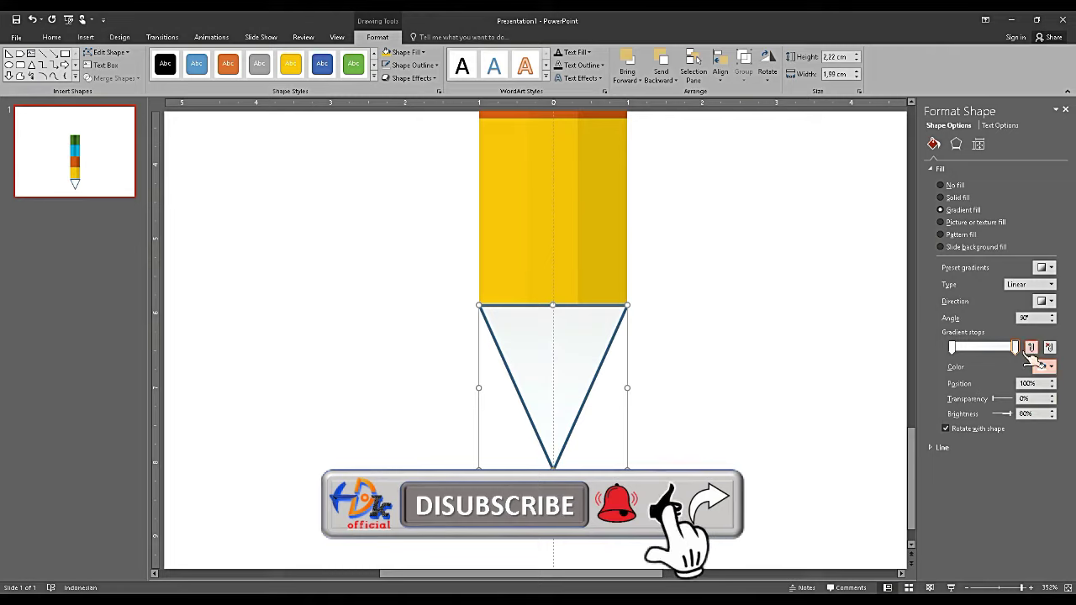
{"action": "left_click", "coordinate": [952, 347]}
{"action": "left_click", "coordinate": [1043, 367]}
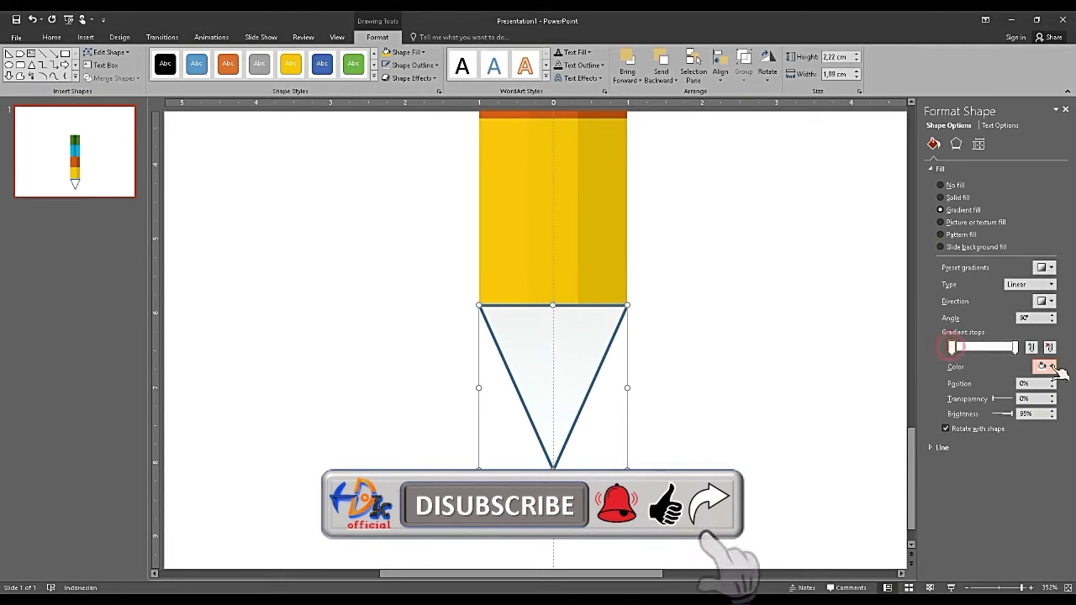
{"action": "left_click", "coordinate": [1055, 413]}
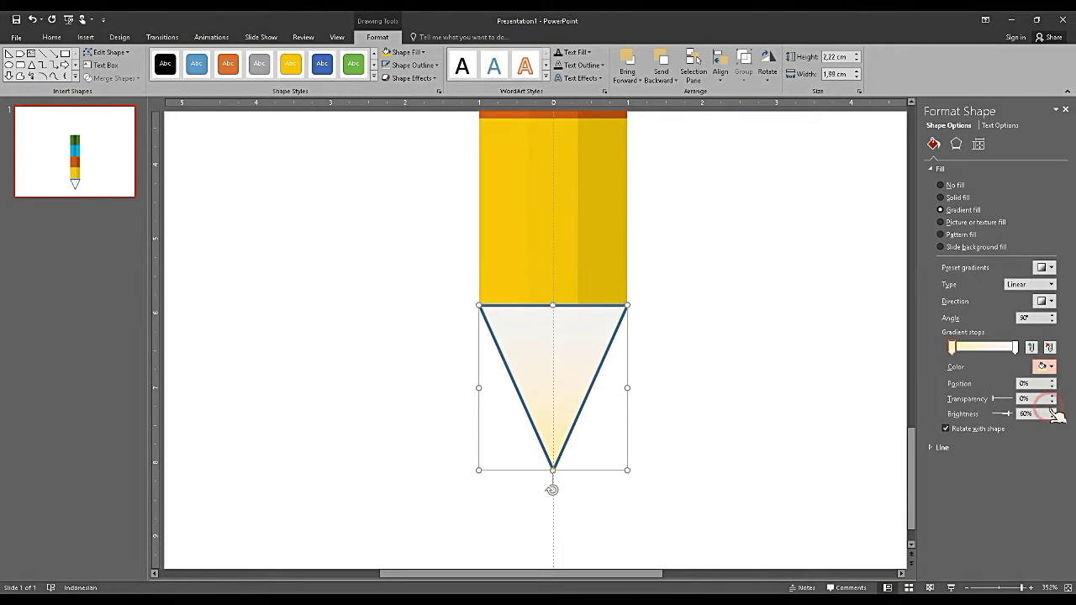
{"action": "left_click", "coordinate": [1052, 321]}
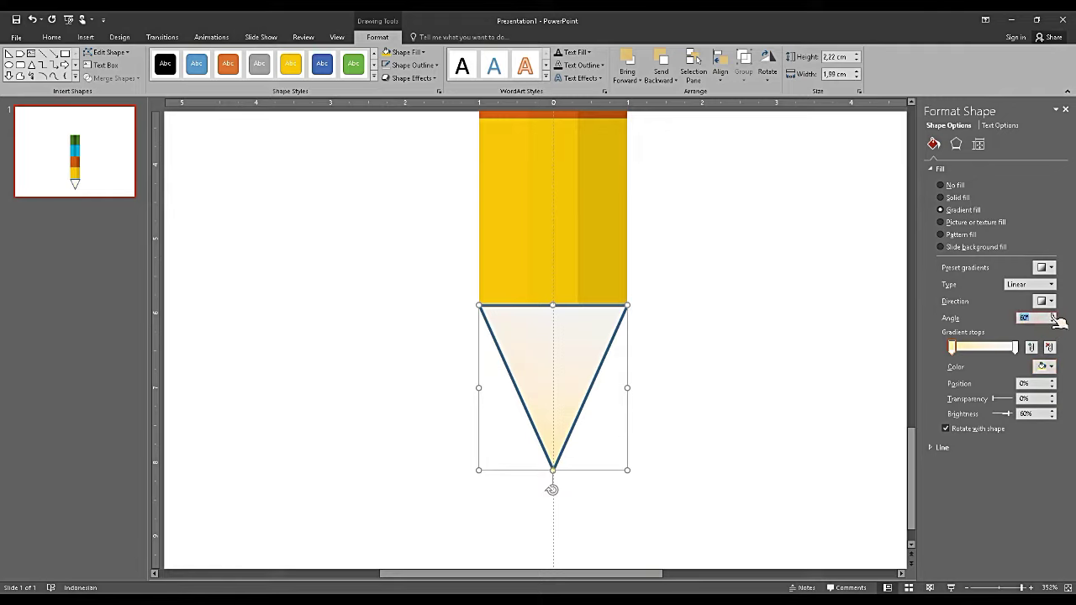
Add a light yellow gradient stop, make the end stop grey, and lower the angle to 30°
{"action": "left_click", "coordinate": [1052, 317]}
{"action": "left_click", "coordinate": [984, 346]}
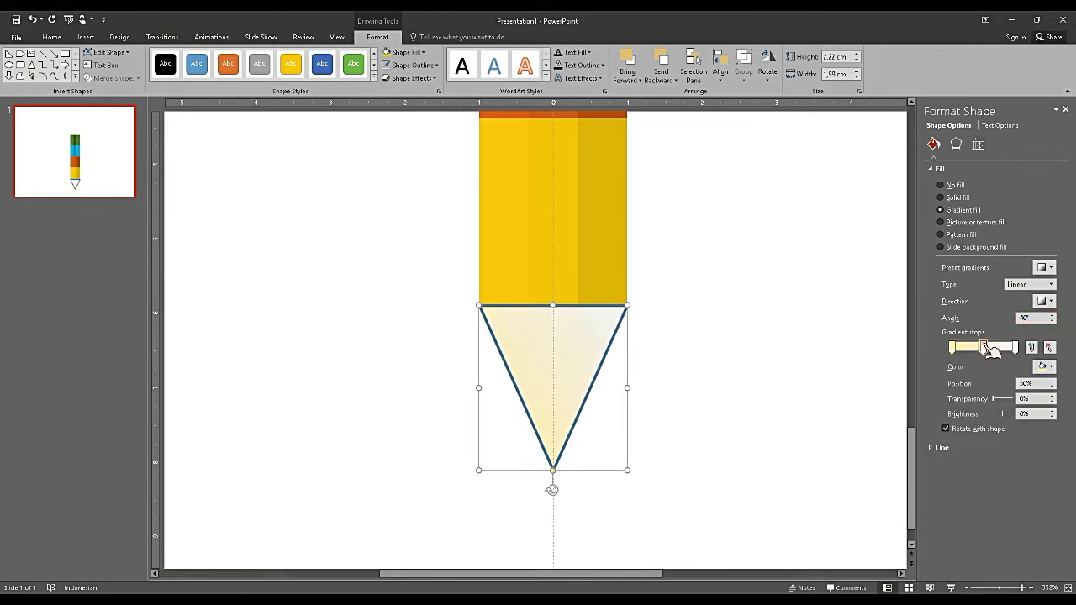
{"action": "left_click", "coordinate": [1044, 367]}
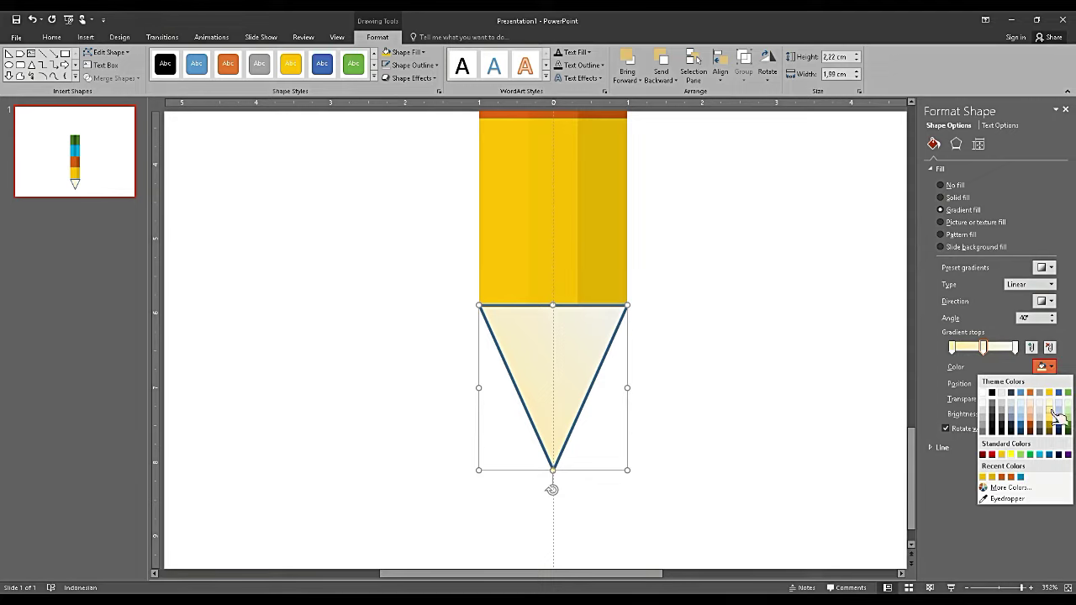
{"action": "left_click", "coordinate": [1052, 413]}
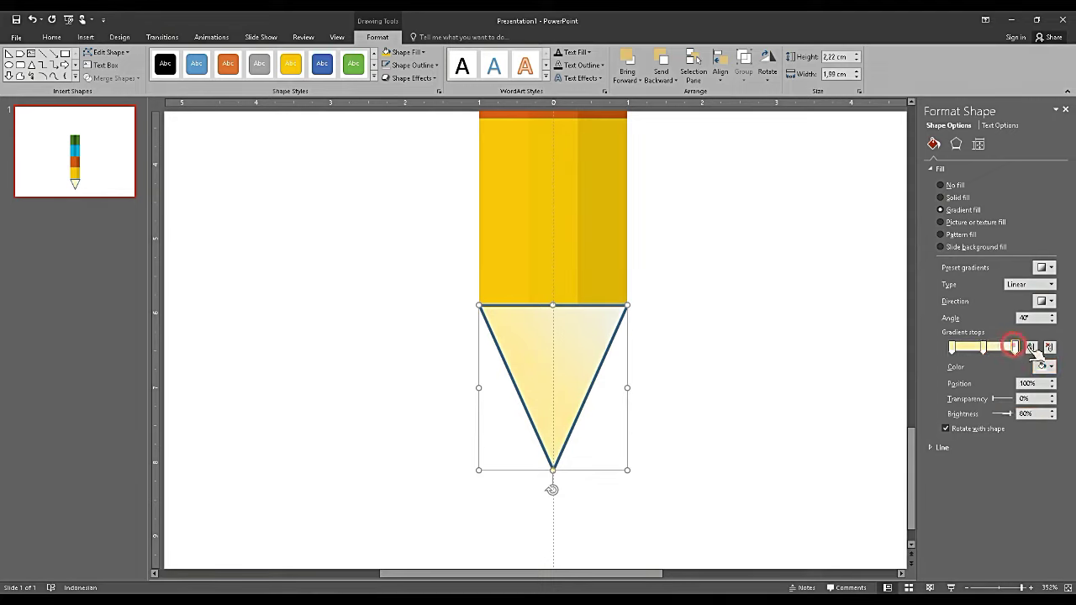
{"action": "left_click", "coordinate": [1046, 367]}
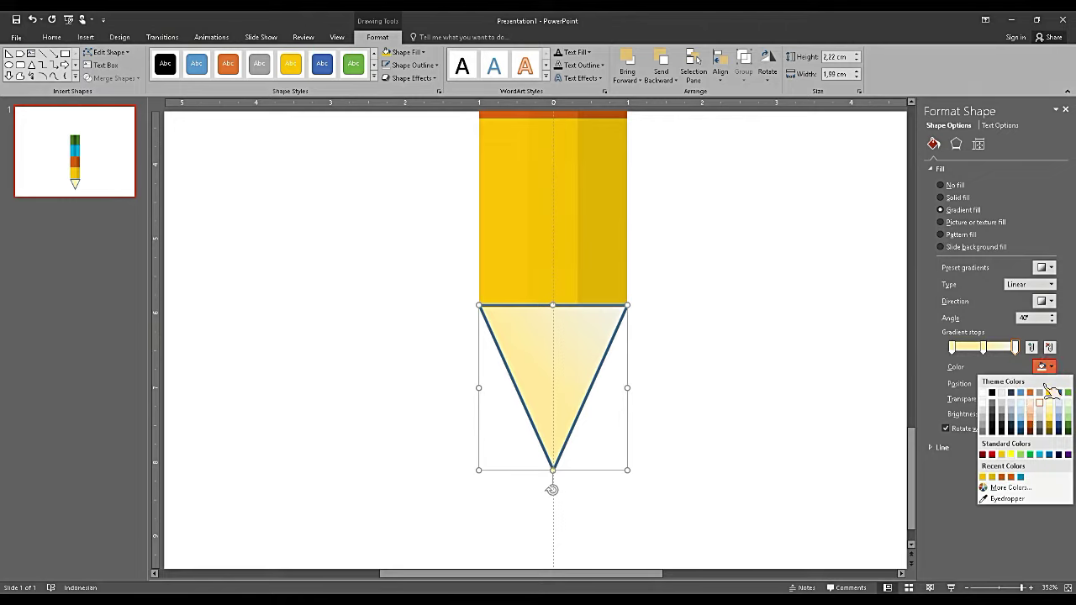
{"action": "left_click", "coordinate": [1000, 412]}
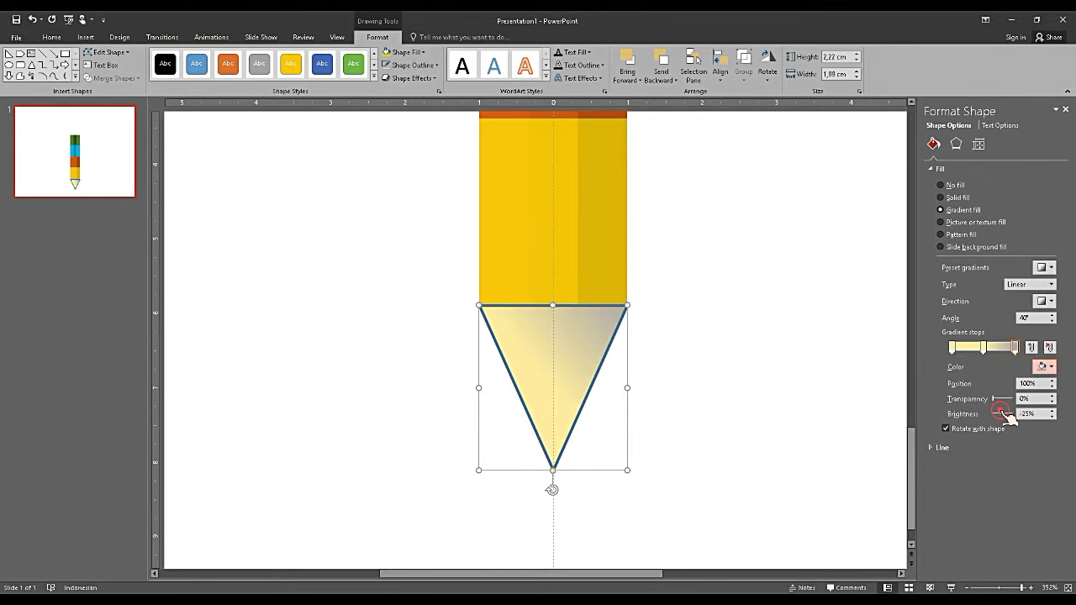
{"action": "left_click", "coordinate": [1052, 321]}
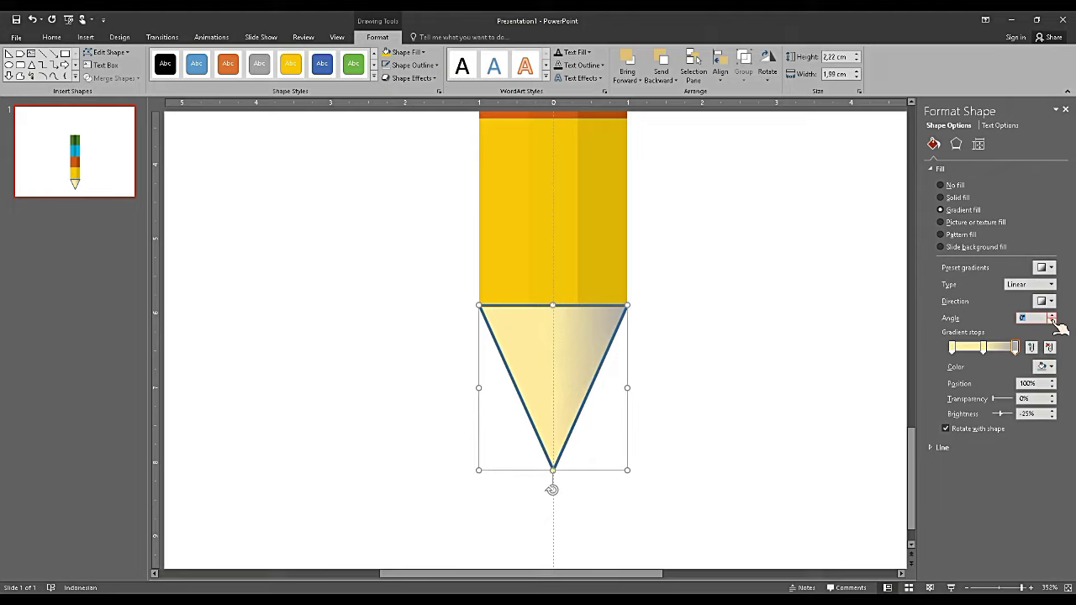
Darken the start and end stops to tan shades and make the middle stop white
{"action": "left_click", "coordinate": [1042, 366]}
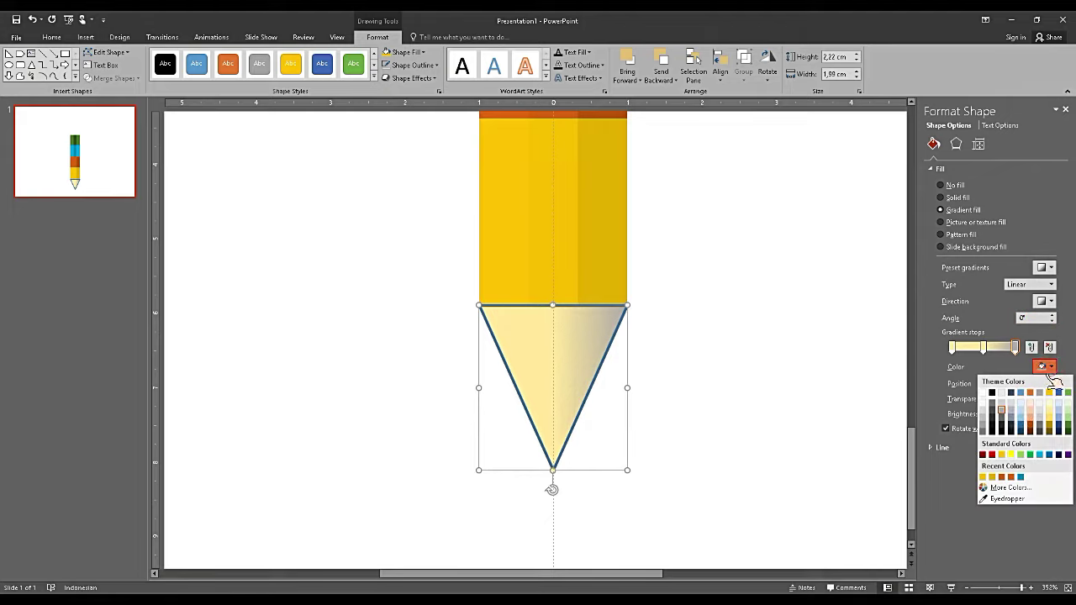
{"action": "left_click", "coordinate": [1008, 420]}
{"action": "left_click", "coordinate": [951, 348]}
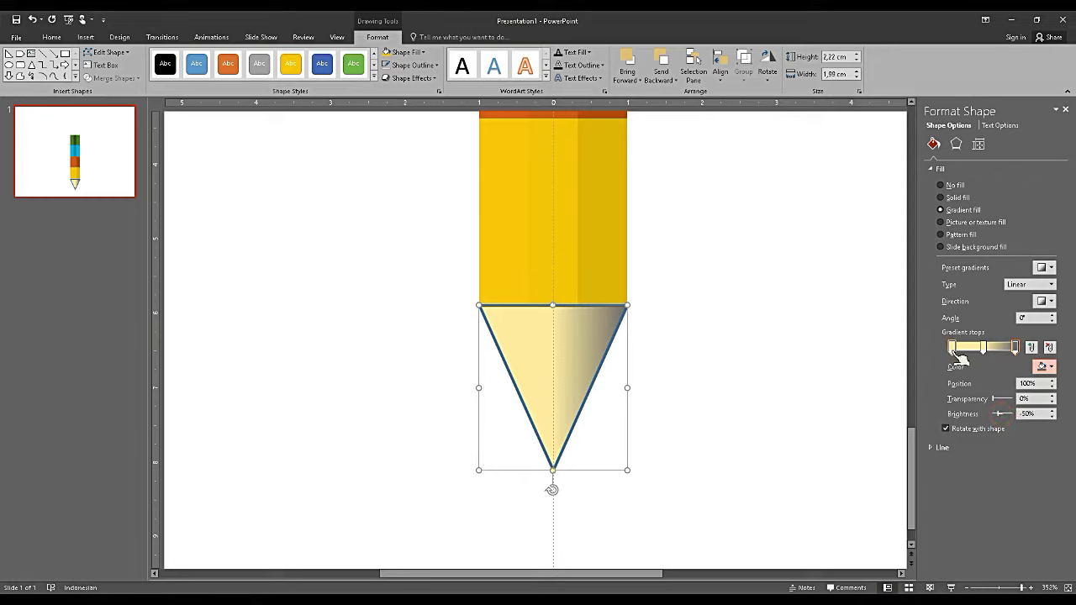
{"action": "left_click", "coordinate": [1047, 366]}
{"action": "left_click", "coordinate": [1046, 427]}
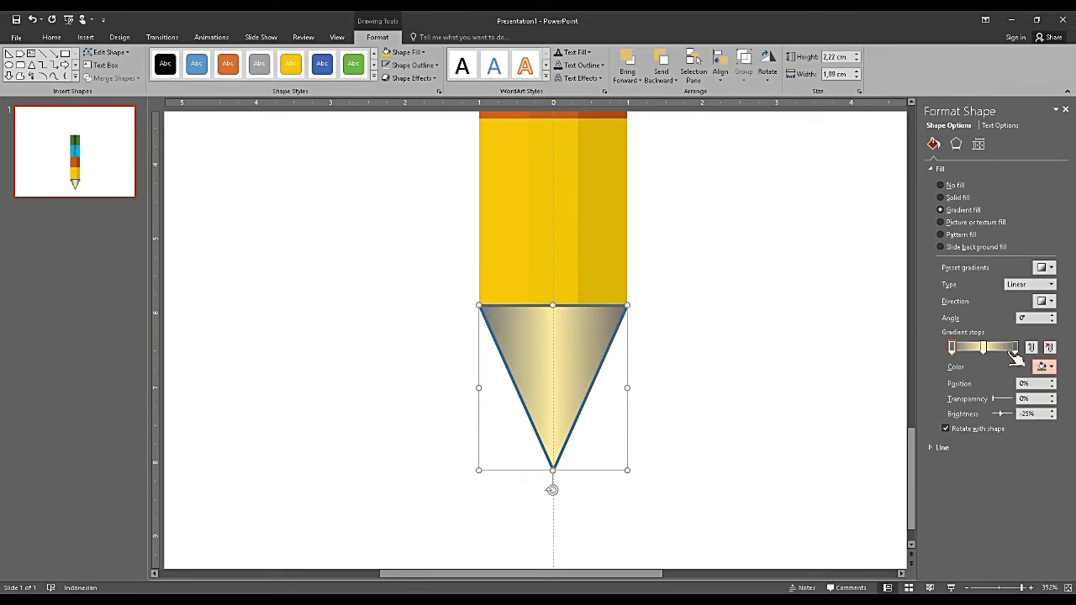
{"action": "left_click_drag", "start_coordinate": [992, 346], "coordinate": [1000, 347]}
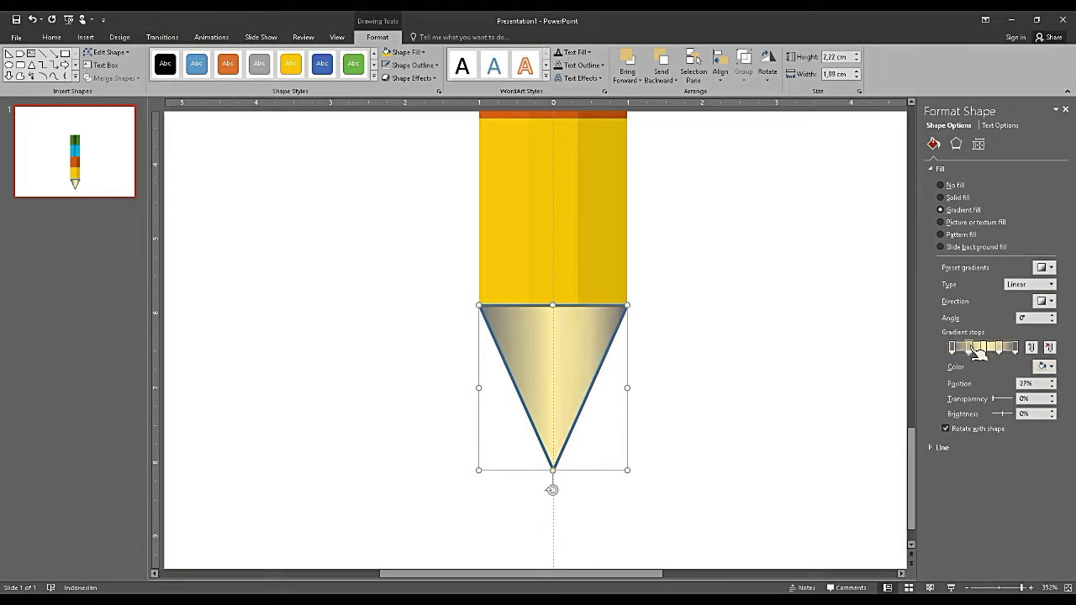
{"action": "left_click", "coordinate": [984, 347]}
{"action": "left_click", "coordinate": [1045, 366]}
{"action": "left_click", "coordinate": [982, 394]}
{"action": "left_click", "coordinate": [765, 339]}
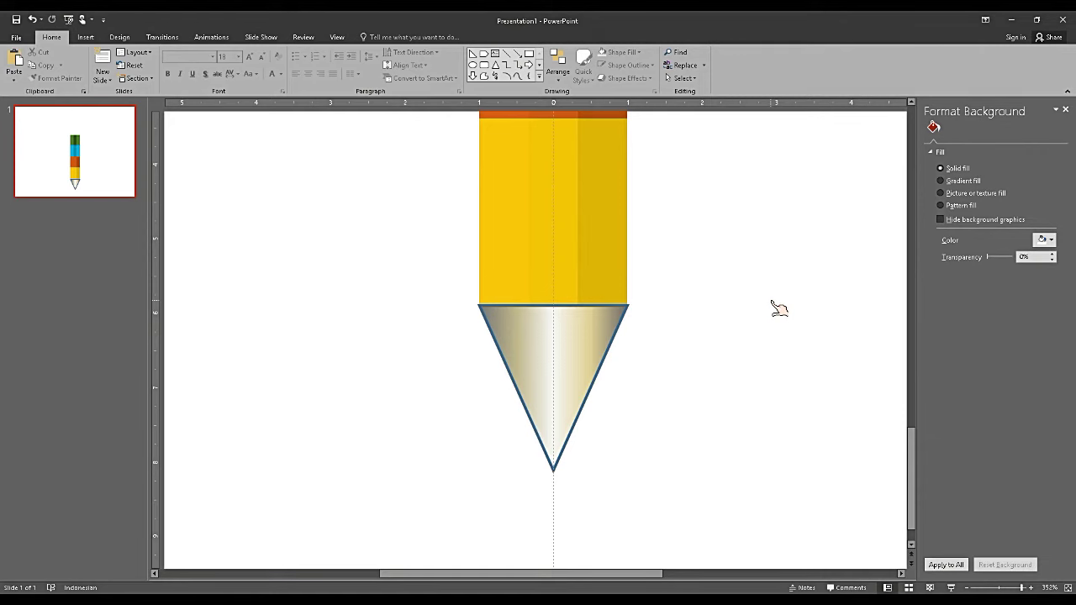
{"action": "left_click", "coordinate": [584, 354]}
Set the cone triangle's outline to No Outline
{"action": "right_click", "coordinate": [584, 354]}
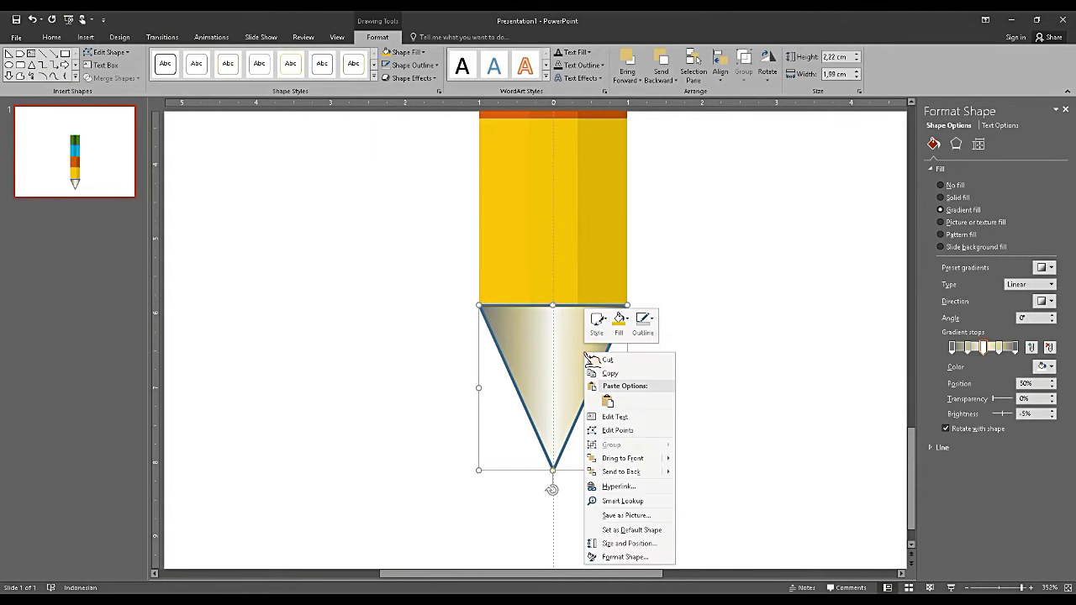
{"action": "left_click", "coordinate": [424, 68]}
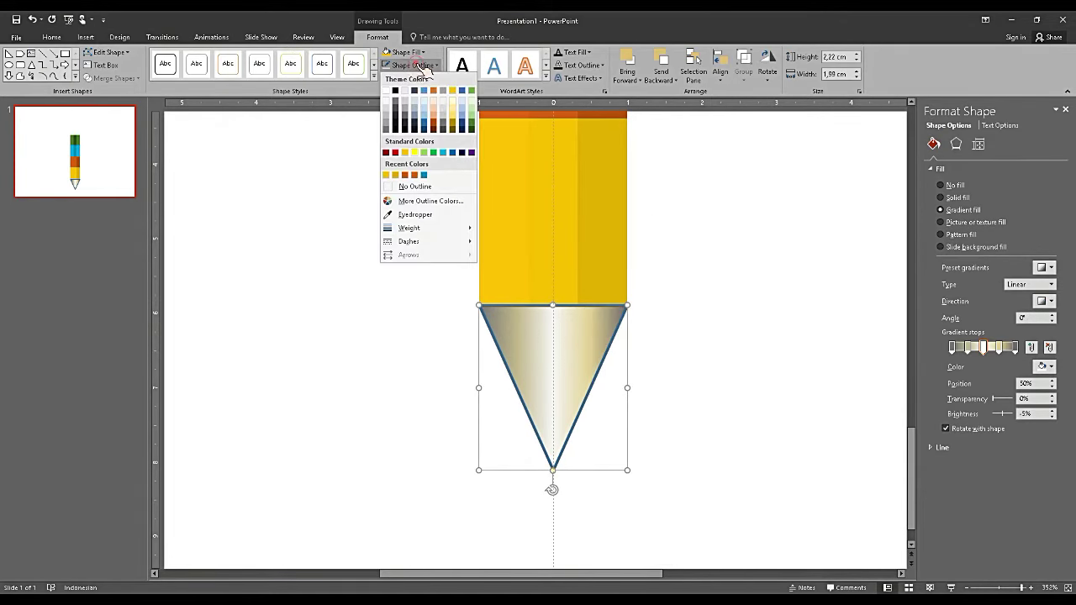
{"action": "left_click", "coordinate": [421, 187]}
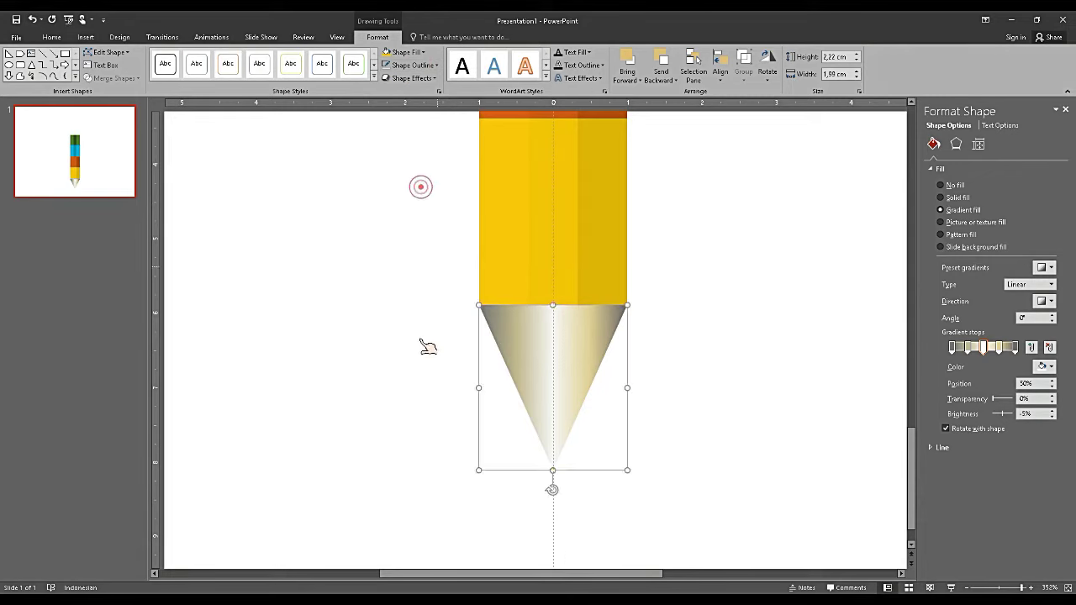
{"action": "left_click", "coordinate": [417, 343]}
{"action": "left_click", "coordinate": [573, 383]}
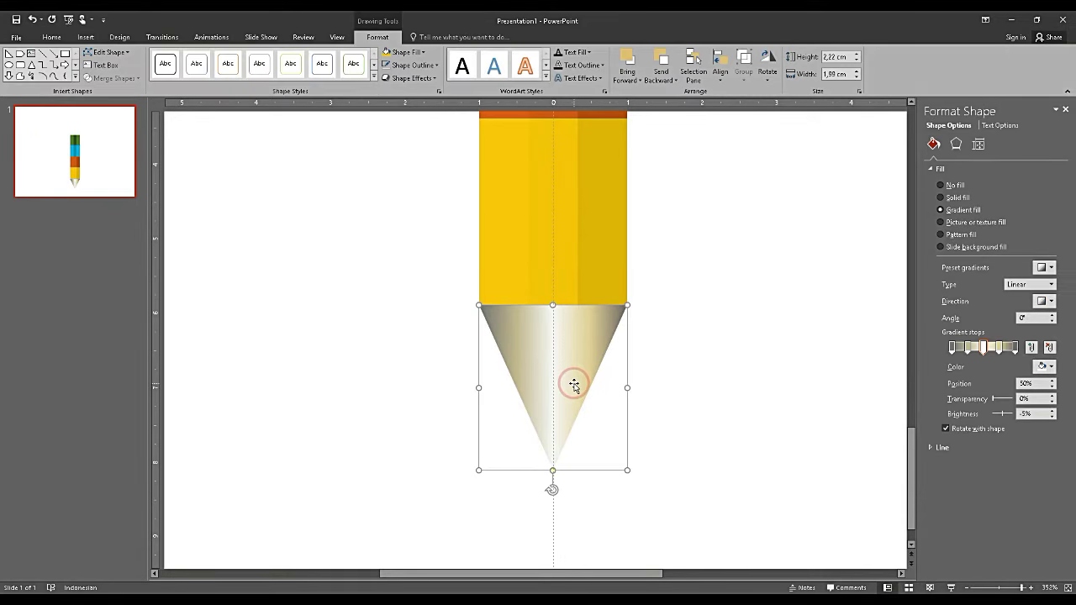
{"action": "key", "text": "ctrl+d"}
Shrink the duplicated cone into a 0.89 × 0.84 cm triangle over the pencil point
{"action": "left_click_drag", "start_coordinate": [575, 383], "coordinate": [548, 353]}
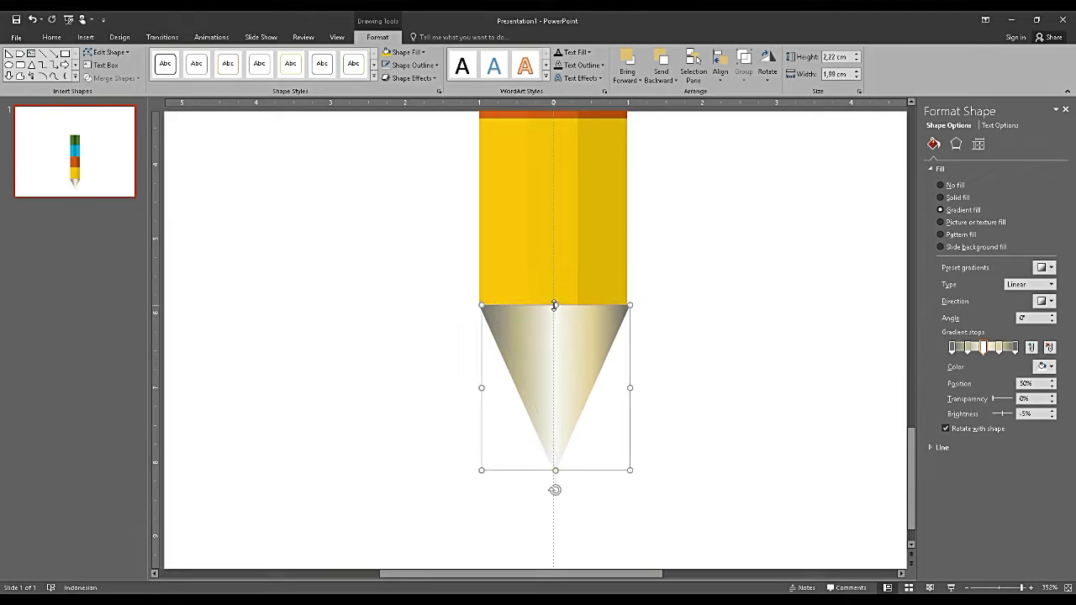
{"action": "left_click_drag", "start_coordinate": [554, 305], "coordinate": [560, 401]}
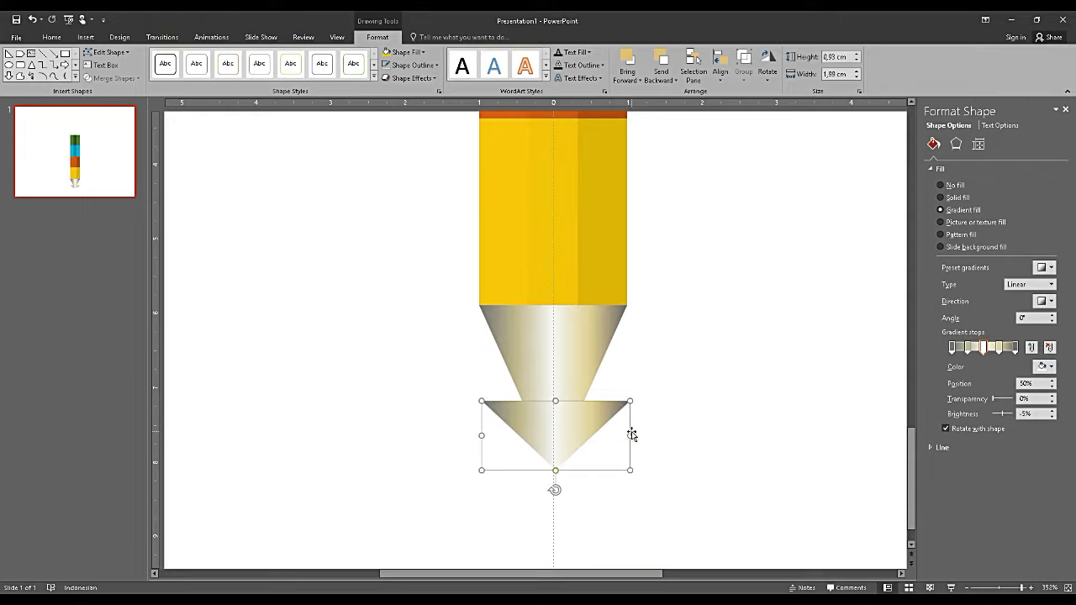
{"action": "left_click", "coordinate": [632, 434]}
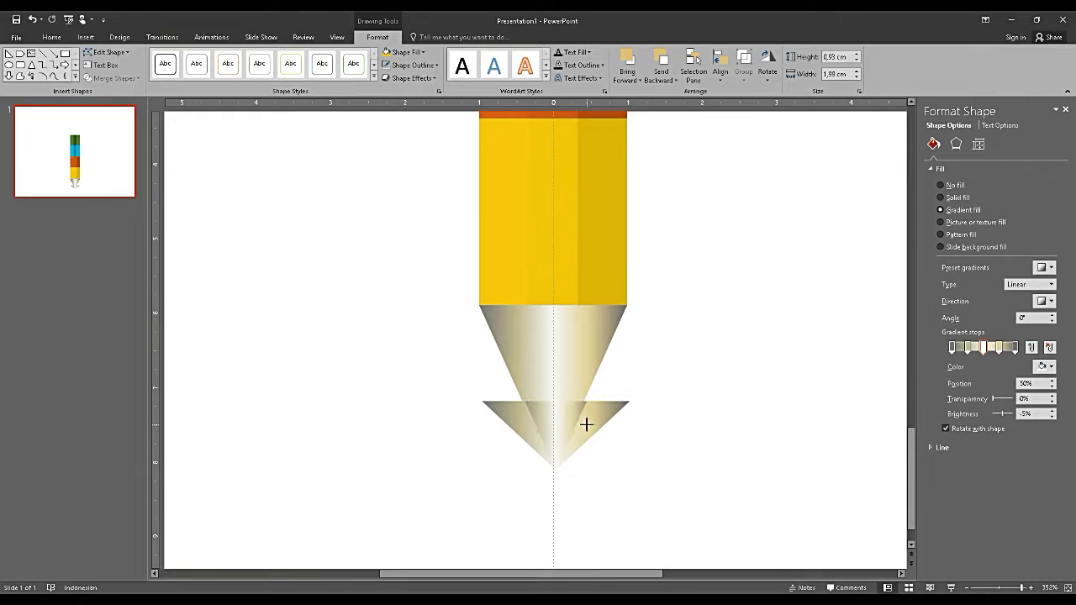
{"action": "key", "text": "ctrl+z"}
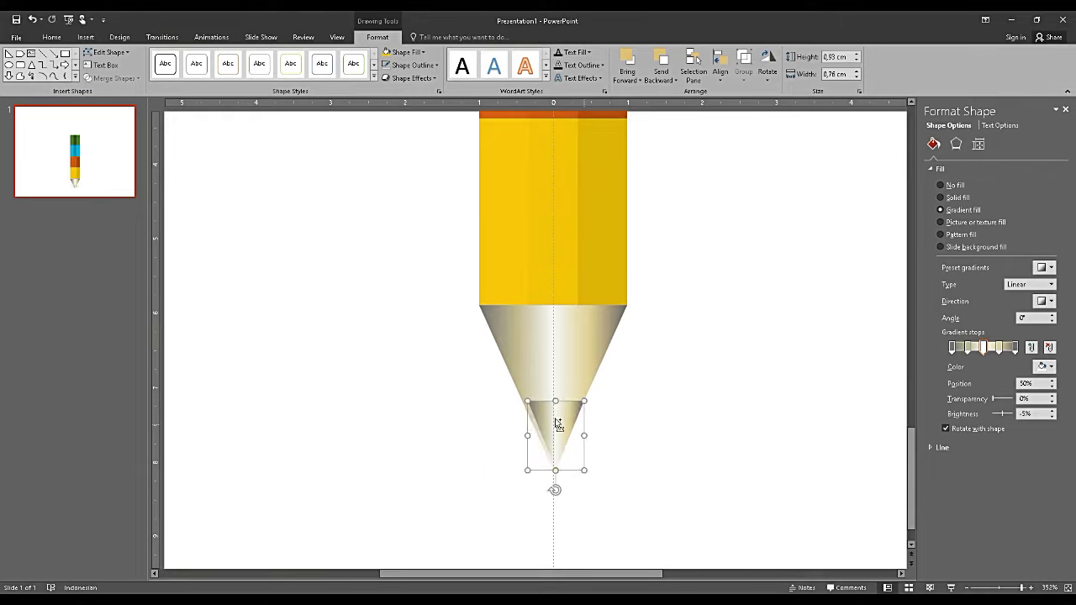
{"action": "left_click", "coordinate": [525, 435]}
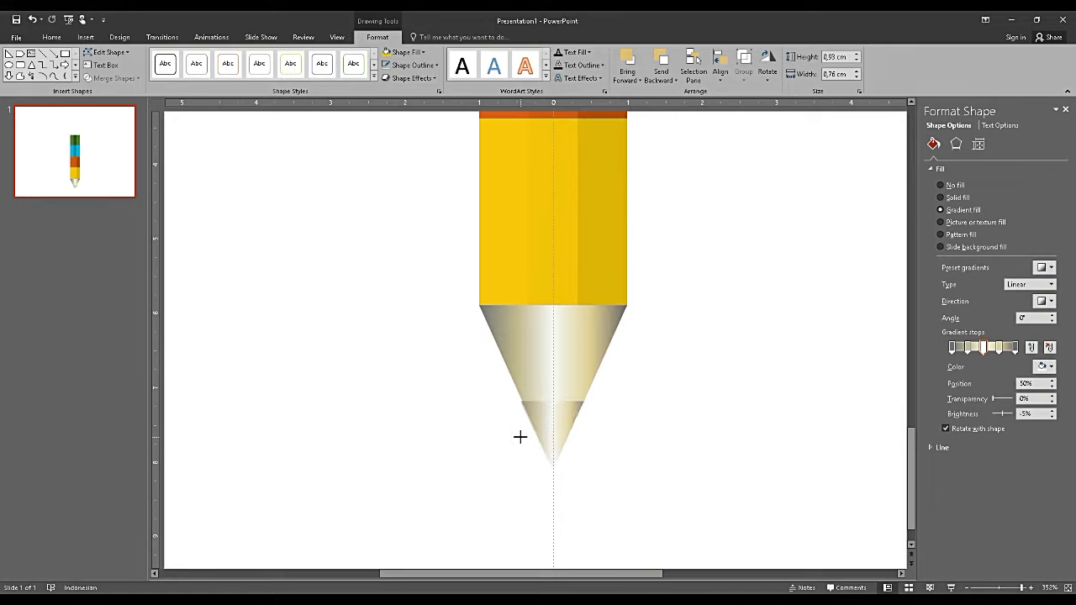
{"action": "left_click", "coordinate": [551, 425]}
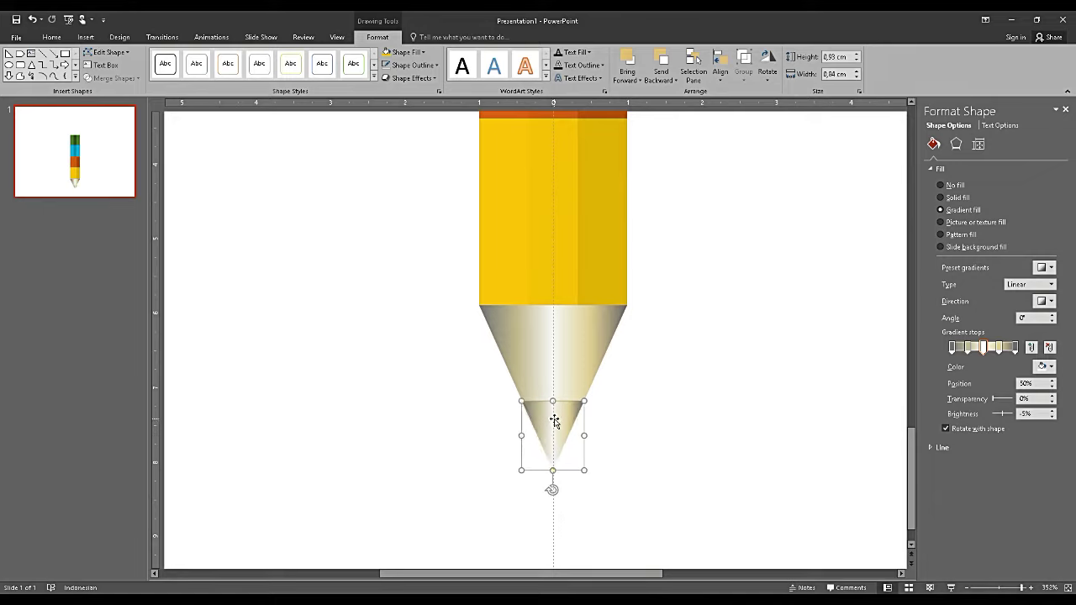
{"action": "right_click", "coordinate": [554, 421]}
{"action": "left_click", "coordinate": [583, 287]}
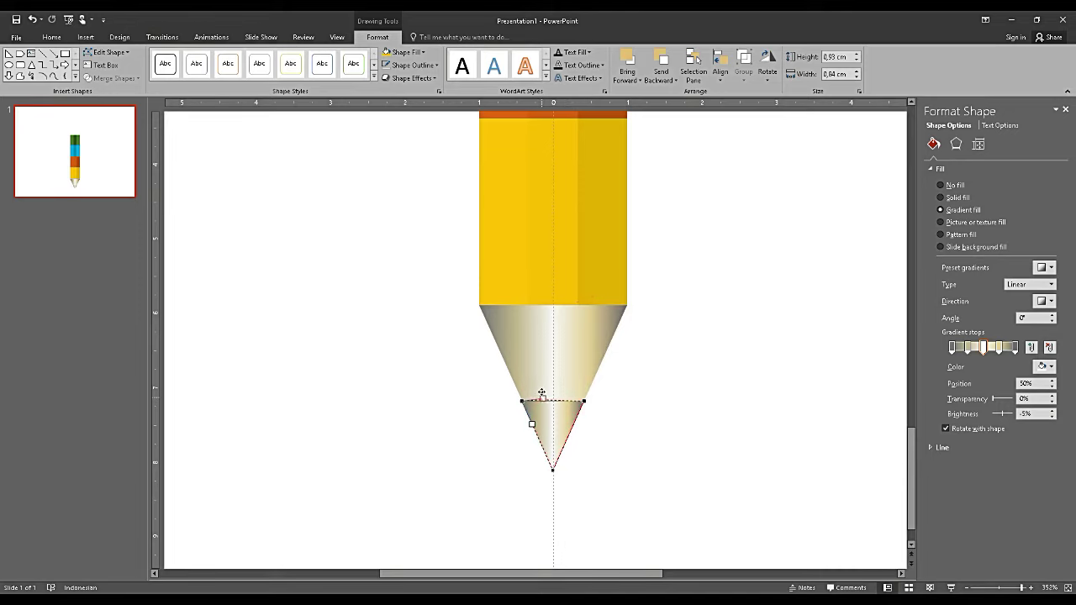
Curve the small triangle's top edge and make its first and last gradient stops dark grey
{"action": "mouse_move", "coordinate": [538, 397]}
{"action": "left_mouse_down"}
{"action": "mouse_move", "coordinate": [544, 387]}
{"action": "mouse_move", "coordinate": [569, 406]}
{"action": "left_mouse_up"}
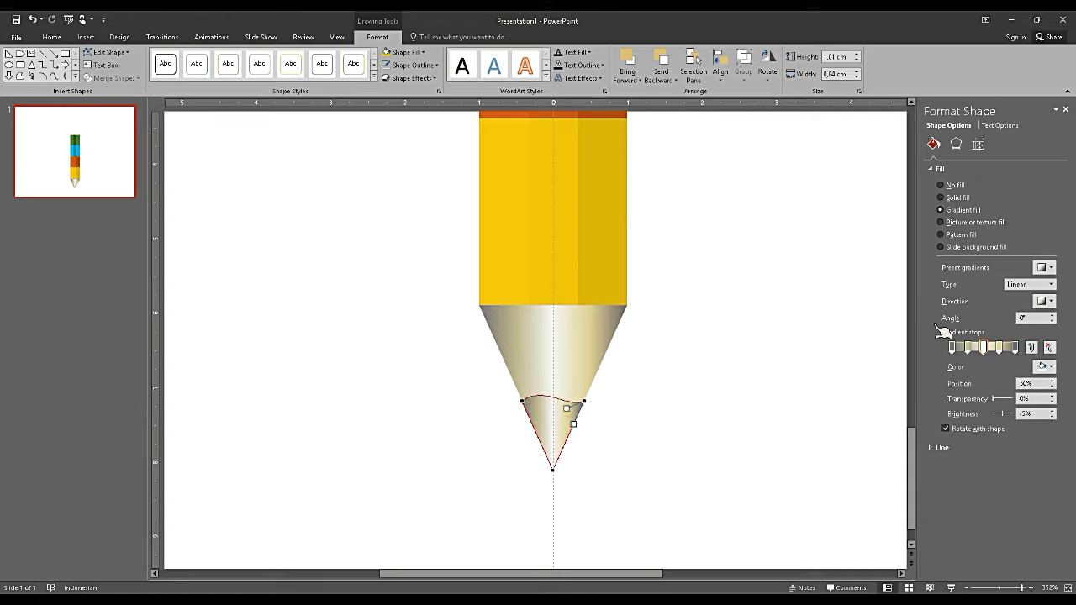
{"action": "left_click", "coordinate": [954, 347]}
{"action": "left_click", "coordinate": [1044, 365]}
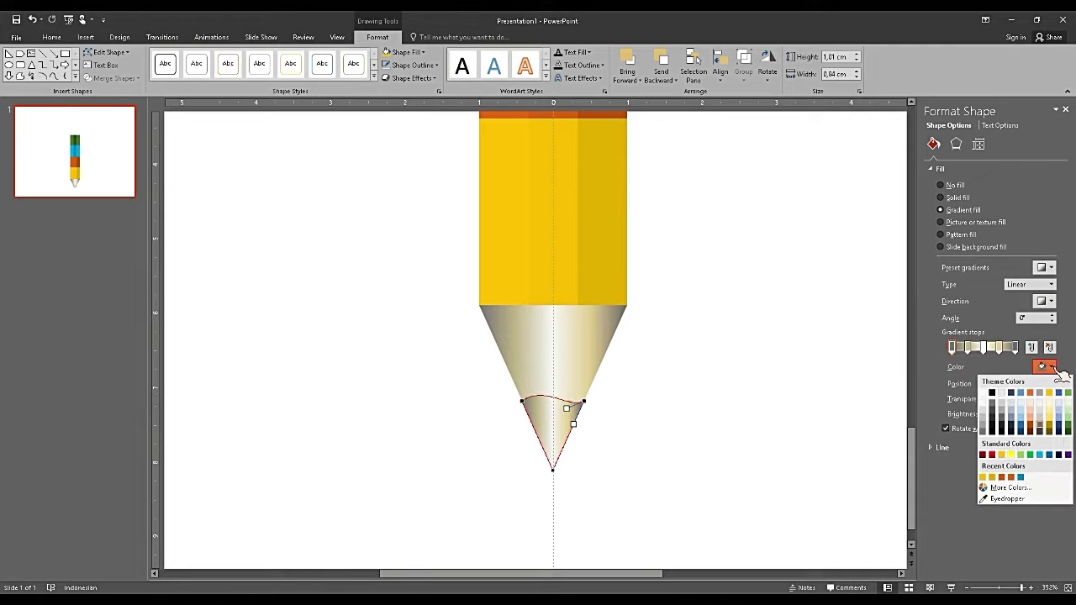
{"action": "left_click", "coordinate": [992, 429]}
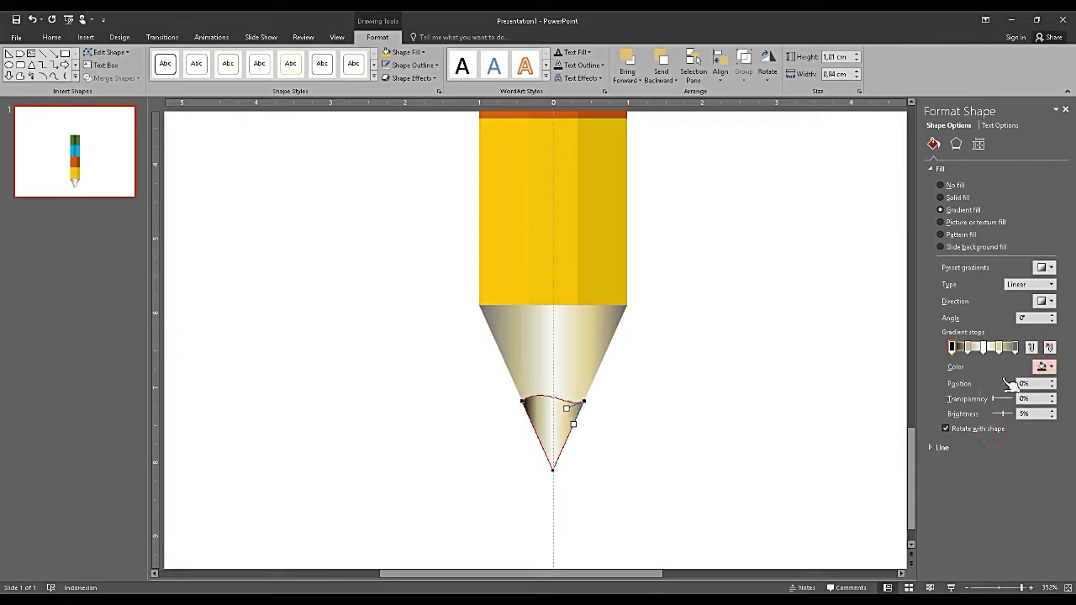
{"action": "left_click", "coordinate": [1016, 346]}
{"action": "left_click", "coordinate": [1043, 367]}
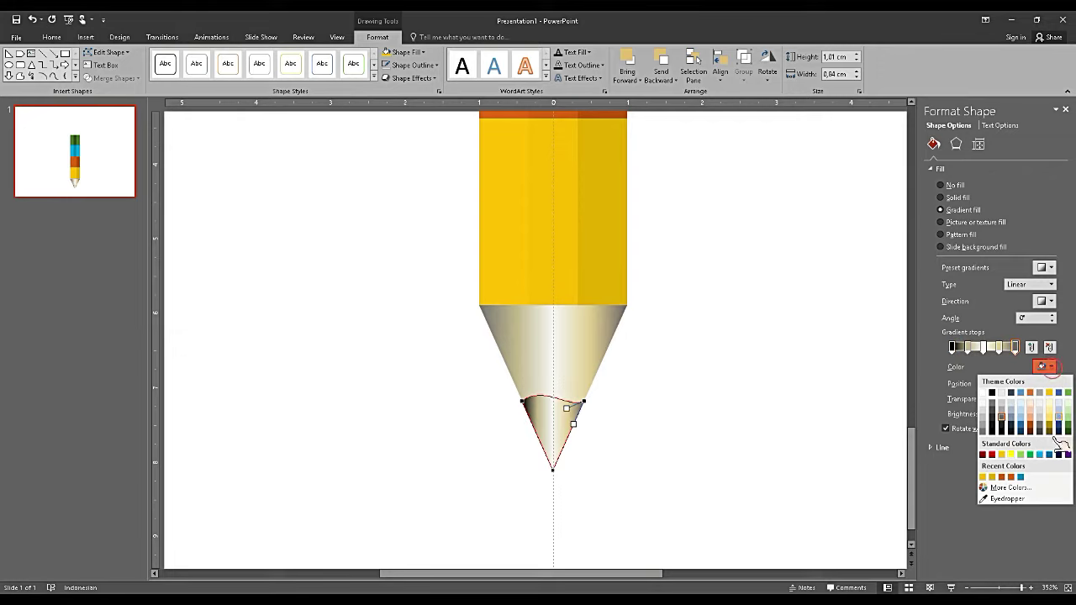
{"action": "left_click", "coordinate": [1002, 429]}
Set the middle gradient stops to a light colour and grey for the graphite lead
{"action": "left_click", "coordinate": [999, 346]}
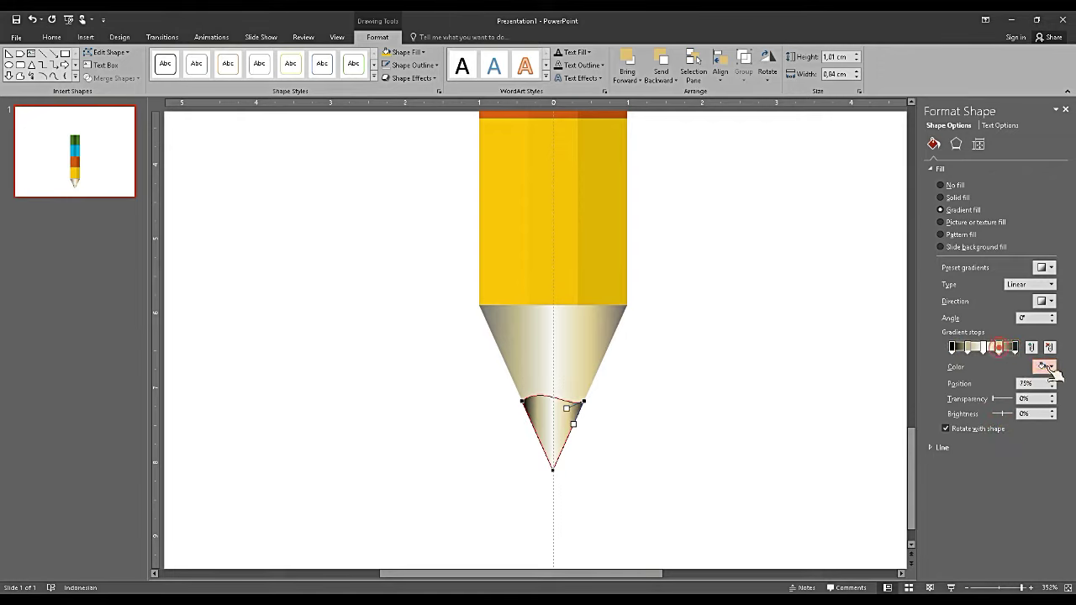
{"action": "left_click", "coordinate": [1044, 367]}
{"action": "left_click", "coordinate": [1025, 408]}
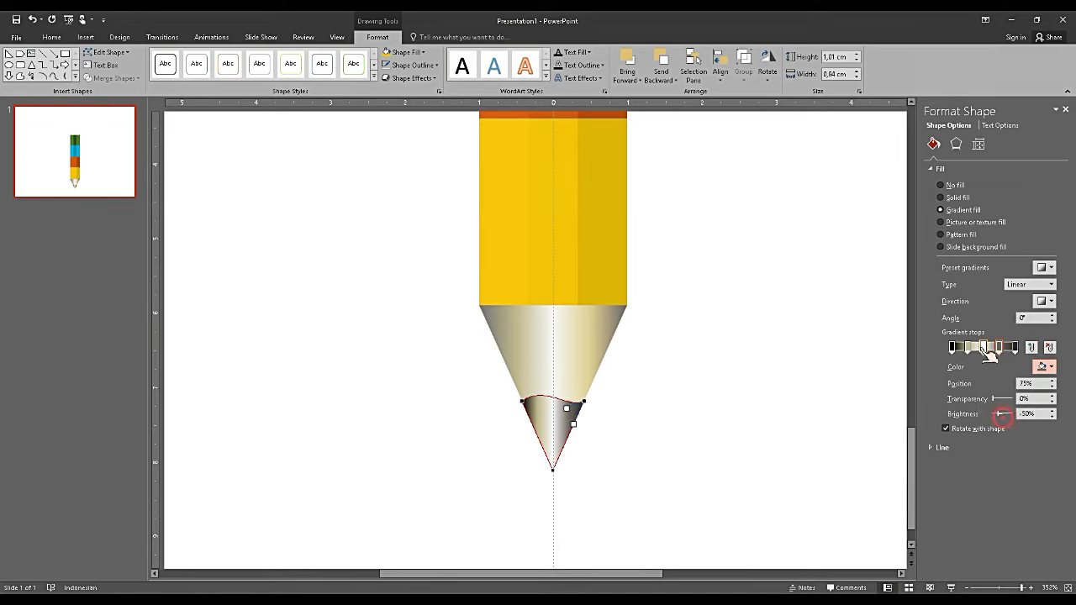
{"action": "left_click", "coordinate": [969, 347]}
{"action": "left_click", "coordinate": [1043, 366]}
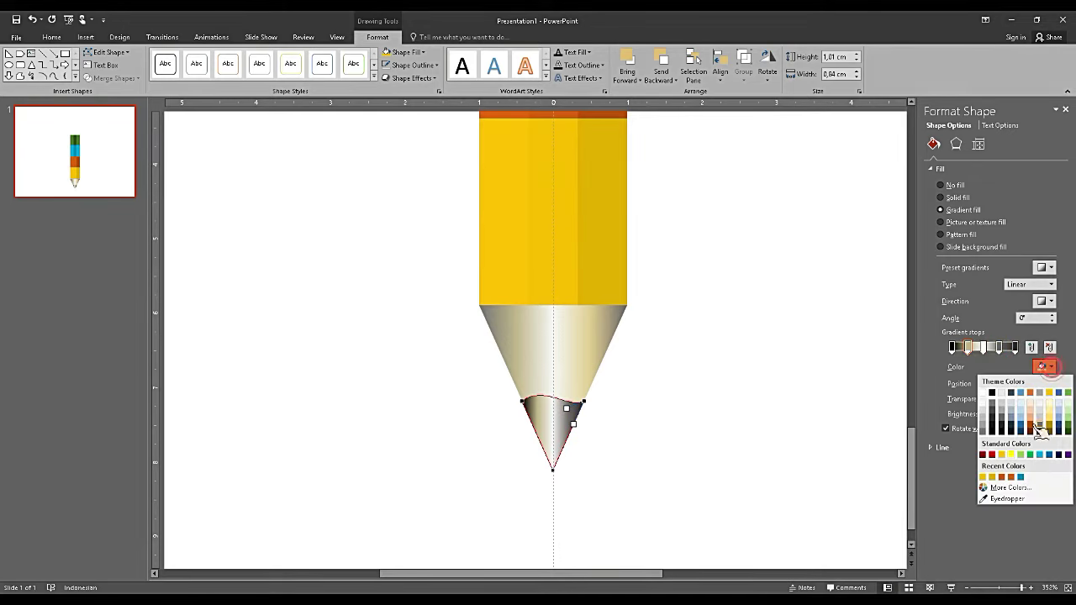
{"action": "left_click", "coordinate": [1005, 423]}
{"action": "left_click", "coordinate": [818, 409]}
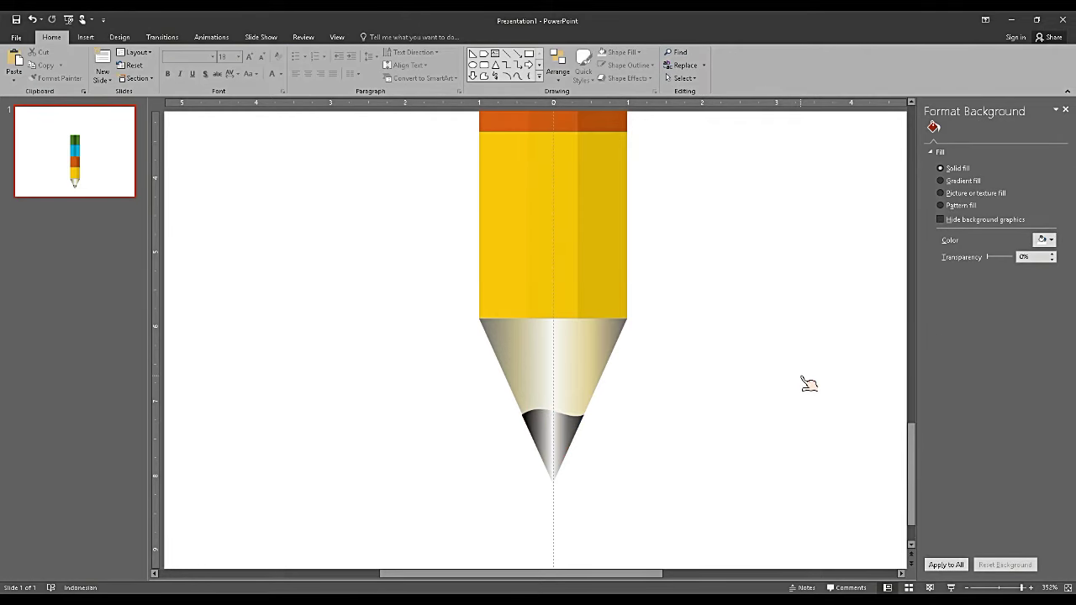
{"action": "scroll", "coordinate": [802, 380], "scroll_direction": "down", "scroll_amount": 2}
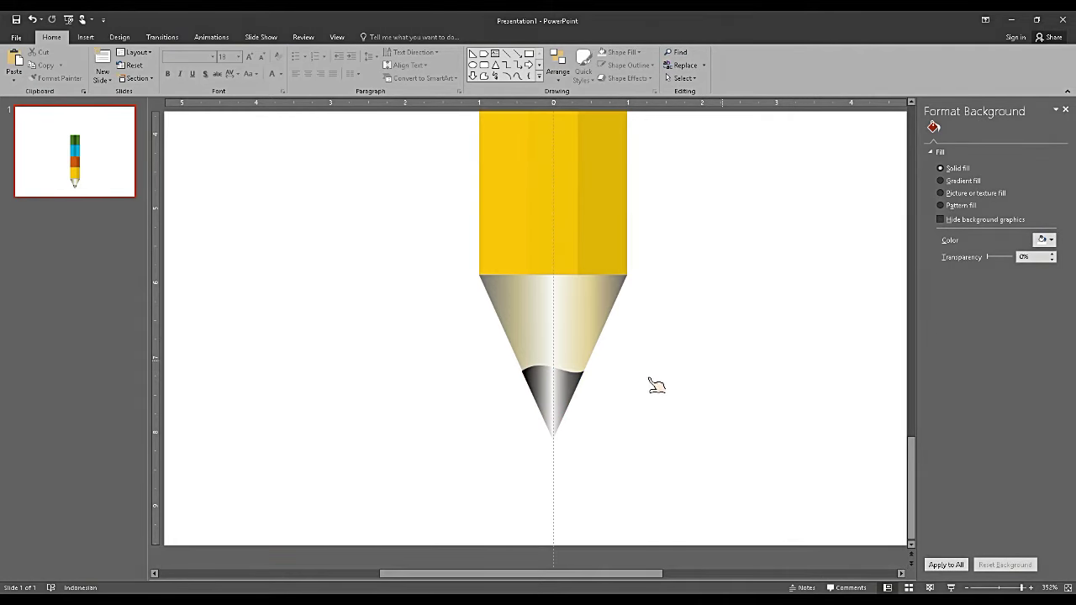
Draw a flat oval centred below the pencil tip, with no outline
{"action": "left_click", "coordinate": [472, 65]}
{"action": "left_click_drag", "start_coordinate": [493, 439], "coordinate": [691, 459]}
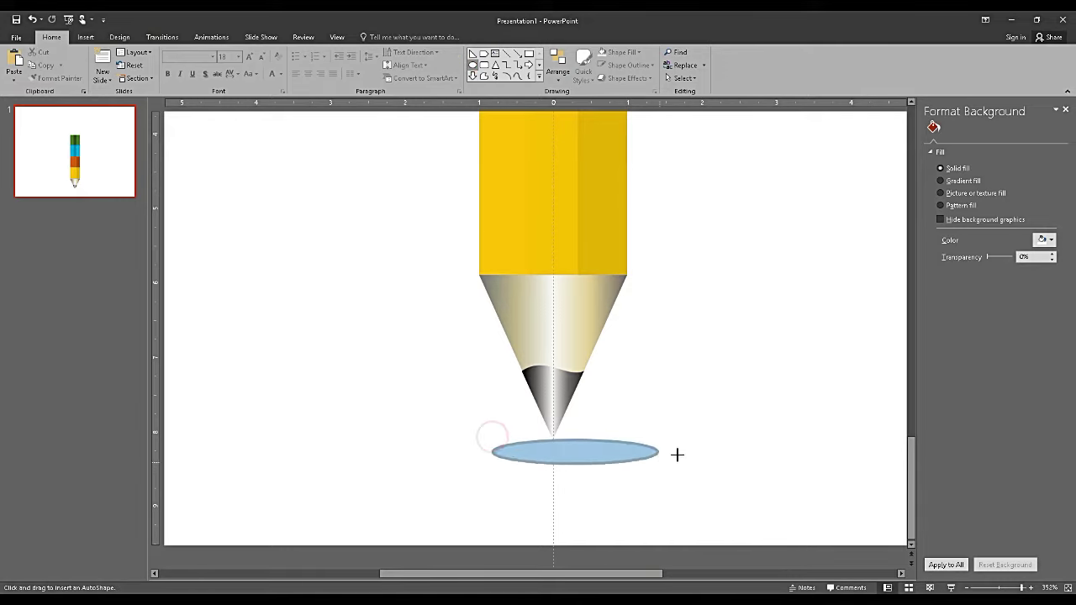
{"action": "left_click_drag", "start_coordinate": [626, 455], "coordinate": [584, 455]}
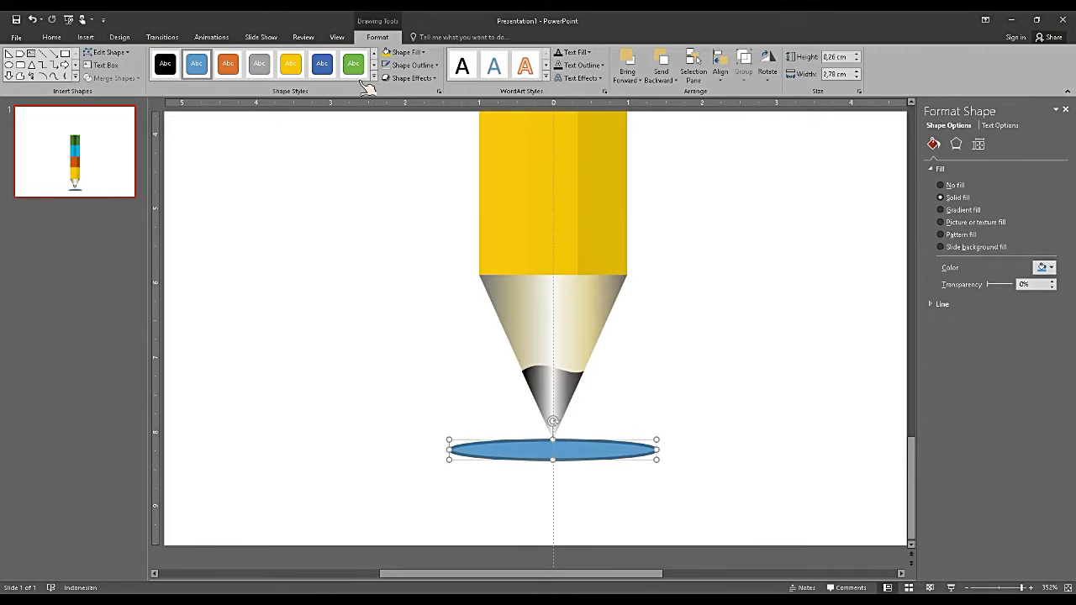
{"action": "left_click", "coordinate": [376, 77]}
{"action": "left_click", "coordinate": [412, 66]}
{"action": "left_click", "coordinate": [417, 66]}
{"action": "left_click", "coordinate": [412, 186]}
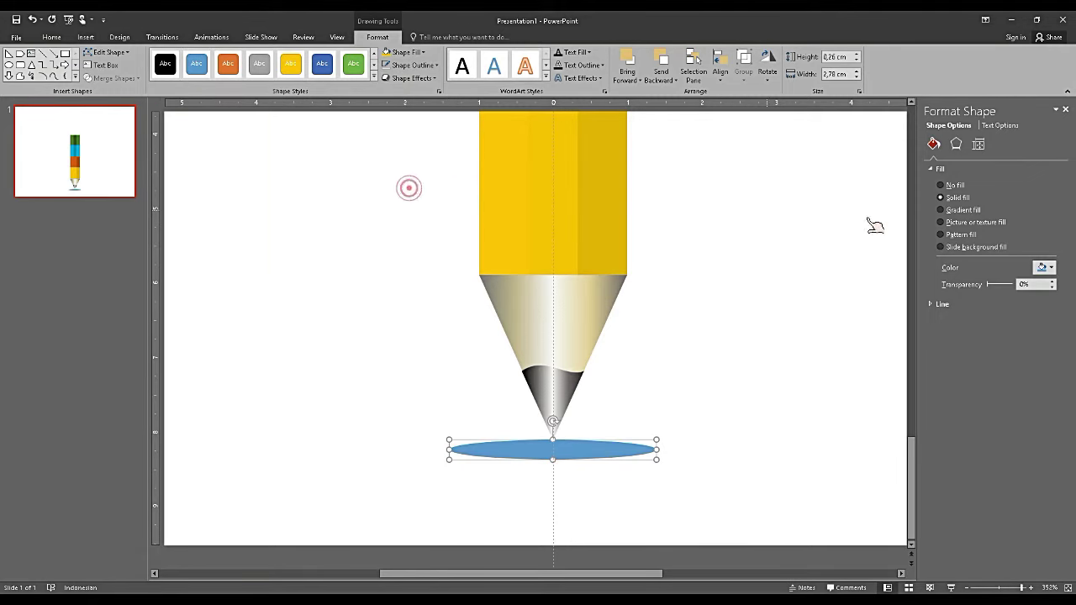
Apply the Bottom Spotlight - Accent 5 gradient and recolour its stops, making the first white and partly transparent
{"action": "left_click", "coordinate": [967, 212]}
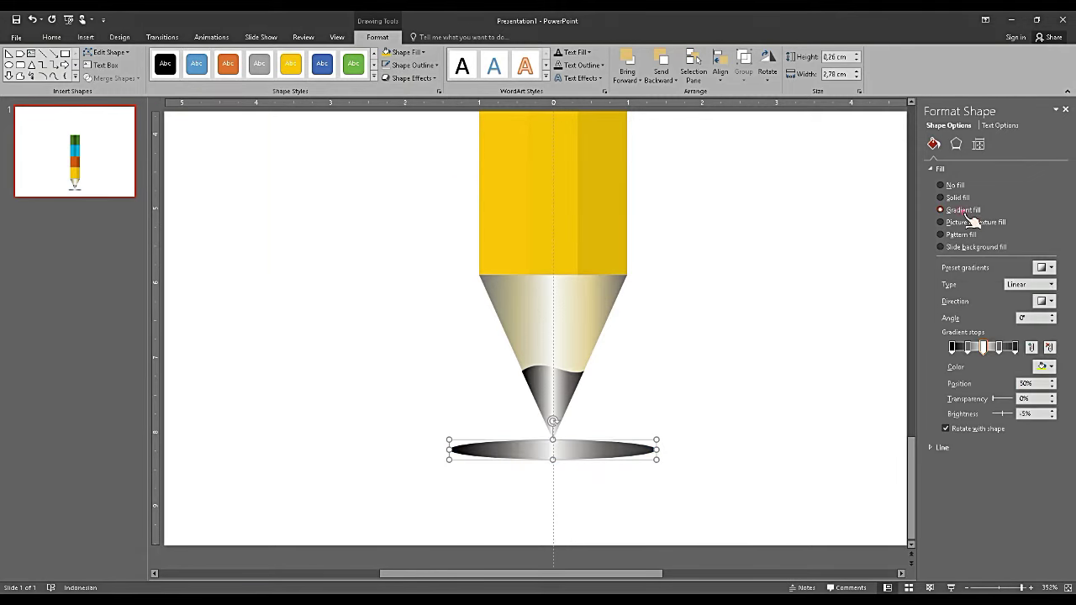
{"action": "left_click", "coordinate": [1045, 268]}
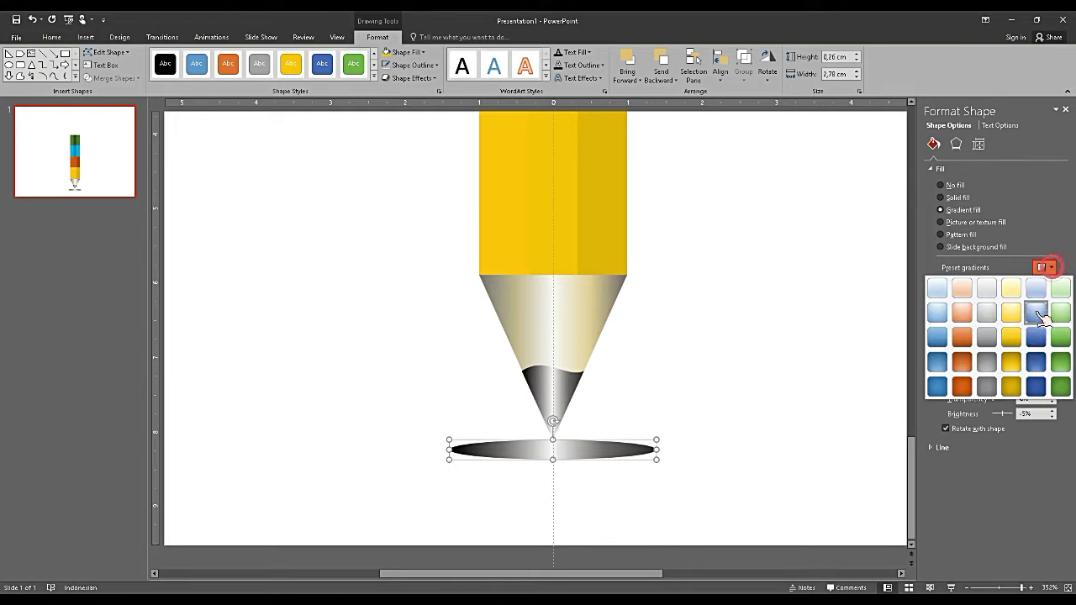
{"action": "left_click", "coordinate": [1039, 364]}
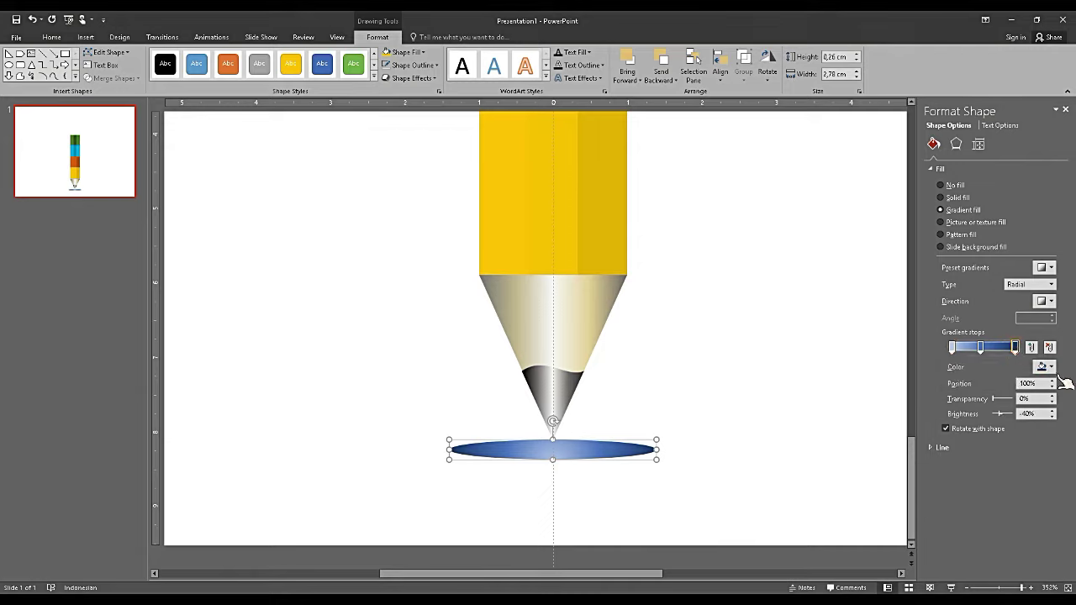
{"action": "left_click", "coordinate": [1045, 366]}
{"action": "left_click", "coordinate": [998, 431]}
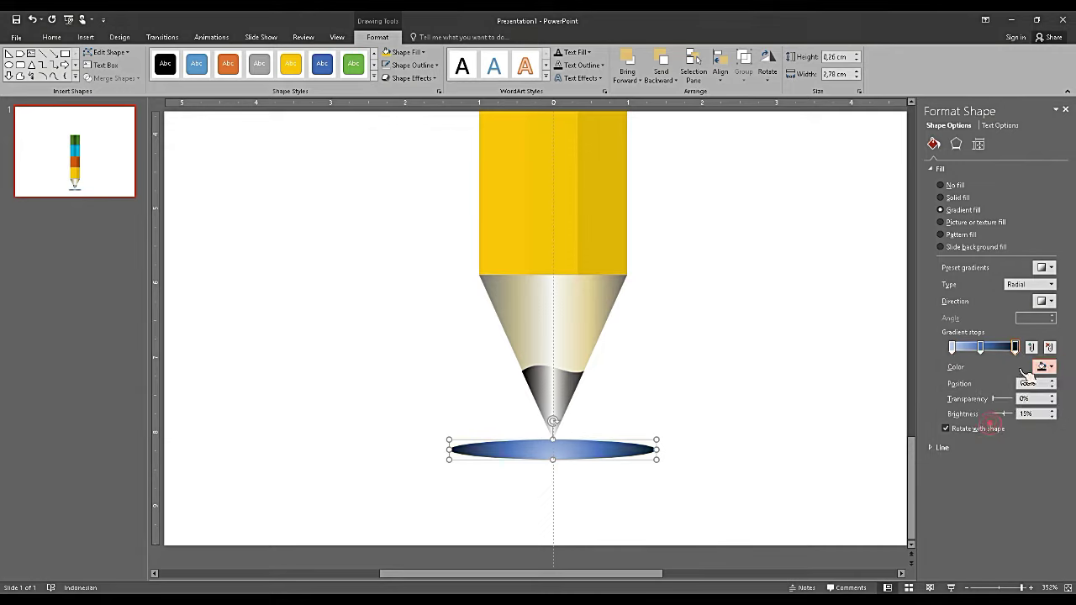
{"action": "left_click", "coordinate": [980, 347]}
{"action": "left_click", "coordinate": [1045, 366]}
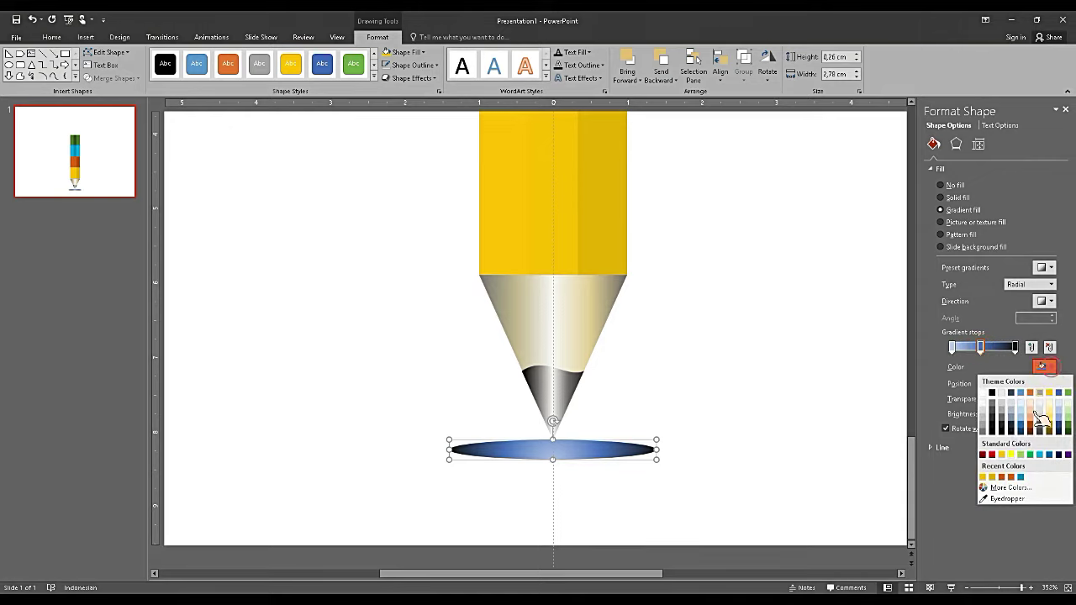
{"action": "left_click", "coordinate": [1014, 431]}
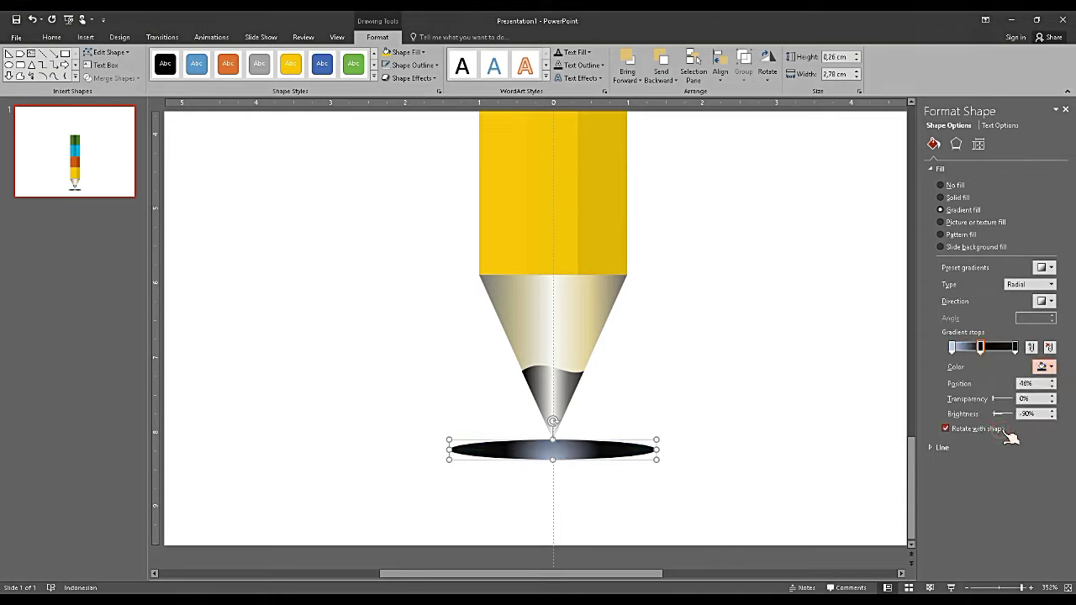
{"action": "left_click", "coordinate": [952, 347]}
{"action": "left_click", "coordinate": [1045, 367]}
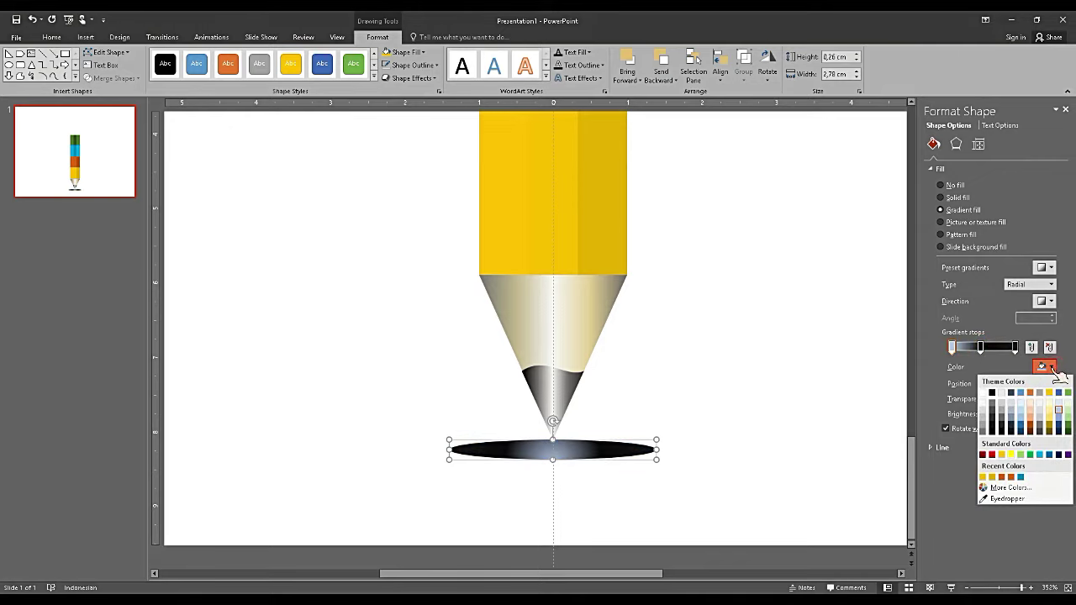
{"action": "left_click", "coordinate": [982, 388]}
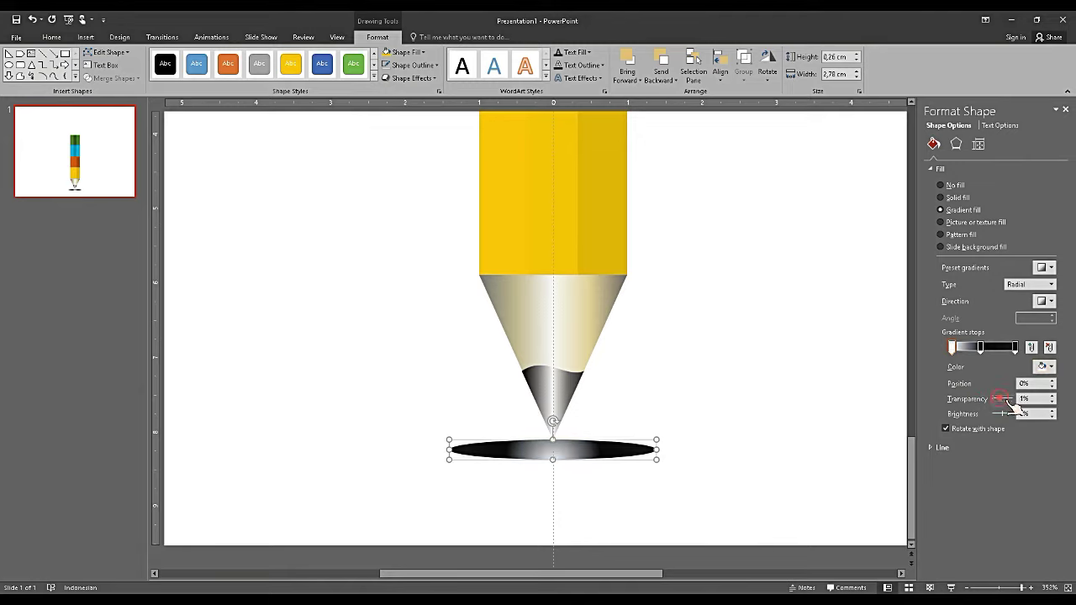
{"action": "mouse_move", "coordinate": [1005, 402]}
{"action": "left_mouse_down"}
{"action": "mouse_move", "coordinate": [1019, 407]}
{"action": "mouse_move", "coordinate": [1008, 407]}
{"action": "left_mouse_up"}
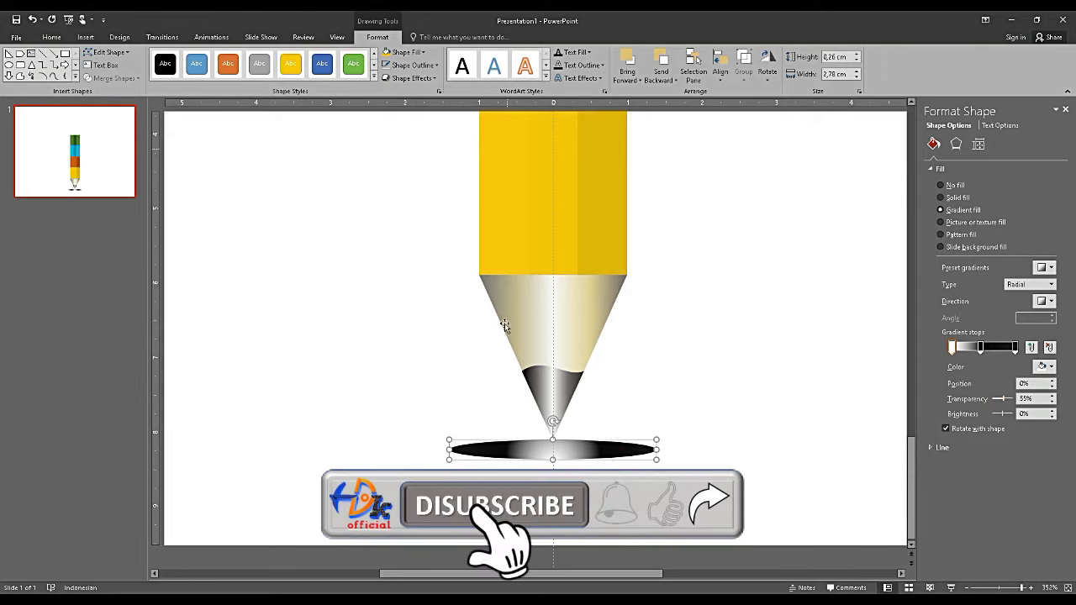
Make the oval's right gradient stop white and its middle stop light grey
{"action": "left_click", "coordinate": [480, 446]}
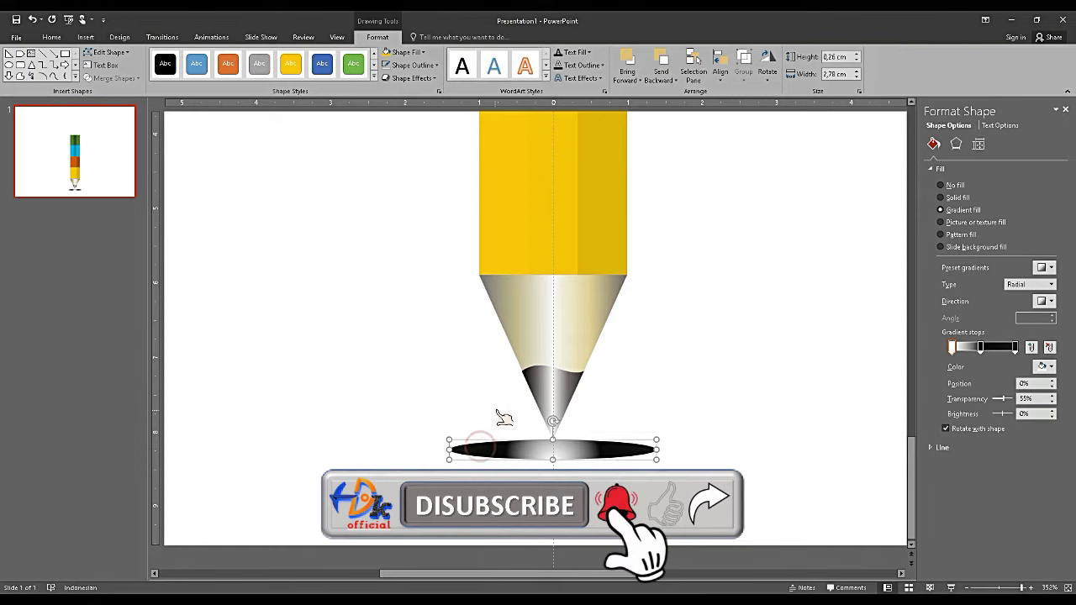
{"action": "left_click", "coordinate": [706, 336]}
{"action": "left_click", "coordinate": [640, 446]}
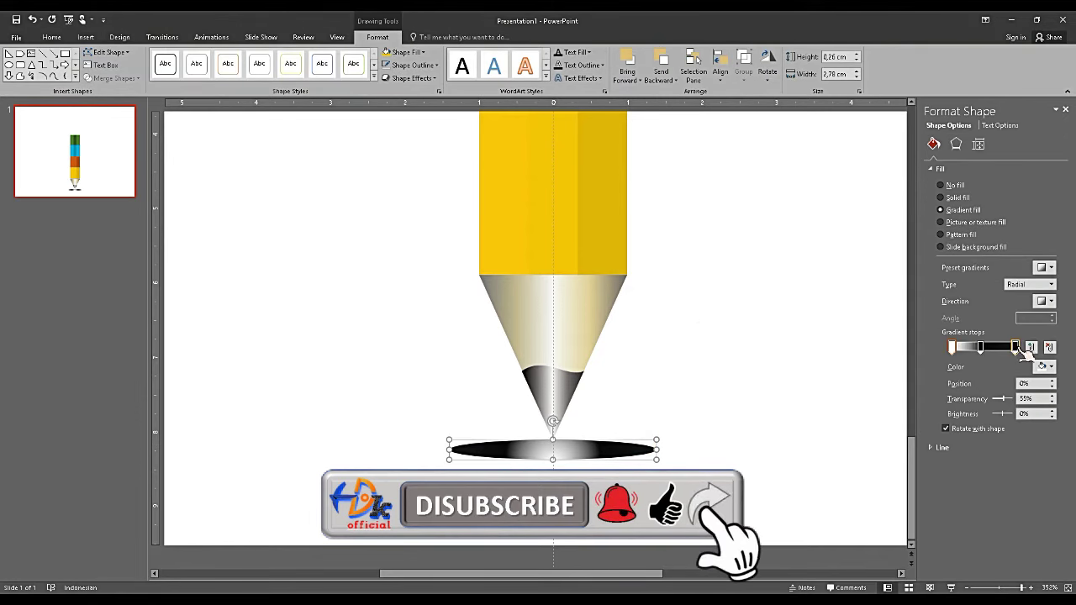
{"action": "left_click", "coordinate": [1016, 347]}
{"action": "left_click", "coordinate": [1042, 367]}
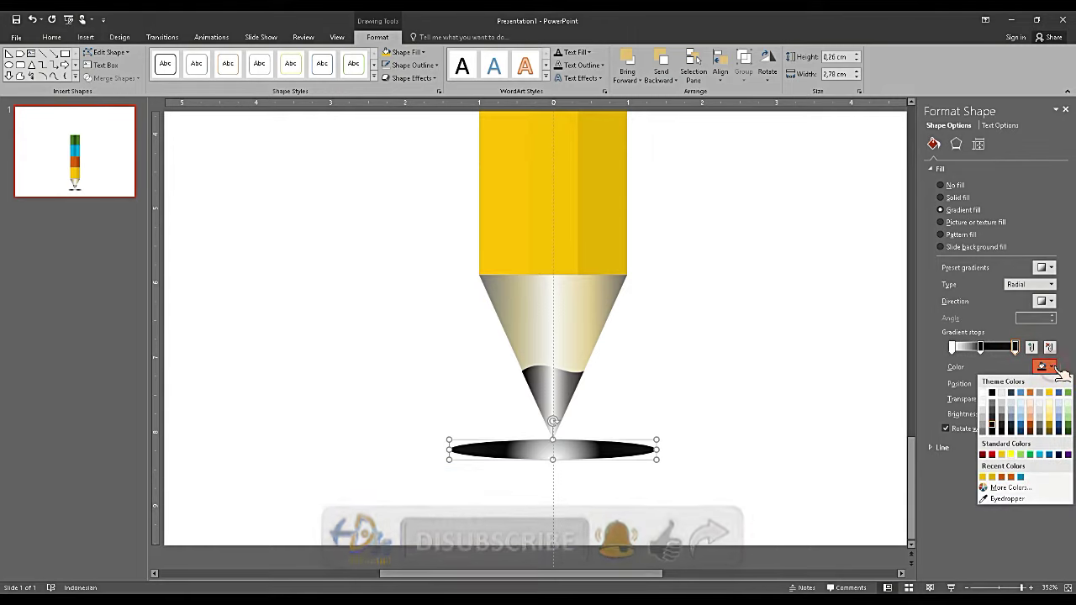
{"action": "left_click", "coordinate": [986, 393]}
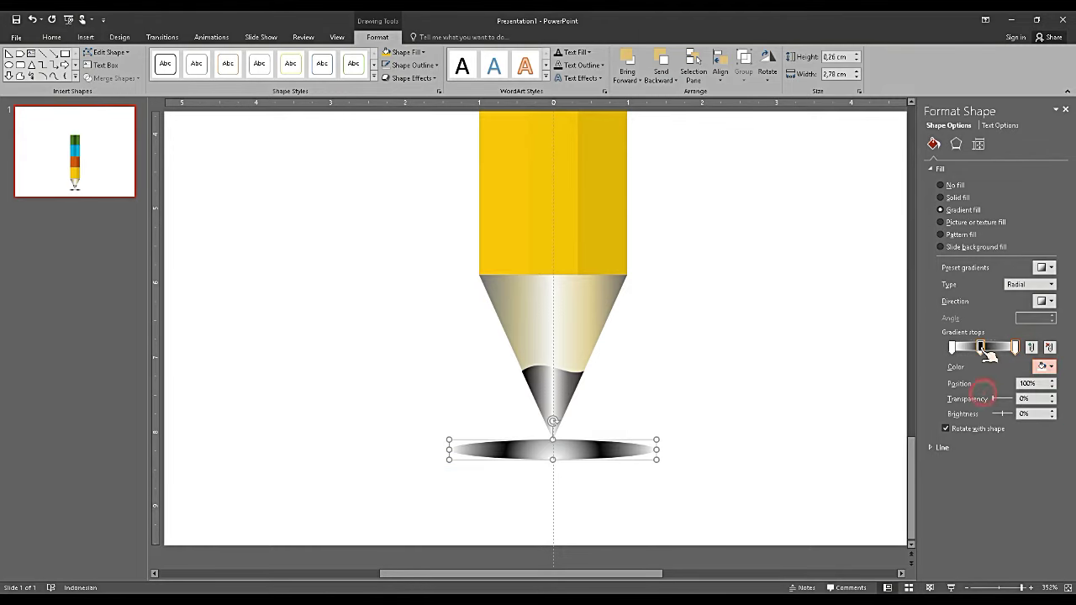
{"action": "left_click", "coordinate": [981, 347]}
{"action": "left_click", "coordinate": [1051, 368]}
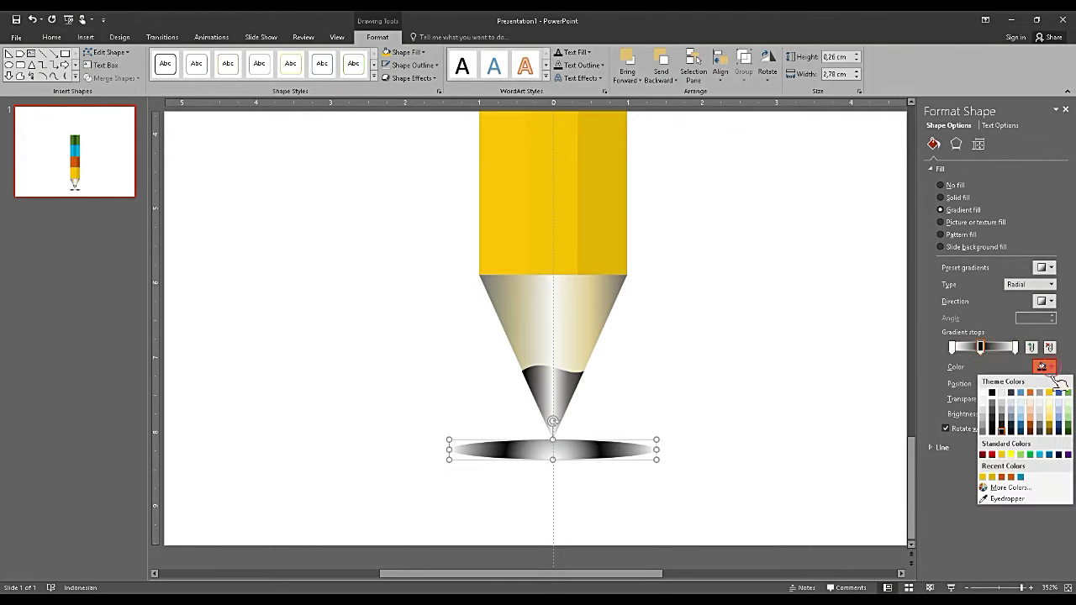
{"action": "left_click", "coordinate": [1001, 410]}
Make the left stop near-black so the shadow's centre is dark
{"action": "left_click", "coordinate": [952, 347]}
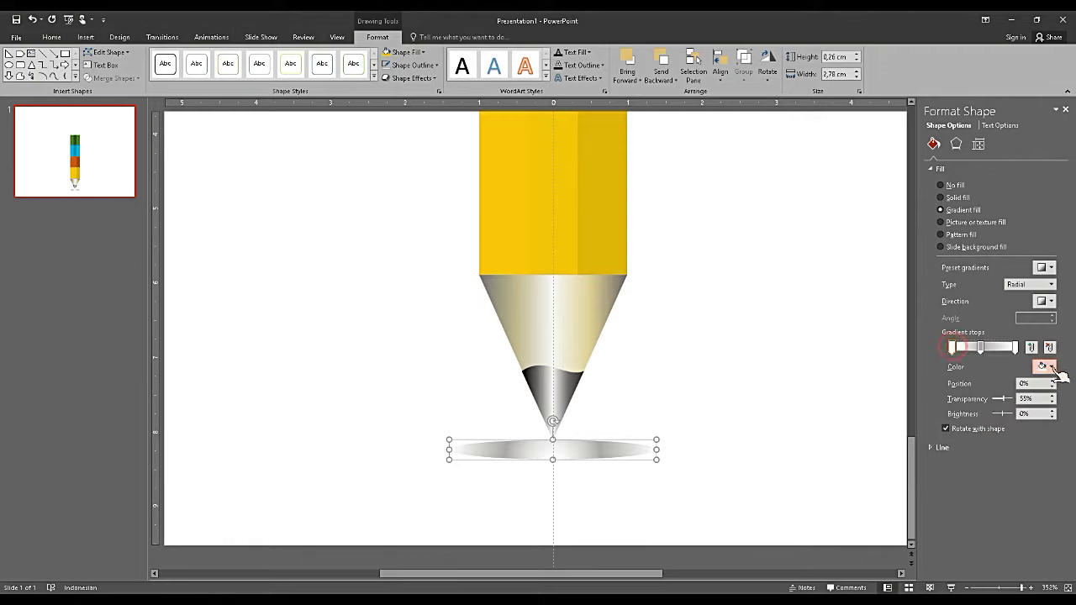
{"action": "left_click", "coordinate": [1049, 367]}
{"action": "left_click", "coordinate": [1002, 430]}
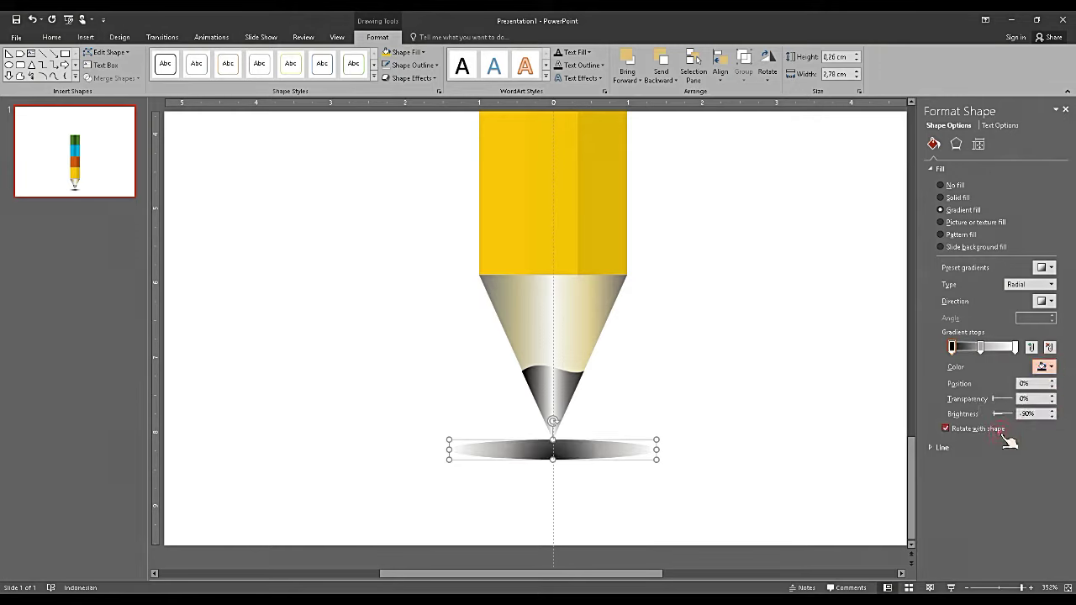
{"action": "left_click", "coordinate": [850, 411]}
{"action": "left_click", "coordinate": [593, 450]}
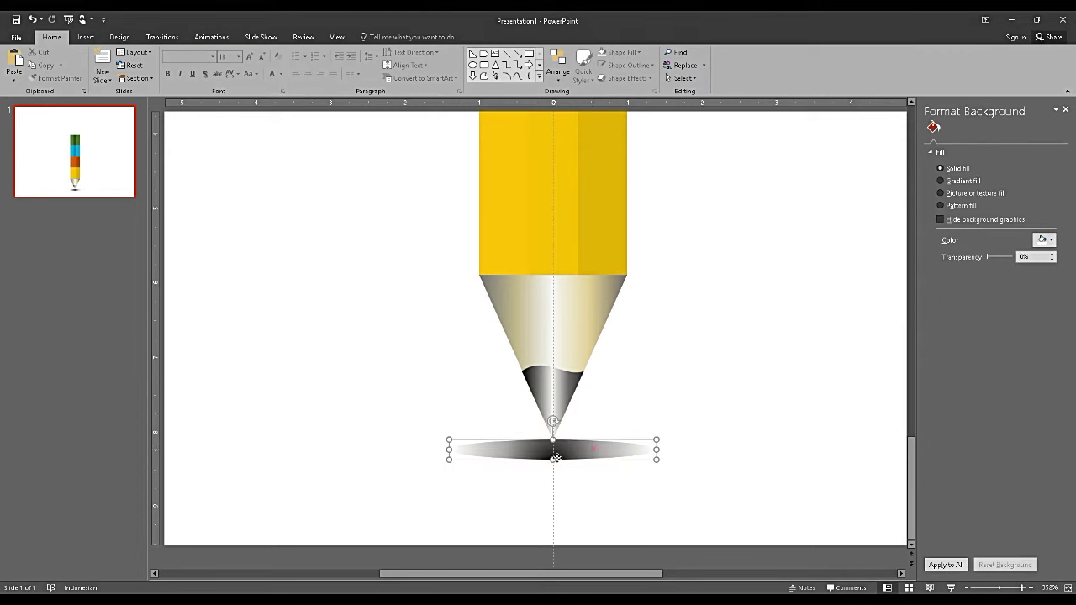
{"action": "left_click", "coordinate": [554, 458]}
{"action": "left_click", "coordinate": [605, 411]}
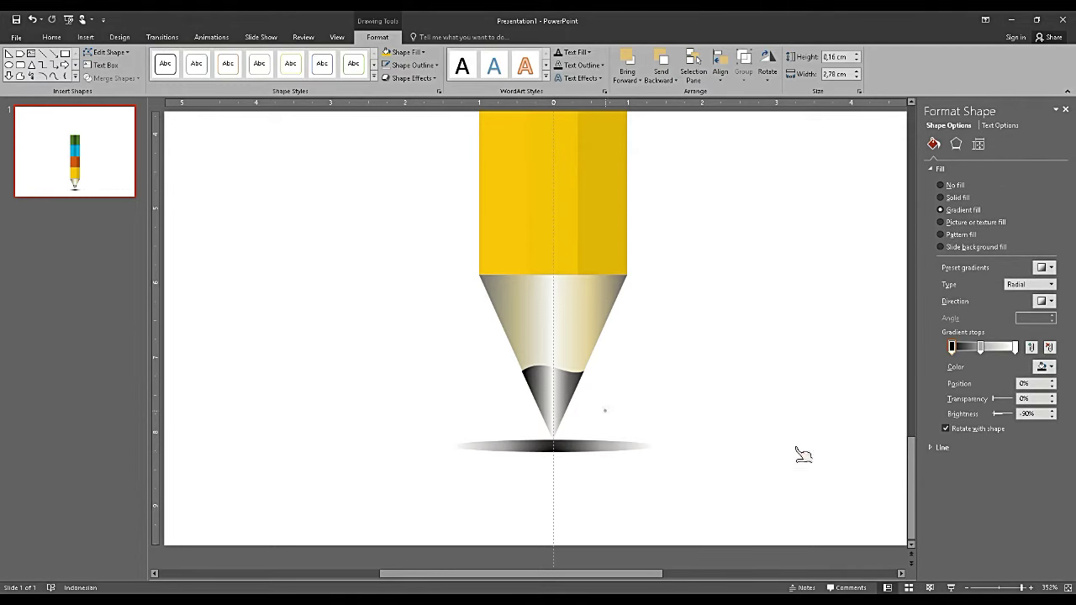
{"action": "left_click", "coordinate": [1004, 588]}
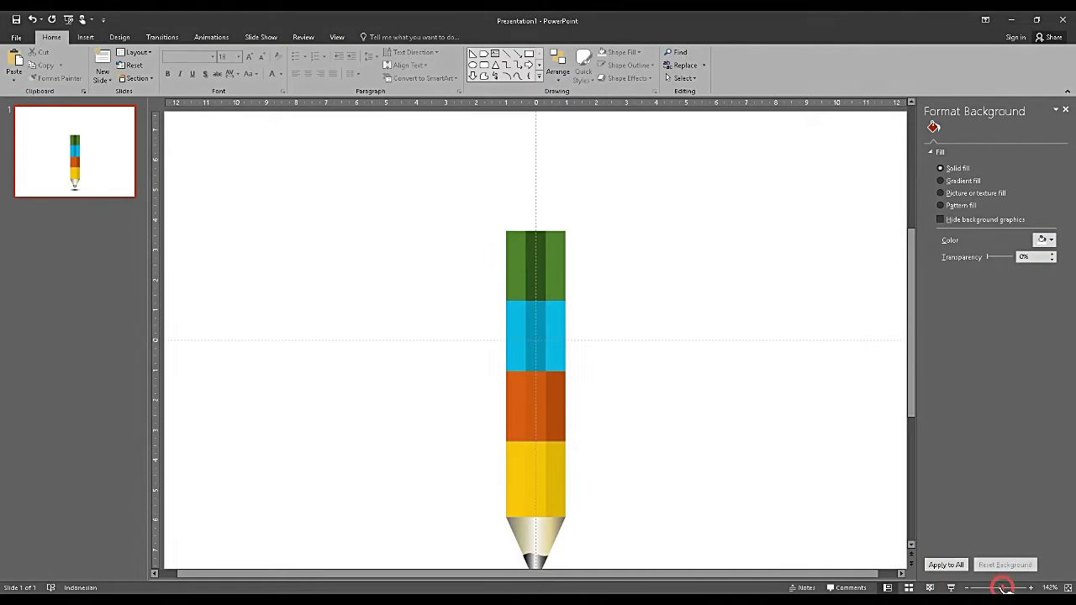
Group the pencil body, cone, graphite tip and shadow, then raise the group on the slide
{"action": "left_click", "coordinate": [1000, 588]}
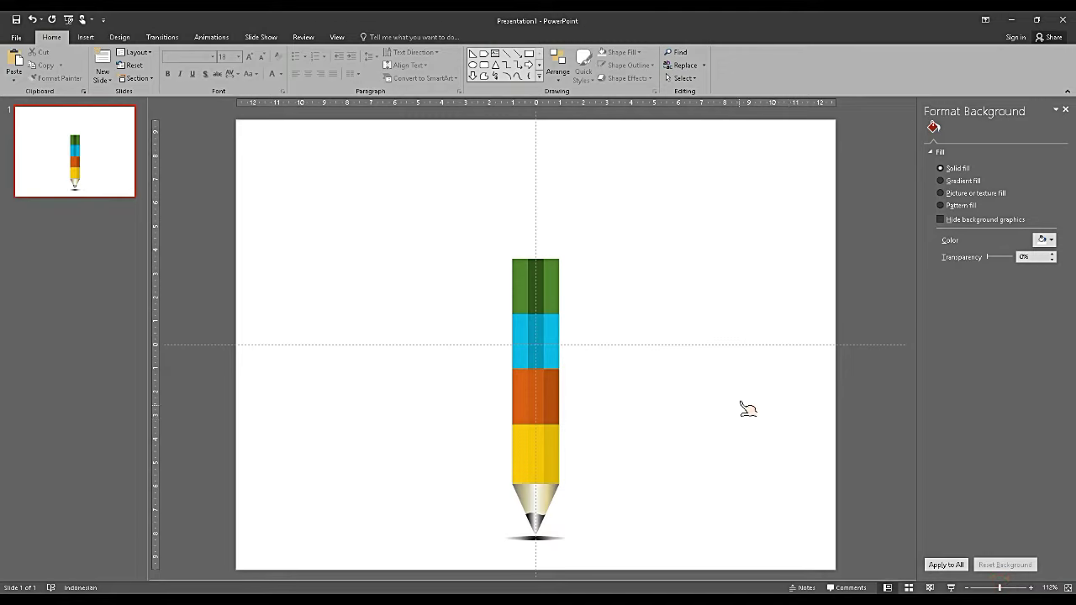
{"action": "left_click", "coordinate": [545, 496]}
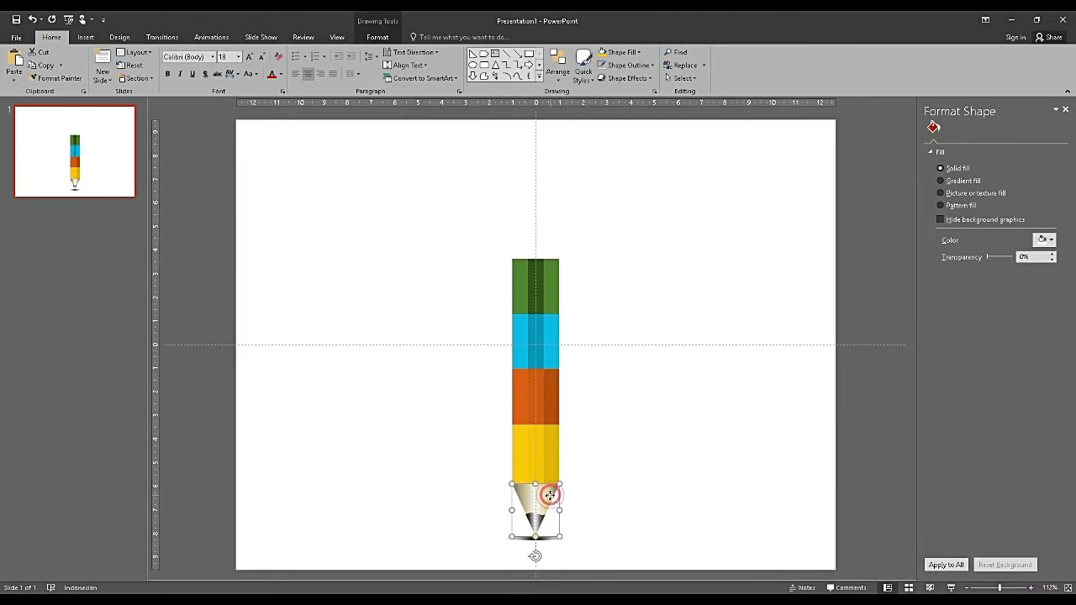
{"action": "right_click", "coordinate": [548, 497]}
{"action": "left_click", "coordinate": [718, 451]}
{"action": "left_click", "coordinate": [713, 451]}
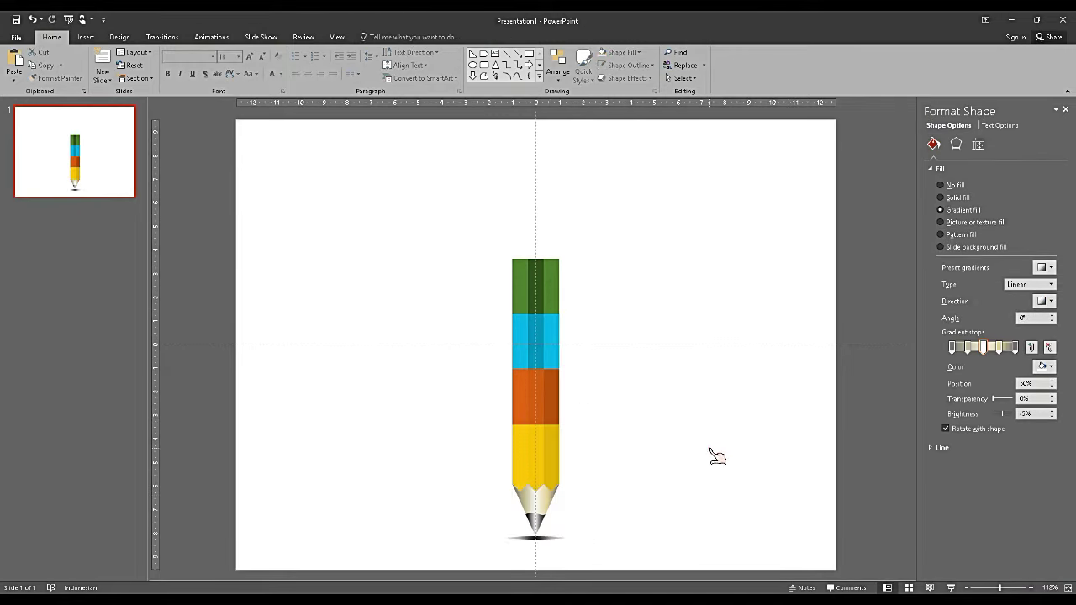
{"action": "left_click_drag", "start_coordinate": [440, 223], "coordinate": [644, 560]}
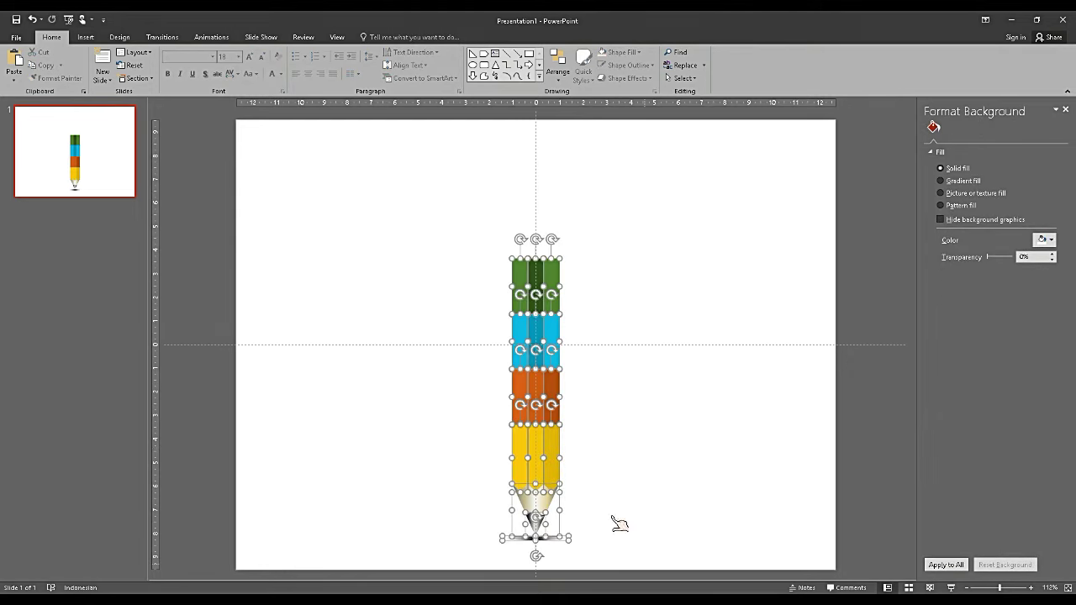
{"action": "right_click", "coordinate": [529, 365]}
{"action": "mouse_move", "coordinate": [588, 429]}
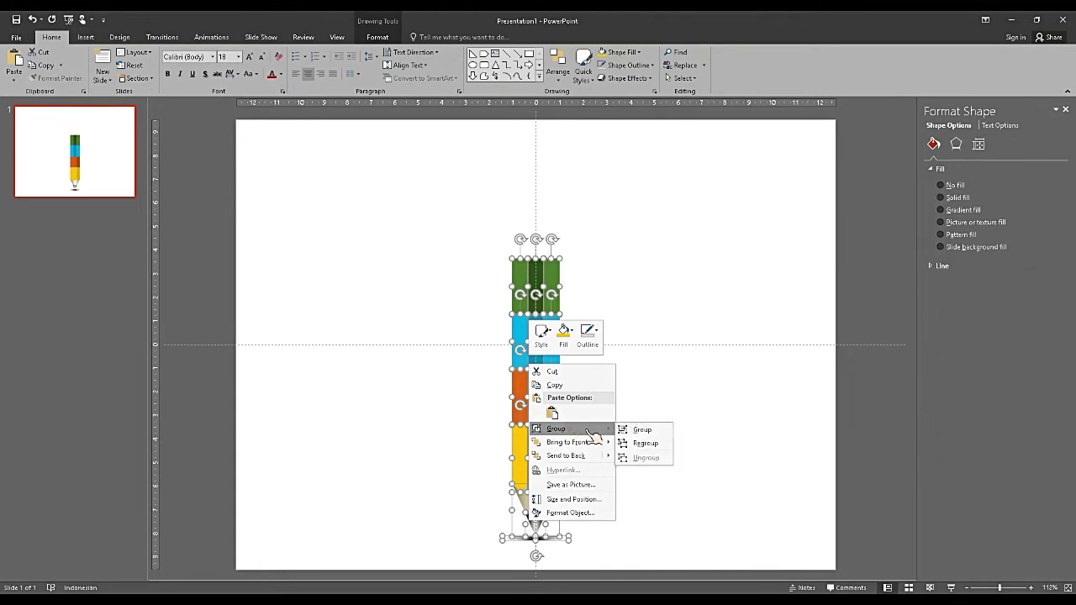
{"action": "left_click", "coordinate": [636, 431]}
{"action": "left_click_drag", "start_coordinate": [546, 385], "coordinate": [547, 331]}
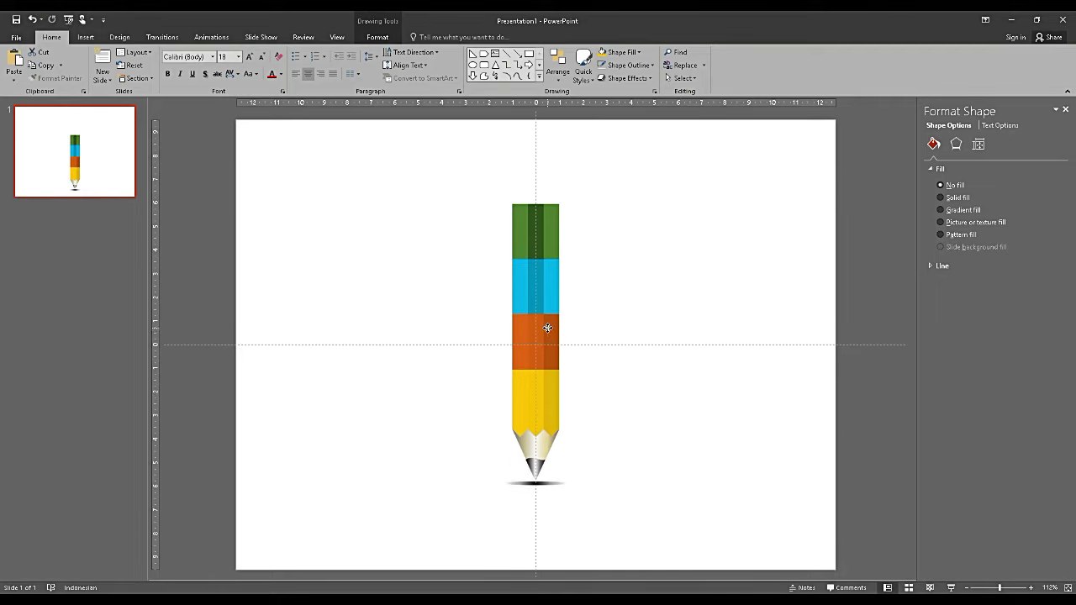
{"action": "left_click_drag", "start_coordinate": [548, 328], "coordinate": [548, 331]}
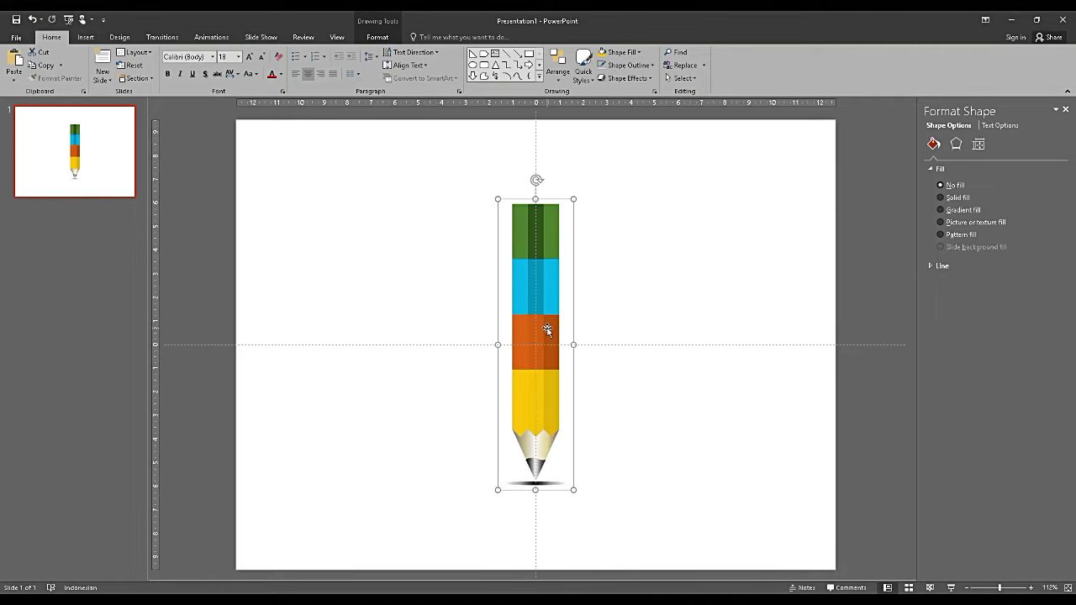
Draw a small unfilled outlined circle overlapping the green segment near the pencil's top
{"action": "left_click", "coordinate": [1012, 589]}
{"action": "scroll", "coordinate": [697, 259], "scroll_direction": "up", "scroll_amount": 2}
{"action": "scroll", "coordinate": [499, 137], "scroll_direction": "up", "scroll_amount": 3}
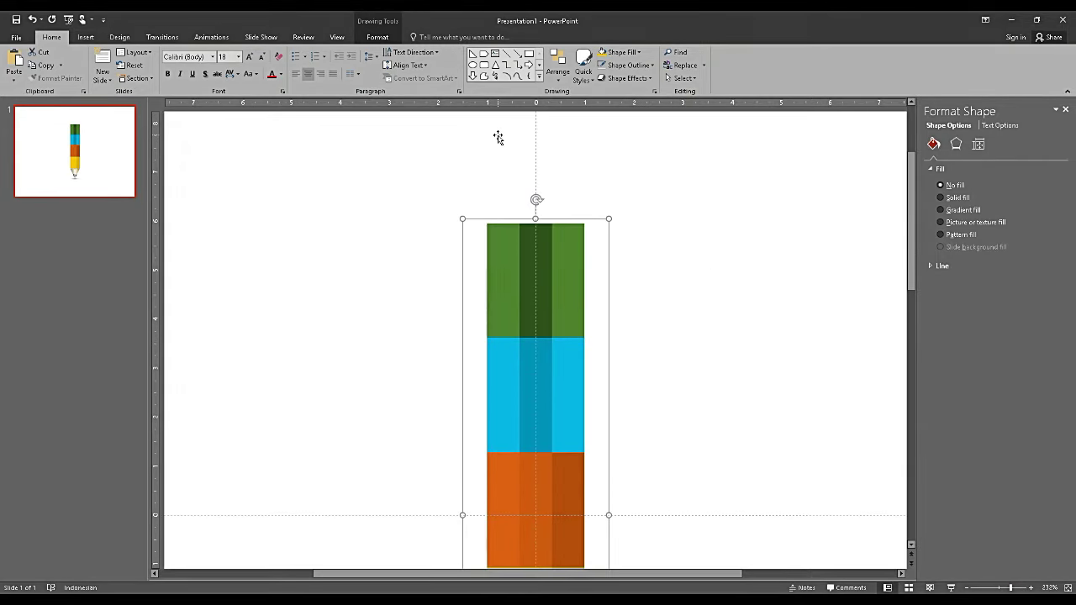
{"action": "scroll", "coordinate": [499, 138], "scroll_direction": "up", "scroll_amount": 2}
{"action": "left_click", "coordinate": [472, 65]}
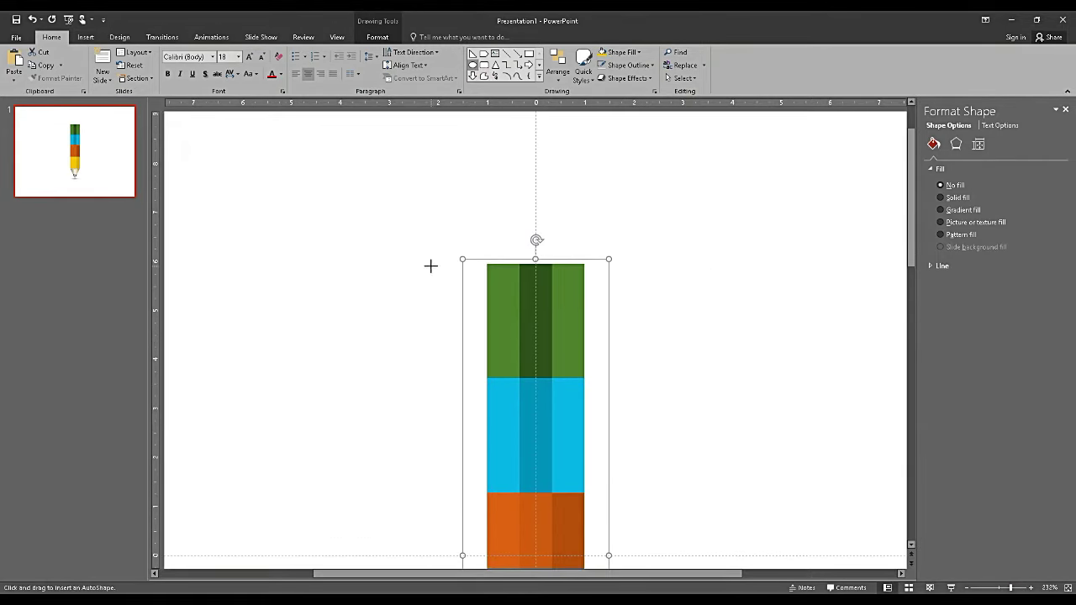
{"action": "left_click_drag", "start_coordinate": [431, 265], "coordinate": [509, 321]}
{"action": "left_click_drag", "start_coordinate": [428, 245], "coordinate": [489, 282]}
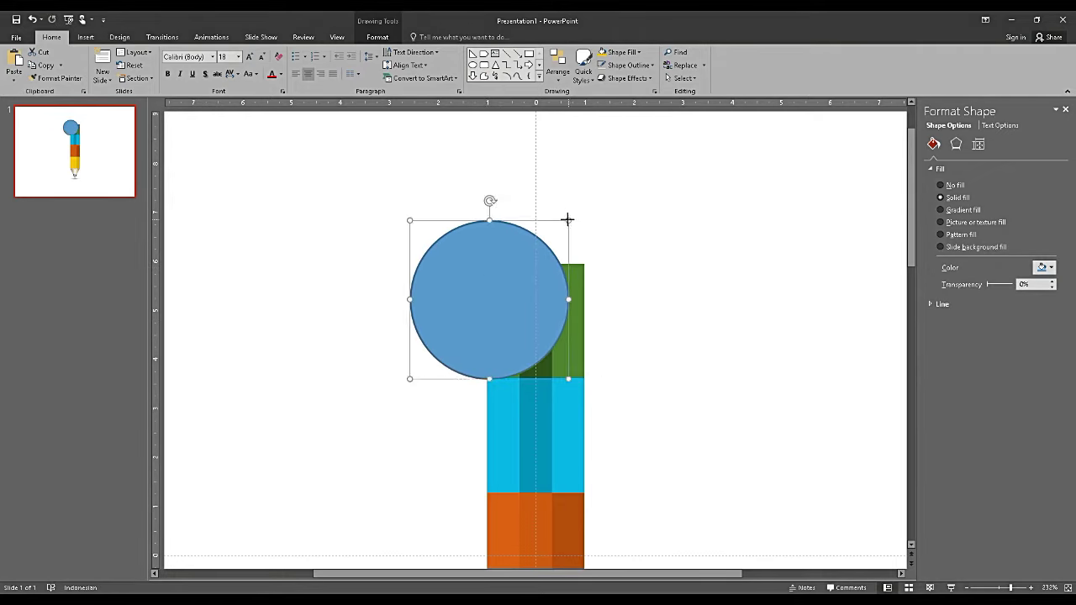
{"action": "left_click_drag", "start_coordinate": [568, 219], "coordinate": [552, 236]}
{"action": "left_click_drag", "start_coordinate": [494, 265], "coordinate": [494, 284]}
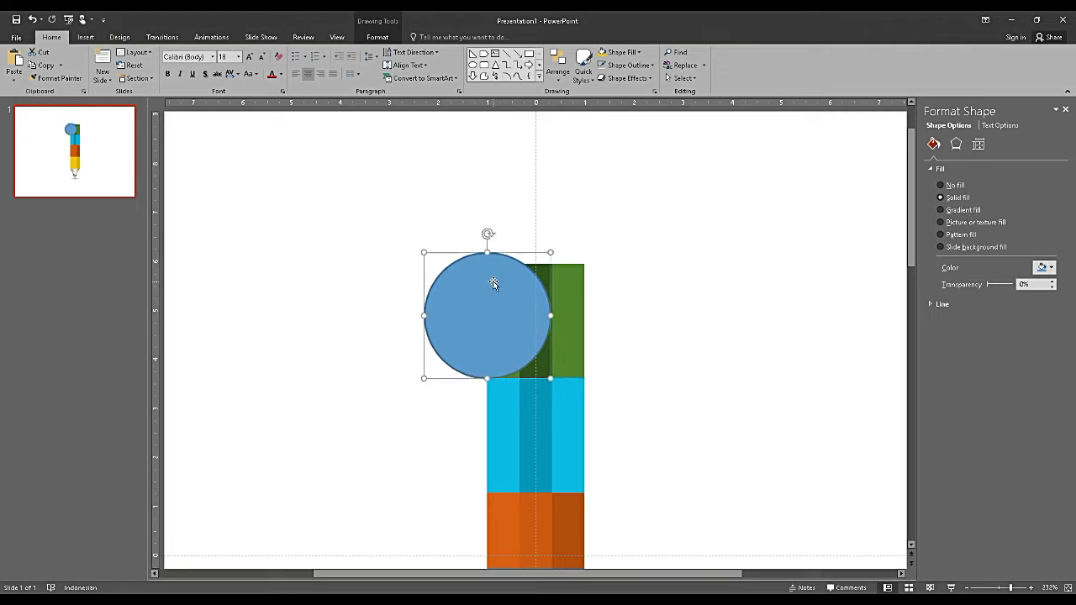
{"action": "left_click", "coordinate": [627, 53]}
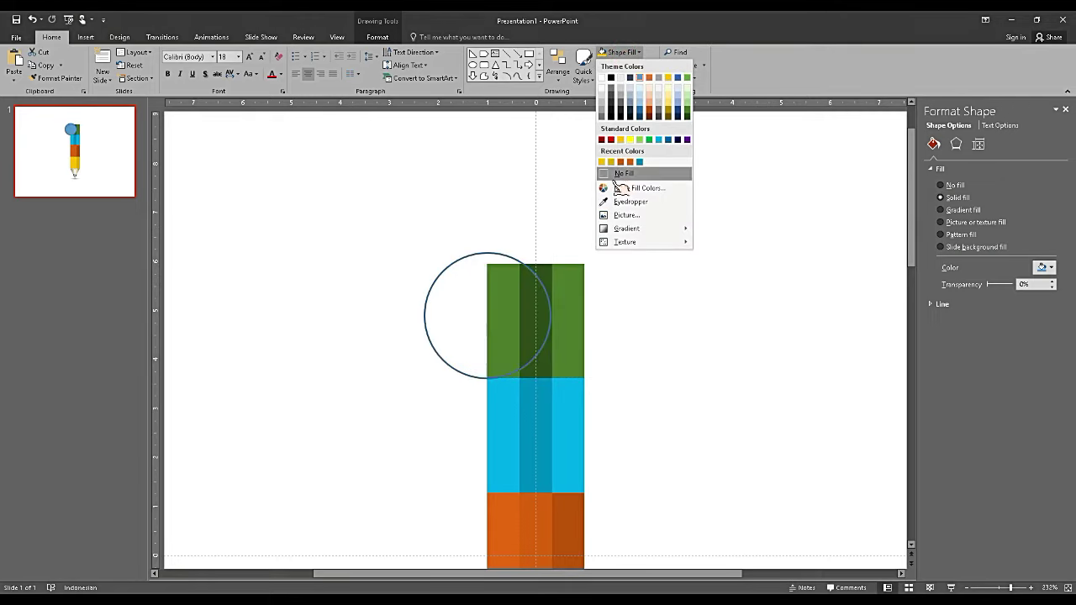
{"action": "left_click", "coordinate": [615, 174]}
{"action": "left_click_drag", "start_coordinate": [549, 250], "coordinate": [538, 263]}
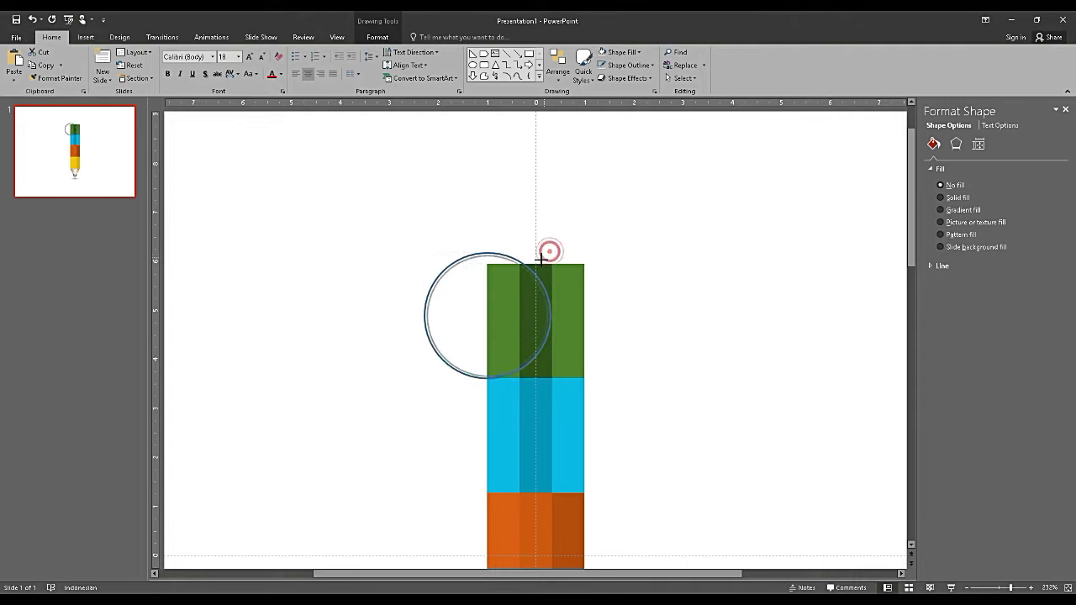
Enlarge the circle to the green segment's height and nudge it slightly left
{"action": "left_click", "coordinate": [504, 320]}
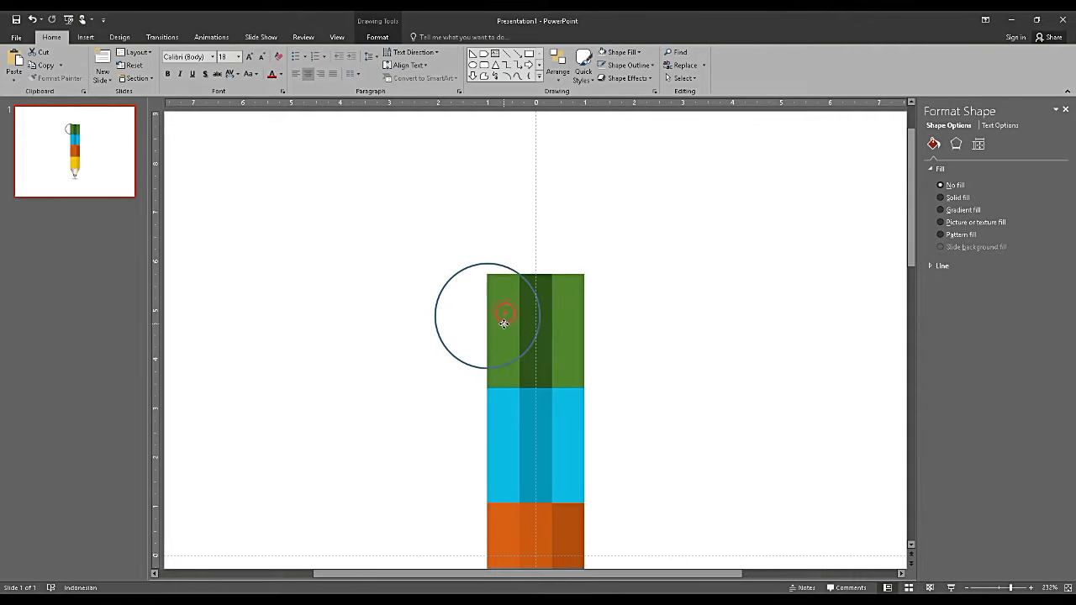
{"action": "left_click", "coordinate": [441, 317]}
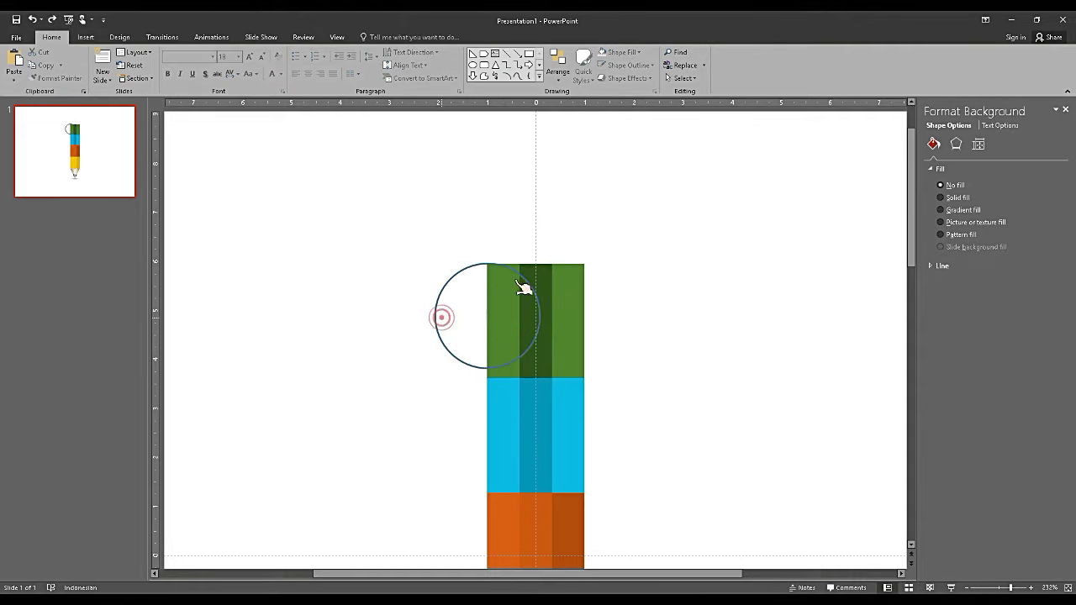
{"action": "left_click", "coordinate": [436, 319]}
{"action": "left_click_drag", "start_coordinate": [434, 370], "coordinate": [423, 378]}
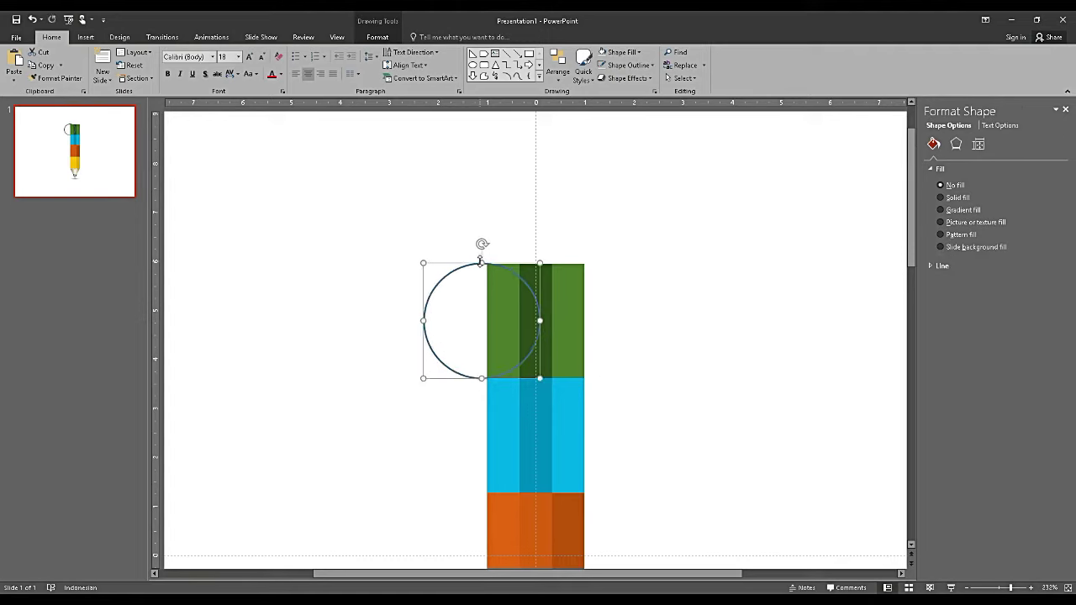
{"action": "left_click", "coordinate": [474, 277]}
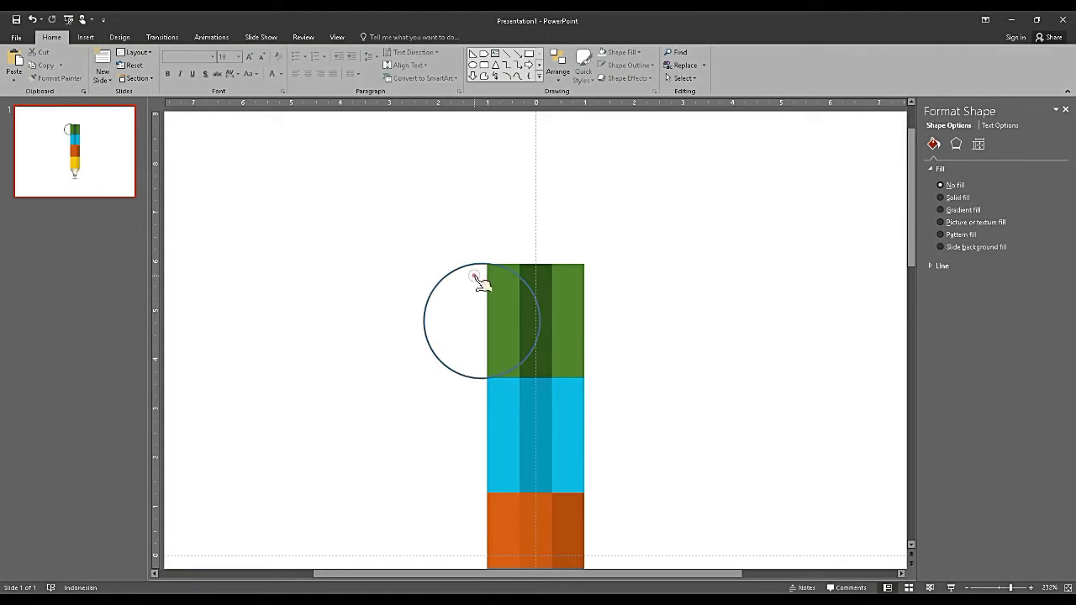
{"action": "left_click", "coordinate": [427, 278]}
{"action": "left_click_drag", "start_coordinate": [438, 280], "coordinate": [434, 284]}
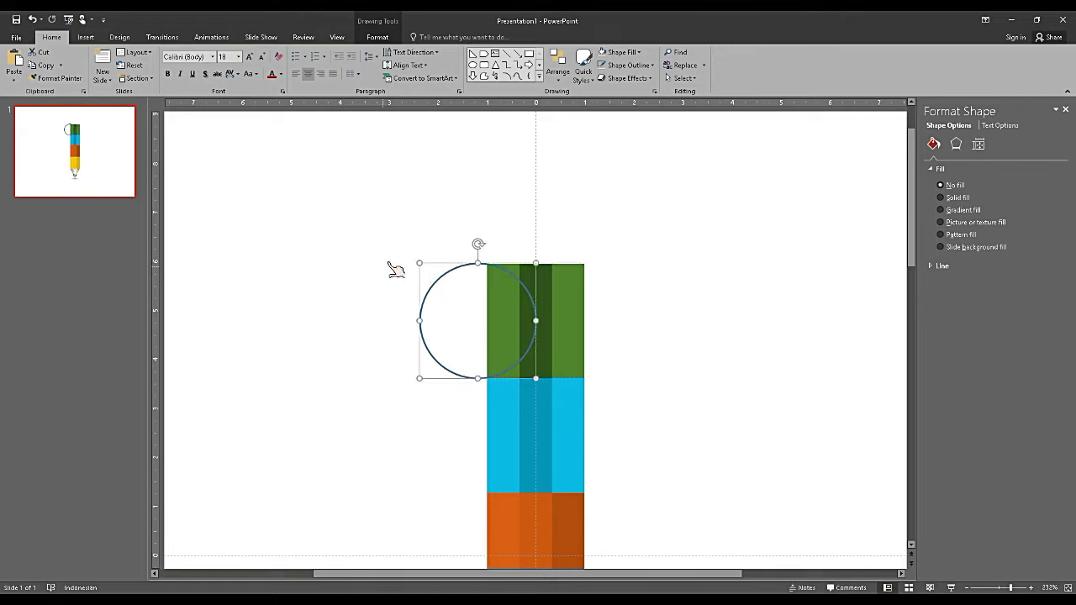
Duplicate the circle to the blue segment's right, then copy both beside orange and yellow
{"action": "scroll", "coordinate": [395, 269], "scroll_direction": "down", "scroll_amount": 1}
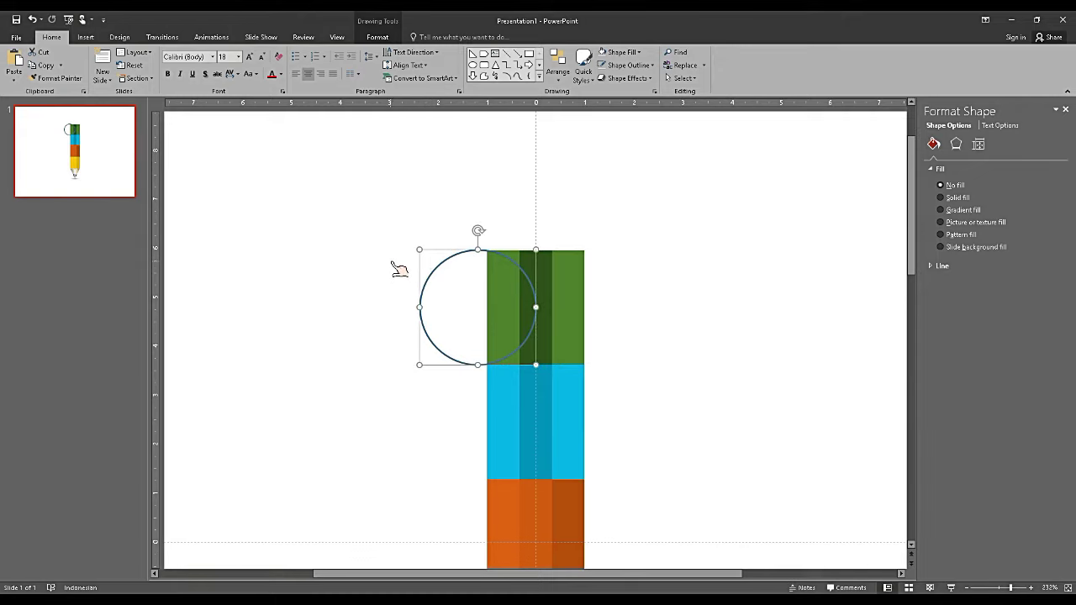
{"action": "key", "text": "ctrl+d"}
{"action": "mouse_move", "coordinate": [447, 298]}
{"action": "left_mouse_down"}
{"action": "mouse_move", "coordinate": [554, 394]}
{"action": "mouse_move", "coordinate": [544, 390]}
{"action": "left_mouse_up"}
{"action": "scroll", "coordinate": [630, 288], "scroll_direction": "down", "scroll_amount": 5}
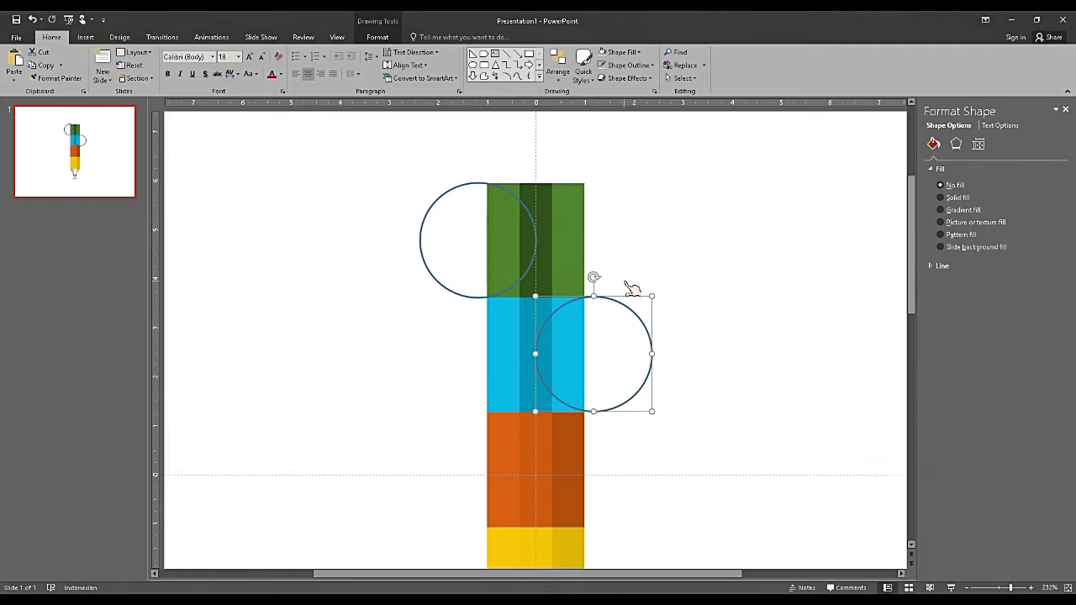
{"action": "left_click", "coordinate": [477, 229], "text": "shift"}
{"action": "key", "text": "ctrl+d"}
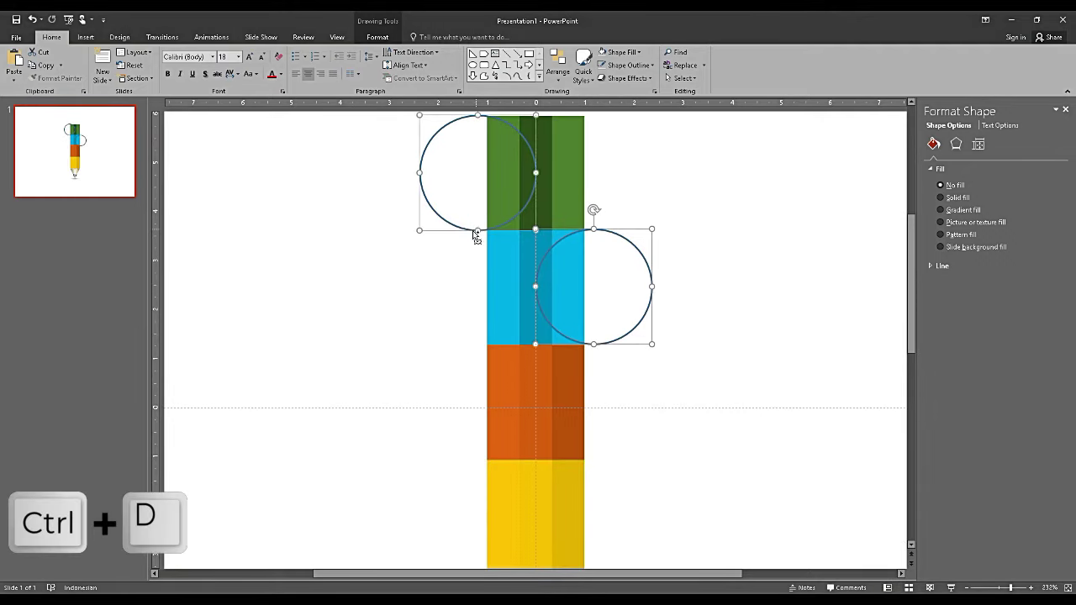
{"action": "left_click", "coordinate": [463, 238]}
{"action": "mouse_move", "coordinate": [462, 361]}
{"action": "left_mouse_down"}
{"action": "mouse_move", "coordinate": [422, 445]}
{"action": "mouse_move", "coordinate": [440, 448]}
{"action": "left_mouse_up"}
{"action": "scroll", "coordinate": [672, 298], "scroll_direction": "down", "scroll_amount": 2}
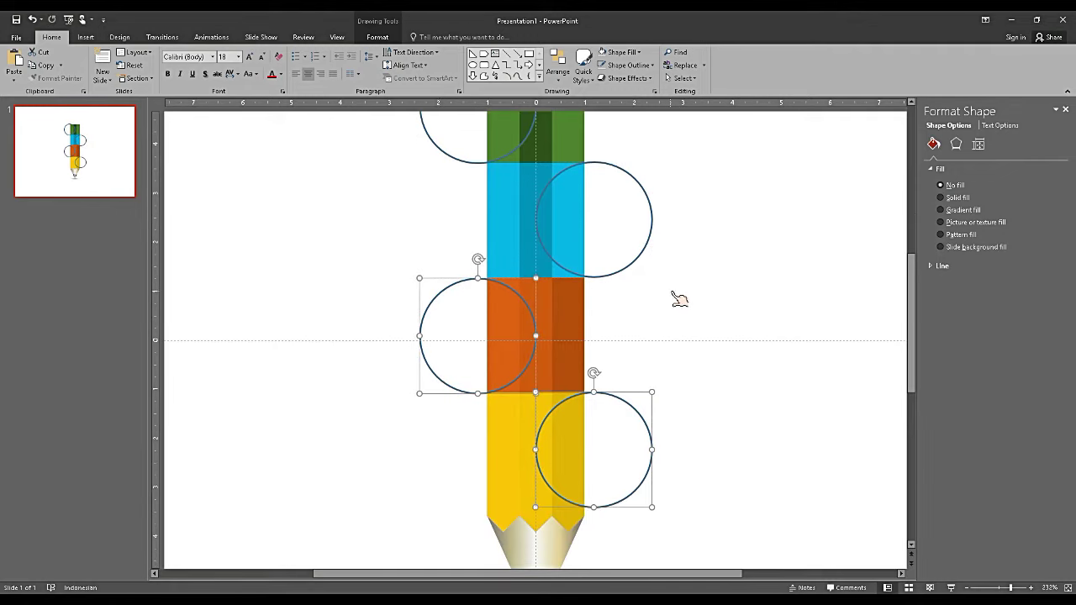
{"action": "left_click", "coordinate": [714, 292]}
{"action": "scroll", "coordinate": [711, 291], "scroll_direction": "down", "scroll_amount": 2}
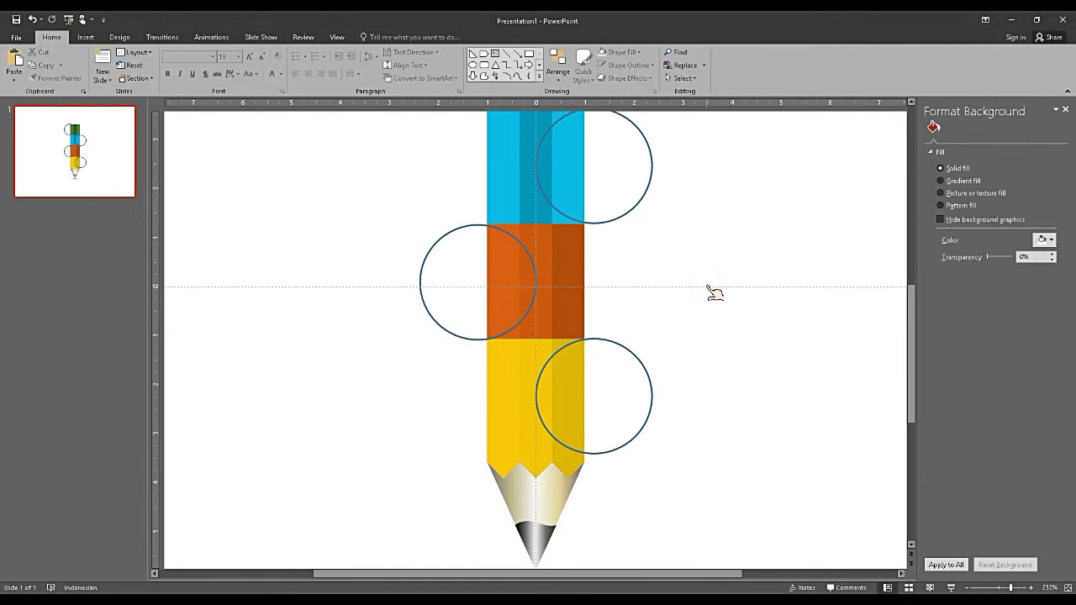
Ungroup the yellow section from the tip and regroup the three yellow strips together
{"action": "left_click", "coordinate": [510, 417]}
{"action": "right_click", "coordinate": [511, 414]}
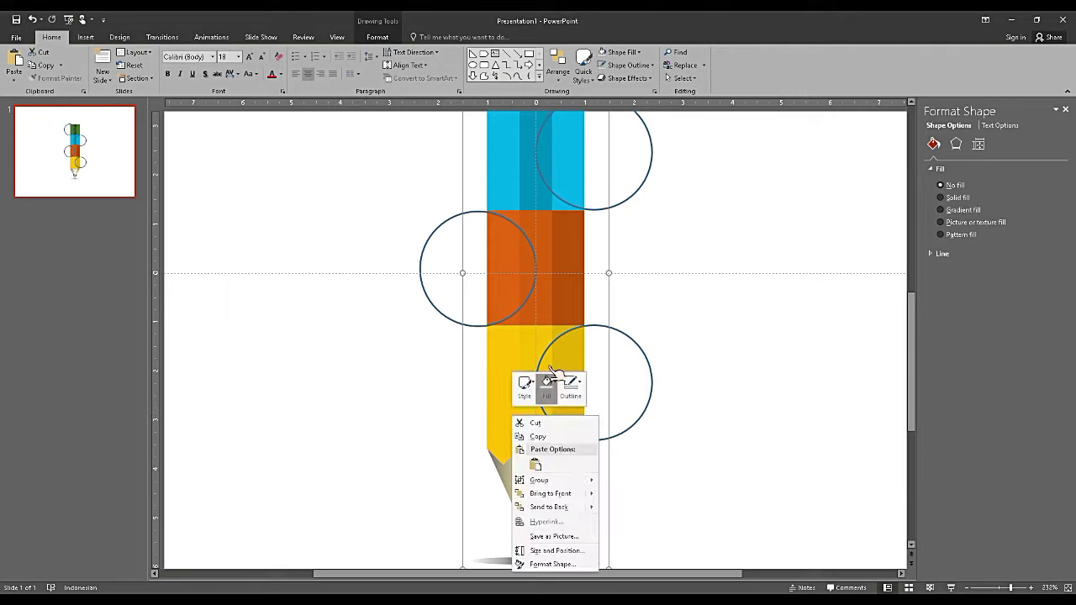
{"action": "left_click", "coordinate": [542, 481]}
{"action": "left_click", "coordinate": [623, 509]}
{"action": "left_click", "coordinate": [642, 480]}
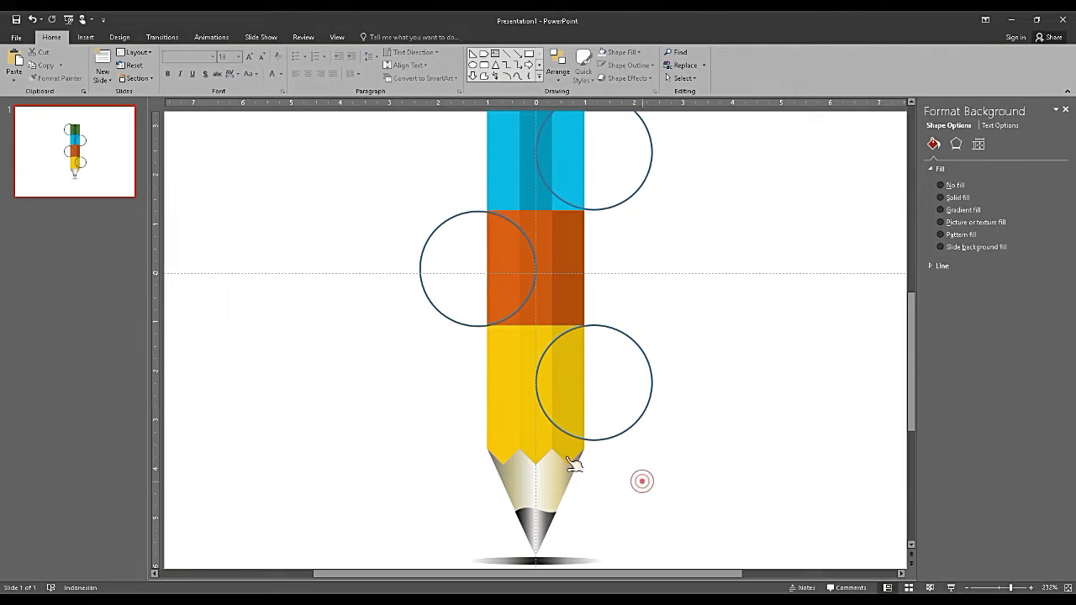
{"action": "left_click", "coordinate": [559, 442]}
{"action": "left_click", "coordinate": [516, 453], "text": "shift"}
{"action": "left_click", "coordinate": [499, 448], "text": "shift"}
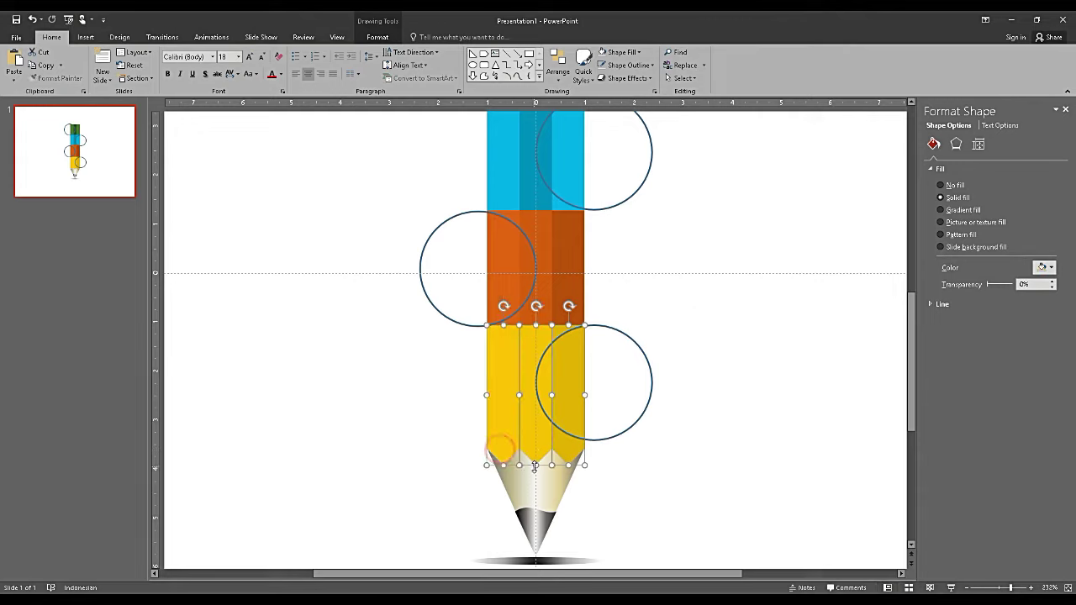
{"action": "right_click", "coordinate": [536, 404]}
{"action": "mouse_move", "coordinate": [579, 468]}
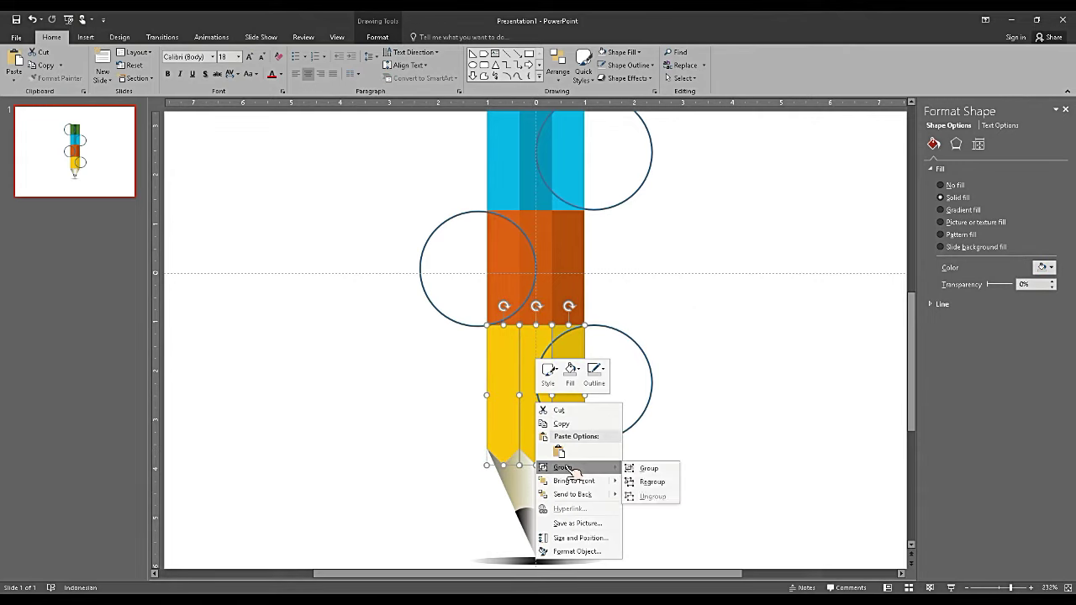
{"action": "left_click", "coordinate": [646, 468]}
{"action": "left_click_drag", "start_coordinate": [535, 469], "coordinate": [537, 458]}
Move the wooden tip up to sit snugly beneath the yellow strips
{"action": "left_click", "coordinate": [542, 470]}
{"action": "scroll", "coordinate": [540, 461], "scroll_direction": "down", "scroll_amount": 1}
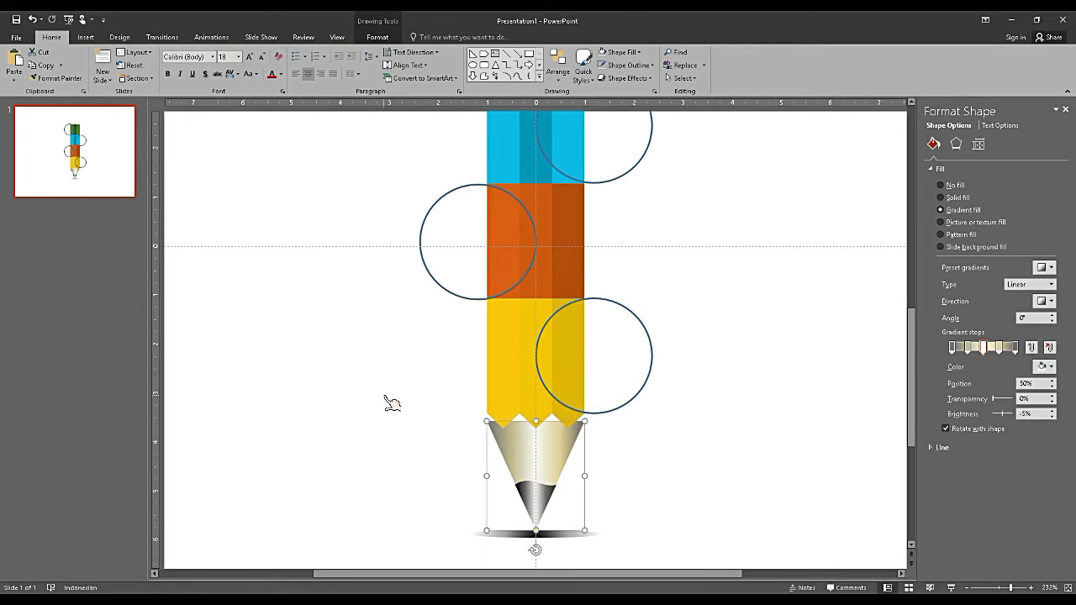
{"action": "left_click", "coordinate": [380, 392]}
{"action": "left_click", "coordinate": [550, 446]}
{"action": "left_click", "coordinate": [547, 458]}
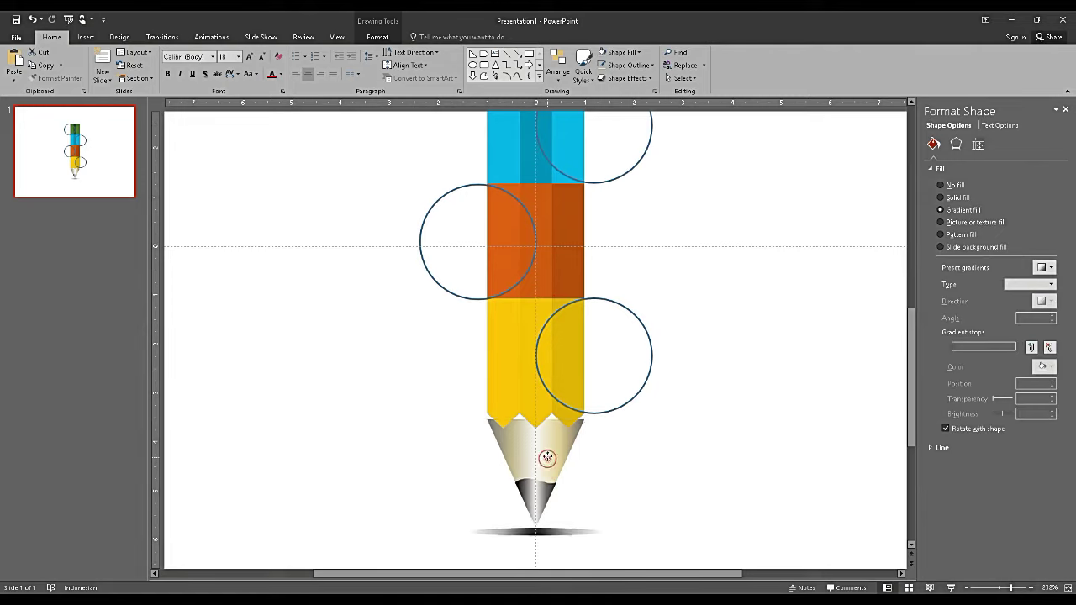
{"action": "left_click_drag", "start_coordinate": [548, 457], "coordinate": [547, 451]}
{"action": "left_click", "coordinate": [676, 469]}
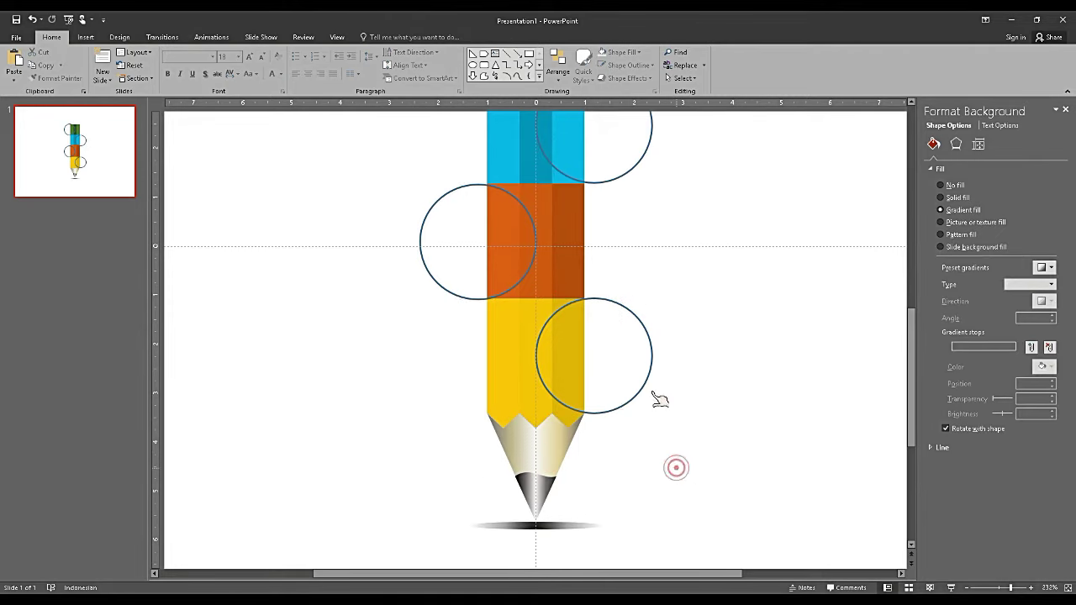
{"action": "scroll", "coordinate": [665, 336], "scroll_direction": "up", "scroll_amount": 1}
{"action": "scroll", "coordinate": [666, 336], "scroll_direction": "up", "scroll_amount": 3}
{"action": "scroll", "coordinate": [665, 336], "scroll_direction": "up", "scroll_amount": 1}
{"action": "scroll", "coordinate": [666, 336], "scroll_direction": "up", "scroll_amount": 1}
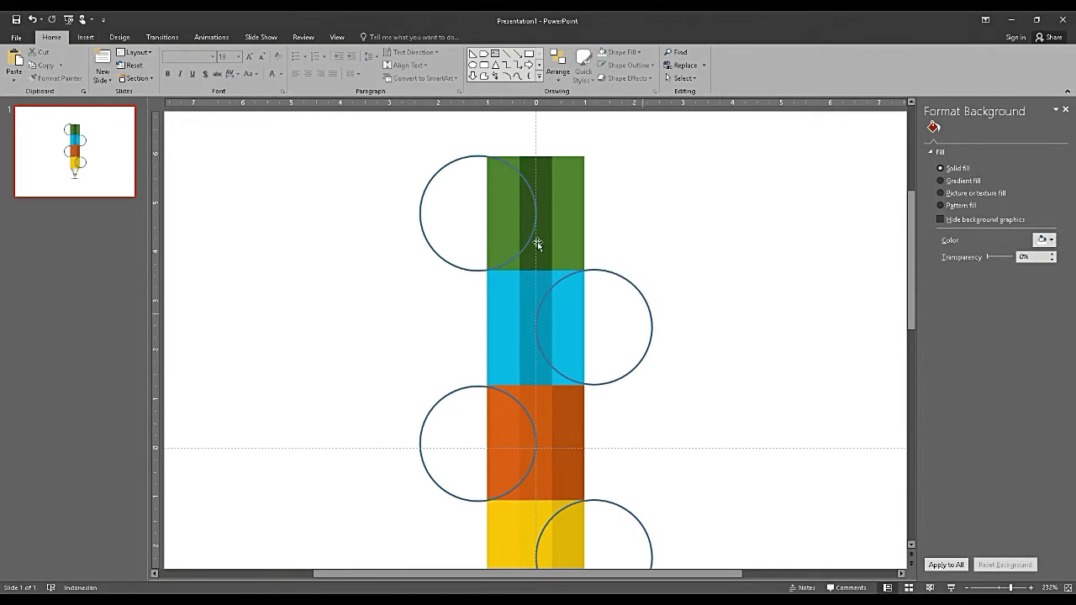
Give the top-left circle a two-stop gradient fill of green and dark green
{"action": "left_click", "coordinate": [453, 161]}
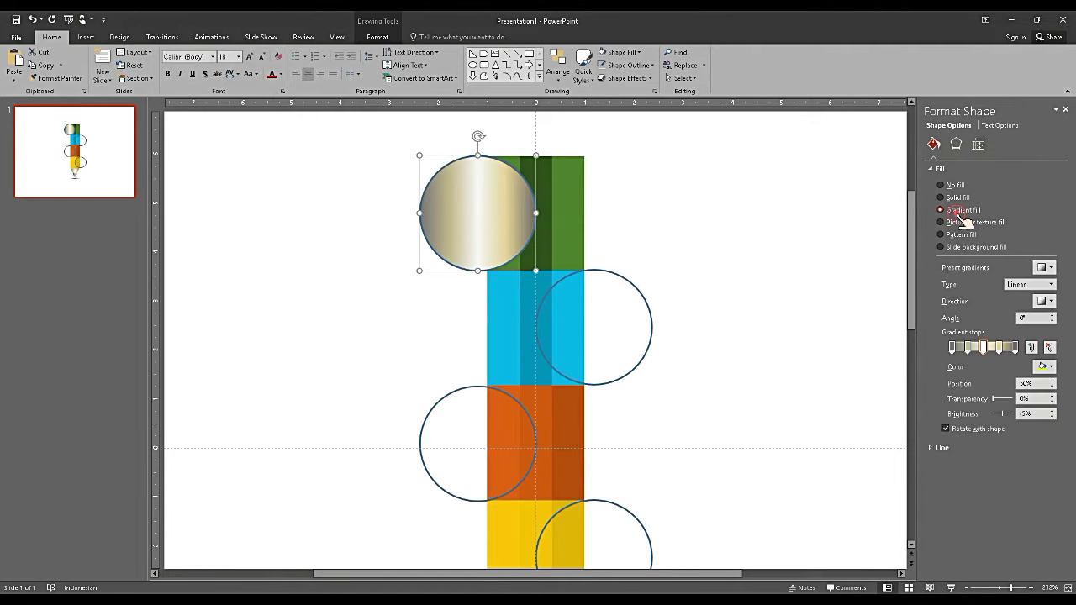
{"action": "mouse_move", "coordinate": [963, 347]}
{"action": "left_mouse_down"}
{"action": "mouse_move", "coordinate": [948, 365]}
{"action": "mouse_move", "coordinate": [1003, 361]}
{"action": "left_mouse_up"}
{"action": "left_click", "coordinate": [1029, 347]}
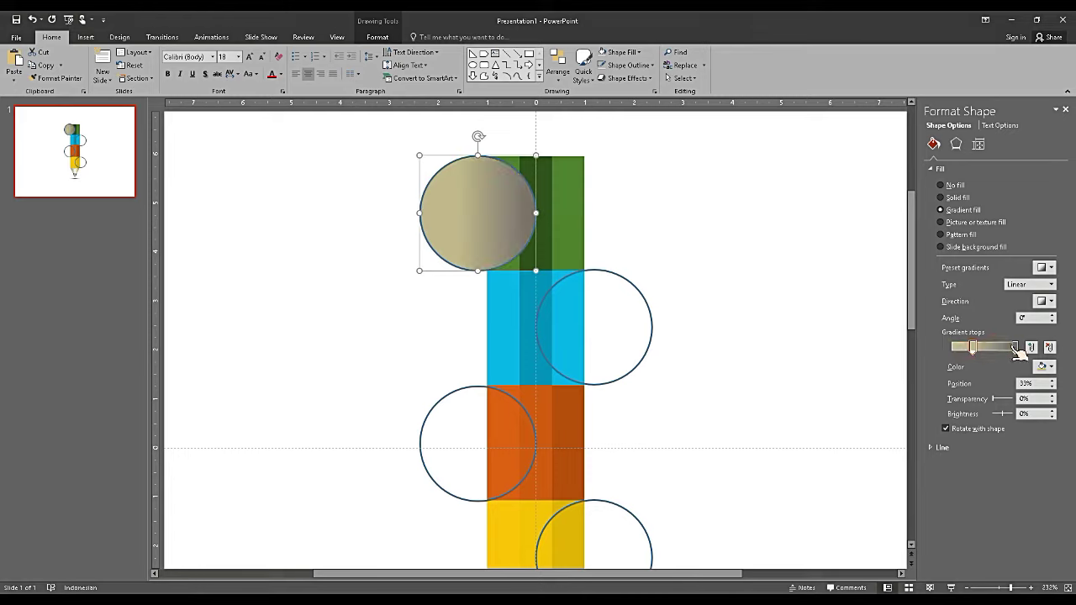
{"action": "left_click", "coordinate": [1015, 347]}
{"action": "left_click", "coordinate": [1043, 367]}
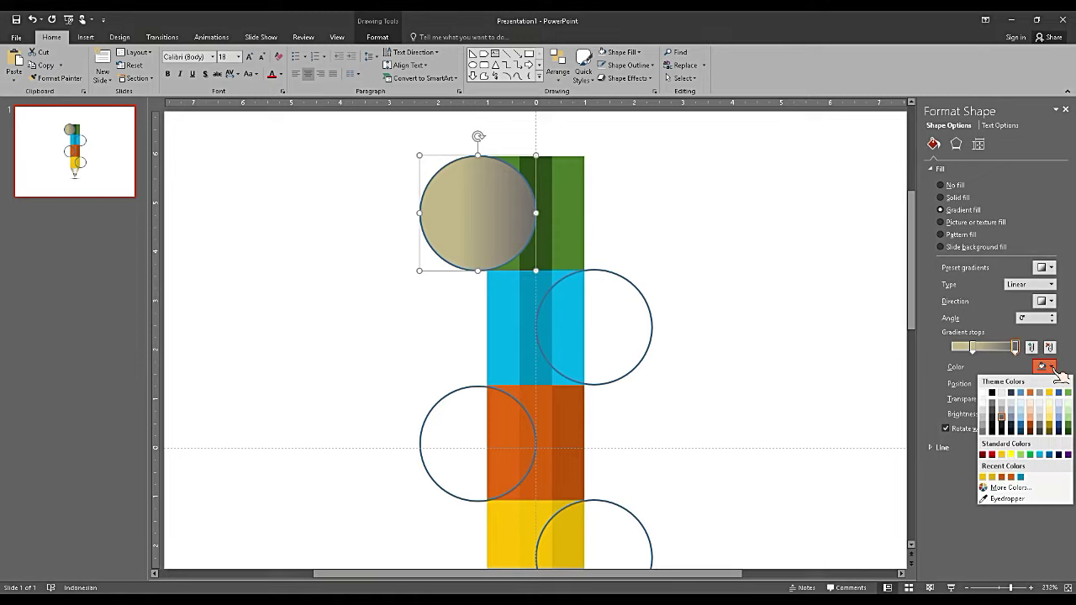
{"action": "left_click", "coordinate": [1067, 429]}
{"action": "left_click", "coordinate": [973, 348]}
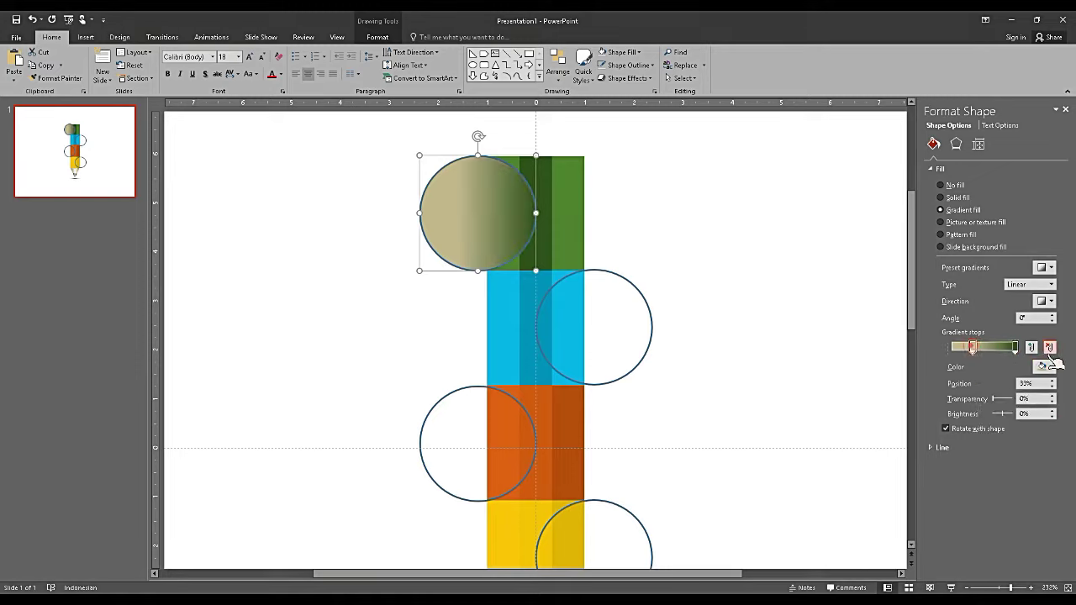
{"action": "left_click", "coordinate": [1051, 367]}
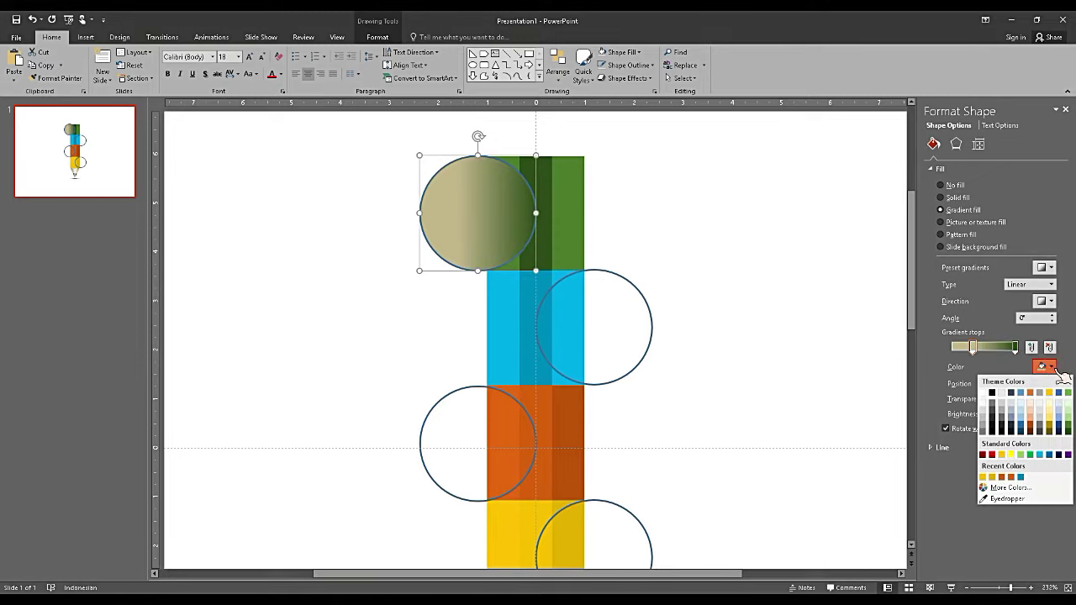
{"action": "left_click", "coordinate": [1069, 429]}
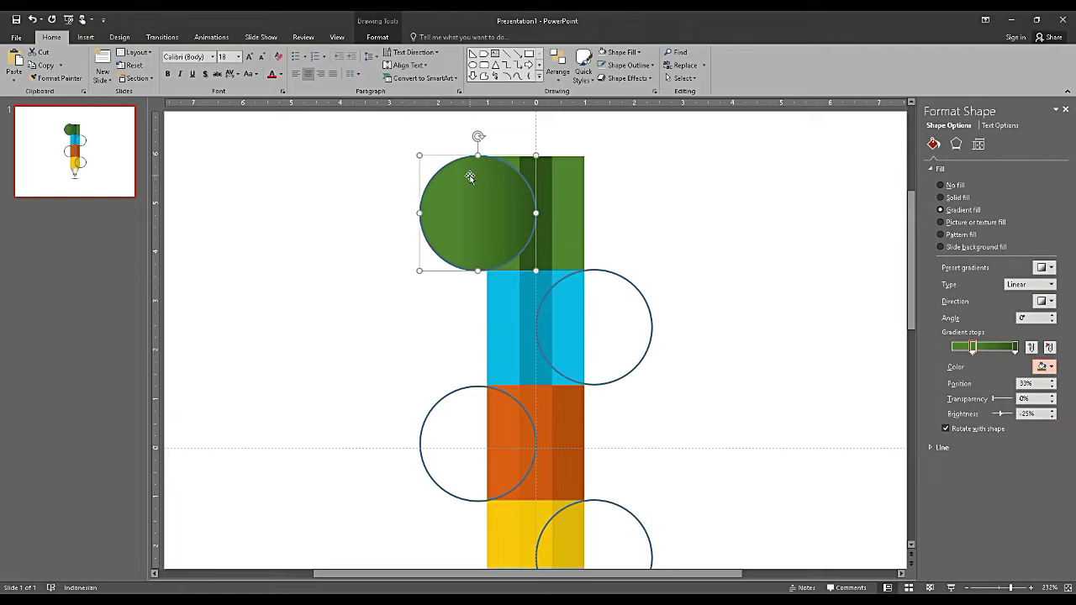
Send the green circle behind the green segment to form a half-circle tab
{"action": "right_click", "coordinate": [469, 177]}
{"action": "left_click", "coordinate": [517, 298]}
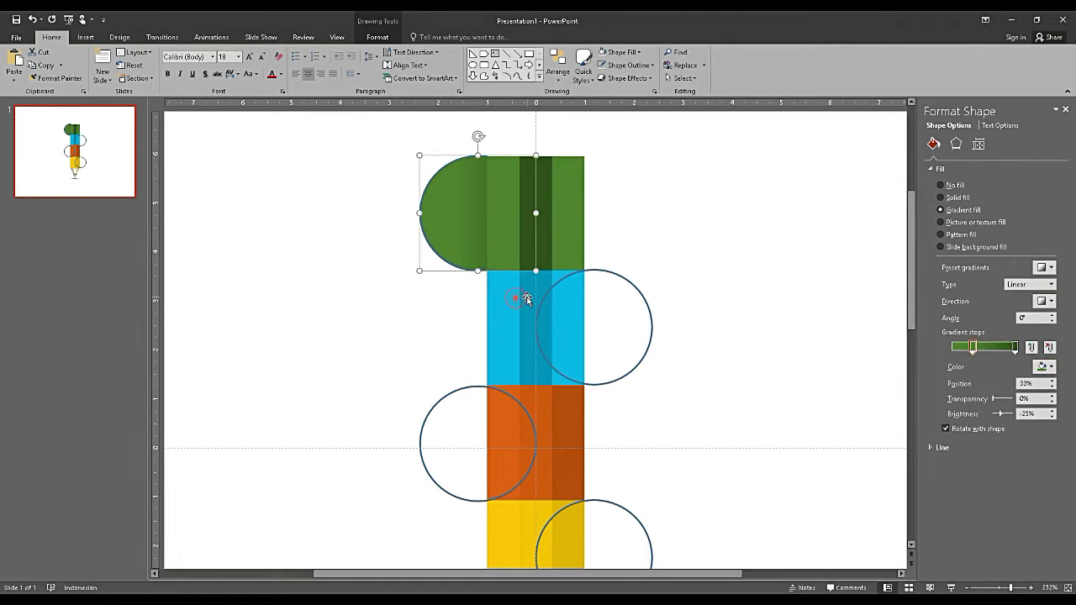
{"action": "left_click", "coordinate": [654, 252]}
{"action": "left_click", "coordinate": [431, 192]}
Draw a tall rectangle over the pencil body and stack a duplicate exactly on it
{"action": "left_click", "coordinate": [529, 53]}
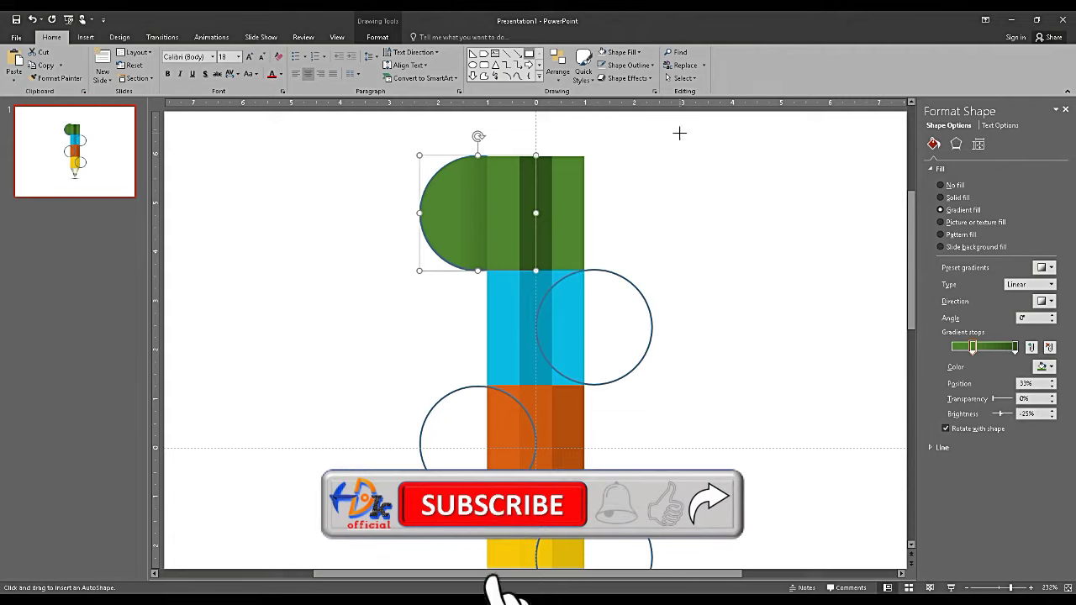
{"action": "left_click_drag", "start_coordinate": [679, 133], "coordinate": [487, 580]}
{"action": "scroll", "coordinate": [555, 362], "scroll_direction": "down", "scroll_amount": 2}
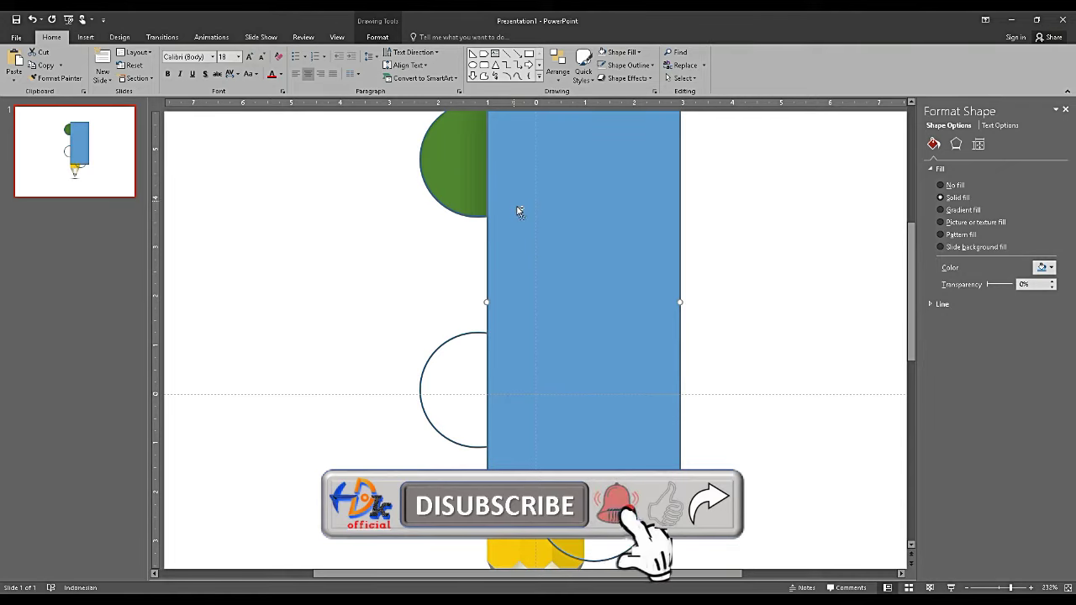
{"action": "key", "text": "ctrl+d"}
{"action": "left_click_drag", "start_coordinate": [452, 241], "coordinate": [435, 225]}
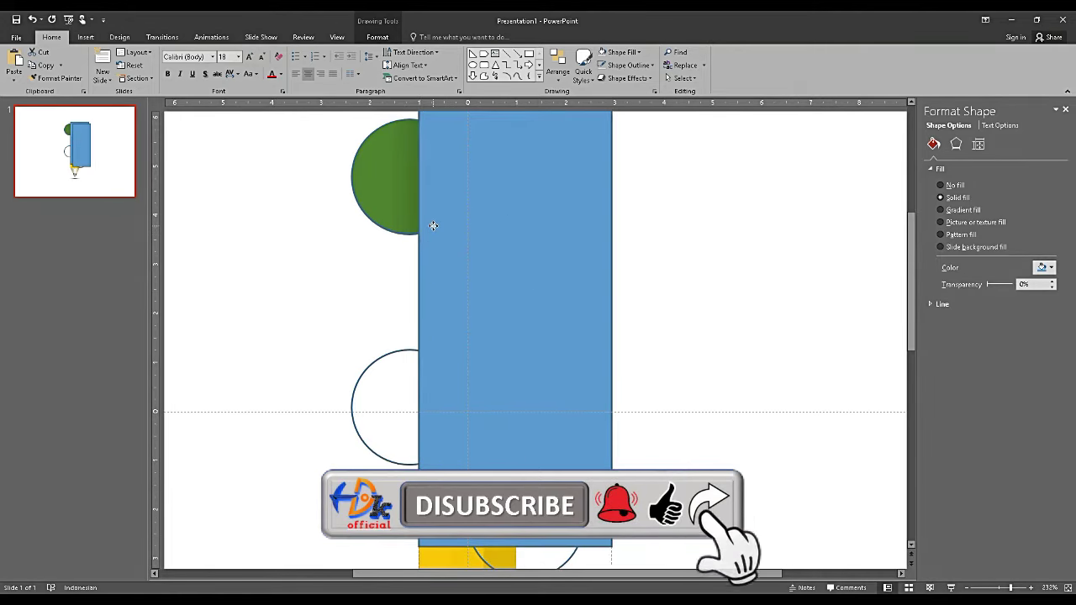
{"action": "left_click", "coordinate": [354, 184], "text": "shift"}
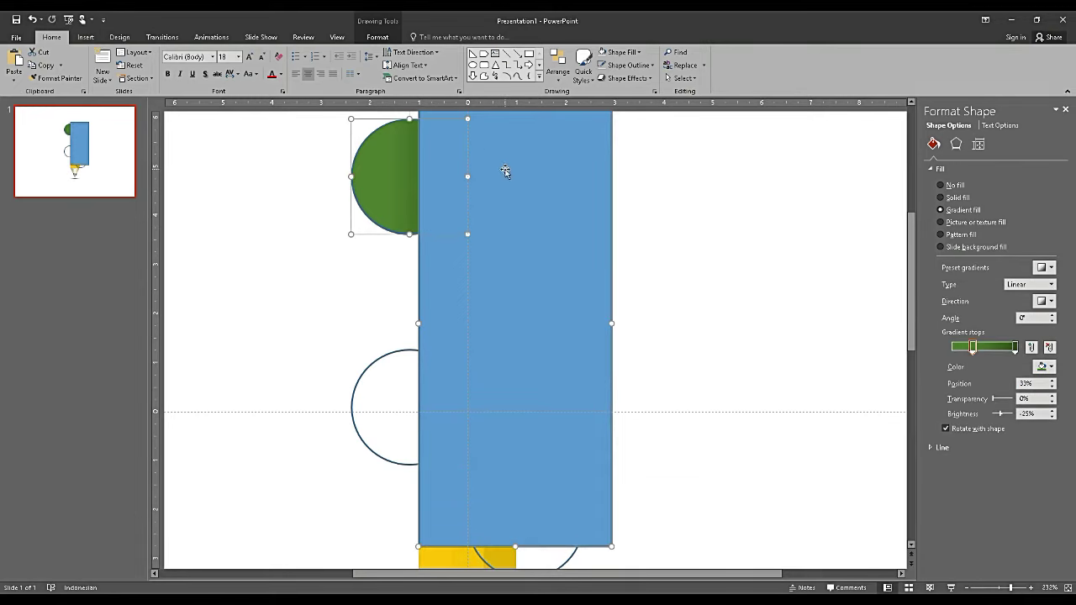
{"action": "left_click", "coordinate": [377, 37]}
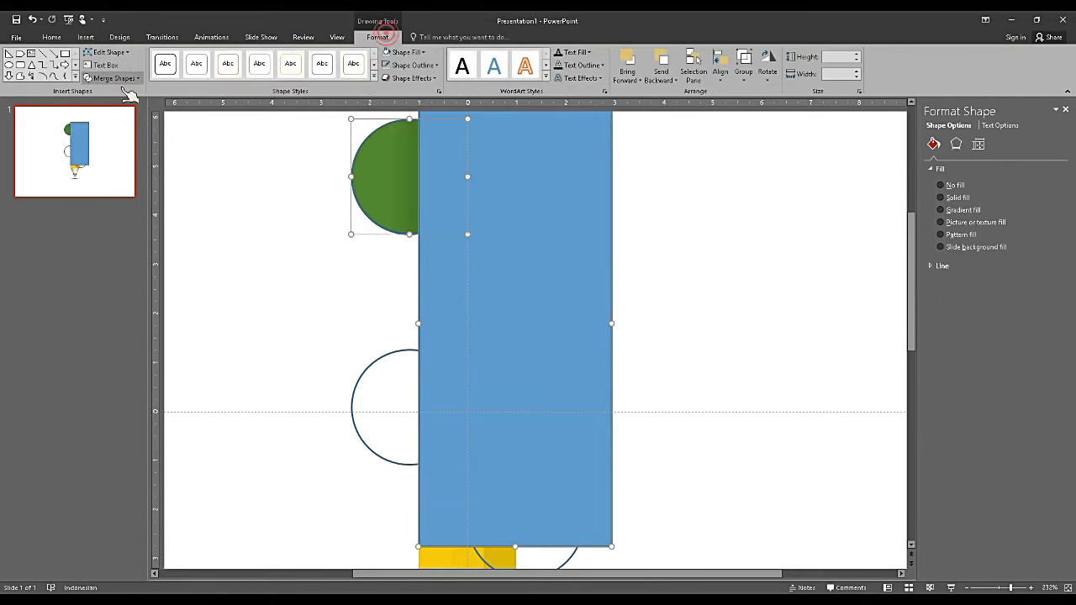
{"action": "left_click", "coordinate": [113, 78]}
{"action": "left_click", "coordinate": [399, 407]}
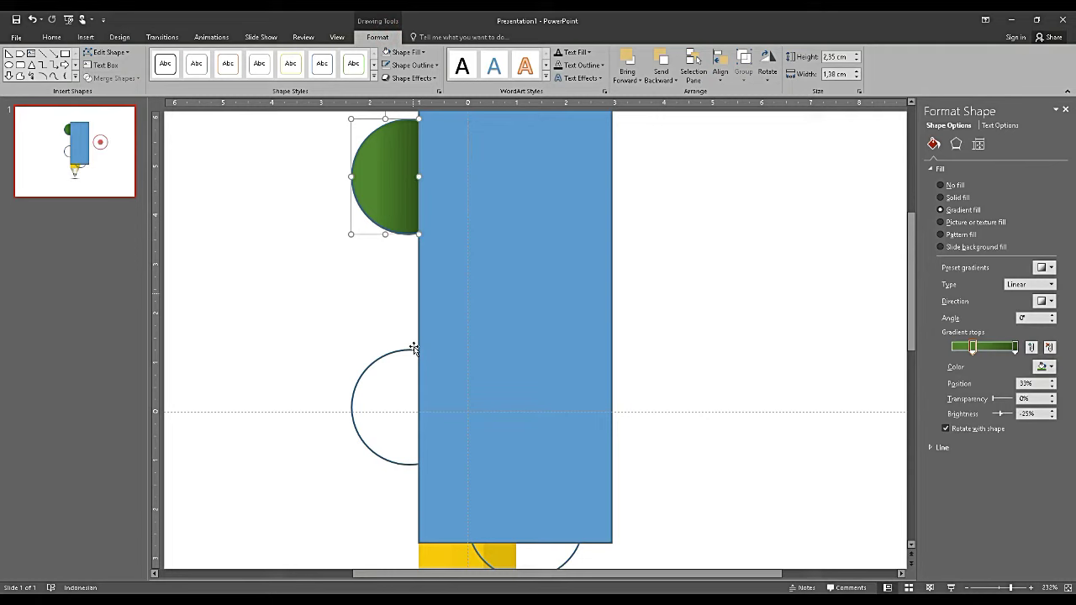
Subtract the rectangle from the orange-side circle, leaving a half-circle on the left
{"action": "left_click", "coordinate": [393, 402]}
{"action": "left_click", "coordinate": [383, 360]}
{"action": "left_click", "coordinate": [511, 283], "text": "shift"}
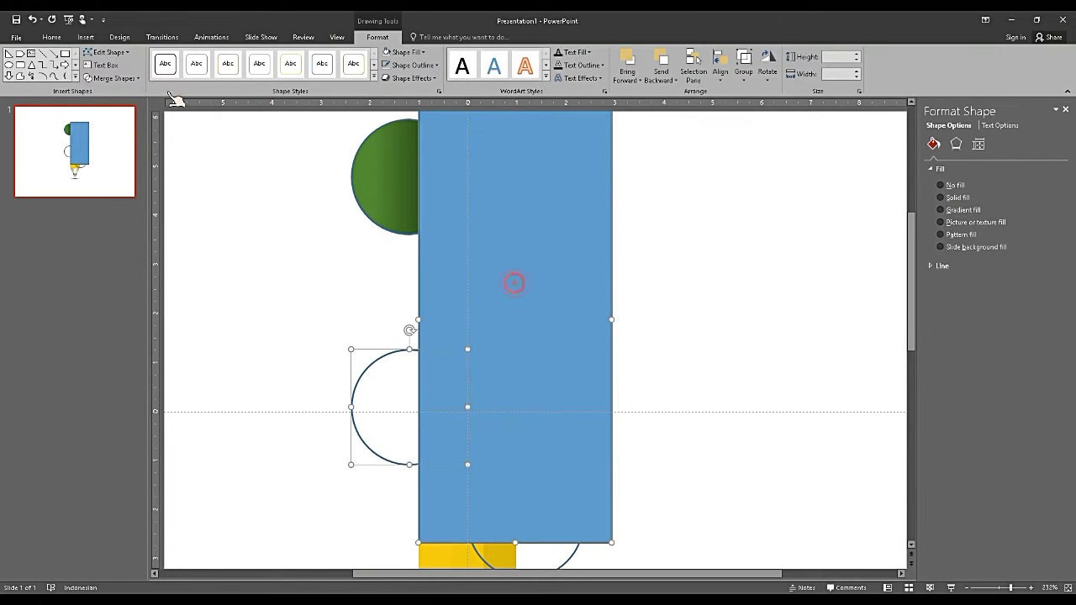
{"action": "left_click", "coordinate": [132, 78]}
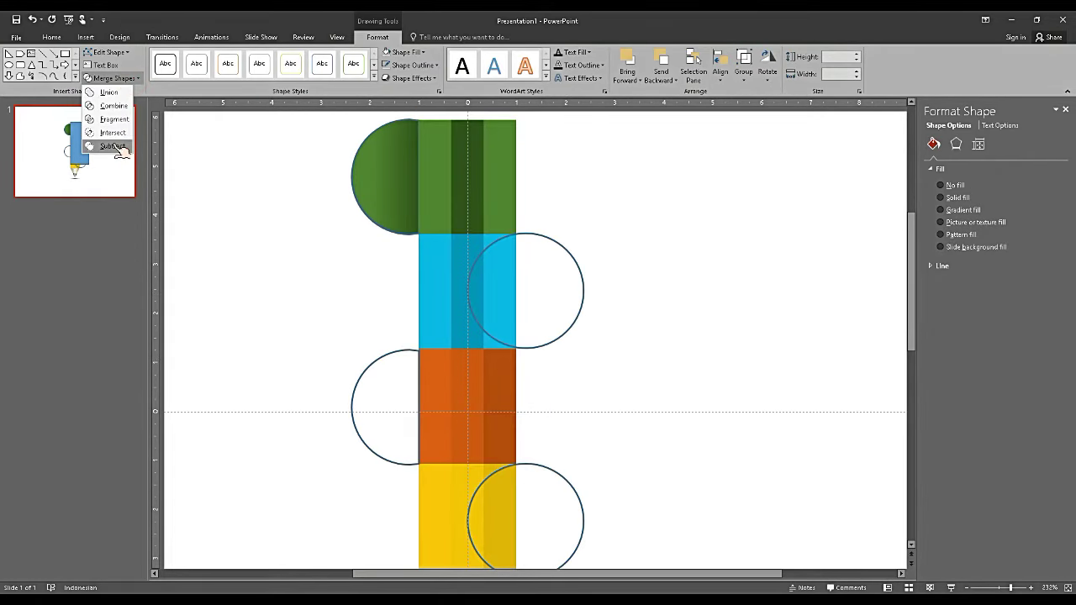
{"action": "left_click", "coordinate": [116, 146]}
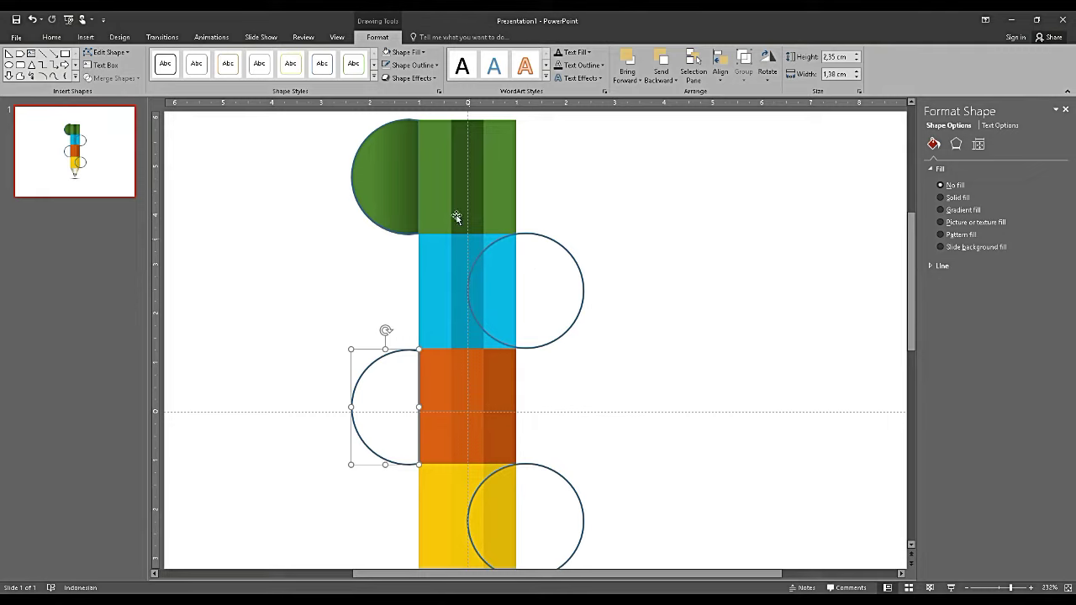
{"action": "left_click", "coordinate": [392, 174]}
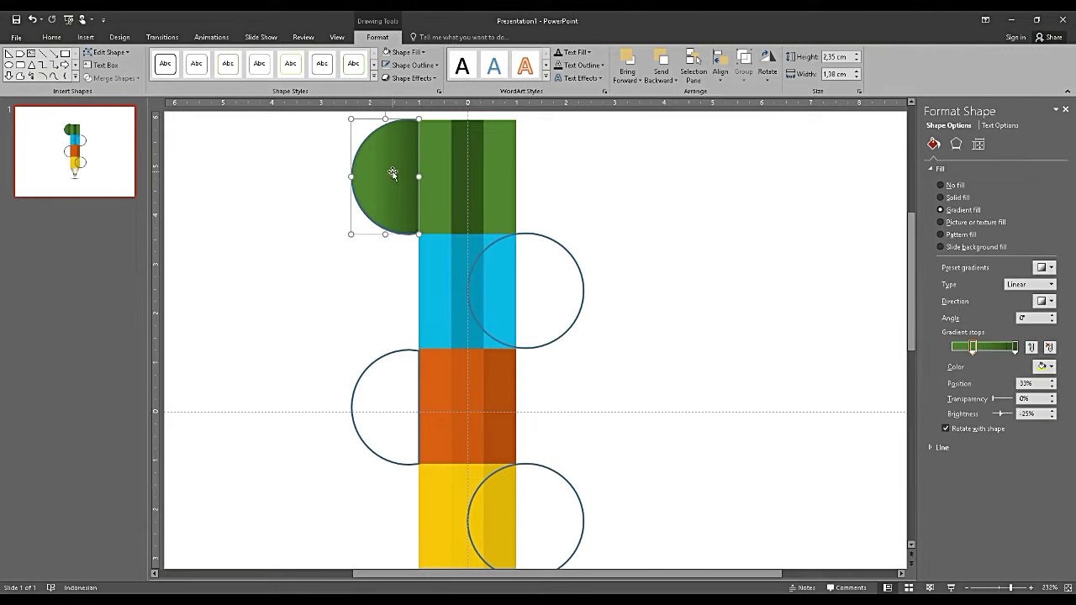
{"action": "left_click", "coordinate": [536, 236]}
Fill the blue-band circle with a dark-blue to light-blue gradient, widening the dark-blue portion
{"action": "left_click", "coordinate": [980, 211]}
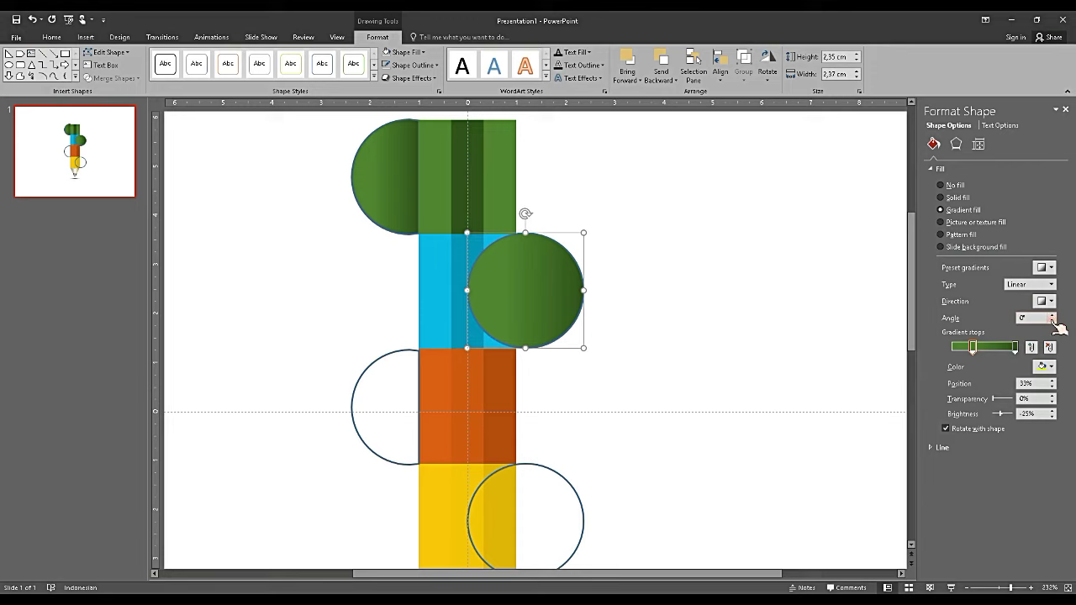
{"action": "left_click", "coordinate": [1015, 347]}
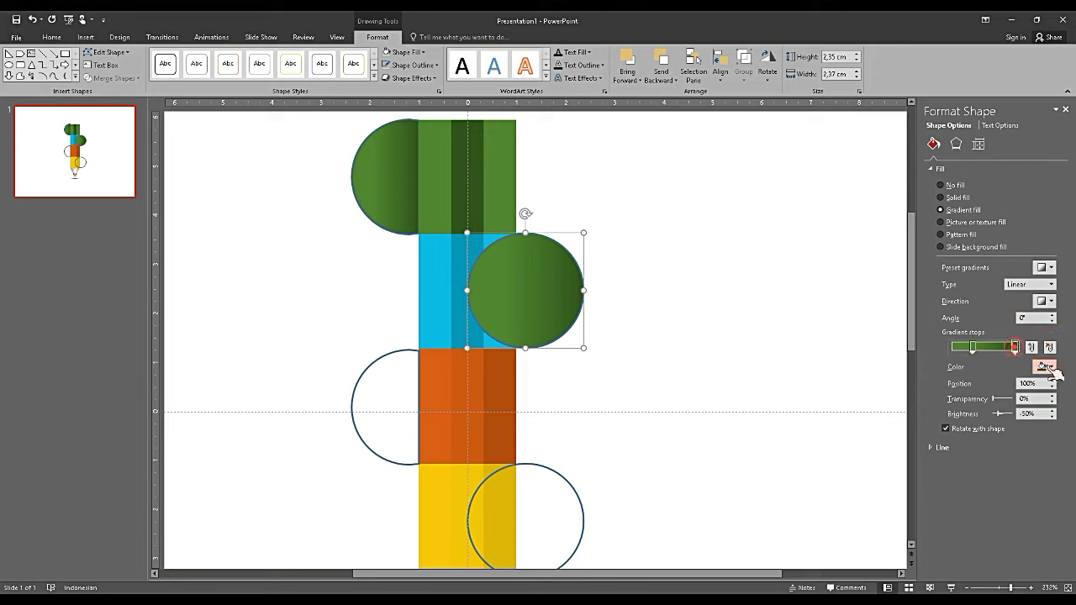
{"action": "left_click", "coordinate": [1051, 367]}
{"action": "left_click", "coordinate": [1042, 454]}
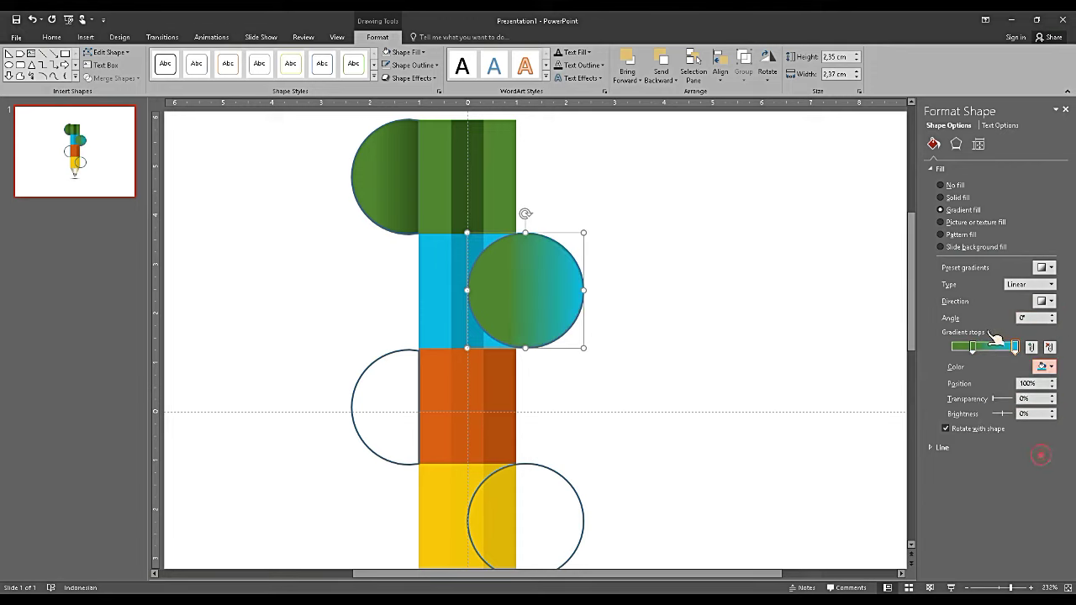
{"action": "left_click", "coordinate": [973, 346]}
{"action": "left_click", "coordinate": [1044, 366]}
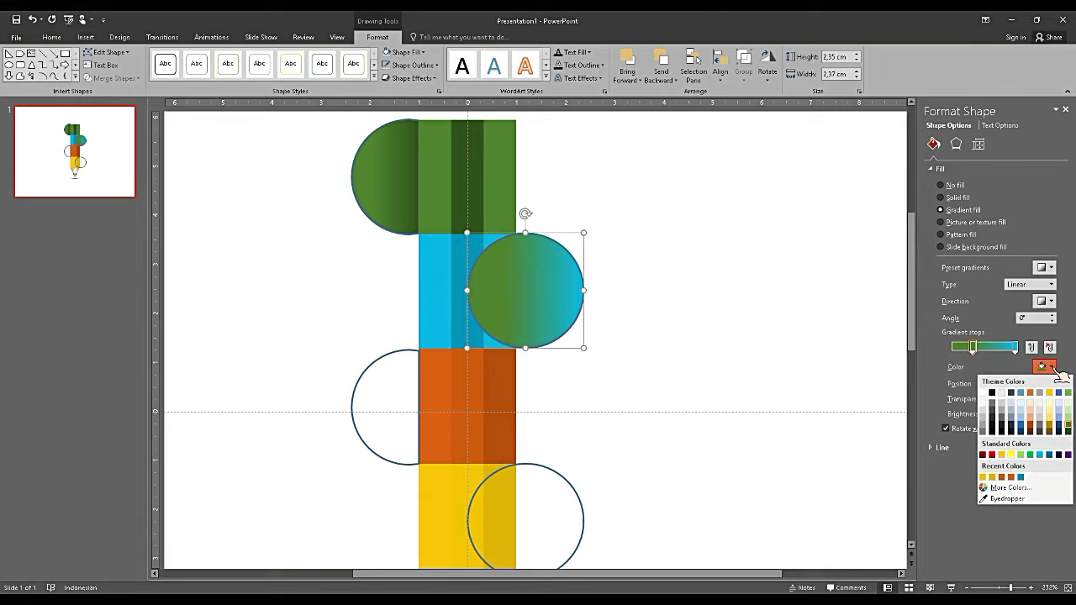
{"action": "left_click", "coordinate": [1060, 426]}
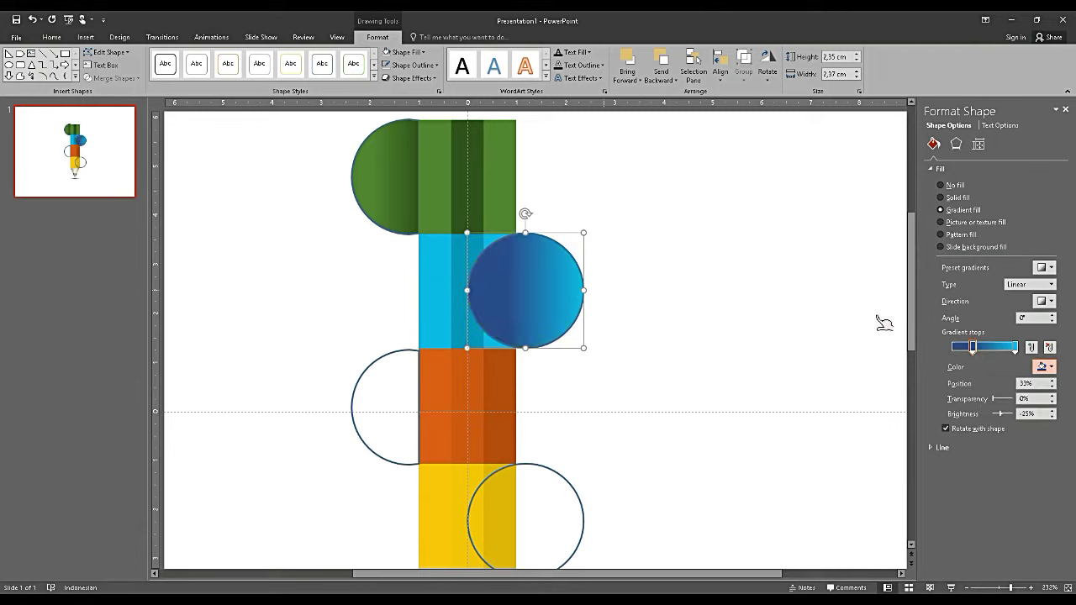
{"action": "left_click_drag", "start_coordinate": [974, 347], "coordinate": [989, 348]}
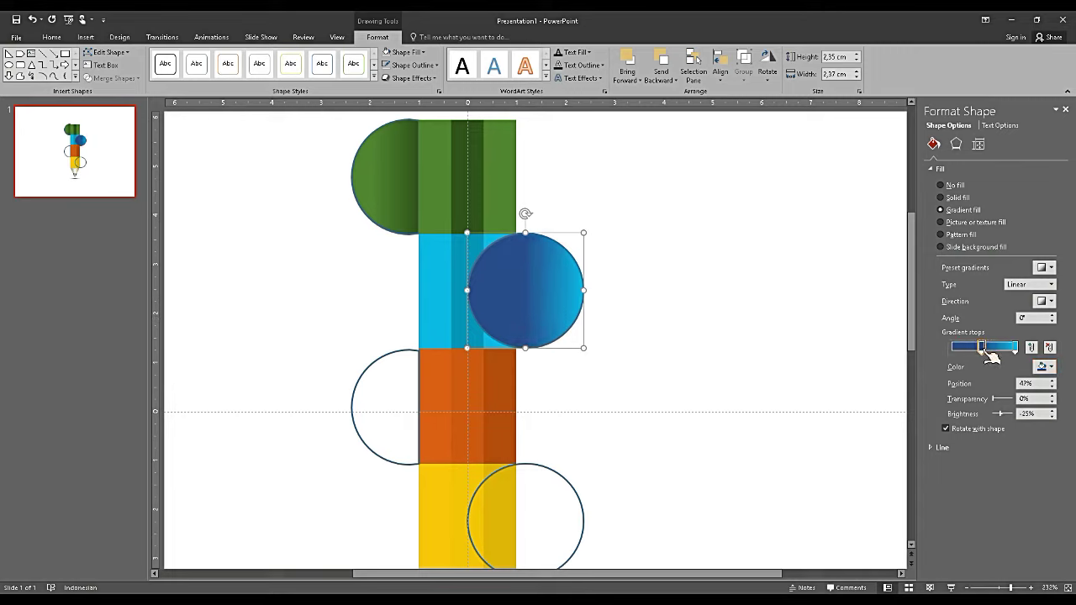
{"action": "right_click", "coordinate": [529, 291]}
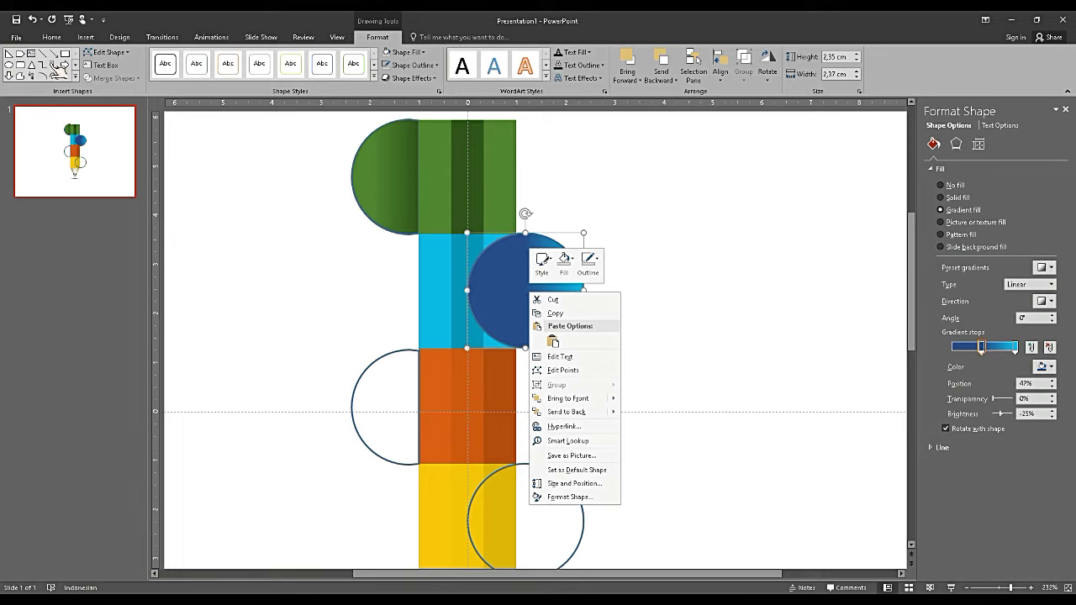
Draw a rectangle covering the pencil body and stack a duplicate onto it
{"action": "left_click", "coordinate": [65, 53]}
{"action": "left_click_drag", "start_coordinate": [277, 152], "coordinate": [513, 555]}
{"action": "scroll", "coordinate": [538, 294], "scroll_direction": "down", "scroll_amount": 2}
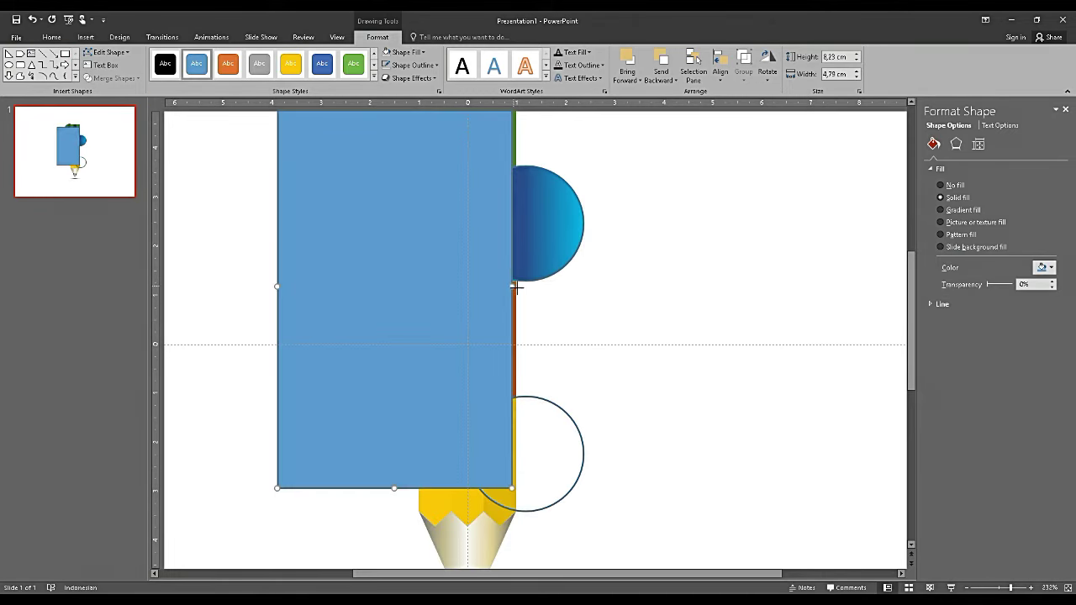
{"action": "left_click_drag", "start_coordinate": [513, 287], "coordinate": [516, 287]}
{"action": "left_click_drag", "start_coordinate": [396, 488], "coordinate": [396, 535]}
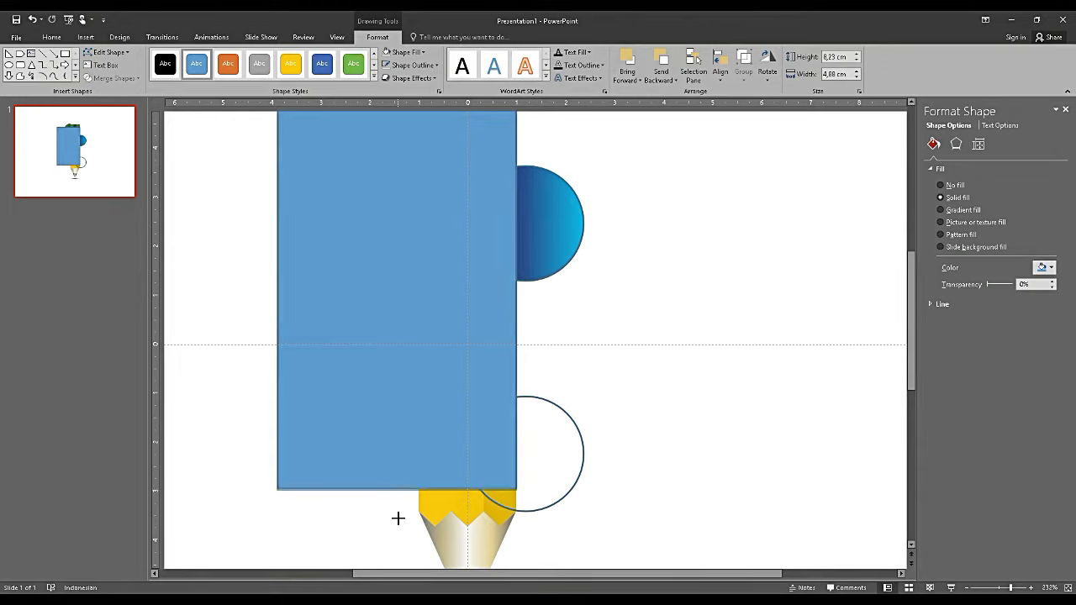
{"action": "key", "text": "ctrl+d"}
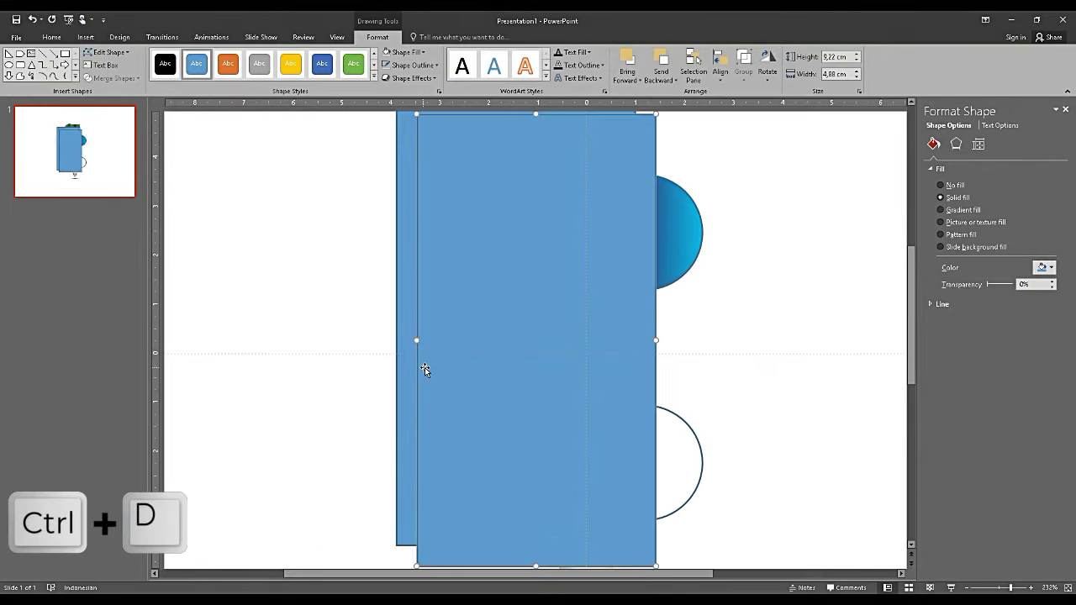
{"action": "left_click_drag", "start_coordinate": [480, 365], "coordinate": [456, 343]}
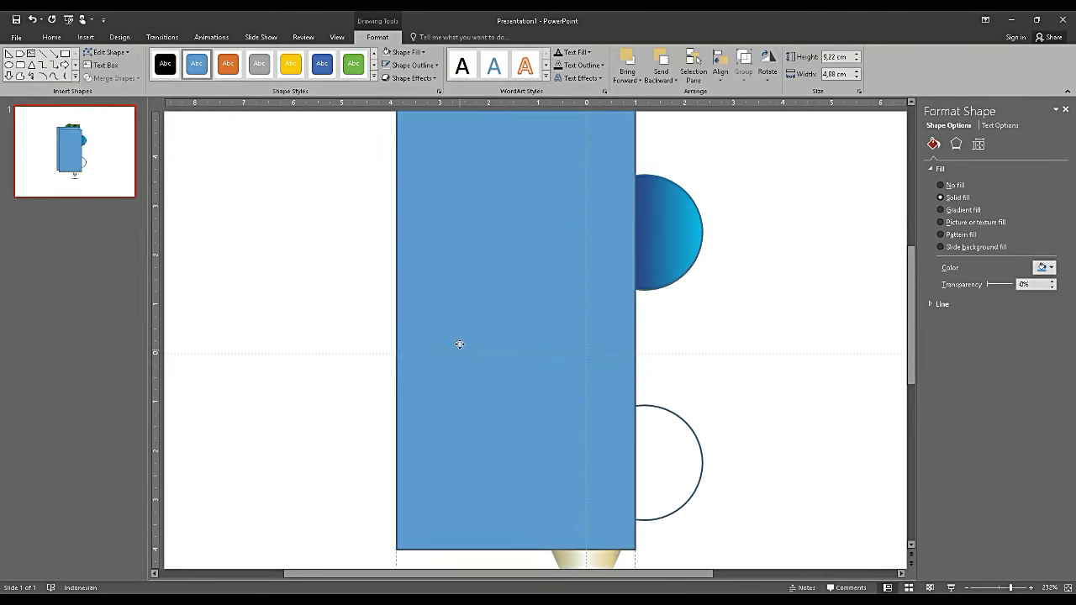
Subtract the rectangles from the blue and yellow-side circles, then slide the blue gradient stop left
{"action": "left_click", "coordinate": [665, 229]}
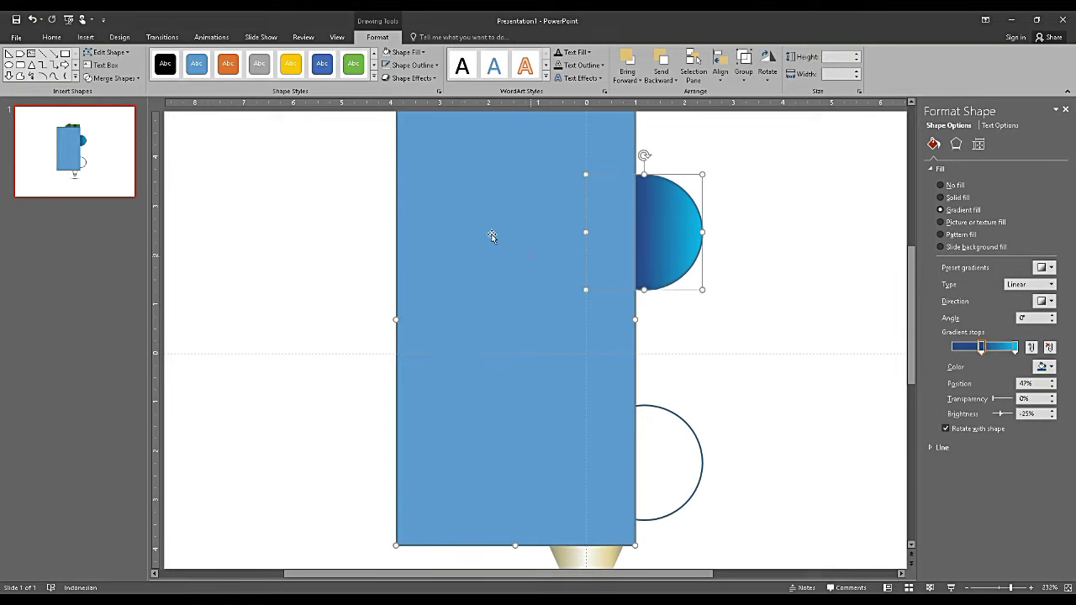
{"action": "left_click", "coordinate": [528, 255], "text": "shift"}
{"action": "left_click", "coordinate": [125, 78]}
{"action": "left_click", "coordinate": [114, 147]}
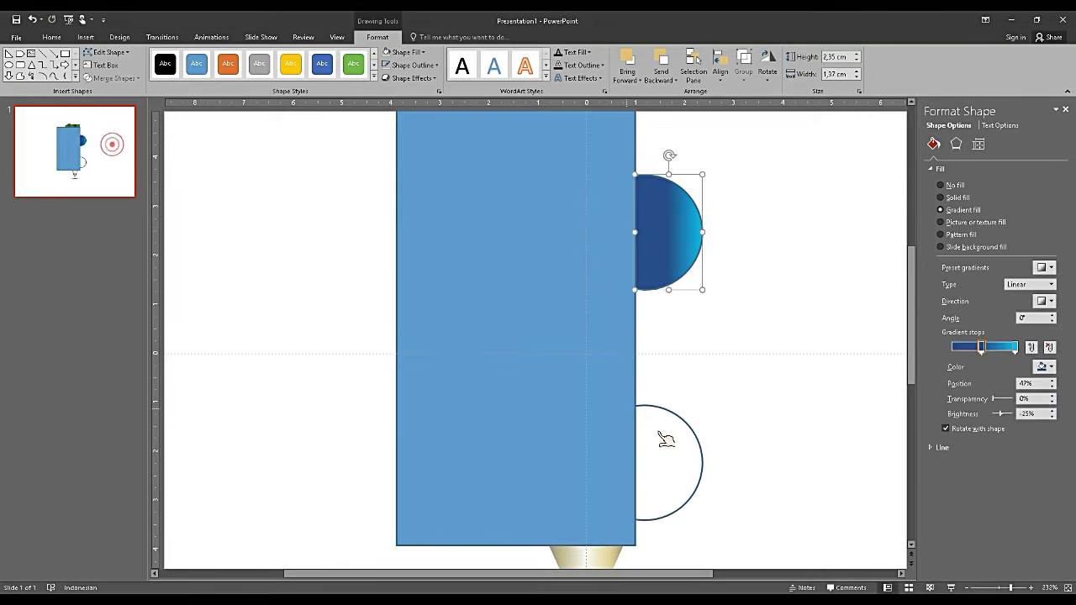
{"action": "left_click", "coordinate": [662, 427]}
{"action": "left_click", "coordinate": [696, 443]}
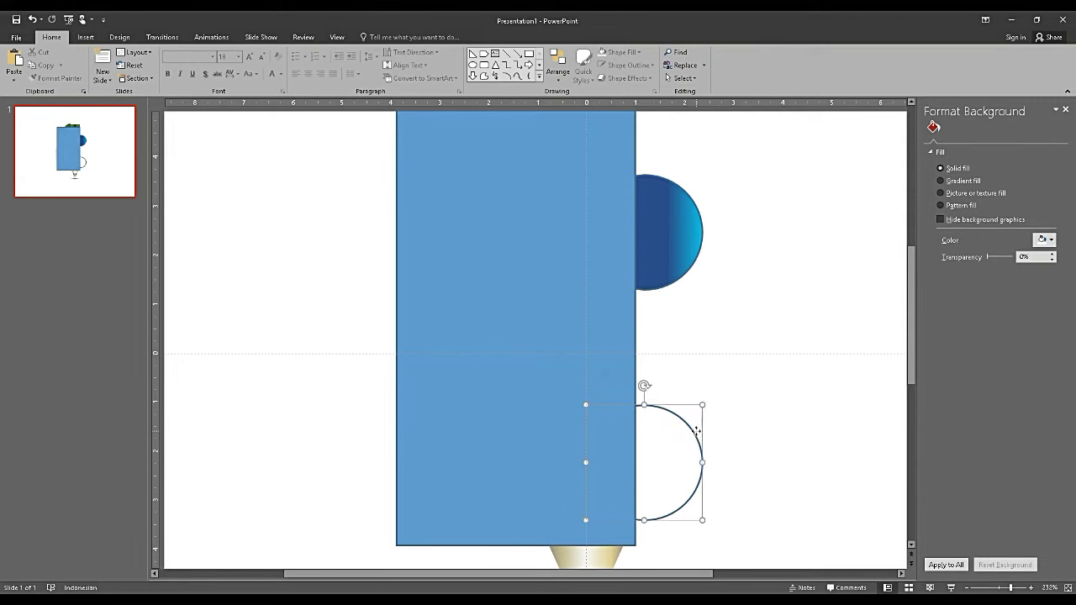
{"action": "left_click", "coordinate": [464, 413], "text": "shift"}
{"action": "left_click", "coordinate": [114, 77]}
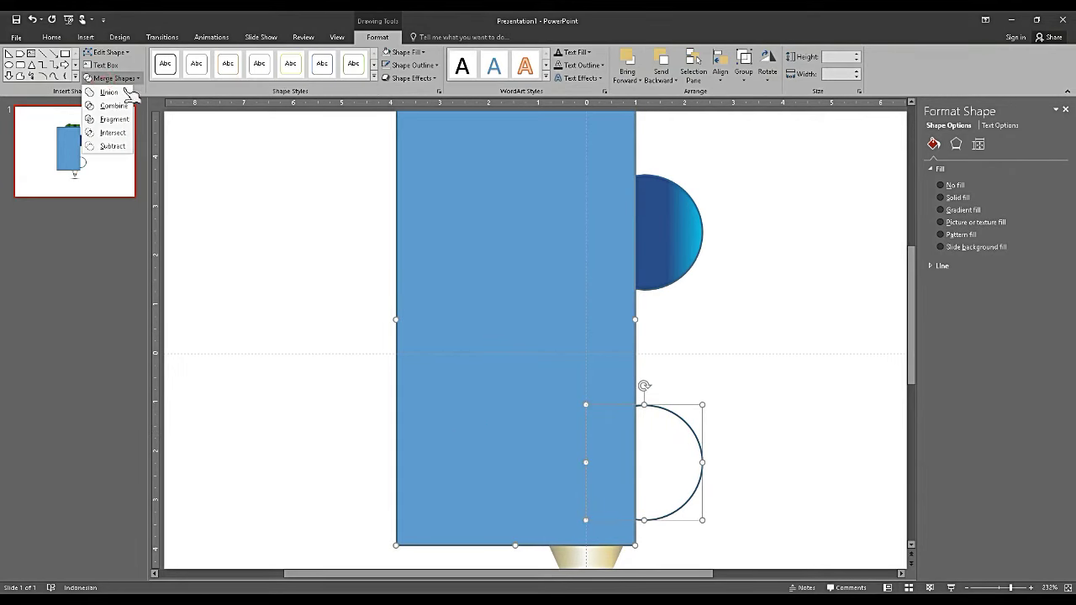
{"action": "left_click", "coordinate": [113, 146]}
{"action": "left_click", "coordinate": [690, 267]}
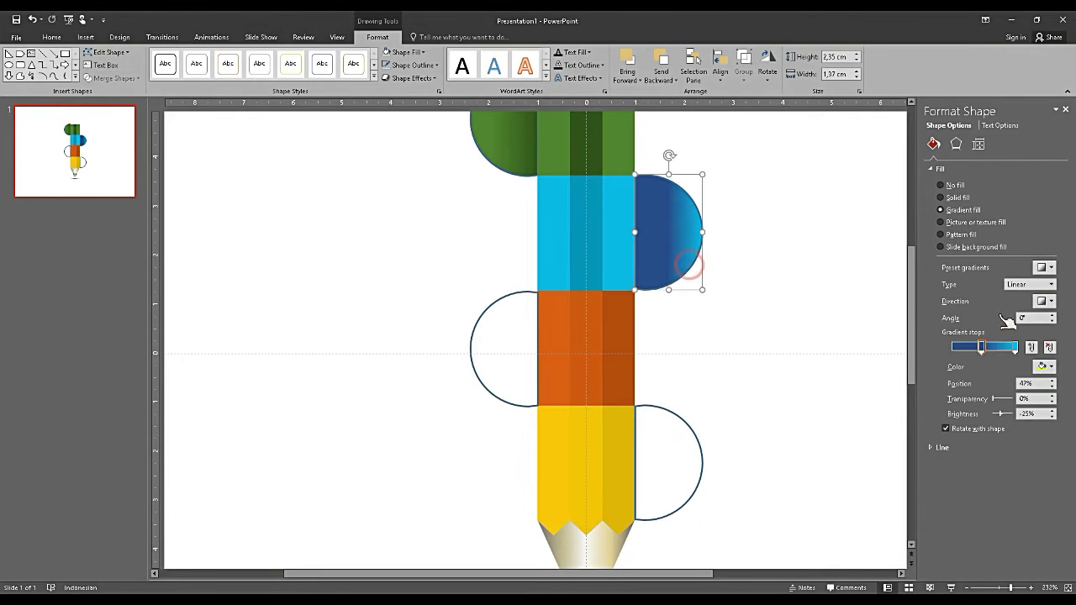
{"action": "left_click_drag", "start_coordinate": [982, 346], "coordinate": [965, 347]}
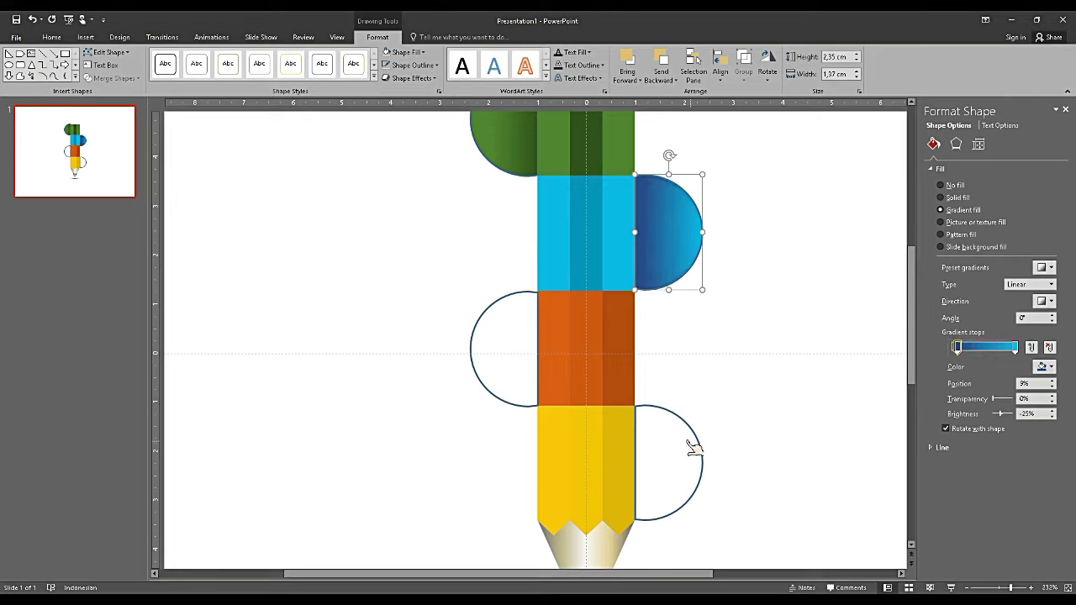
Give the left half-circle a gradient fill, moving the first stop to 24%
{"action": "left_click", "coordinate": [491, 309]}
{"action": "left_click", "coordinate": [490, 304]}
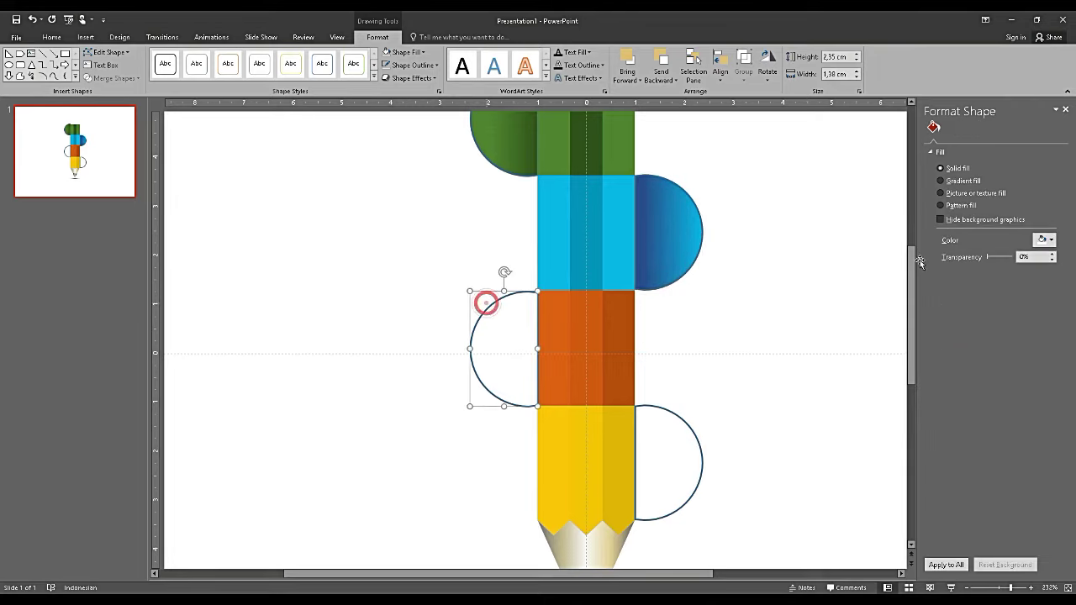
{"action": "left_click", "coordinate": [963, 211]}
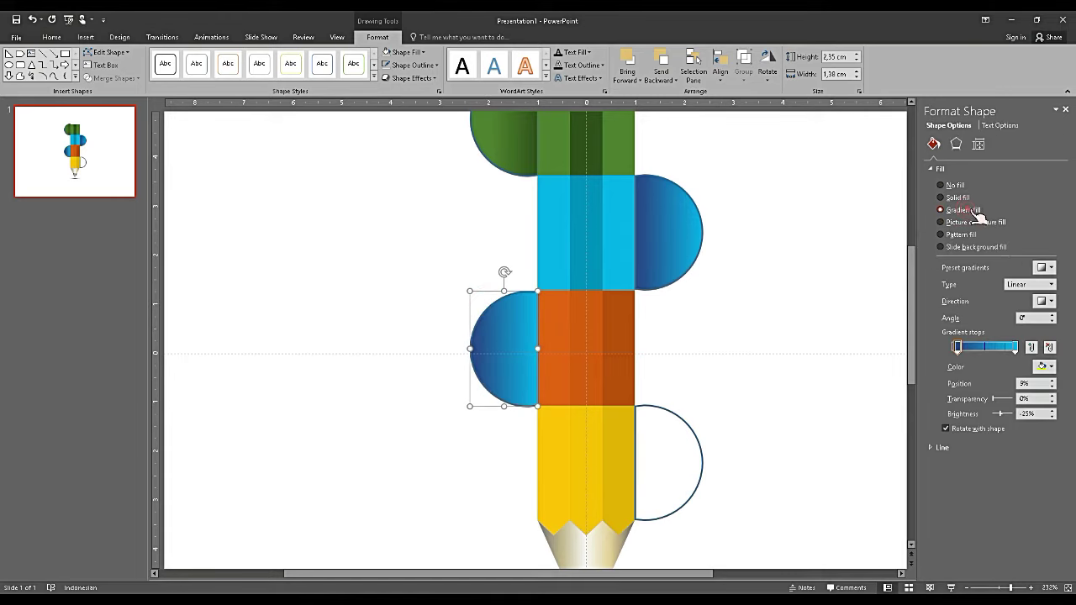
{"action": "left_click", "coordinate": [1016, 348]}
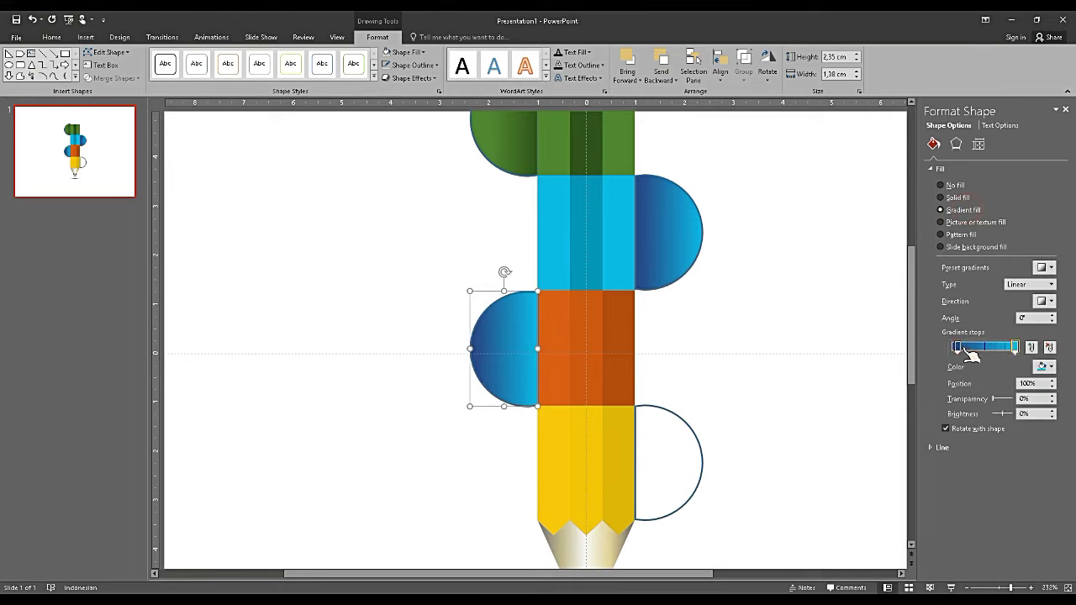
{"action": "left_click_drag", "start_coordinate": [963, 352], "coordinate": [973, 351]}
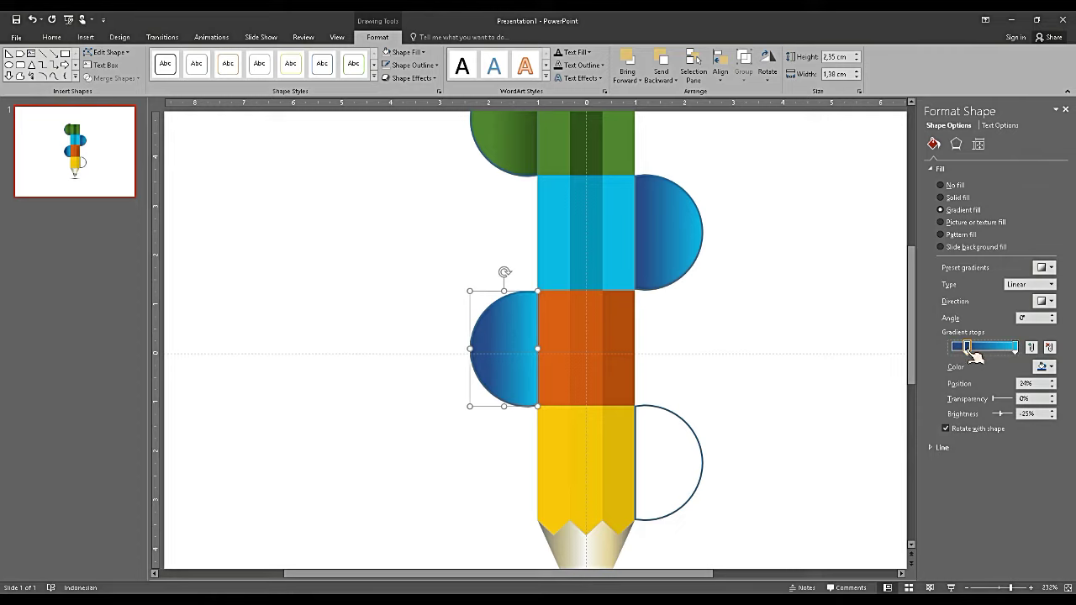
Colour the gradient stops orange and dark orange, placing the orange stop at about 63%
{"action": "left_click", "coordinate": [1046, 366]}
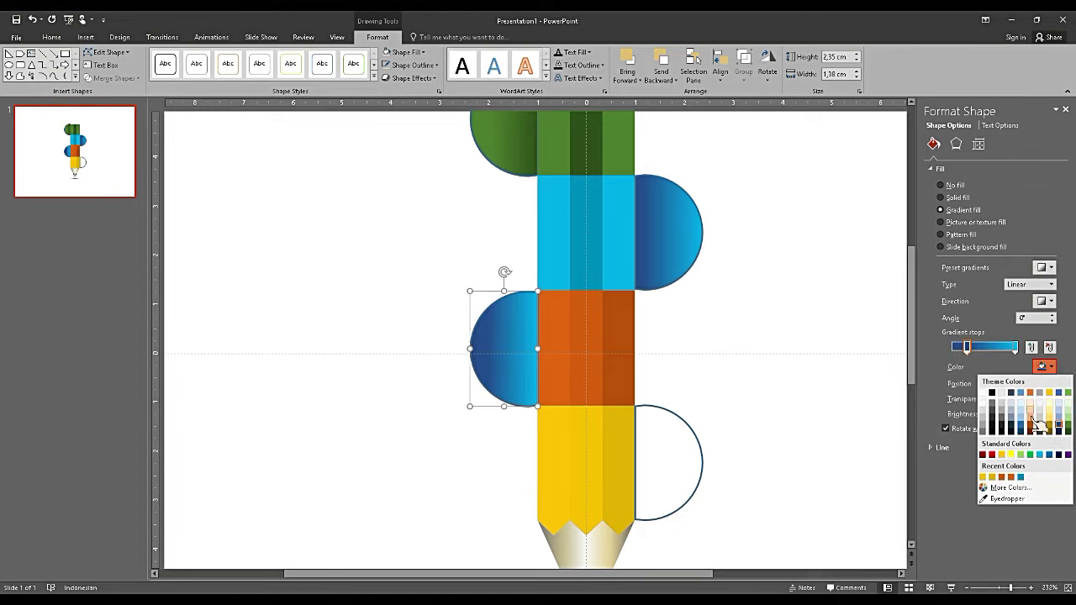
{"action": "left_click", "coordinate": [1011, 477]}
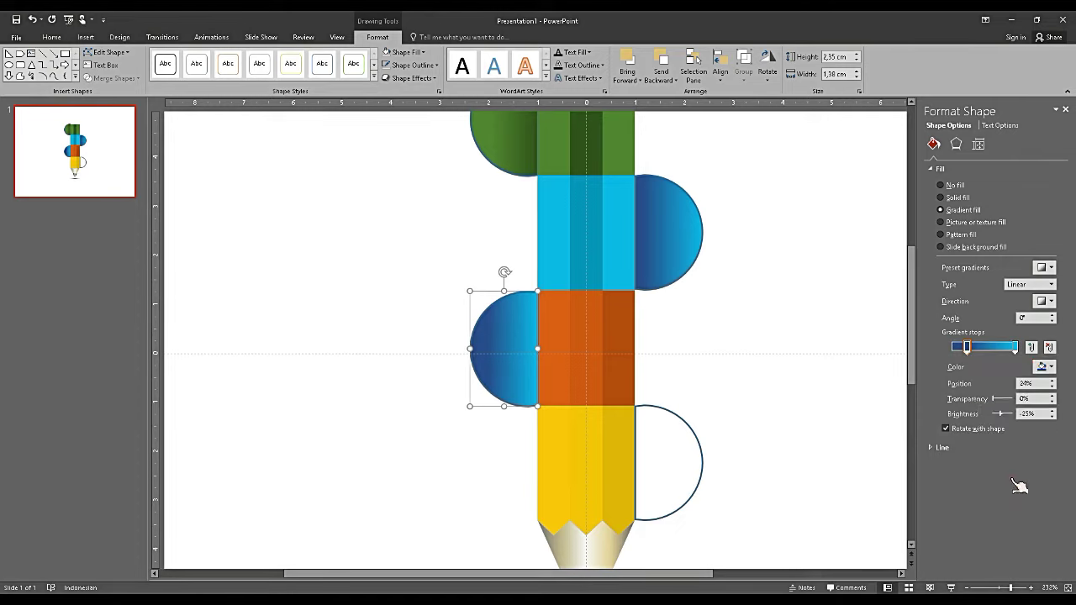
{"action": "left_click", "coordinate": [1014, 348]}
{"action": "left_click", "coordinate": [1056, 370]}
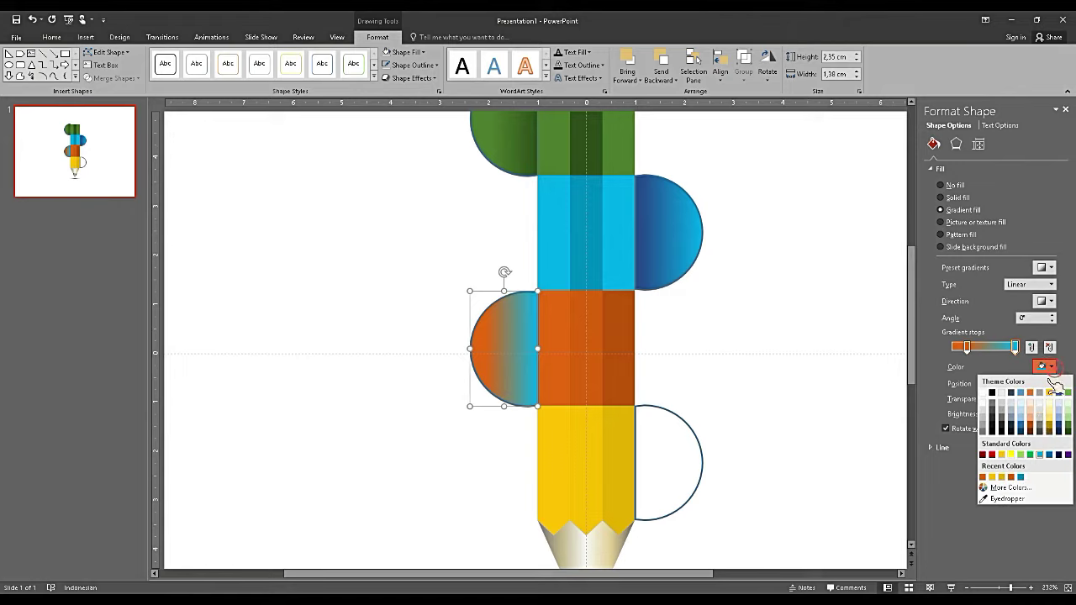
{"action": "left_click", "coordinate": [1034, 433]}
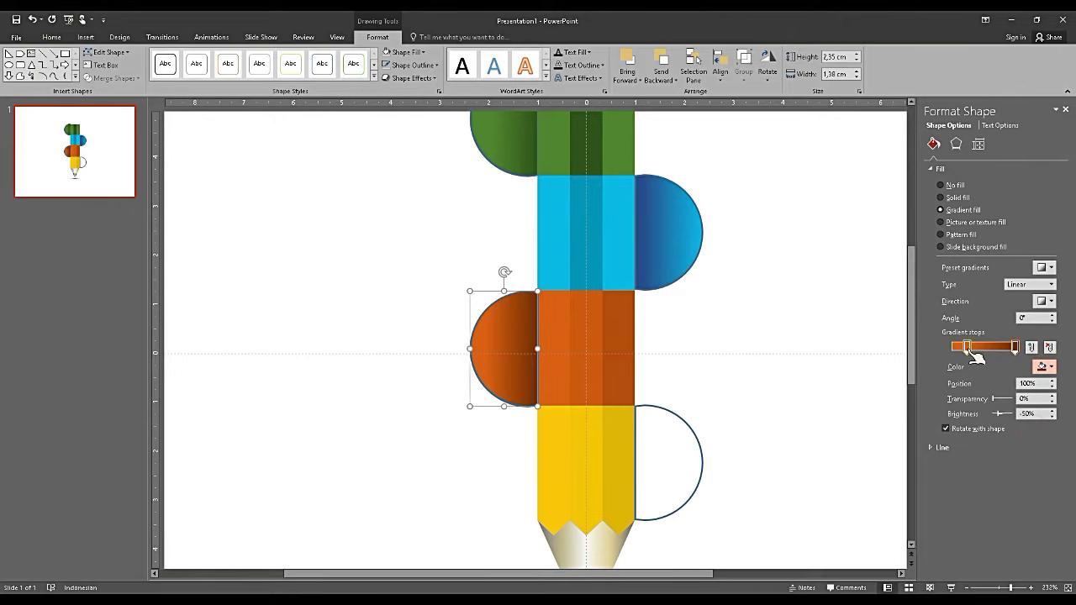
{"action": "left_click_drag", "start_coordinate": [966, 347], "coordinate": [994, 349]}
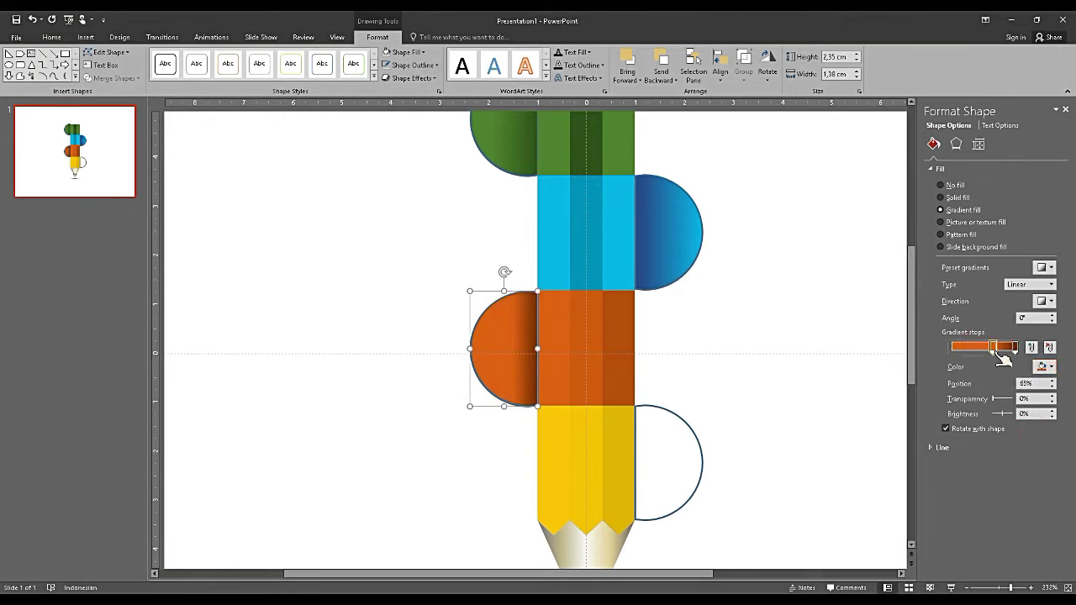
{"action": "left_click_drag", "start_coordinate": [1002, 353], "coordinate": [996, 353]}
Fill the right half-circle with a gradient: yellow end stop, darker gold middle stop shifted left
{"action": "left_click", "coordinate": [681, 421]}
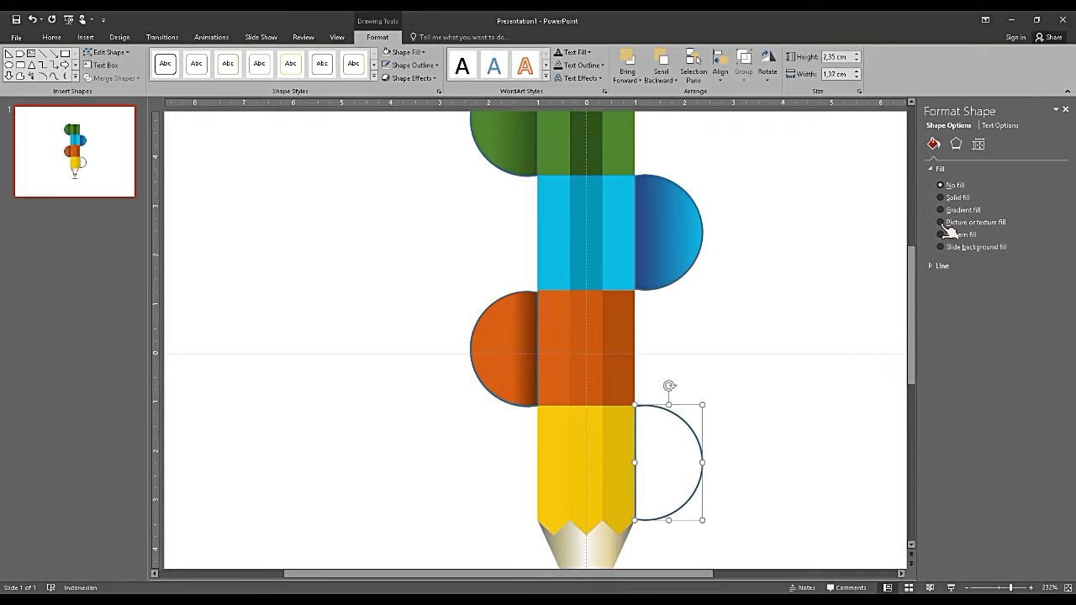
{"action": "left_click", "coordinate": [964, 211]}
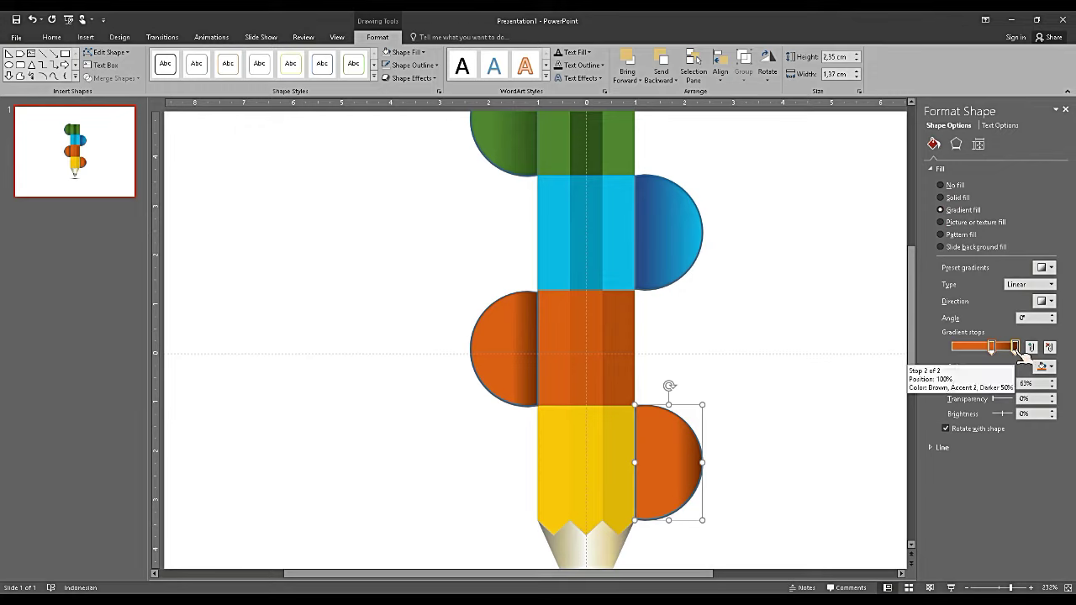
{"action": "left_click", "coordinate": [1051, 367]}
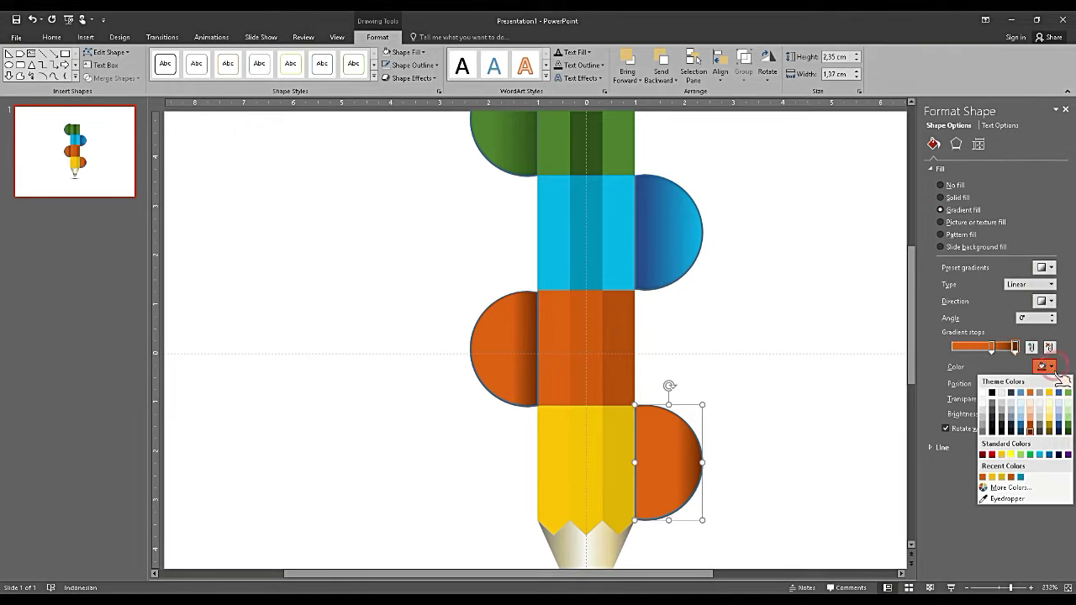
{"action": "left_click", "coordinate": [1008, 455]}
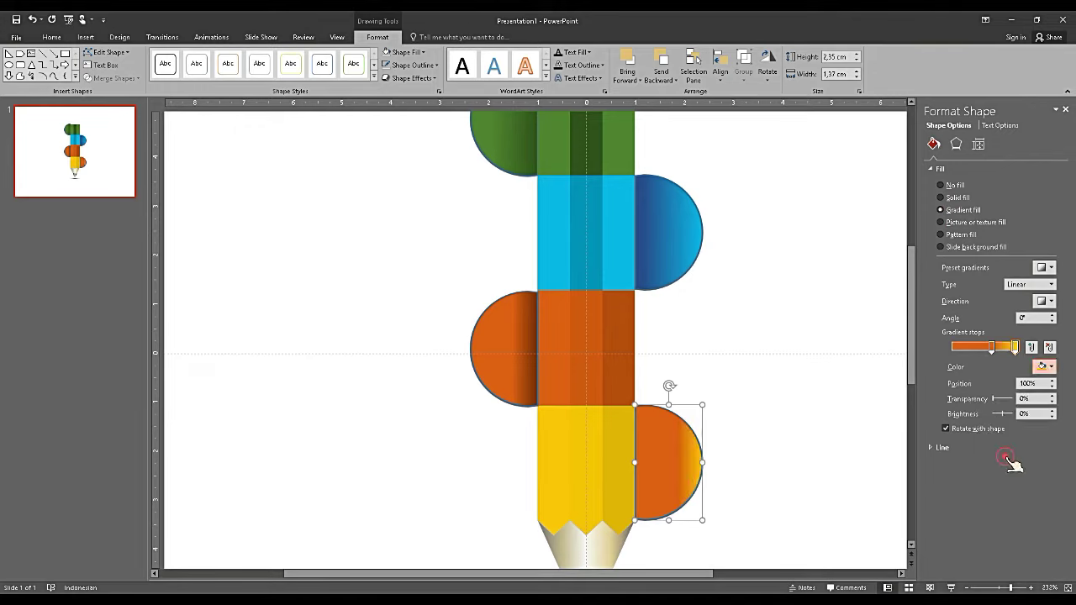
{"action": "left_click", "coordinate": [992, 346]}
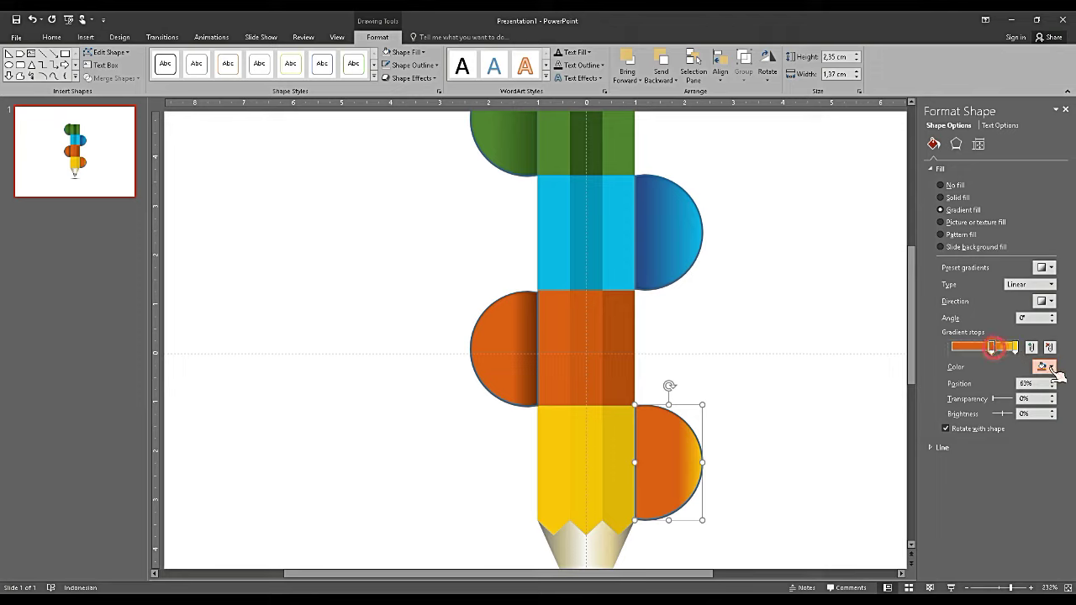
{"action": "left_click", "coordinate": [1050, 367]}
{"action": "left_click", "coordinate": [1050, 422]}
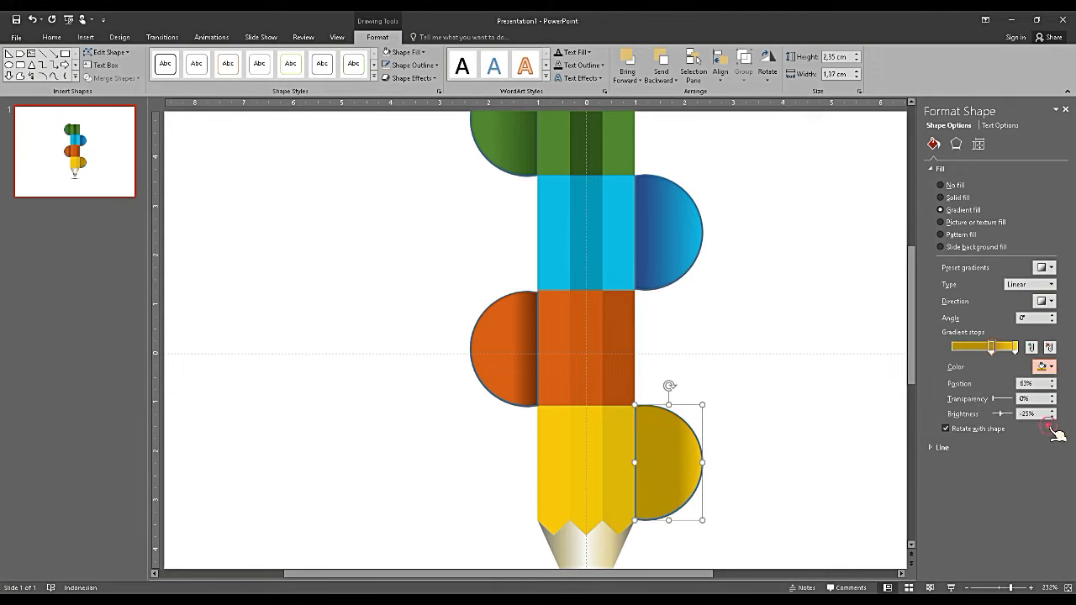
{"action": "left_click_drag", "start_coordinate": [993, 347], "coordinate": [959, 348]}
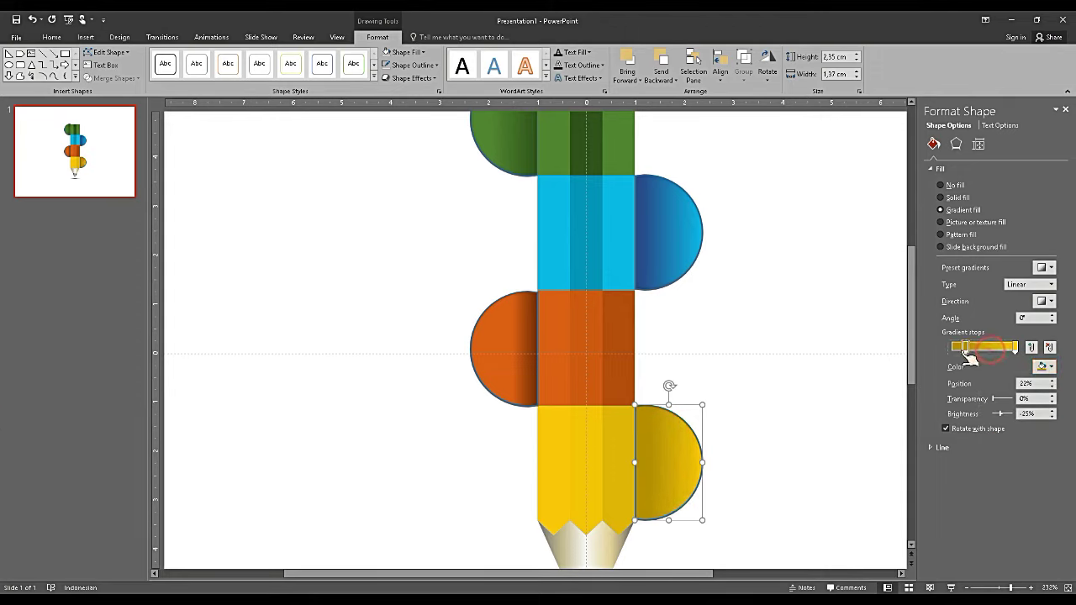
{"action": "left_click", "coordinate": [763, 352]}
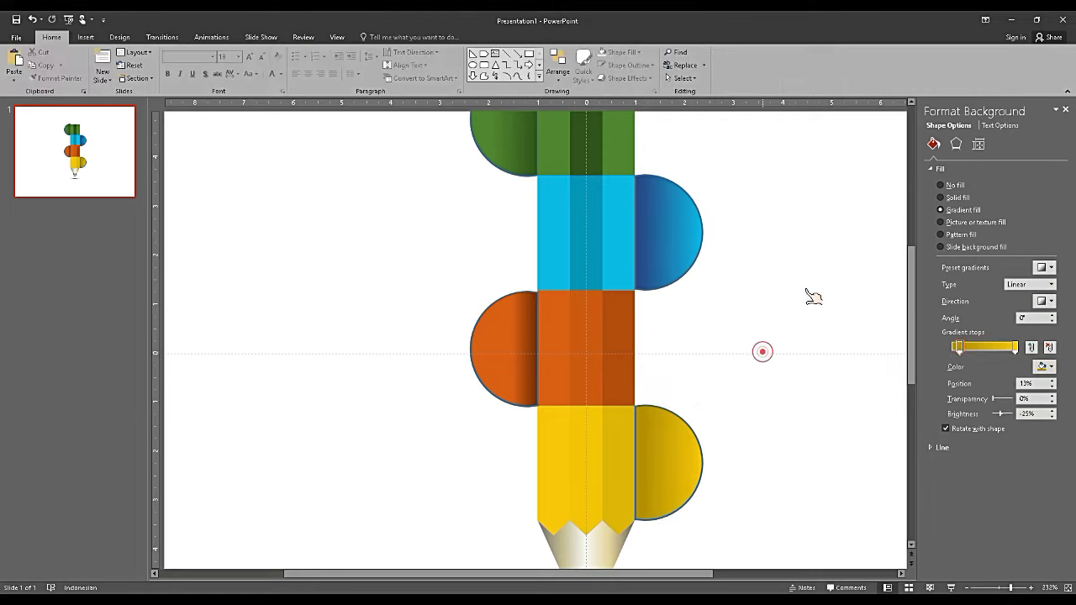
Set No Outline on the blue, orange, yellow and green half-circles together
{"action": "left_click", "coordinate": [702, 445]}
{"action": "left_click", "coordinate": [516, 344], "text": "shift"}
{"action": "left_click", "coordinate": [656, 269], "text": "shift"}
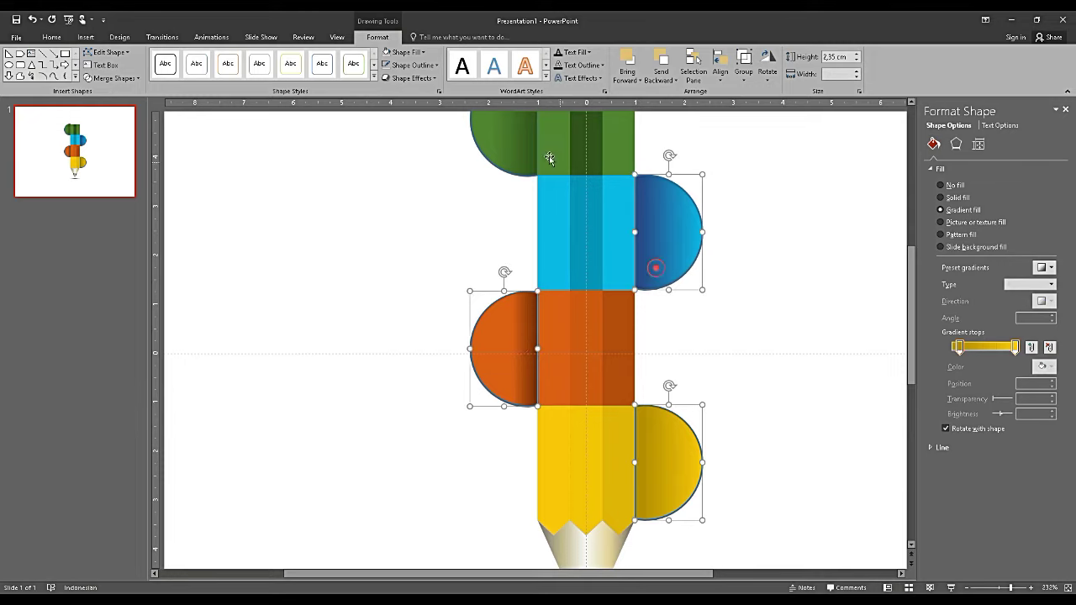
{"action": "left_click", "coordinate": [505, 145], "text": "shift"}
{"action": "left_click", "coordinate": [434, 65]}
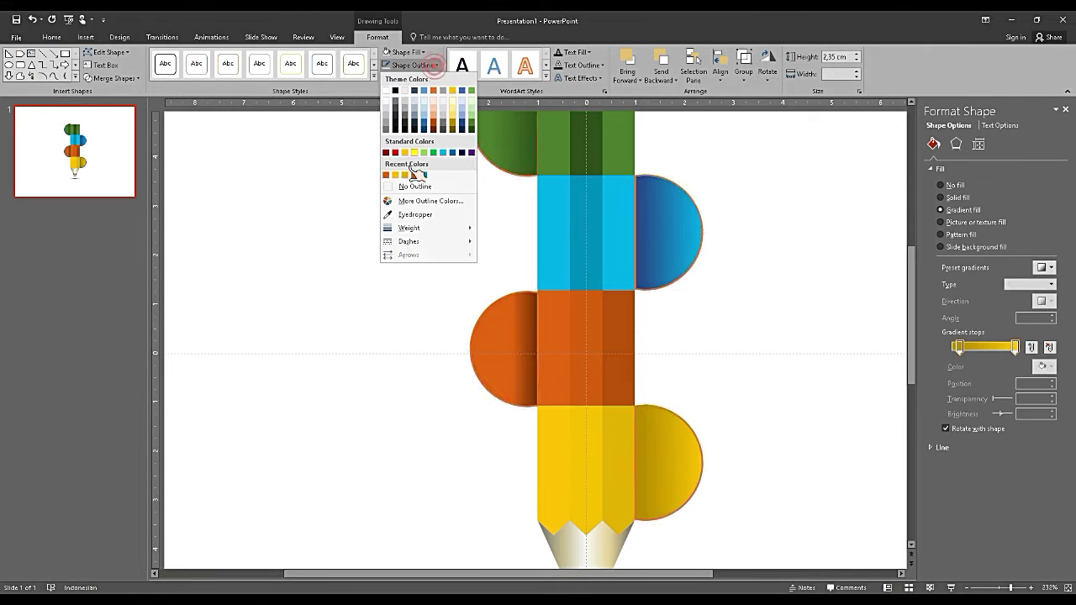
{"action": "left_click", "coordinate": [414, 186]}
{"action": "left_click", "coordinate": [403, 226]}
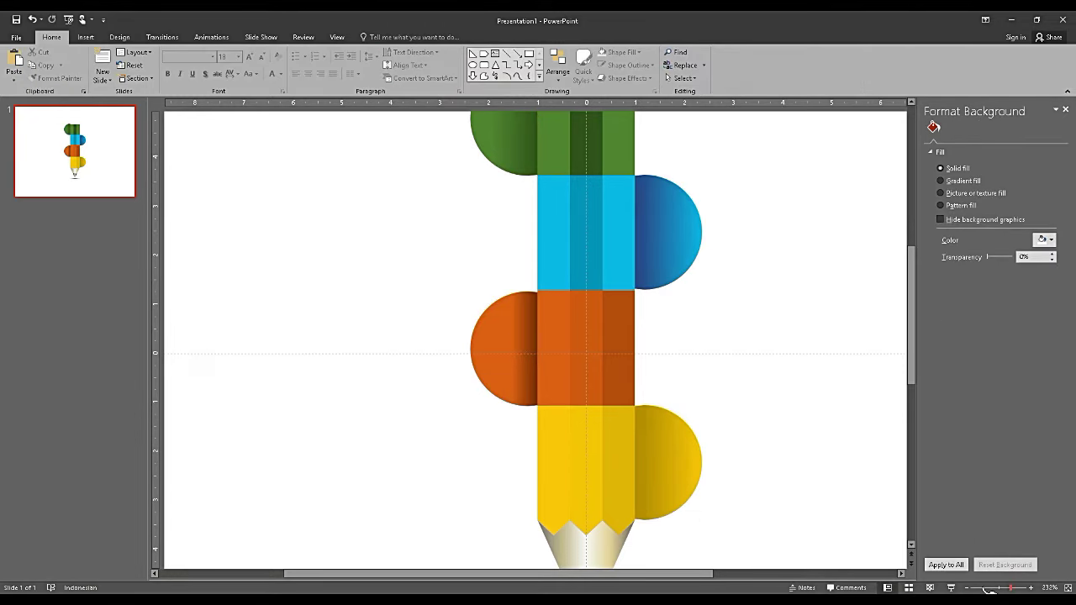
{"action": "left_click", "coordinate": [1005, 588]}
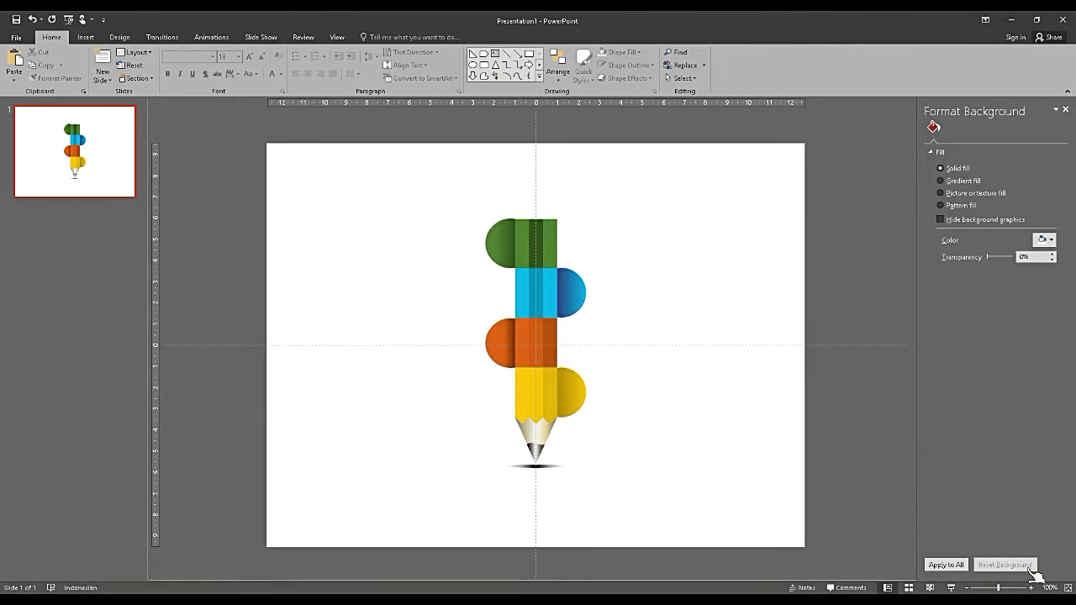
{"action": "left_click", "coordinate": [1012, 588]}
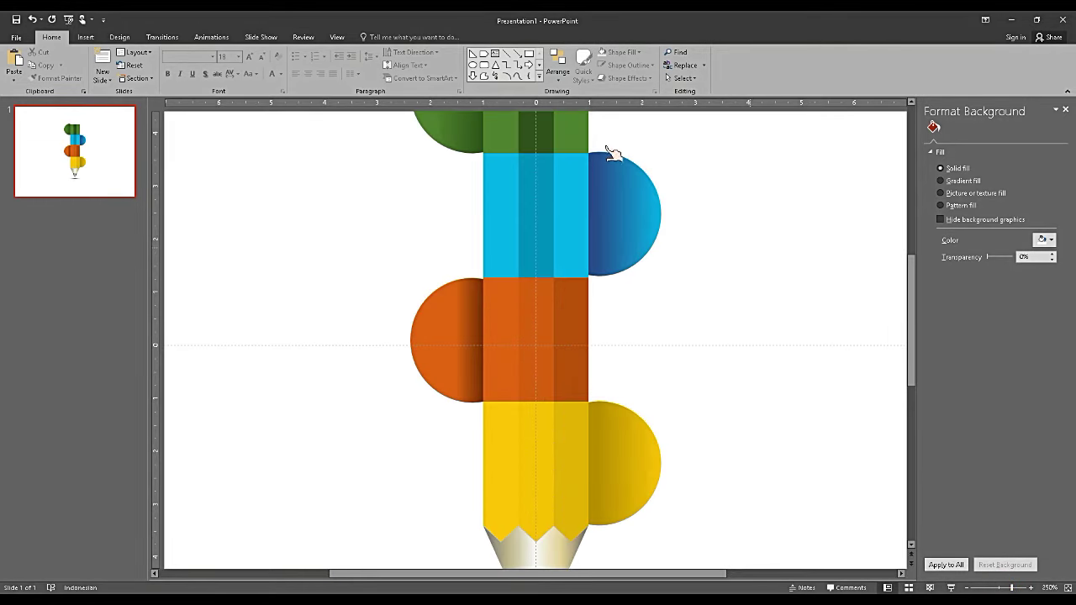
{"action": "scroll", "coordinate": [611, 153], "scroll_direction": "up", "scroll_amount": 2}
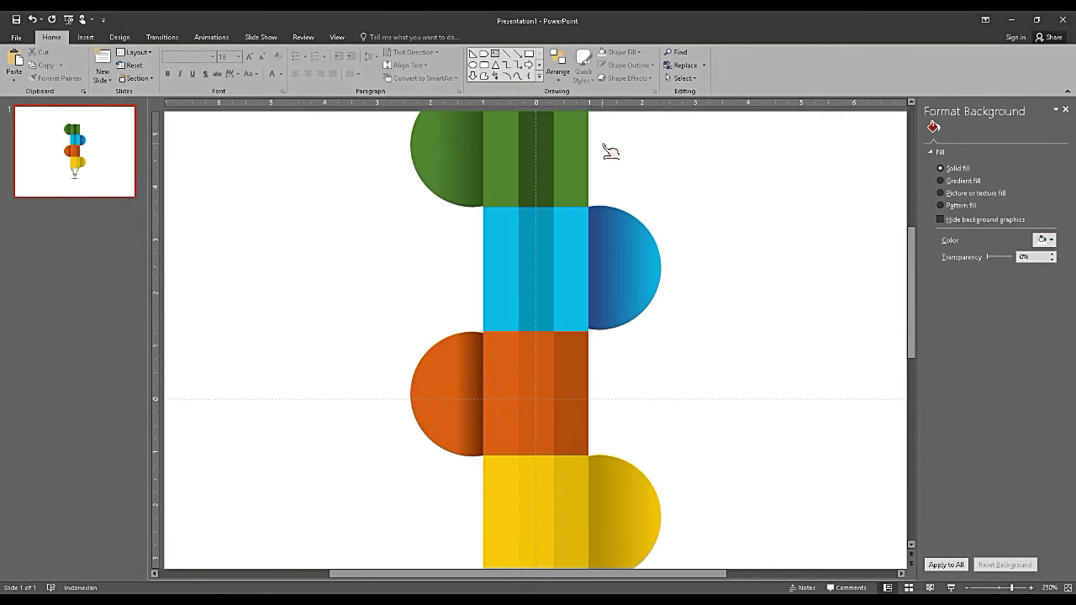
{"action": "scroll", "coordinate": [611, 153], "scroll_direction": "up", "scroll_amount": 1}
{"action": "scroll", "coordinate": [605, 183], "scroll_direction": "up", "scroll_amount": 1}
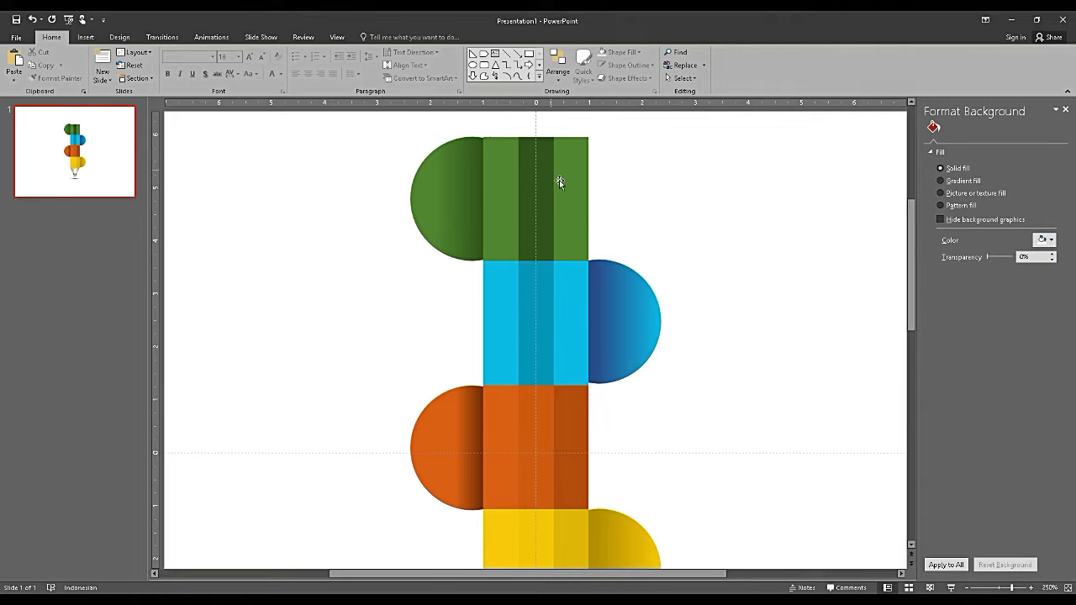
Draw a thin rectangle bar extending right from the pencil's top segment and align it
{"action": "left_click", "coordinate": [530, 55]}
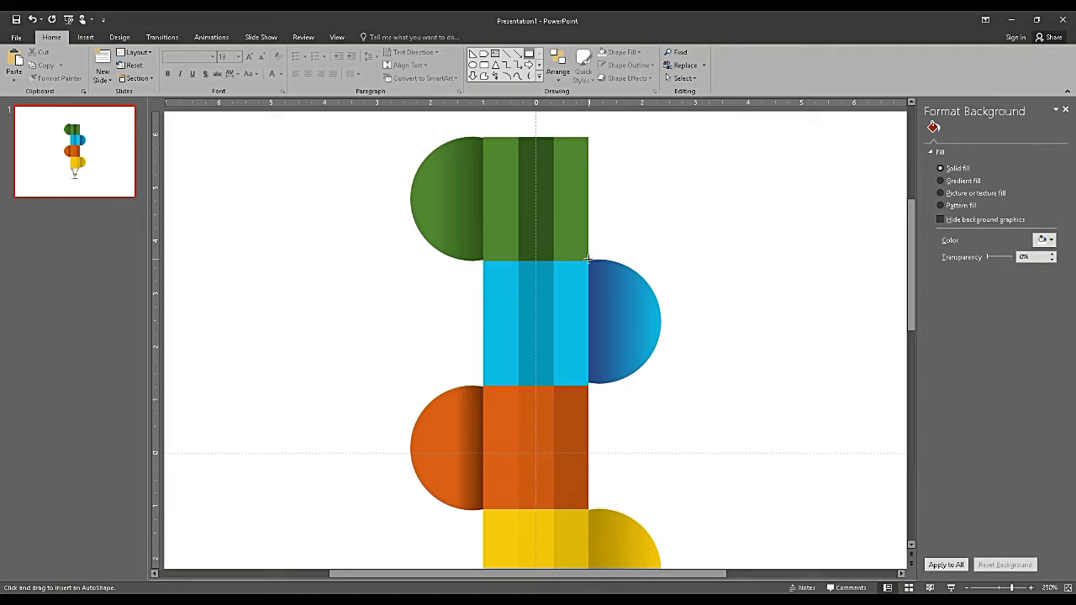
{"action": "left_click_drag", "start_coordinate": [618, 258], "coordinate": [858, 262]}
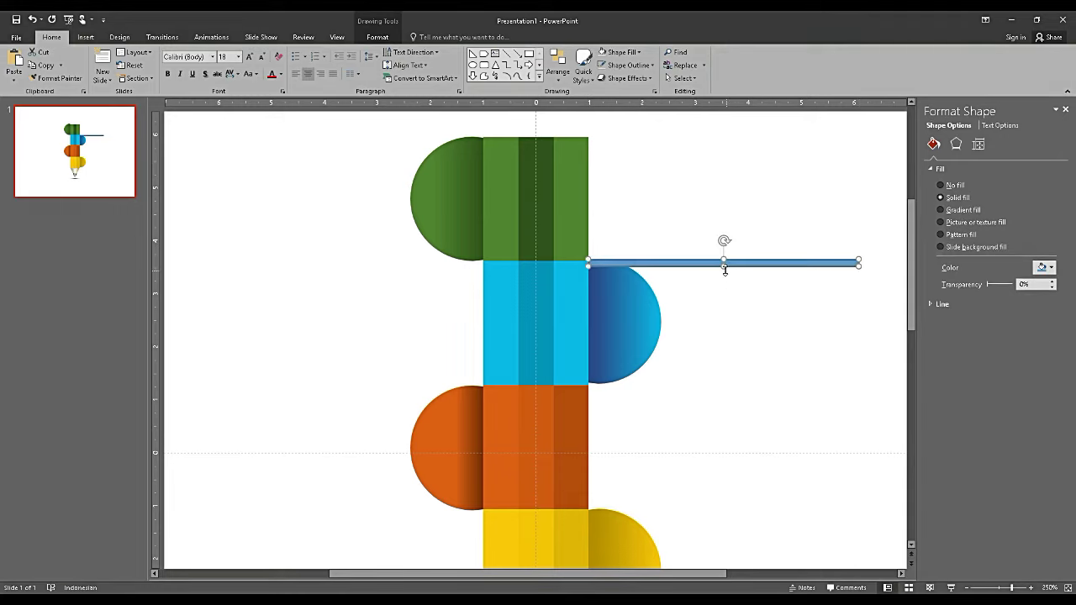
{"action": "left_click_drag", "start_coordinate": [722, 265], "coordinate": [719, 263]}
{"action": "left_click_drag", "start_coordinate": [1027, 589], "coordinate": [1018, 589]}
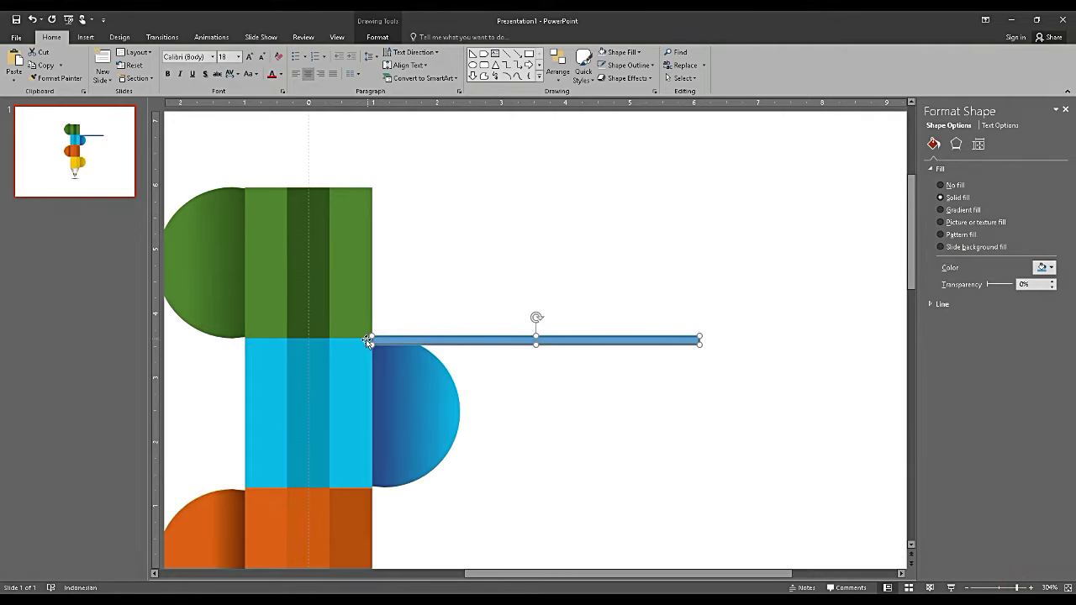
{"action": "scroll", "coordinate": [379, 349], "scroll_direction": "up", "scroll_amount": 1}
{"action": "left_click_drag", "start_coordinate": [384, 367], "coordinate": [383, 359]}
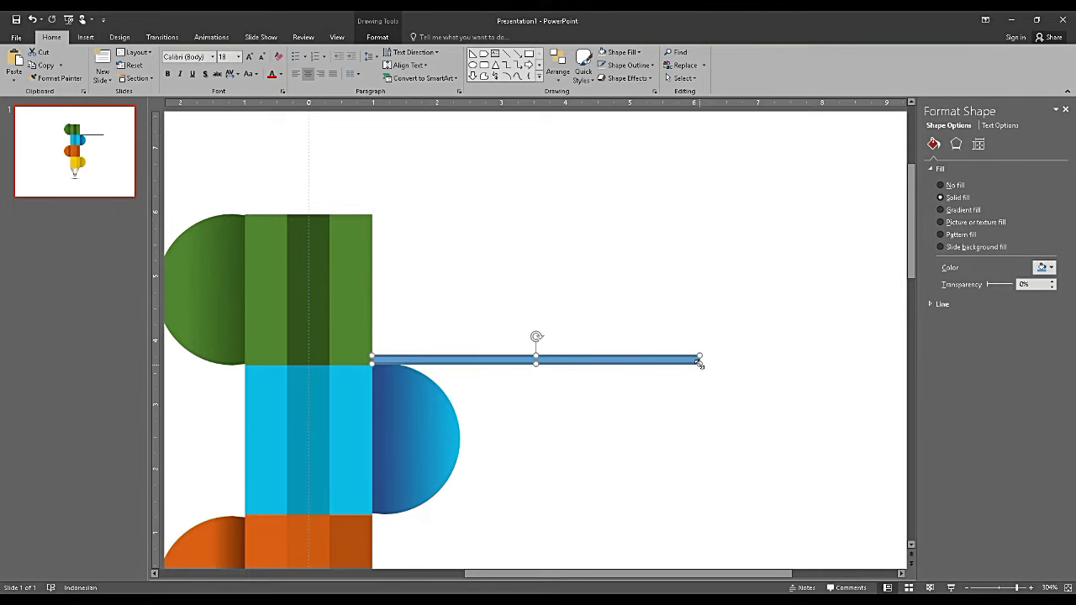
{"action": "left_click_drag", "start_coordinate": [699, 363], "coordinate": [776, 357]}
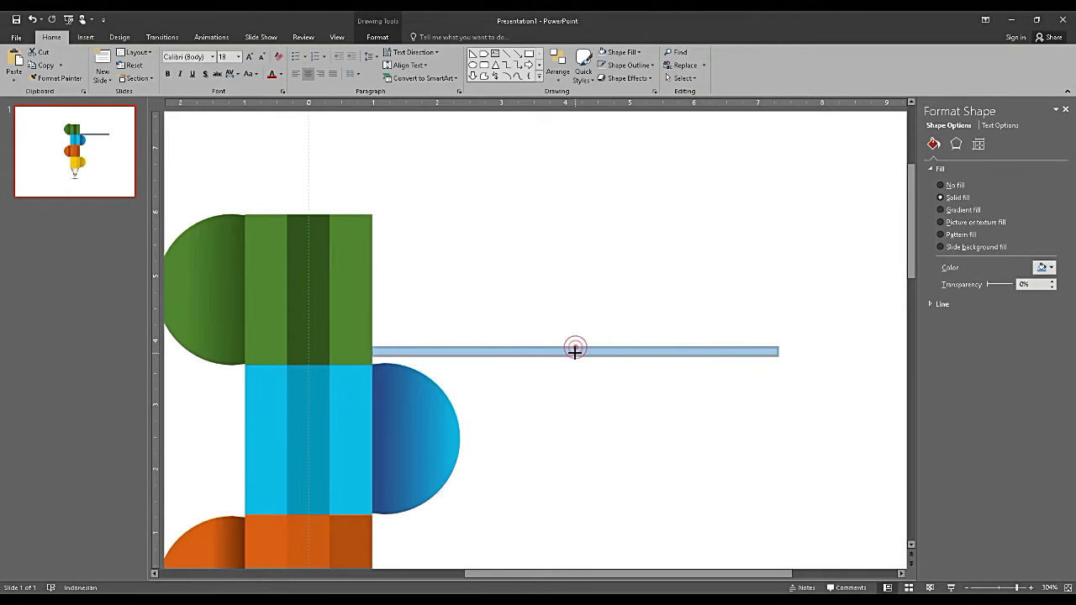
{"action": "left_click_drag", "start_coordinate": [487, 353], "coordinate": [485, 363]}
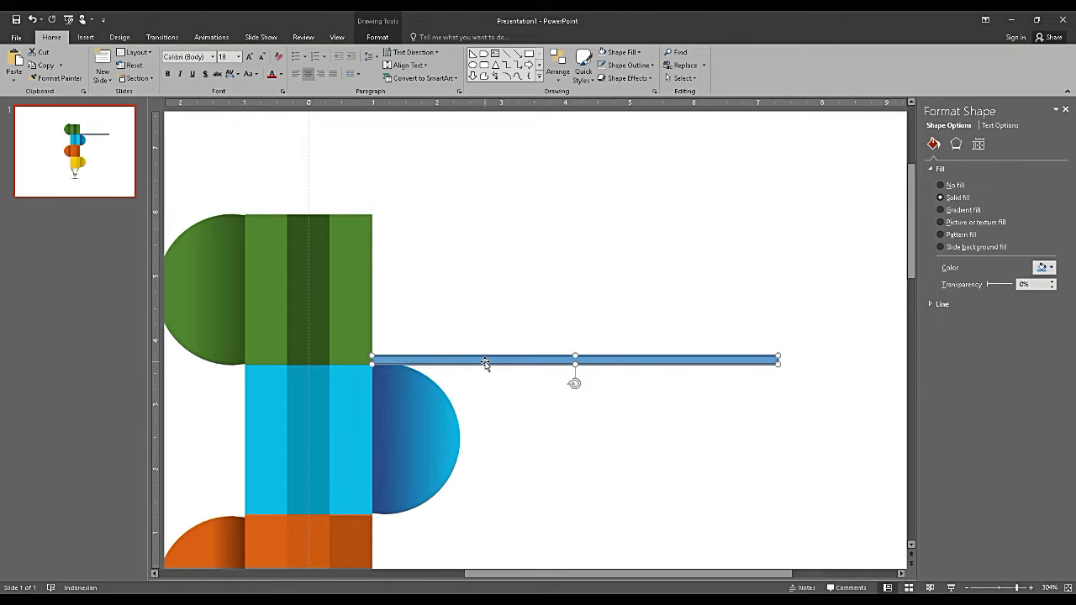
Fill the thin bar dark green and remove its outline
{"action": "left_click", "coordinate": [1051, 268]}
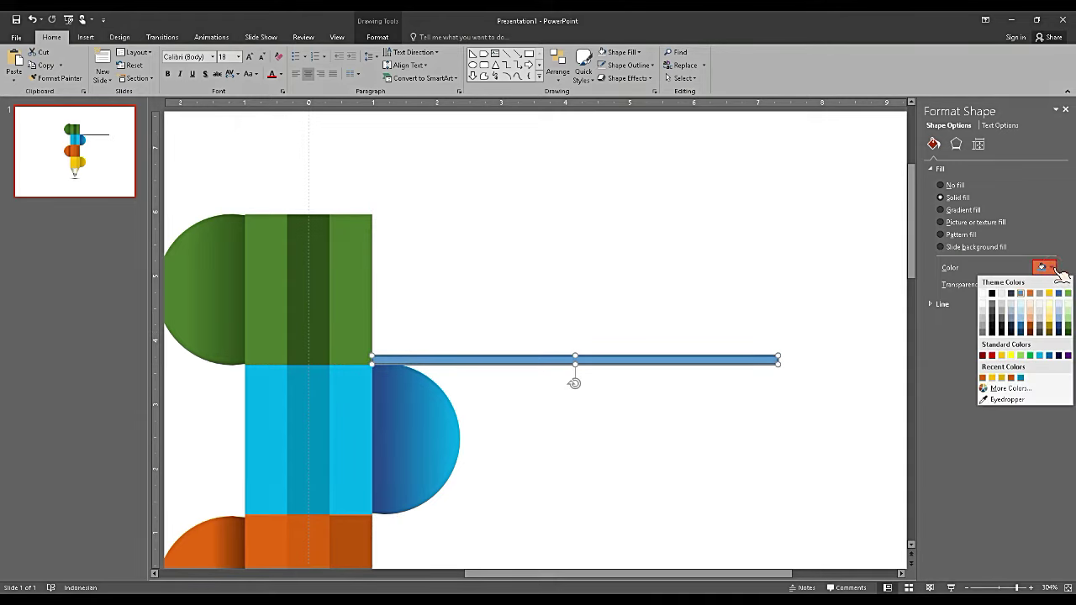
{"action": "left_click", "coordinate": [1067, 332]}
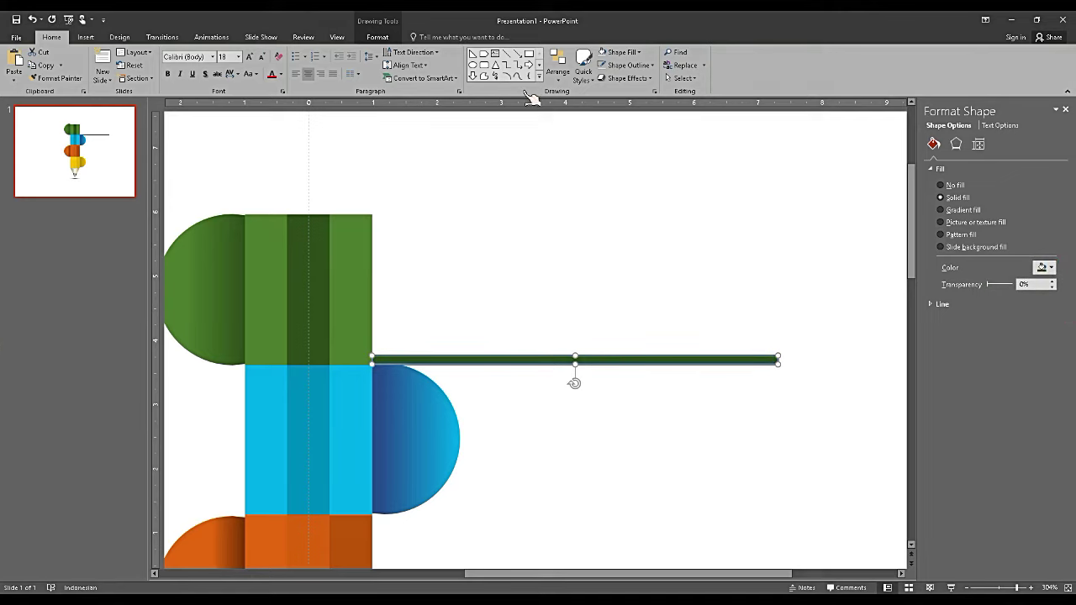
{"action": "left_click", "coordinate": [626, 65]}
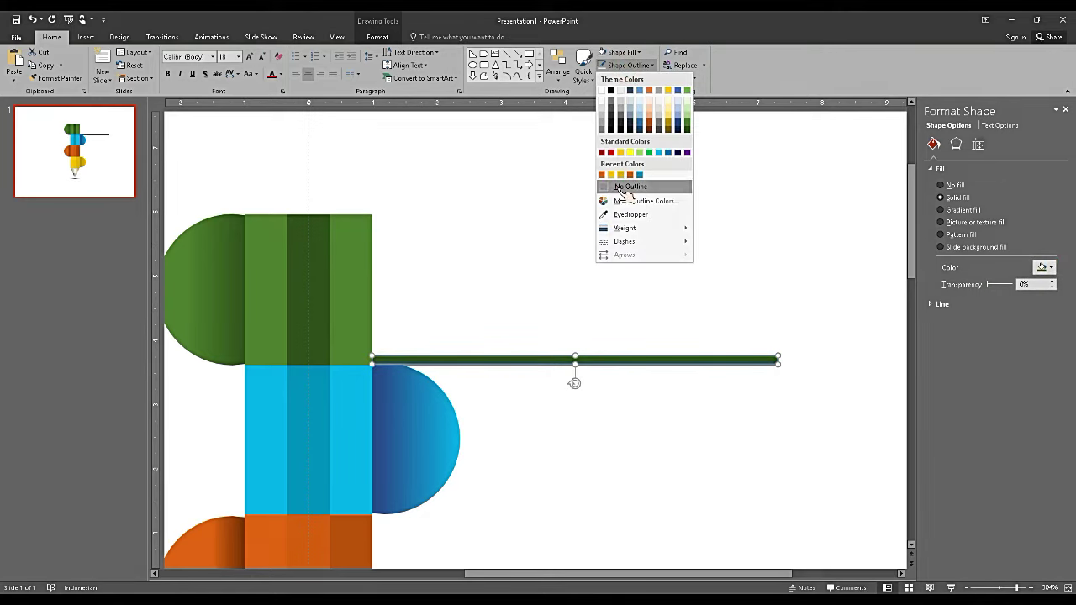
{"action": "left_click", "coordinate": [625, 187]}
{"action": "left_click", "coordinate": [621, 271]}
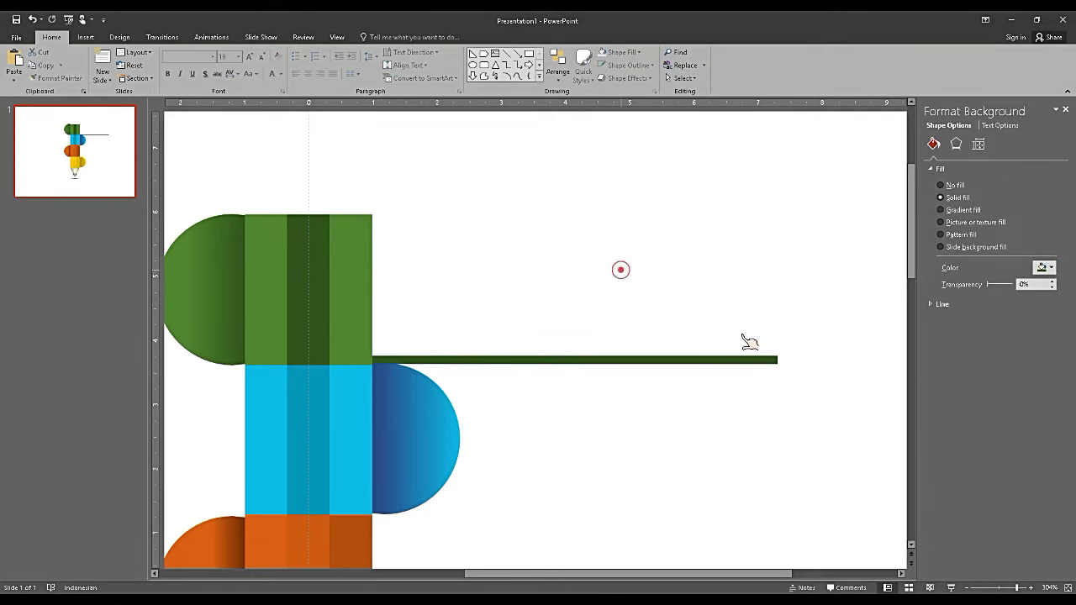
{"action": "left_click", "coordinate": [1007, 590]}
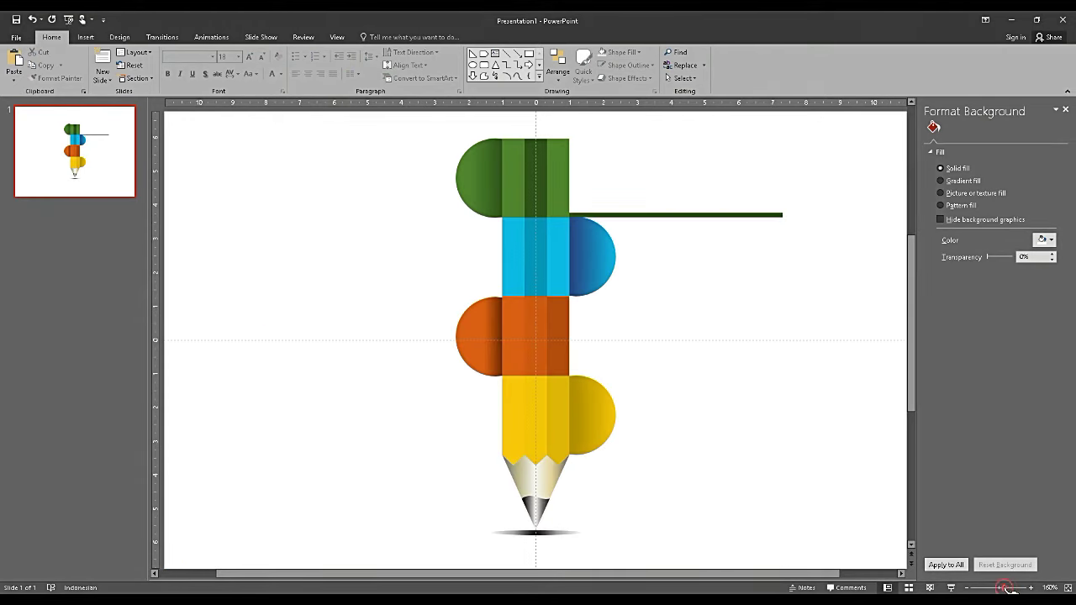
Duplicate the green bar, move the copy left of the blue segment, and colour it light blue
{"action": "left_click", "coordinate": [720, 216]}
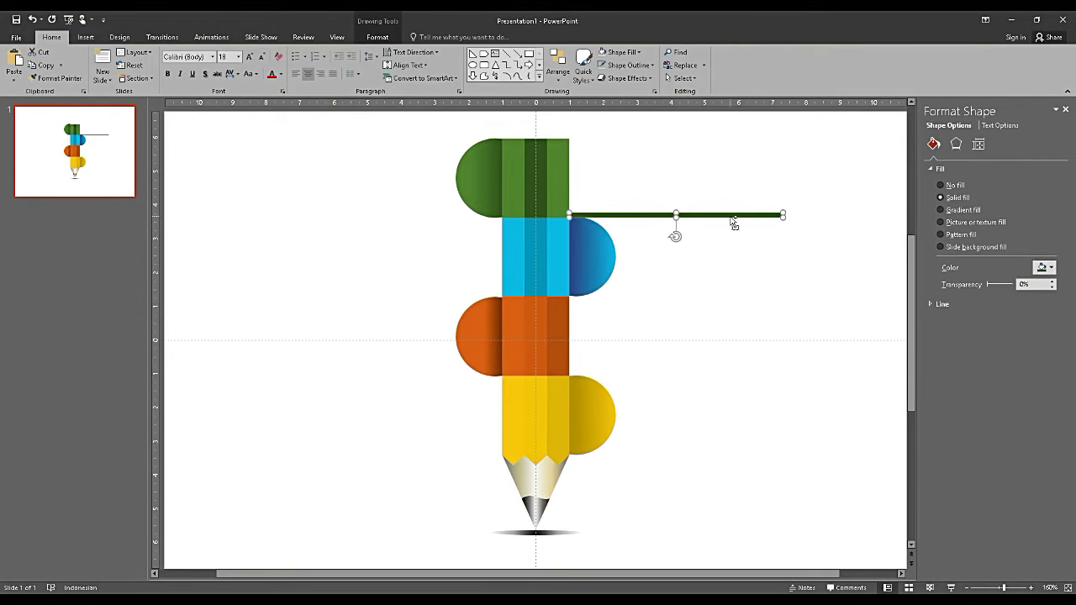
{"action": "key", "text": "ctrl+f"}
{"action": "left_click", "coordinate": [626, 311]}
{"action": "key", "text": "ctrl+d"}
{"action": "mouse_move", "coordinate": [716, 224]}
{"action": "left_mouse_down"}
{"action": "mouse_move", "coordinate": [395, 285]}
{"action": "mouse_move", "coordinate": [420, 292]}
{"action": "left_mouse_up"}
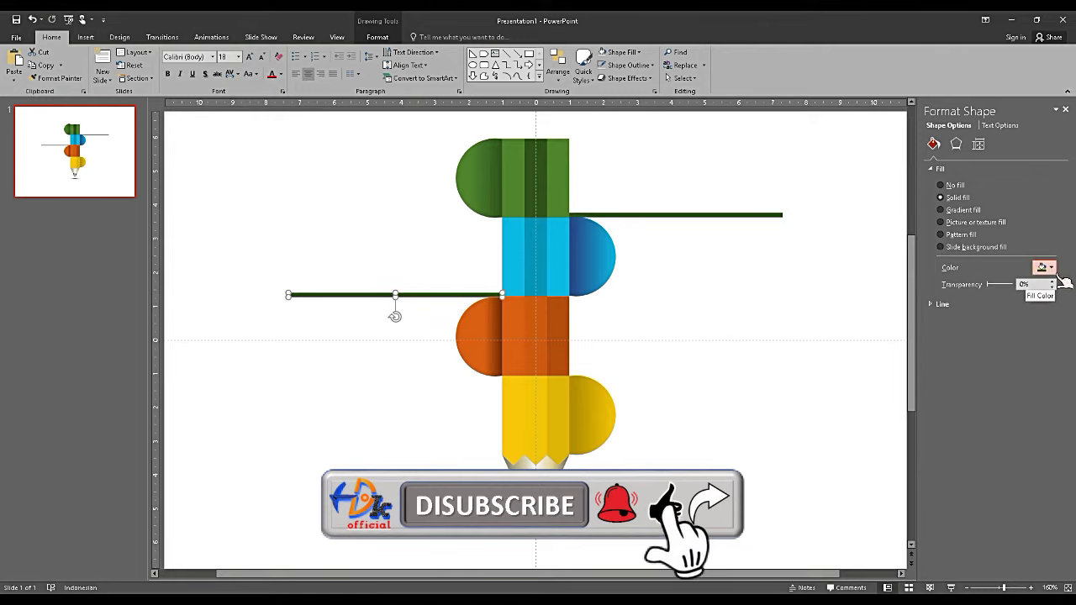
{"action": "left_click", "coordinate": [1050, 267]}
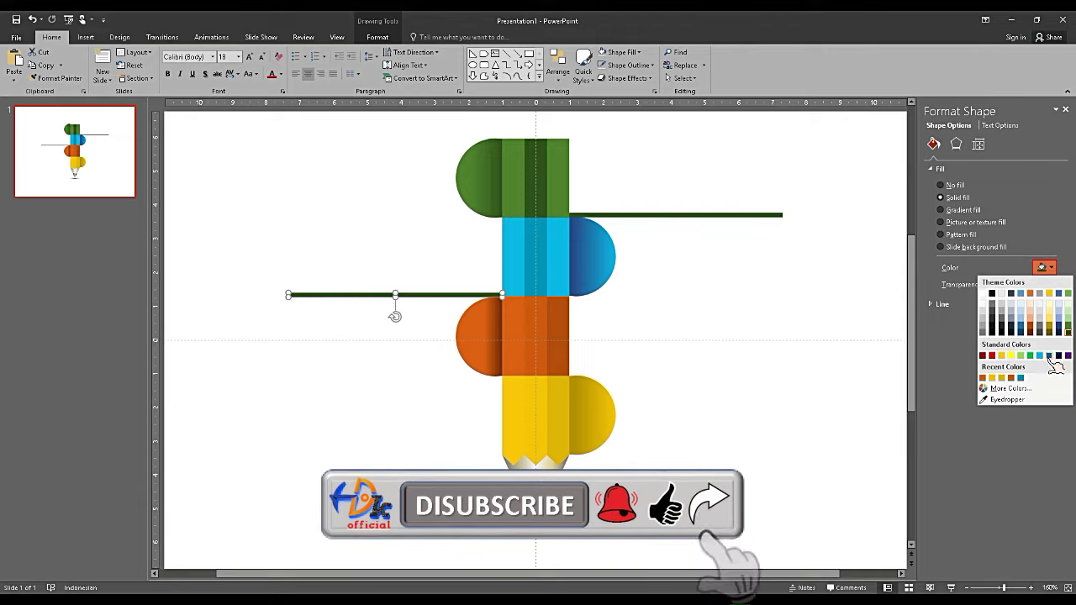
{"action": "left_click", "coordinate": [1049, 355]}
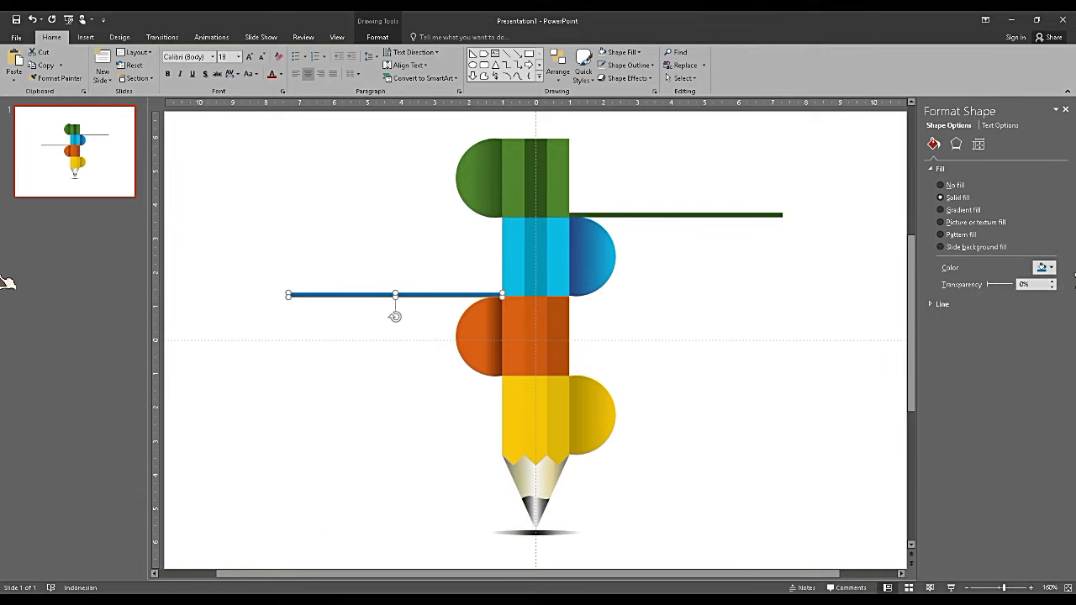
{"action": "left_click", "coordinate": [1051, 268]}
{"action": "left_click", "coordinate": [1037, 353]}
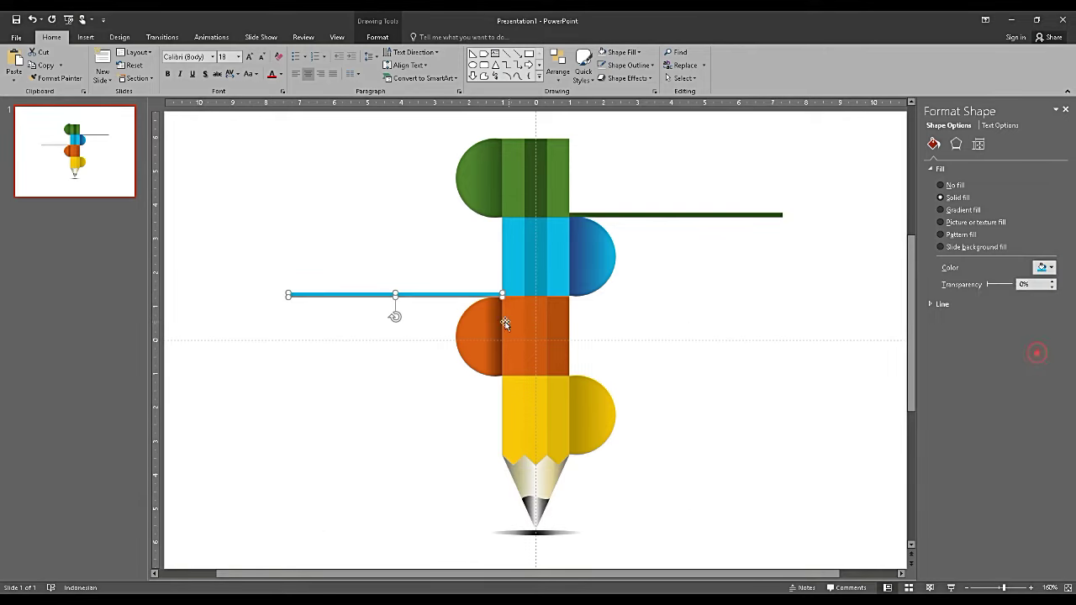
Duplicate both bars and position the copies beside the orange and yellow segments
{"action": "left_click", "coordinate": [602, 215], "text": "shift"}
{"action": "key", "text": "ctrl+d"}
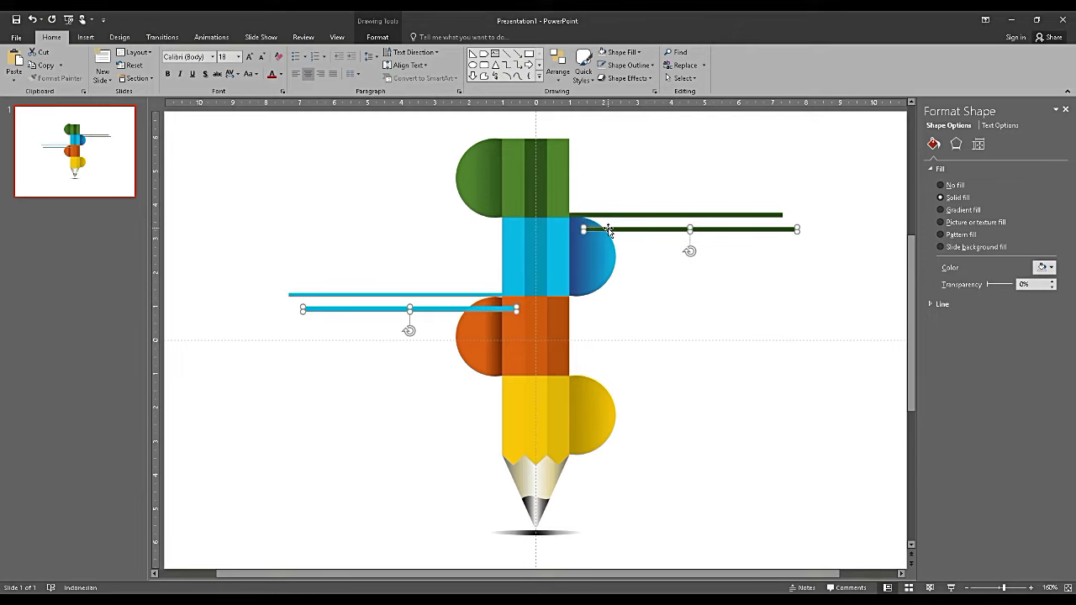
{"action": "left_click_drag", "start_coordinate": [604, 222], "coordinate": [594, 374]}
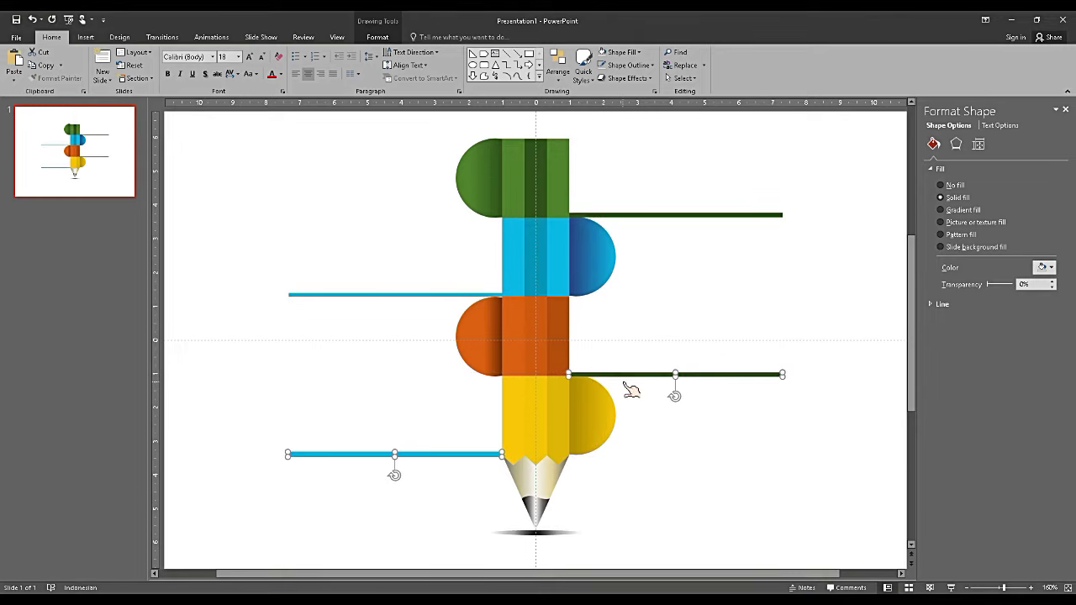
{"action": "key", "text": "ctrl+Up"}
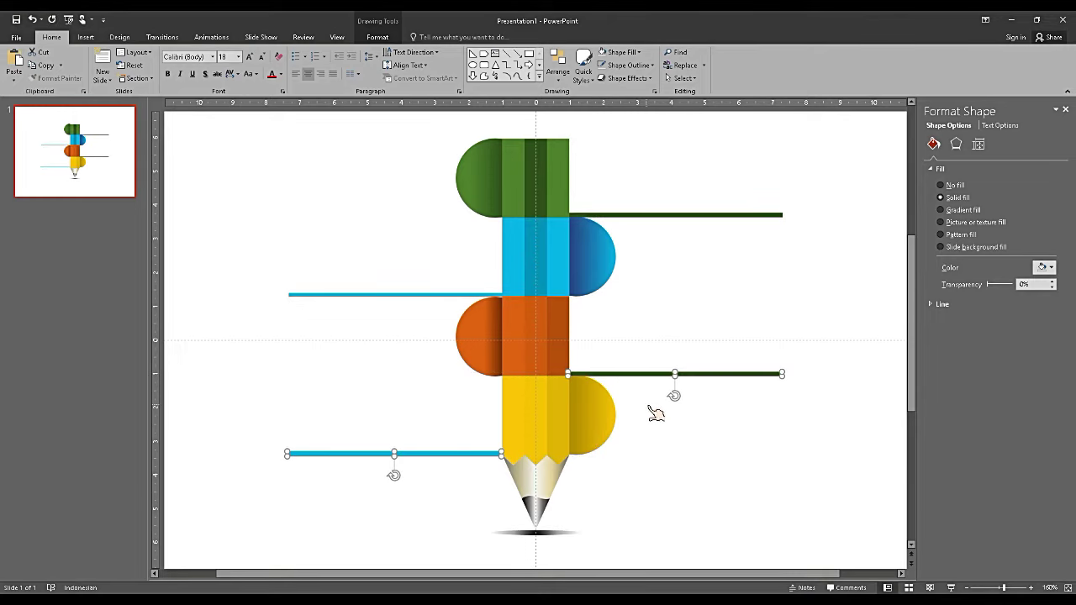
{"action": "left_click", "coordinate": [646, 405]}
{"action": "left_click", "coordinate": [612, 373]}
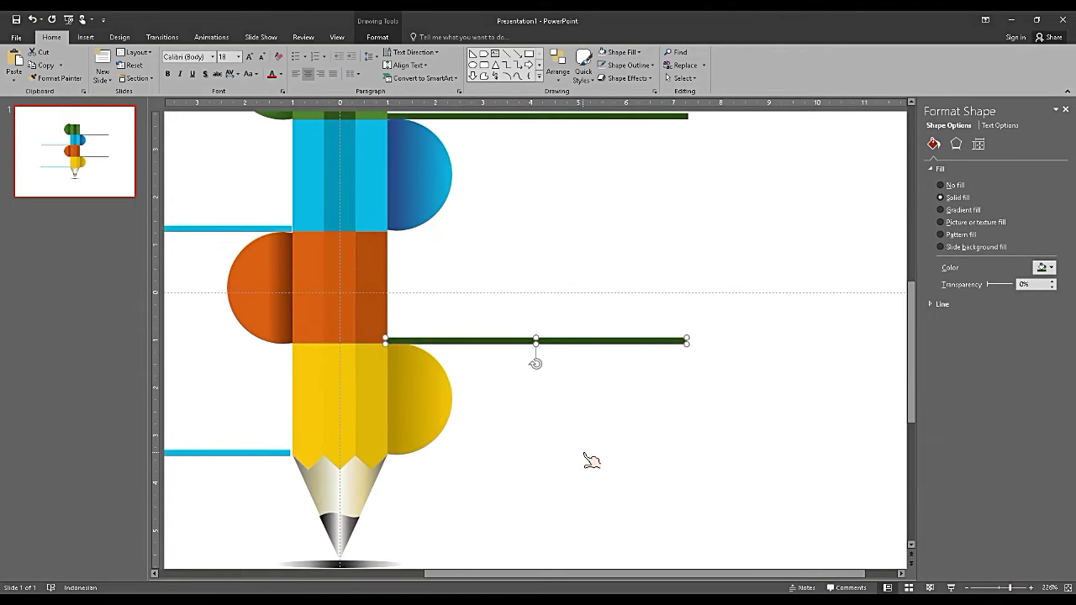
{"action": "key", "text": "ctrl+Up"}
{"action": "left_click", "coordinate": [583, 451]}
{"action": "left_click", "coordinate": [457, 341]}
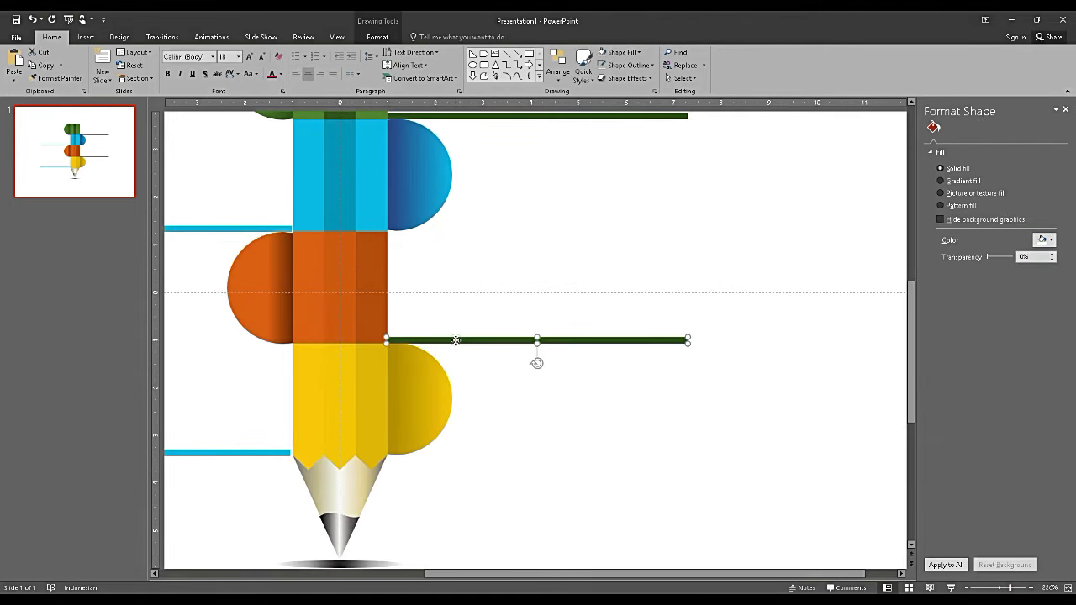
{"action": "key", "text": "ctrl+Down"}
Send the lower green bar behind the pencil segments
{"action": "right_click", "coordinate": [457, 341]}
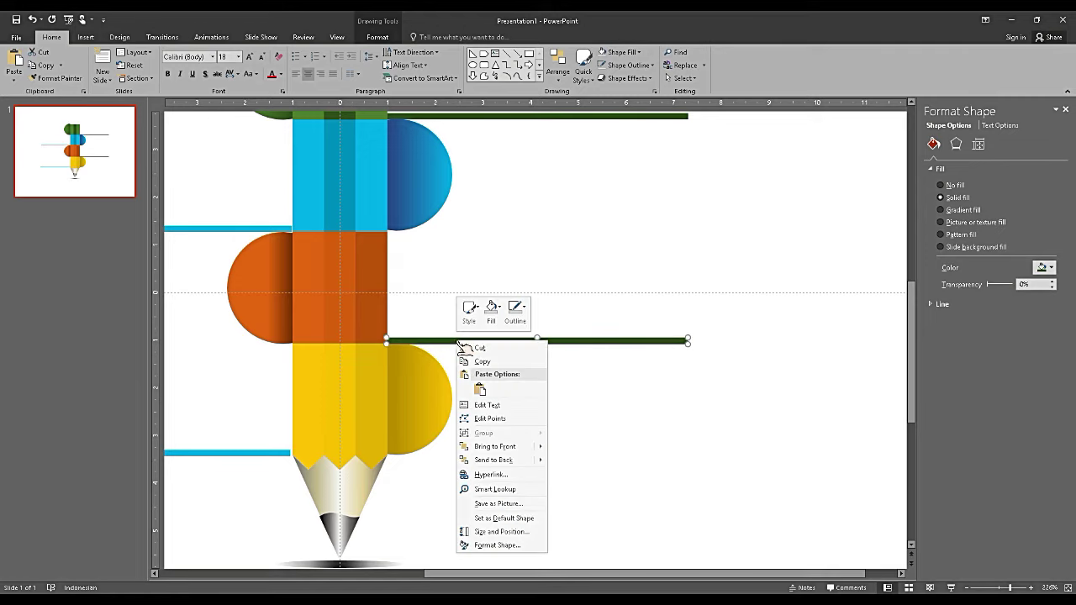
{"action": "left_click", "coordinate": [500, 462]}
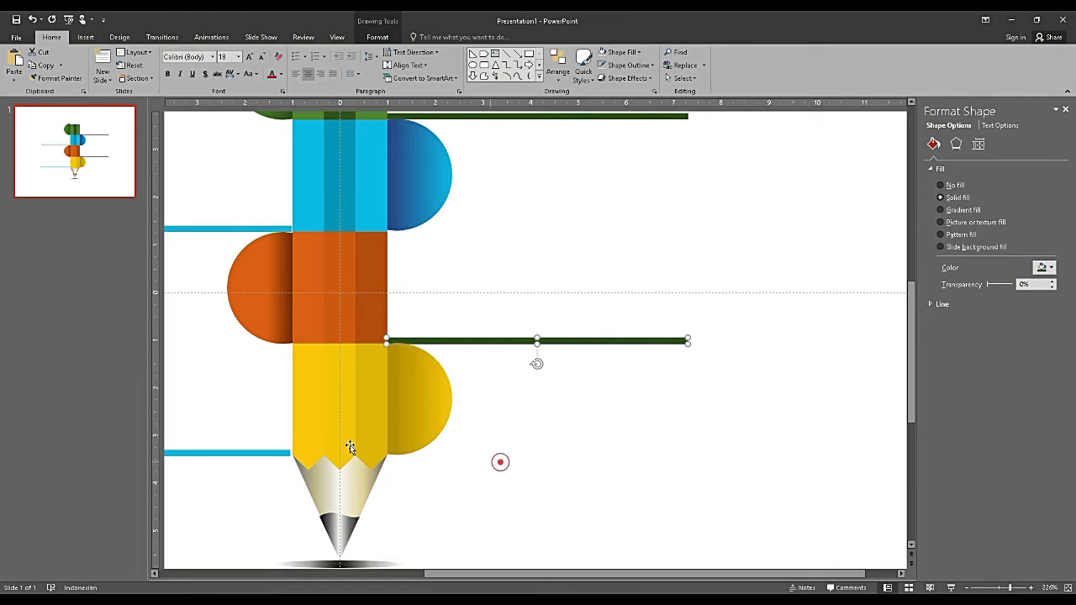
{"action": "left_click", "coordinate": [273, 452]}
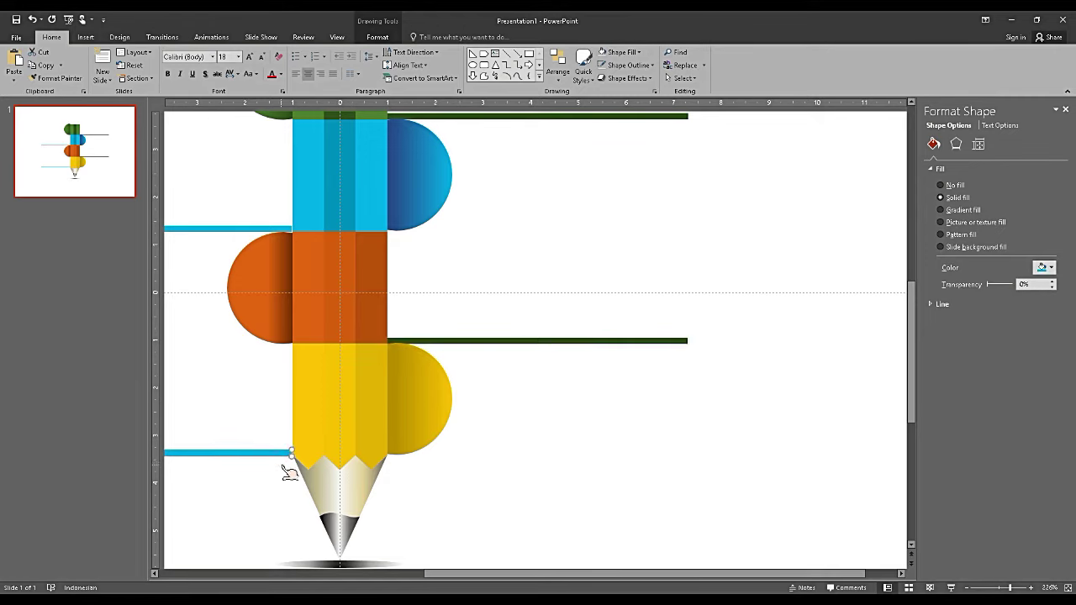
{"action": "left_click", "coordinate": [279, 463]}
Colour the lower left bar yellow and the lower right bar orange
{"action": "left_click", "coordinate": [283, 451]}
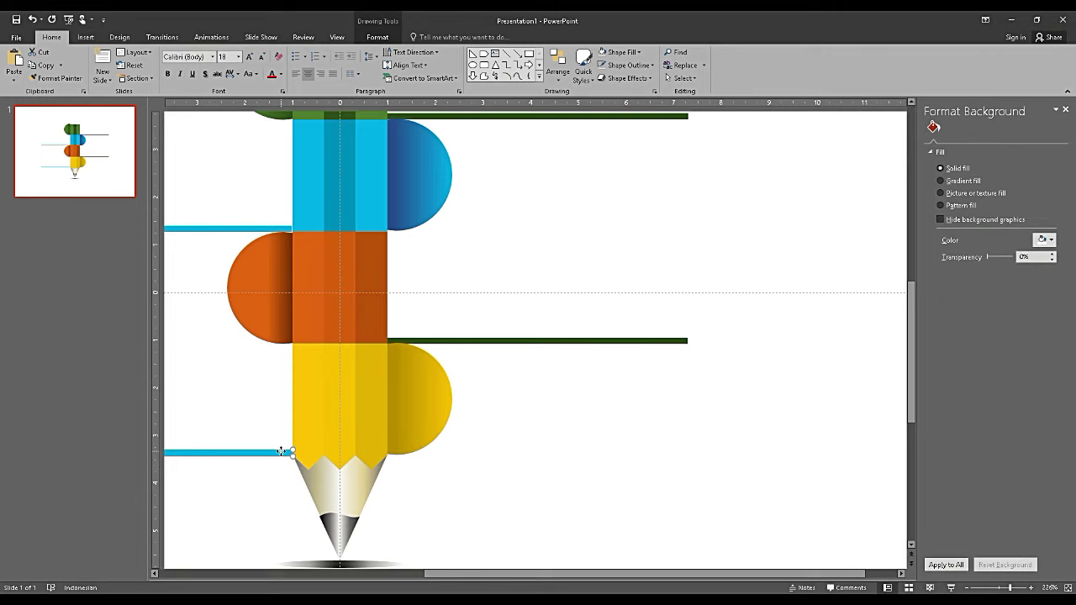
{"action": "left_click", "coordinate": [1051, 267]}
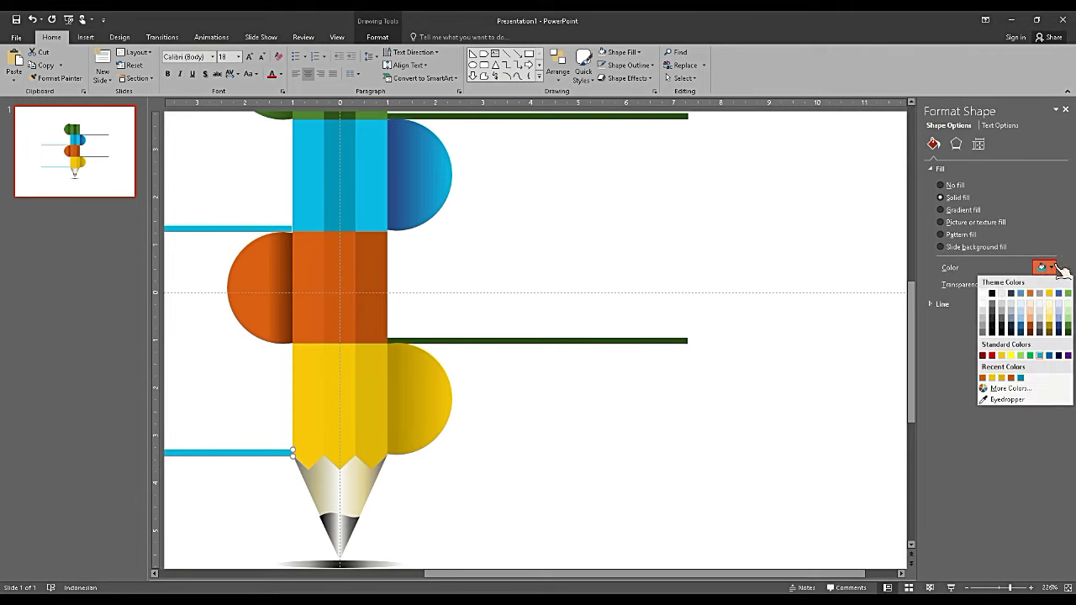
{"action": "left_click", "coordinate": [1002, 354]}
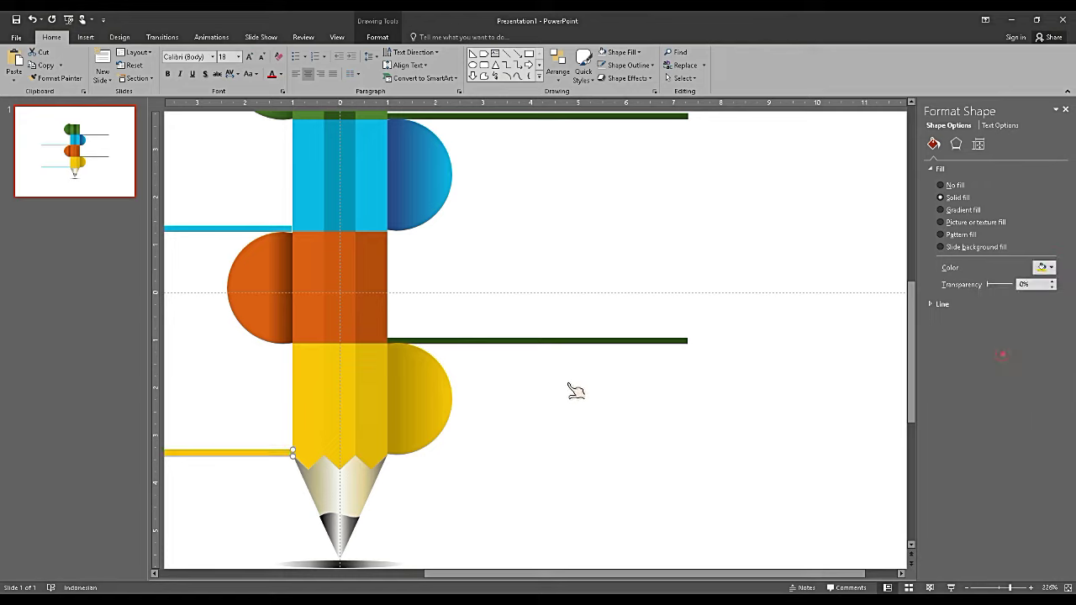
{"action": "left_click", "coordinate": [553, 342]}
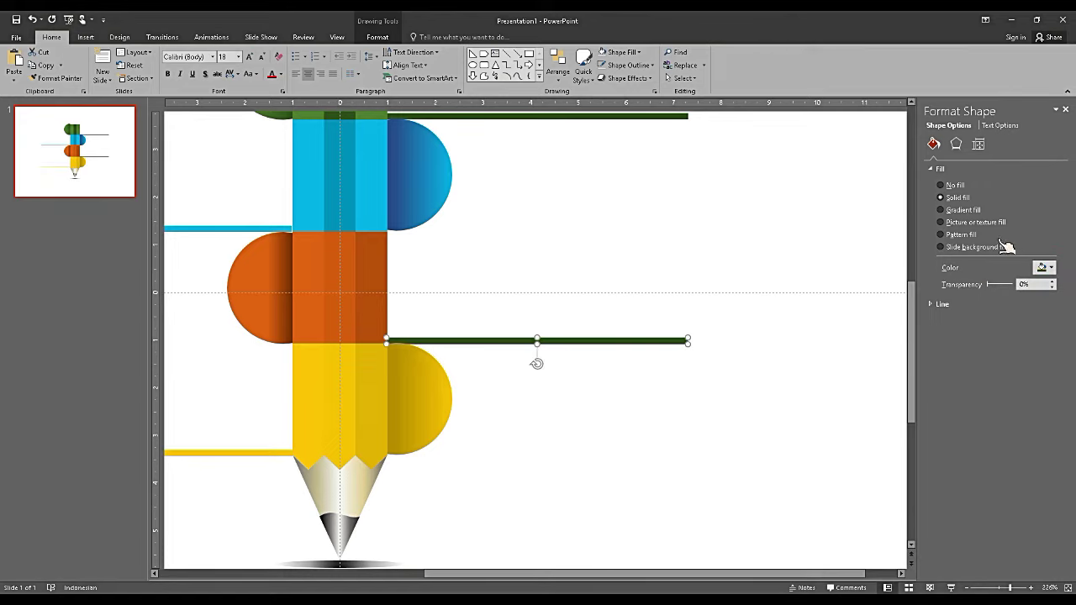
{"action": "left_click", "coordinate": [1051, 267]}
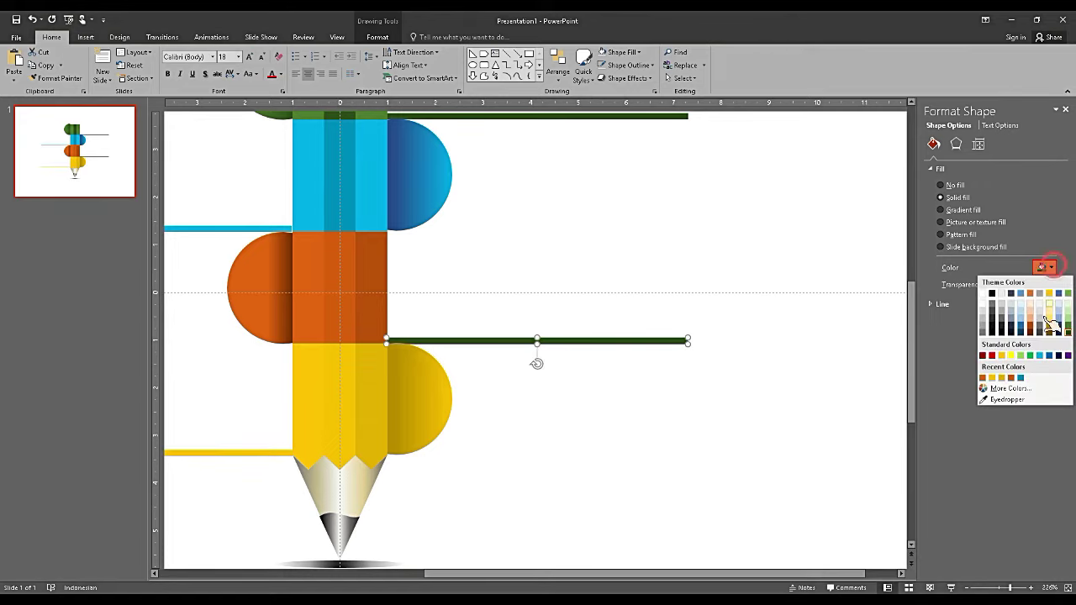
{"action": "left_click", "coordinate": [1012, 378]}
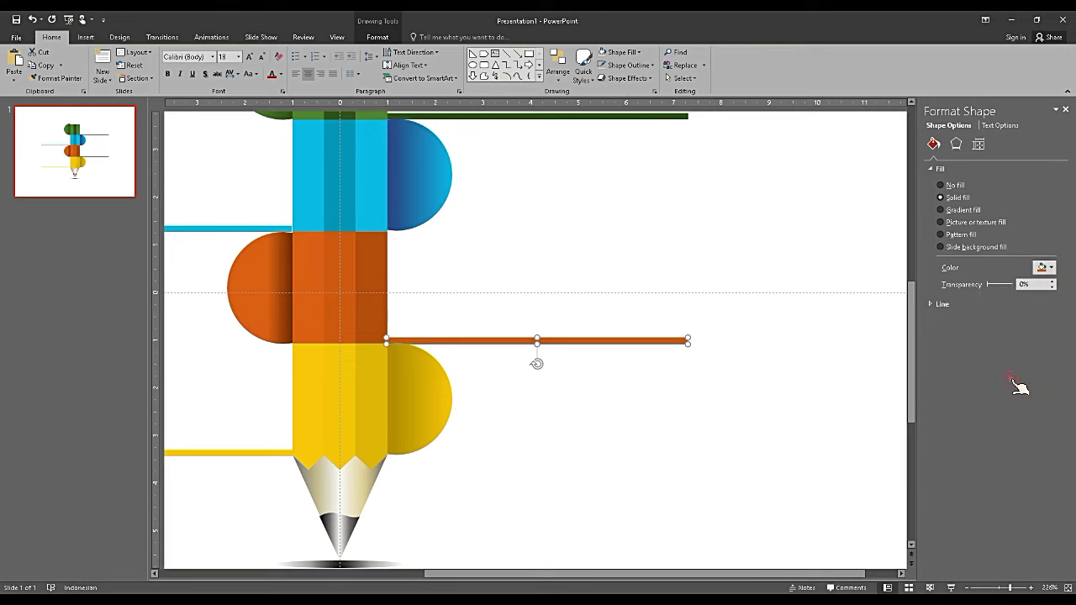
{"action": "left_click", "coordinate": [752, 336]}
{"action": "left_click", "coordinate": [1005, 589]}
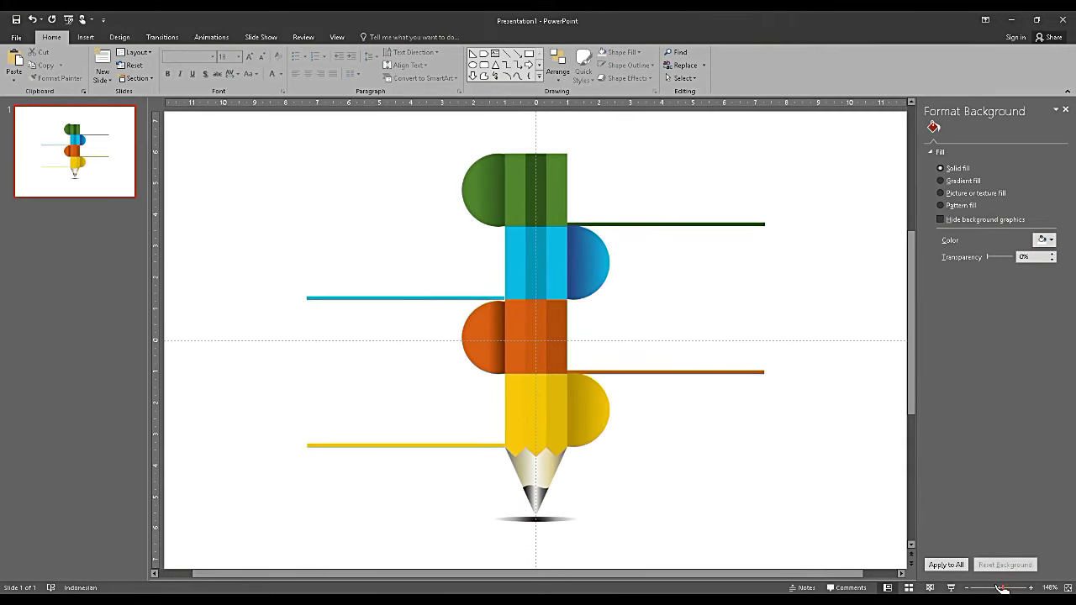
Group all the pencil shapes and leader bars together
{"action": "left_click_drag", "start_coordinate": [1002, 589], "coordinate": [998, 588]}
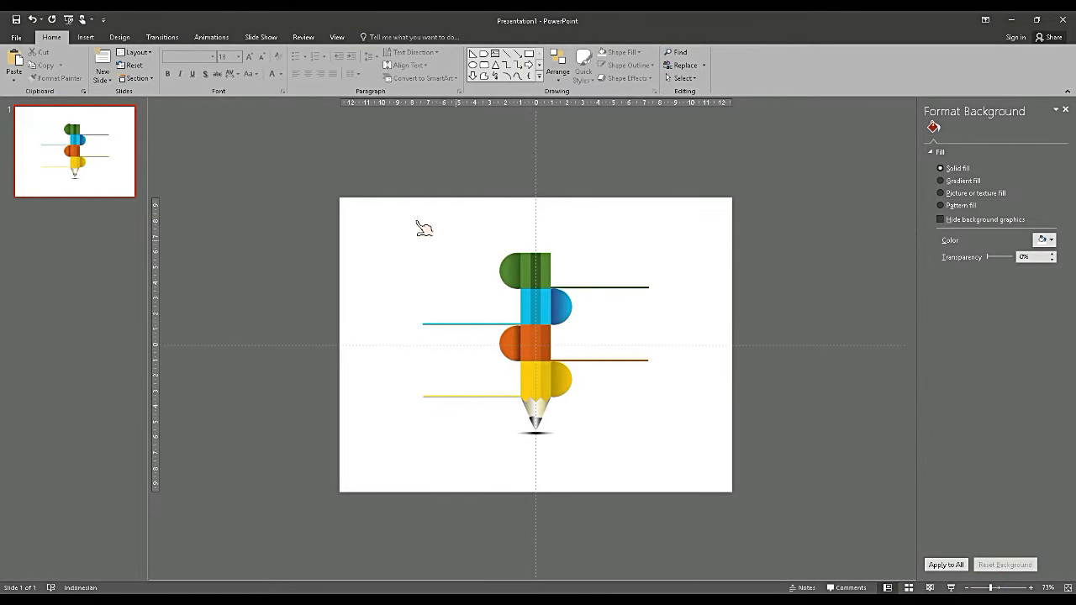
{"action": "left_click_drag", "start_coordinate": [363, 207], "coordinate": [724, 491]}
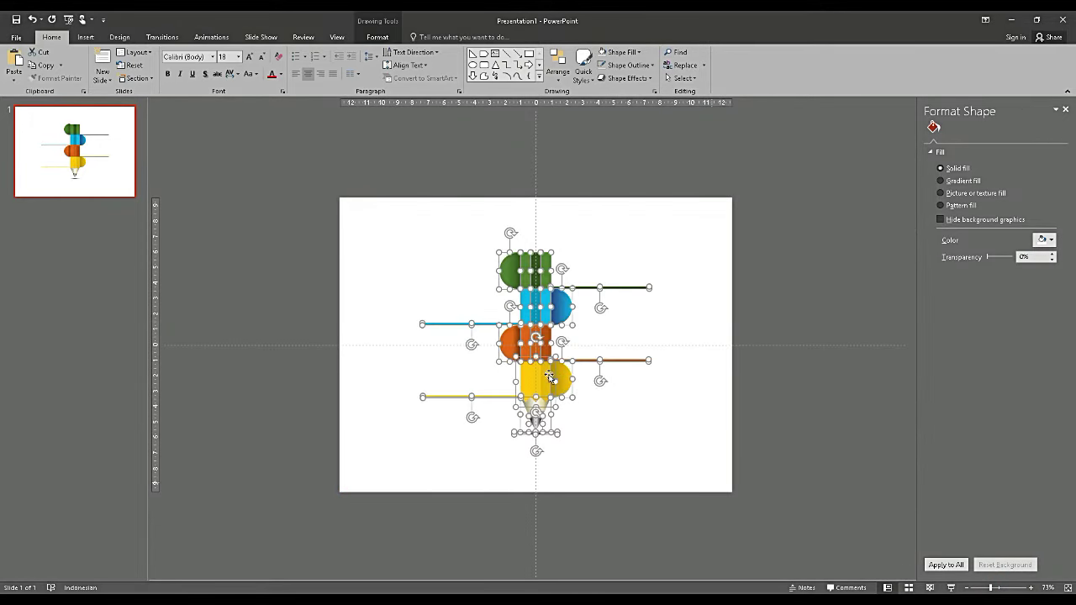
{"action": "right_click", "coordinate": [546, 377]}
{"action": "mouse_move", "coordinate": [624, 446]}
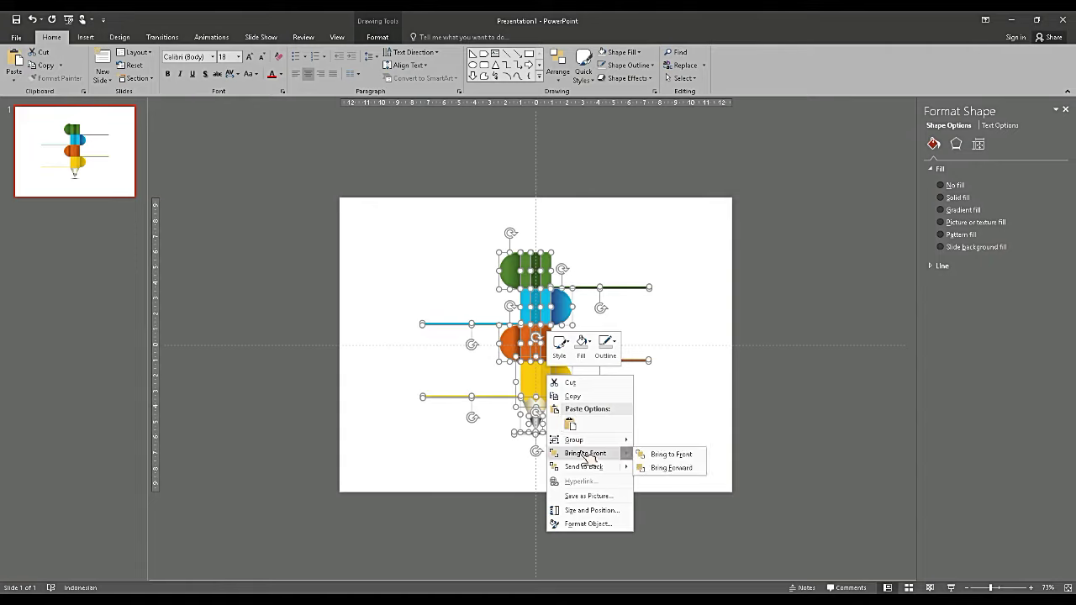
{"action": "left_click", "coordinate": [661, 442]}
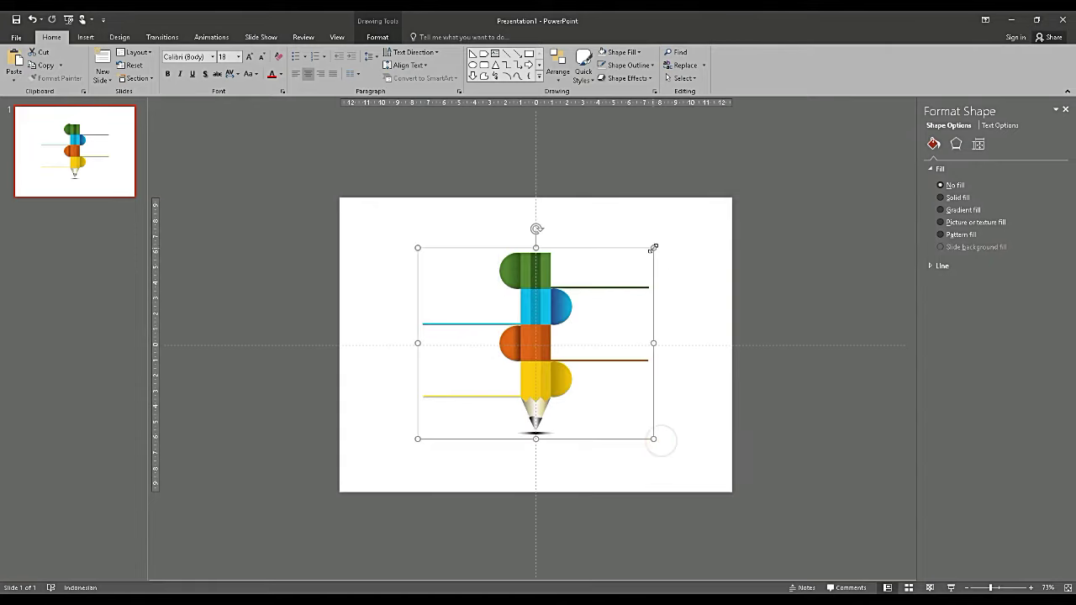
Enlarge the grouped pencil, shift it slightly down, then ungroup it
{"action": "left_click_drag", "start_coordinate": [654, 249], "coordinate": [675, 233]}
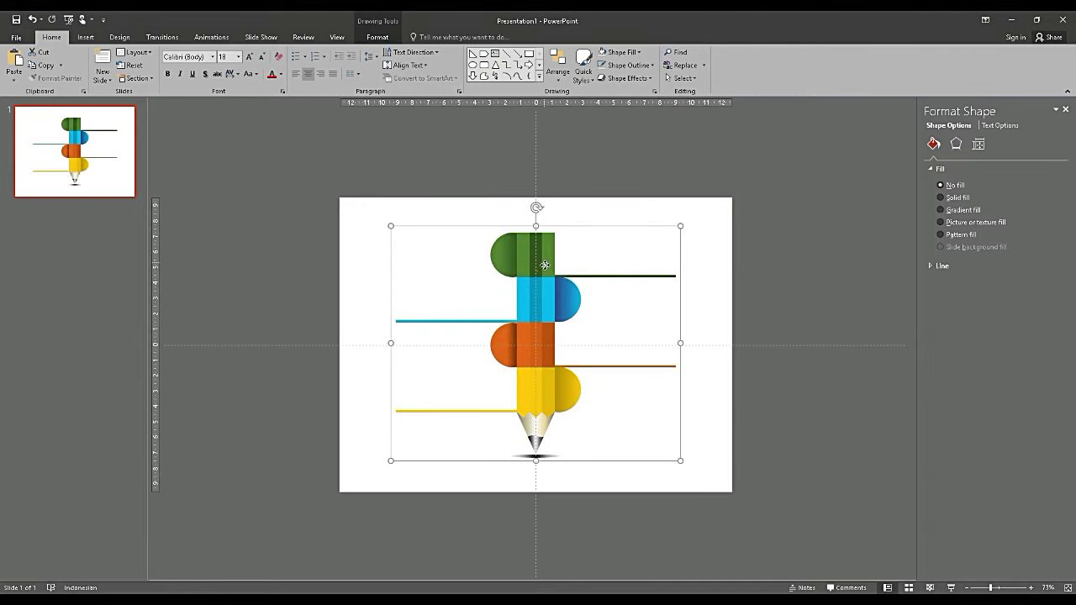
{"action": "mouse_move", "coordinate": [546, 251]}
{"action": "left_mouse_down"}
{"action": "mouse_move", "coordinate": [545, 270]}
{"action": "mouse_move", "coordinate": [563, 275]}
{"action": "left_mouse_up"}
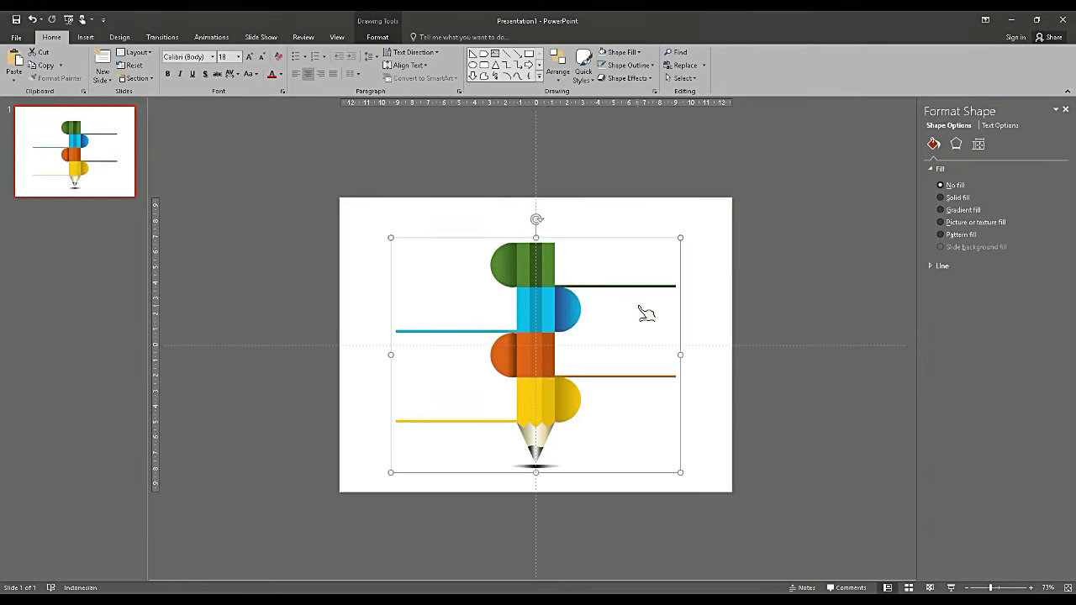
{"action": "right_click", "coordinate": [544, 288]}
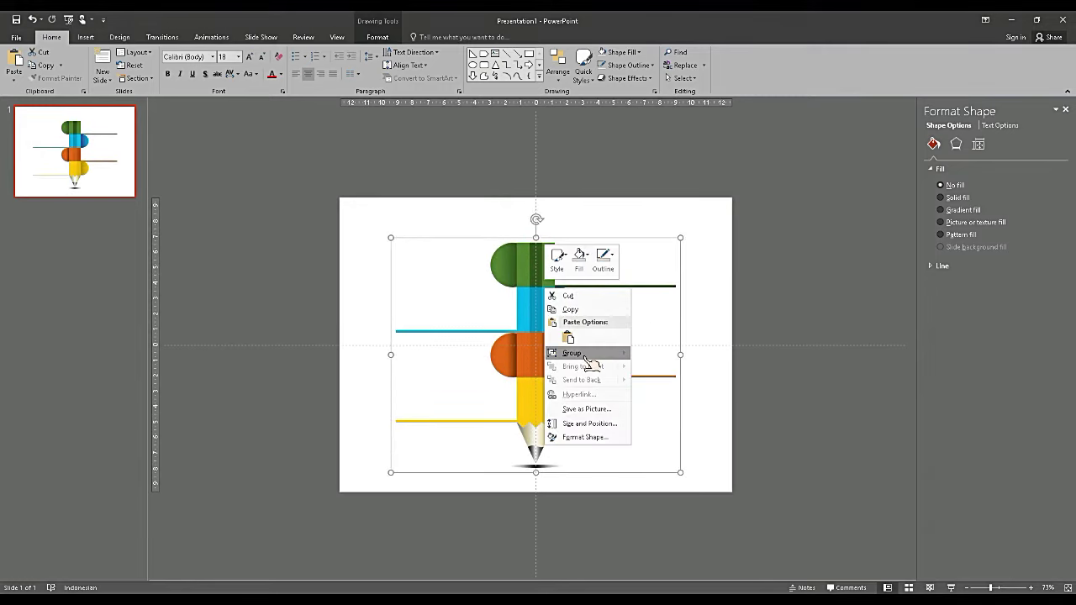
{"action": "mouse_move", "coordinate": [590, 355]}
{"action": "left_click", "coordinate": [670, 383]}
{"action": "left_click", "coordinate": [713, 236]}
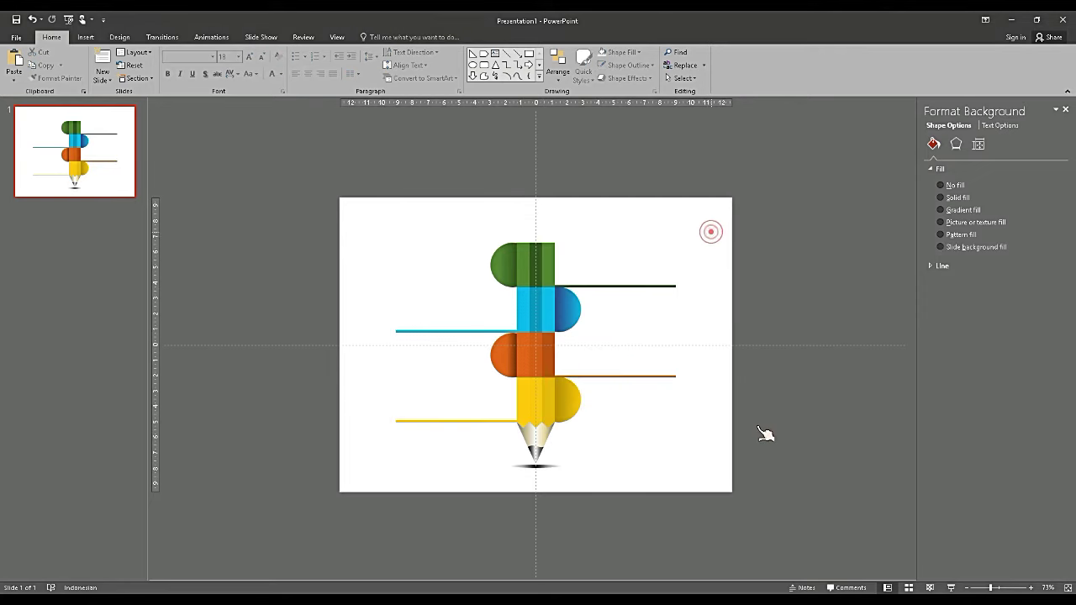
Nudge the thin blue bar on the left slightly down
{"action": "scroll", "coordinate": [715, 320], "scroll_direction": "up", "scroll_amount": 3}
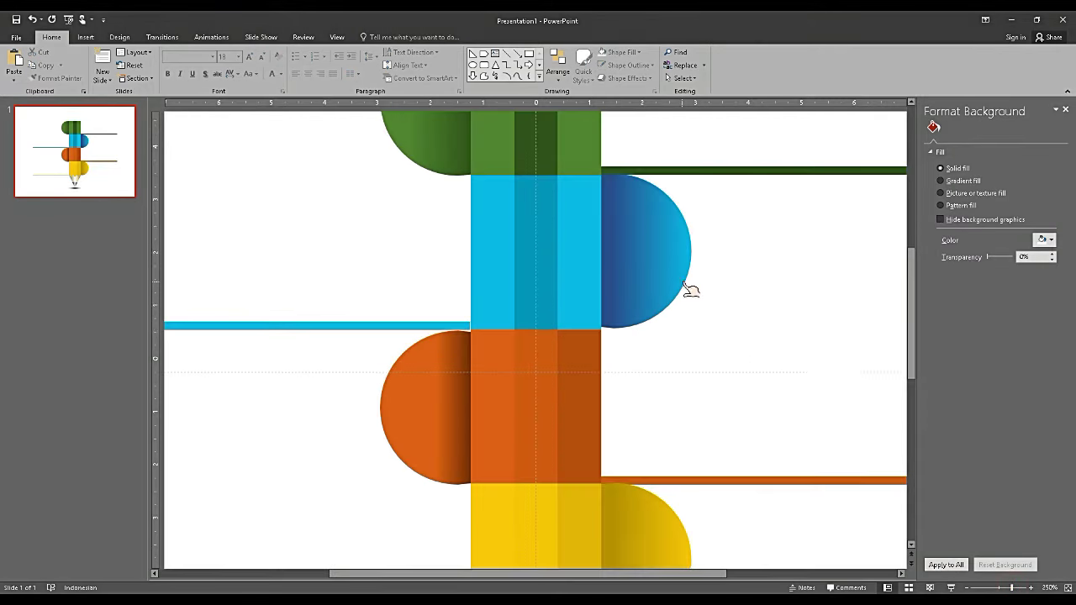
{"action": "left_click", "coordinate": [436, 408]}
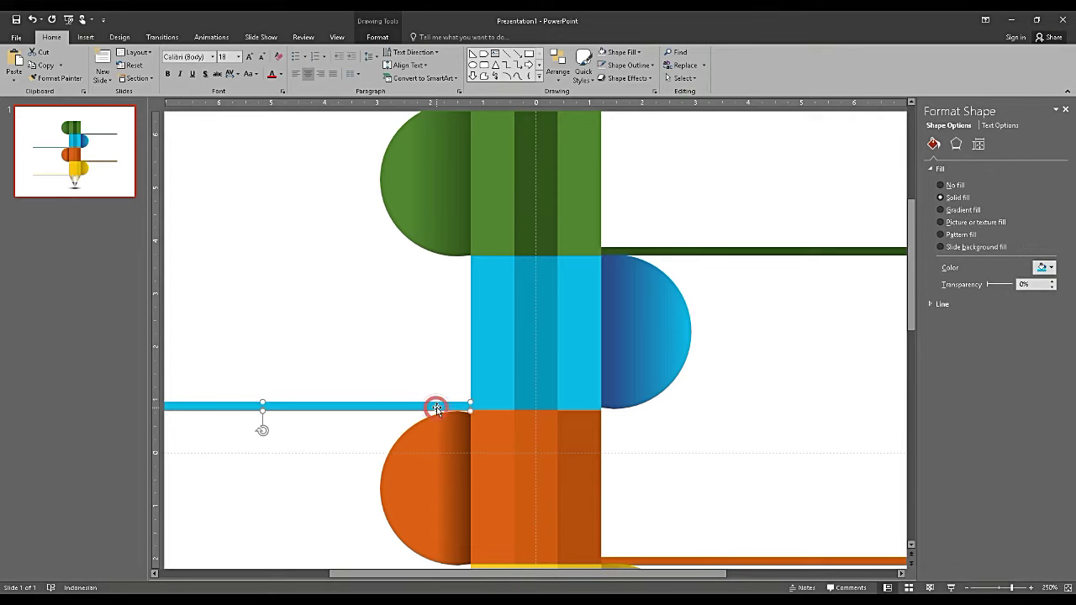
{"action": "key", "text": "Down"}
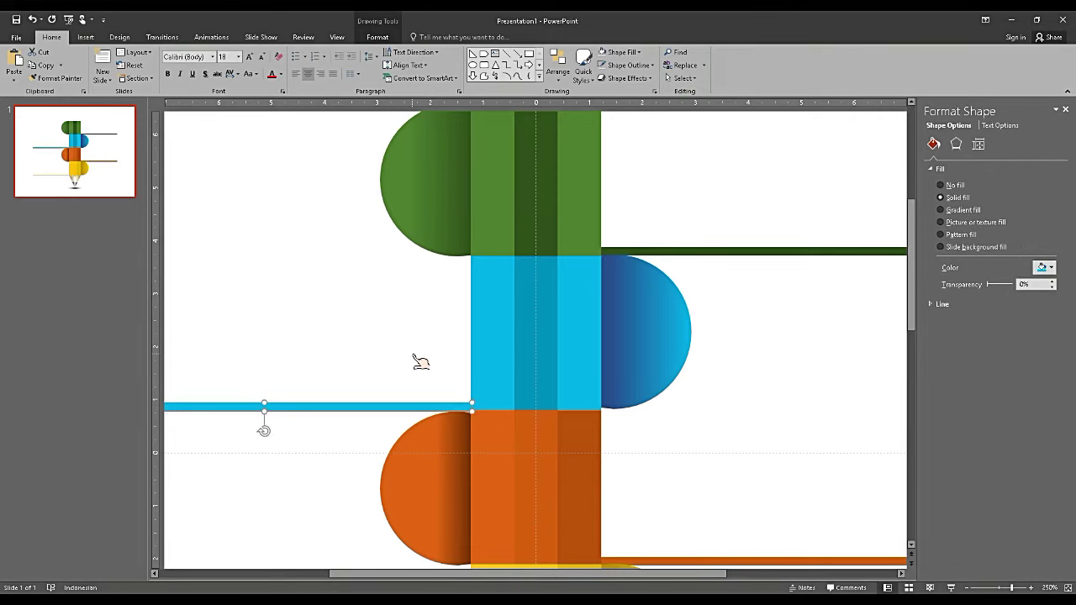
Apply the Cross bevel to the green semicircle
{"action": "left_click", "coordinate": [417, 346]}
{"action": "left_click", "coordinate": [454, 233]}
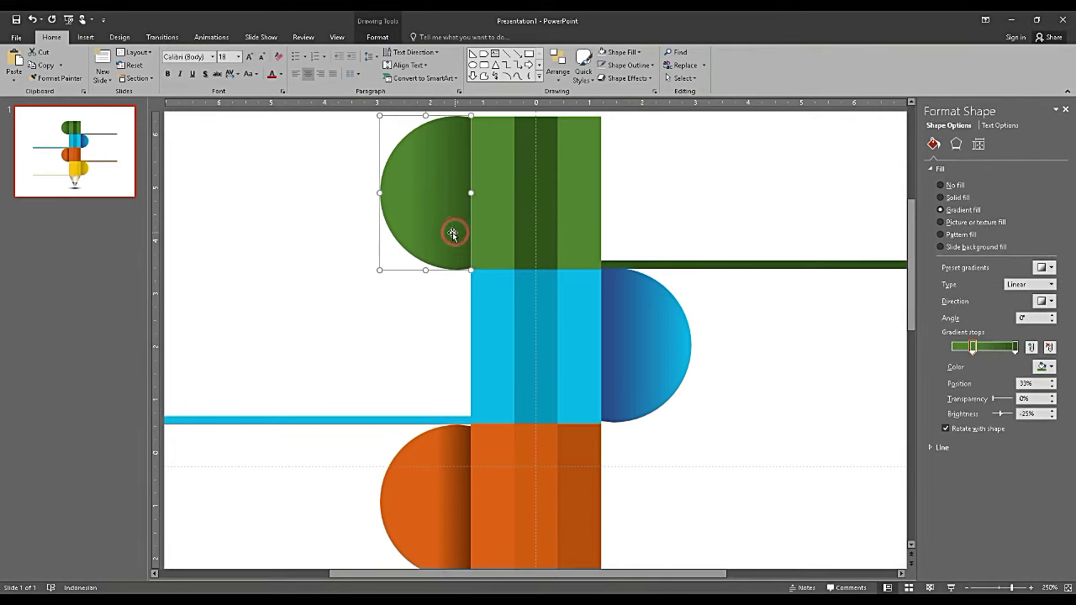
{"action": "left_click", "coordinate": [626, 78]}
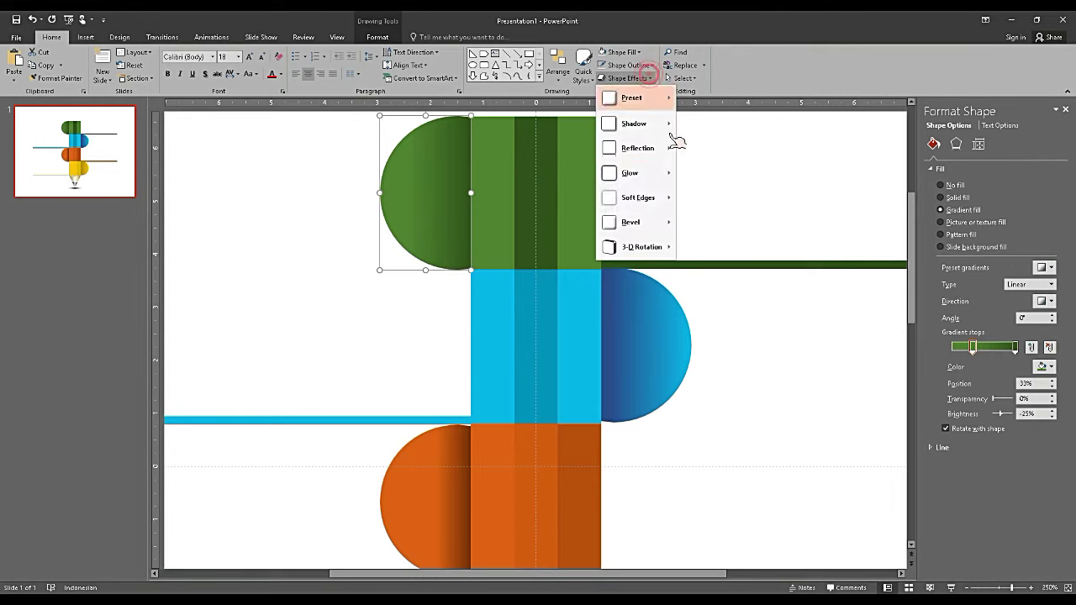
{"action": "left_click", "coordinate": [635, 222]}
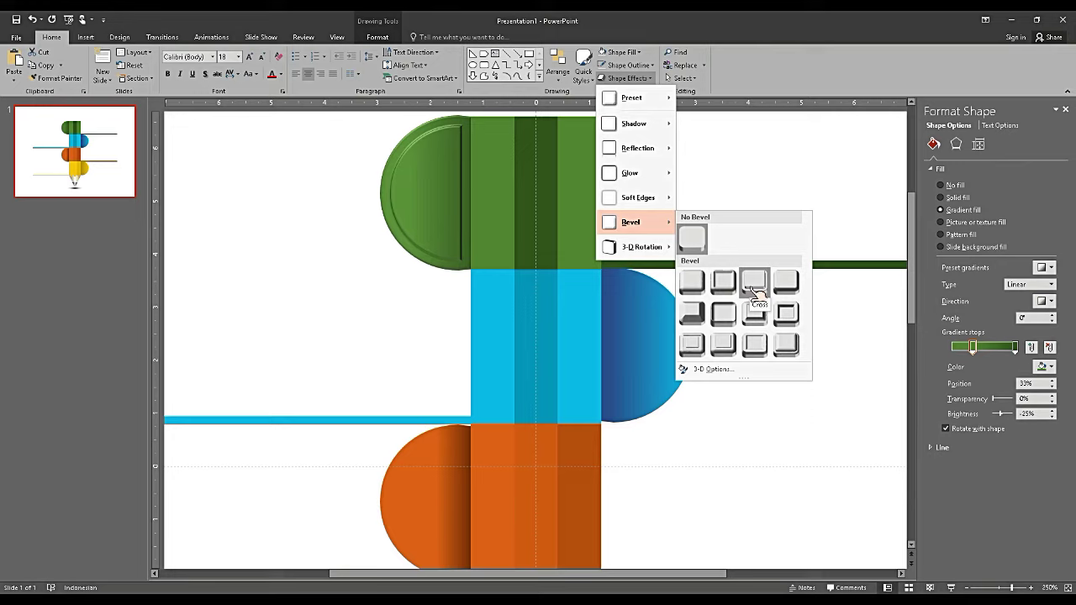
{"action": "left_click", "coordinate": [754, 288]}
Apply the Relaxed Inset bevel to the blue and orange semicircles
{"action": "left_click", "coordinate": [680, 338]}
{"action": "left_click", "coordinate": [430, 492], "text": "shift"}
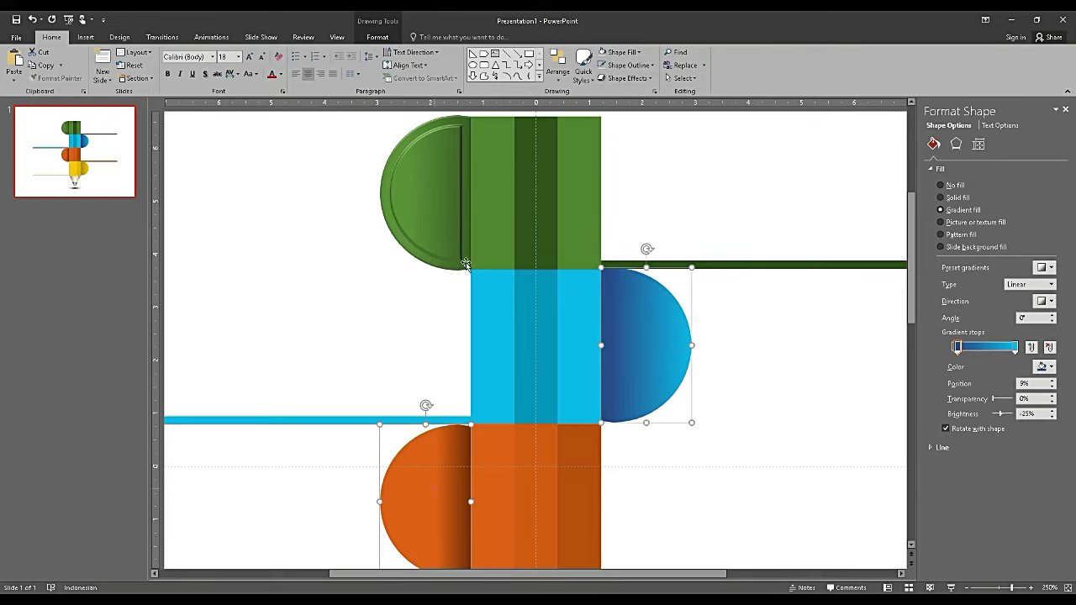
{"action": "left_click", "coordinate": [629, 78]}
{"action": "mouse_move", "coordinate": [653, 177]}
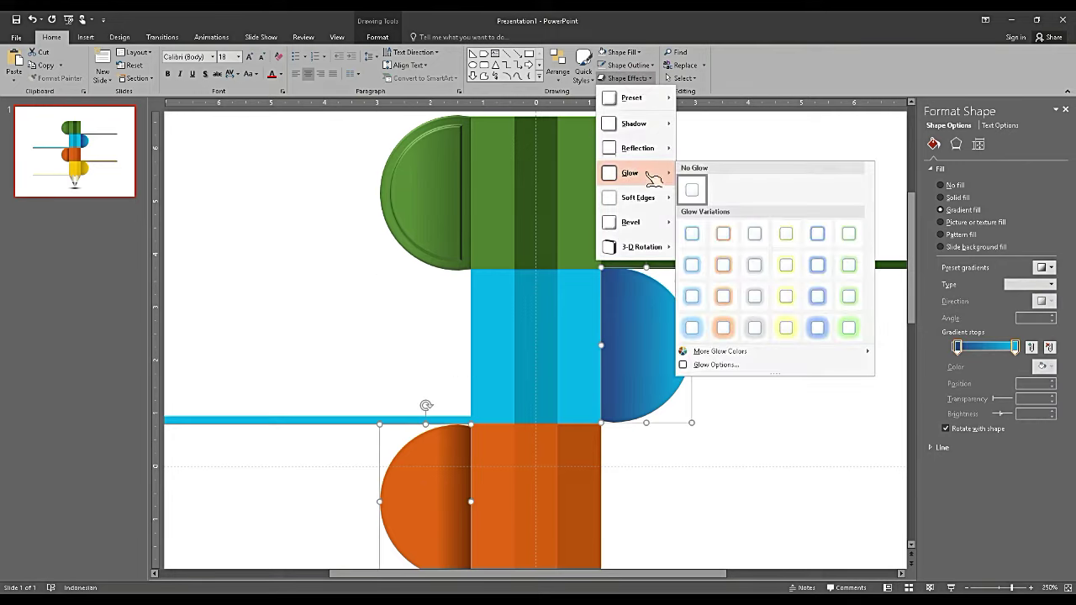
{"action": "left_click", "coordinate": [630, 221]}
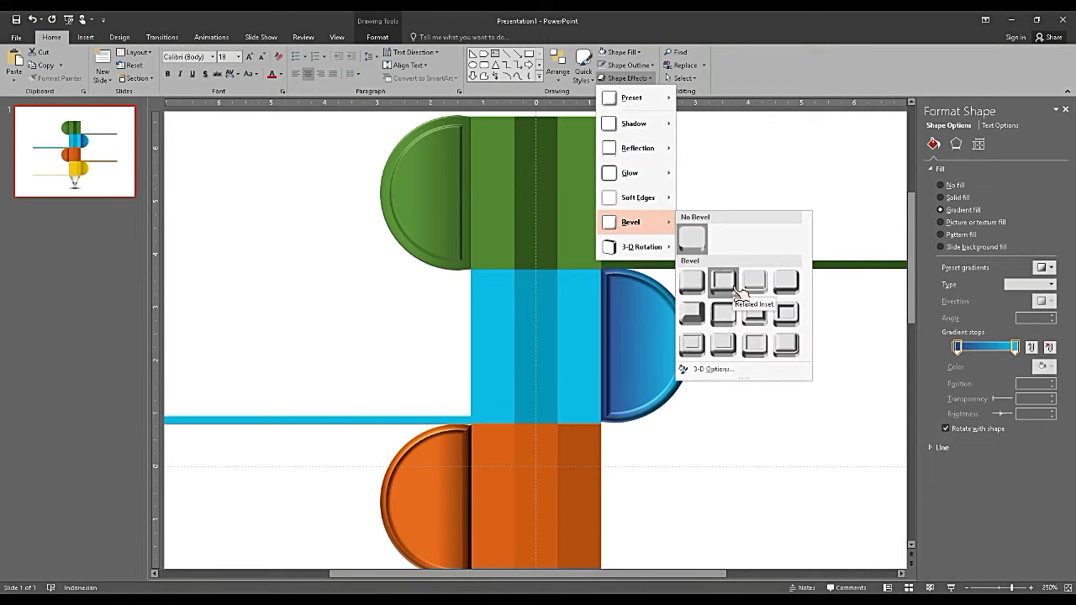
{"action": "left_click", "coordinate": [723, 281]}
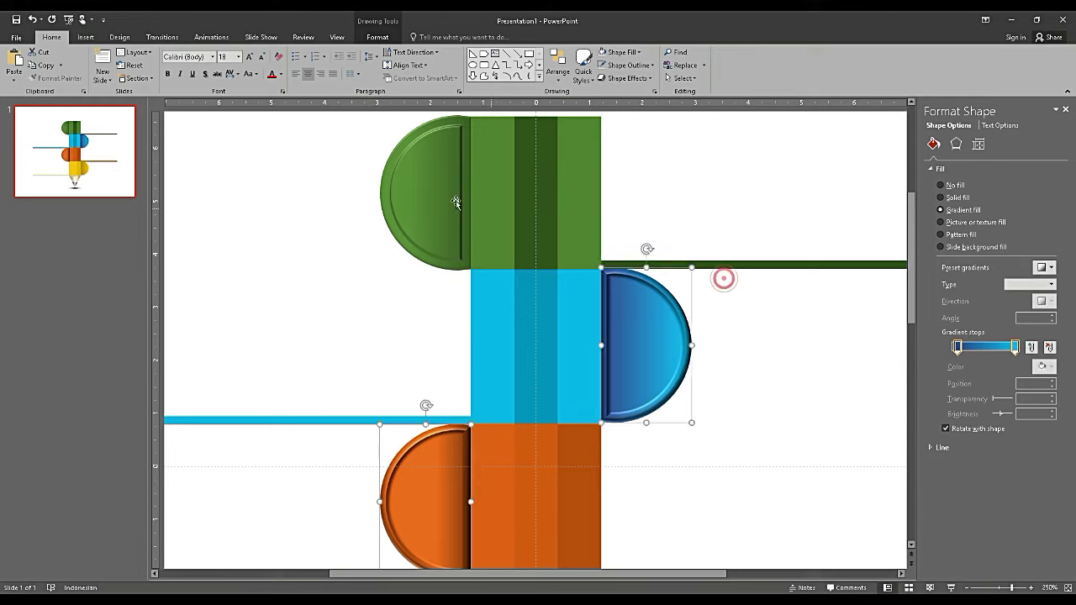
Switch the green semicircle to the matching Relaxed Inset bevel
{"action": "left_click", "coordinate": [435, 194]}
{"action": "left_click", "coordinate": [626, 78]}
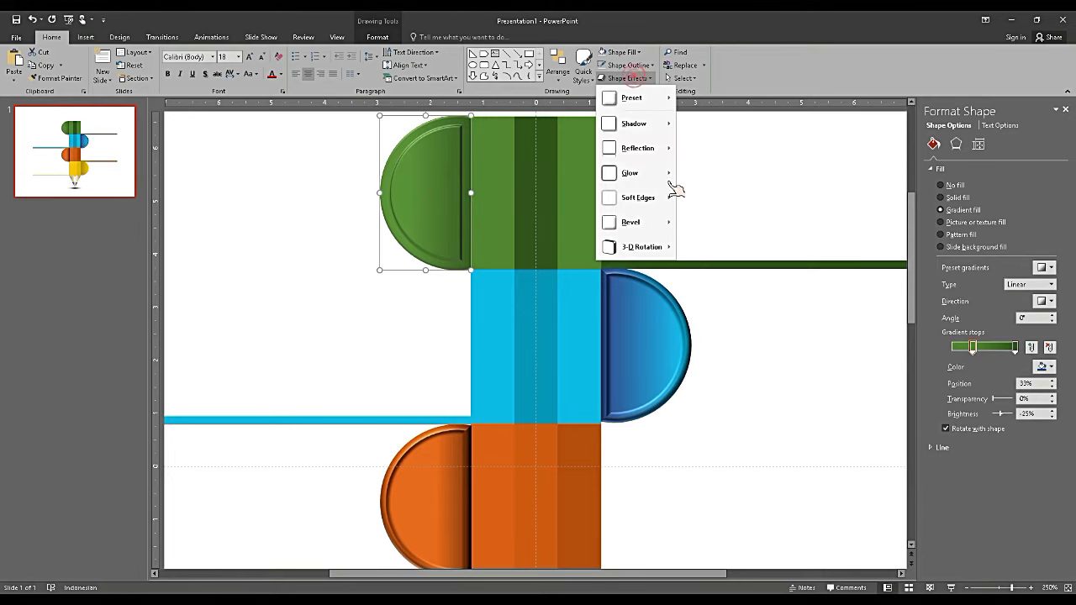
{"action": "mouse_move", "coordinate": [660, 177]}
{"action": "left_click", "coordinate": [725, 284]}
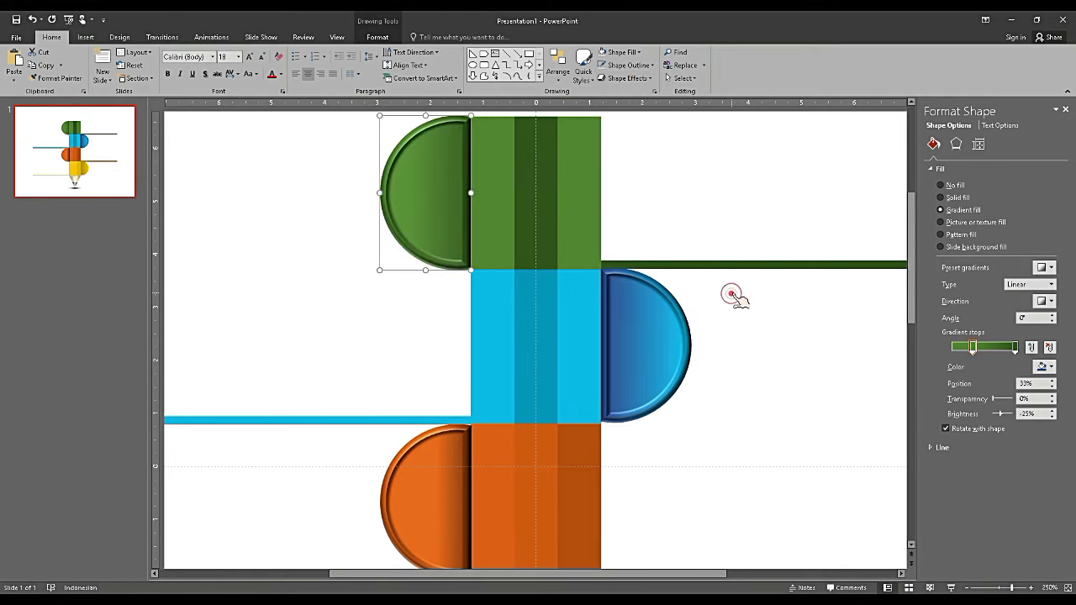
Apply the Relaxed Inset bevel to the yellow semicircle
{"action": "left_click_drag", "start_coordinate": [1005, 588], "coordinate": [998, 589]}
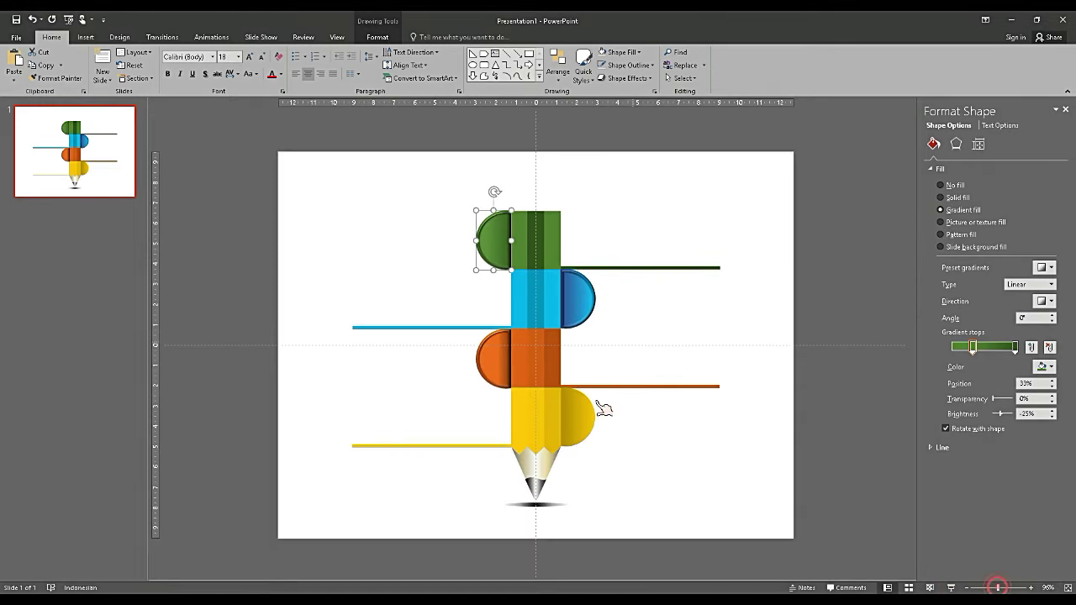
{"action": "left_click", "coordinate": [579, 413]}
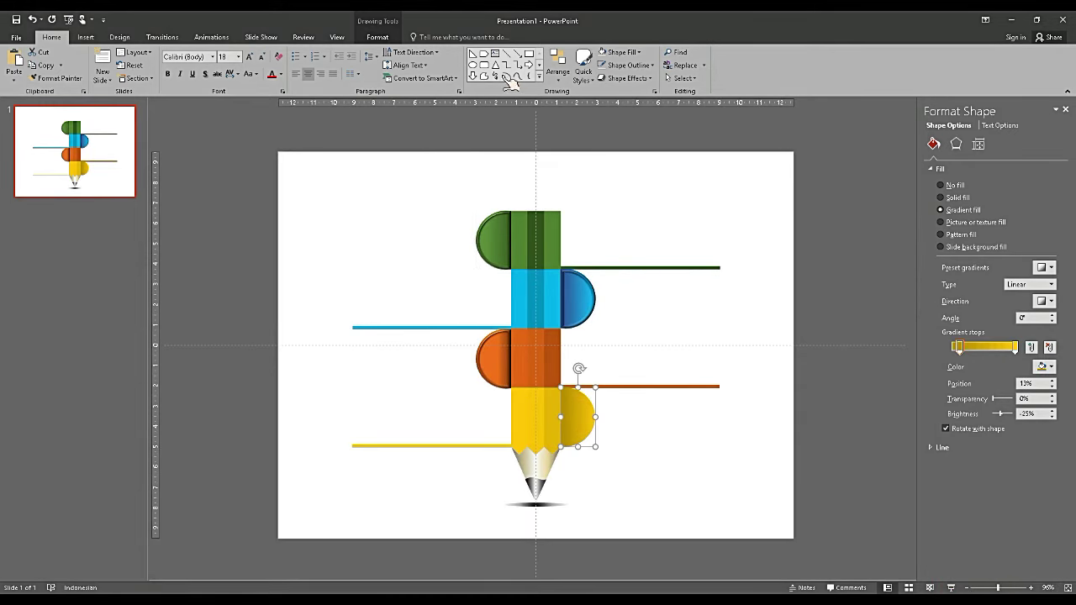
{"action": "left_click", "coordinate": [626, 78]}
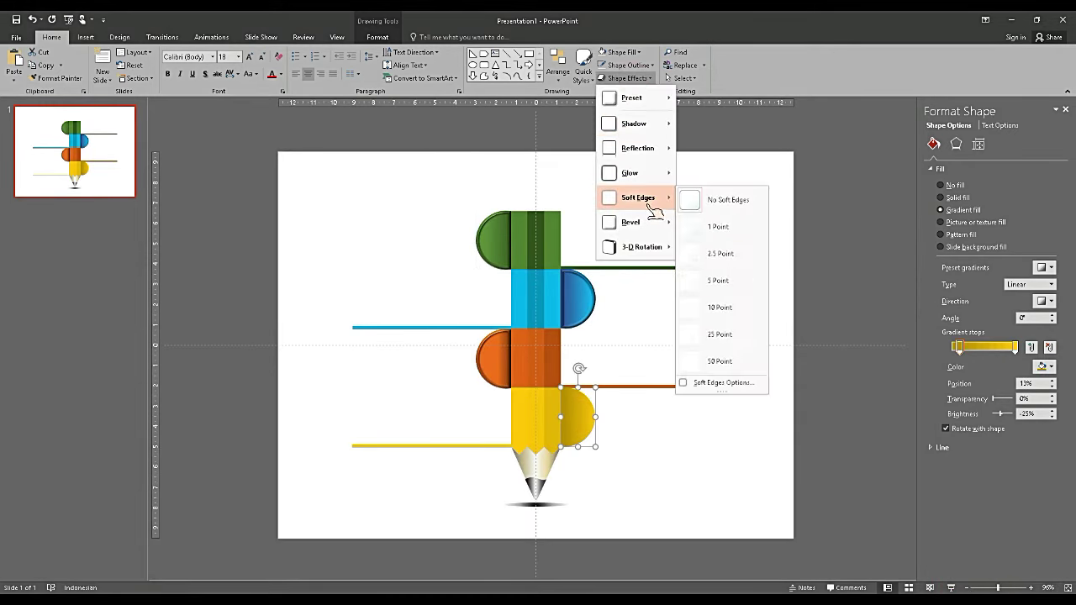
{"action": "left_click", "coordinate": [726, 283]}
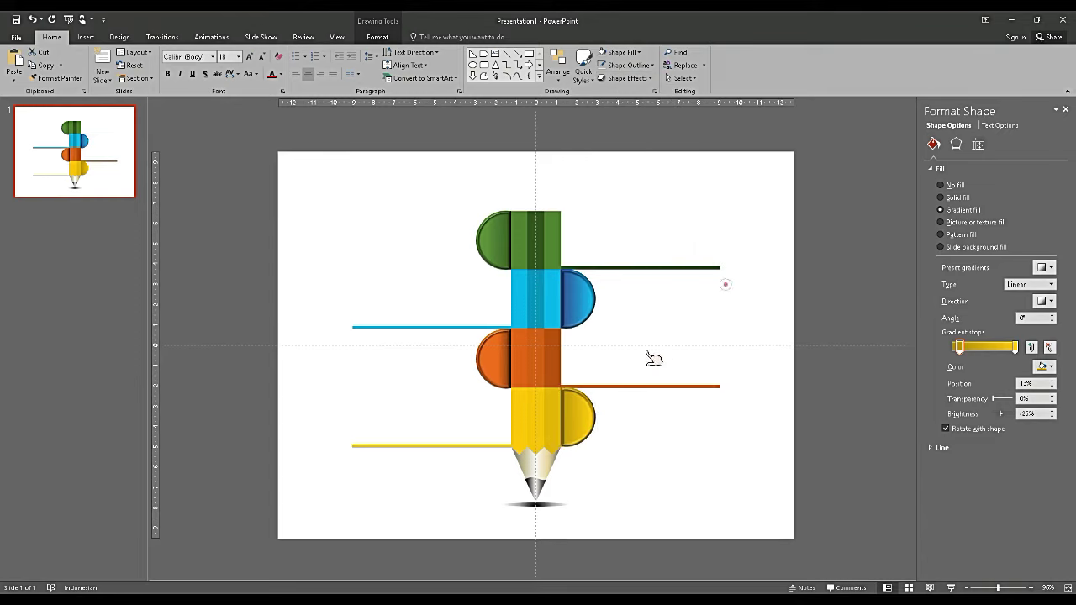
Give the orange and green semicircles an Offset Diagonal Top Left shadow
{"action": "left_click", "coordinate": [503, 370], "text": "shift"}
{"action": "left_click", "coordinate": [489, 244], "text": "shift"}
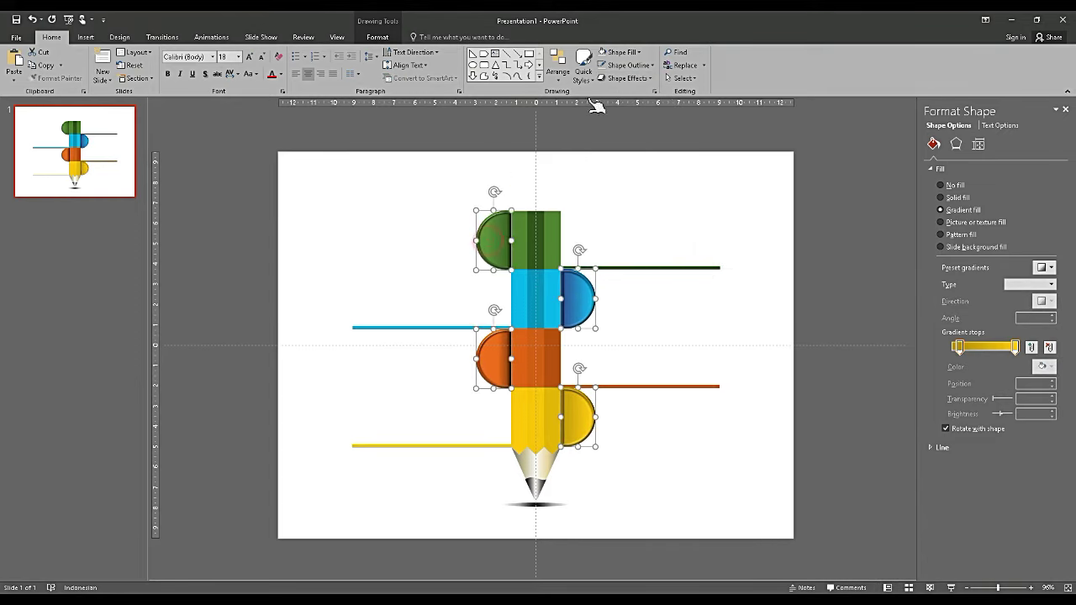
{"action": "left_click", "coordinate": [629, 78]}
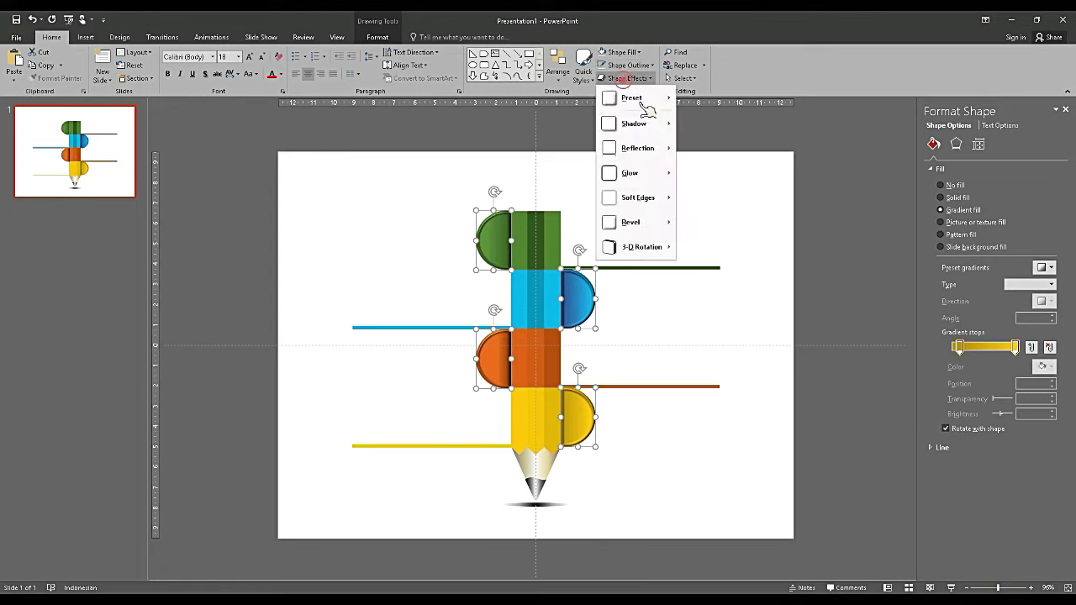
{"action": "mouse_move", "coordinate": [635, 124]}
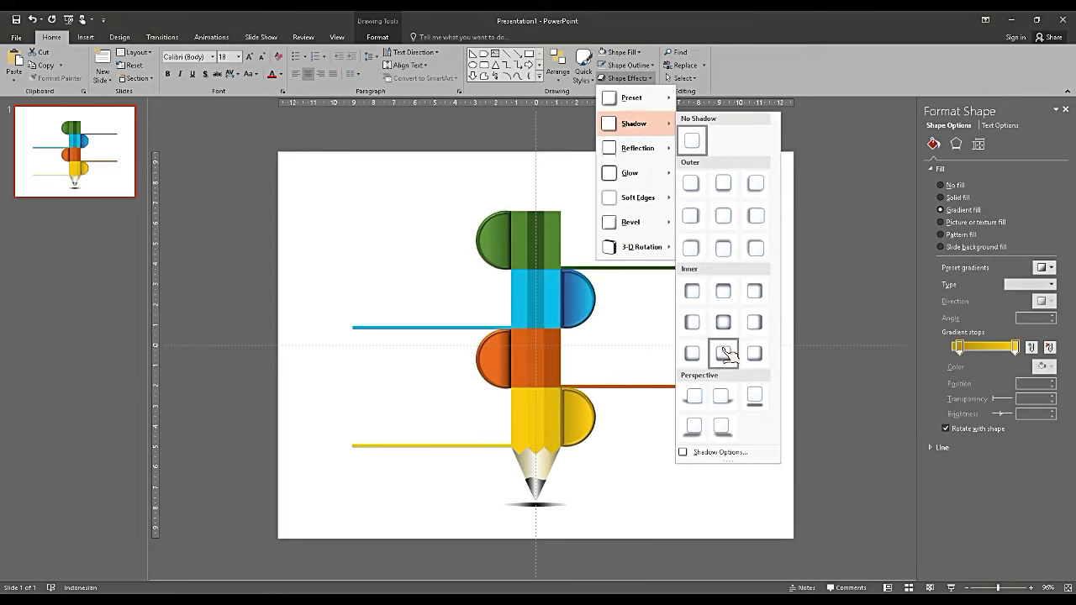
{"action": "left_click", "coordinate": [755, 251]}
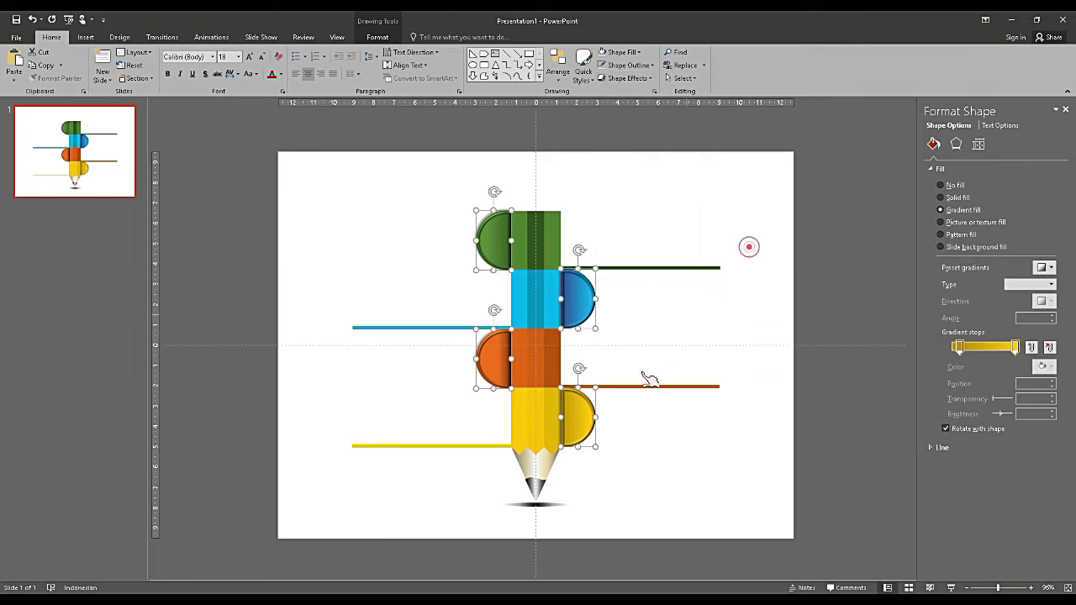
{"action": "left_click", "coordinate": [617, 418]}
Give the yellow and blue semicircles an Offset Diagonal Top Right shadow
{"action": "left_click", "coordinate": [591, 419]}
{"action": "left_click", "coordinate": [586, 318], "text": "shift"}
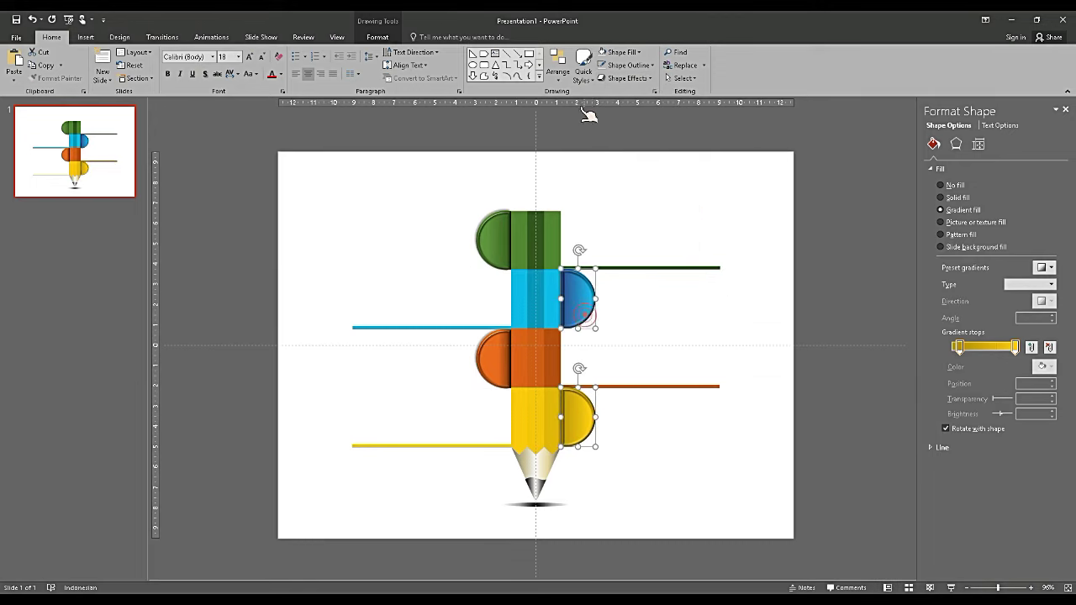
{"action": "left_click", "coordinate": [620, 78]}
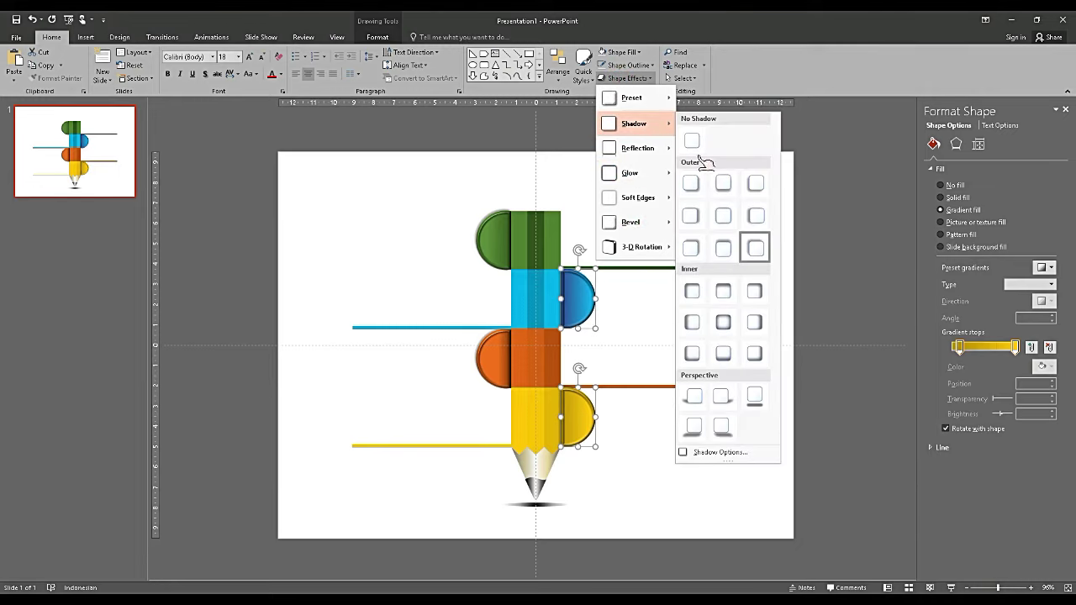
{"action": "left_click", "coordinate": [692, 247]}
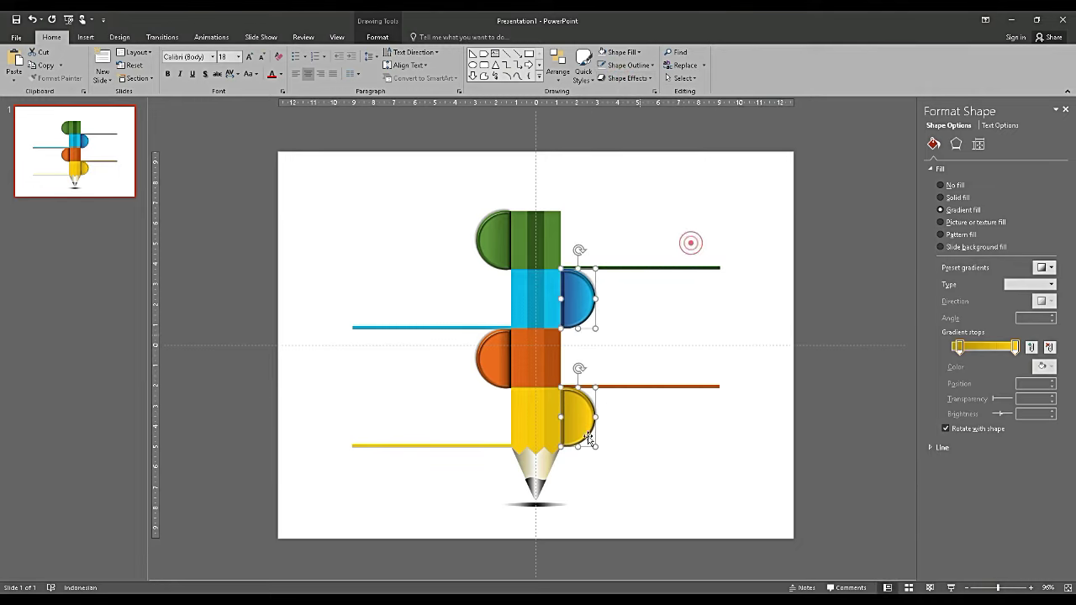
Give the yellow, blue, green and orange lines an Offset Diagonal Top Right shadow
{"action": "left_click", "coordinate": [471, 445]}
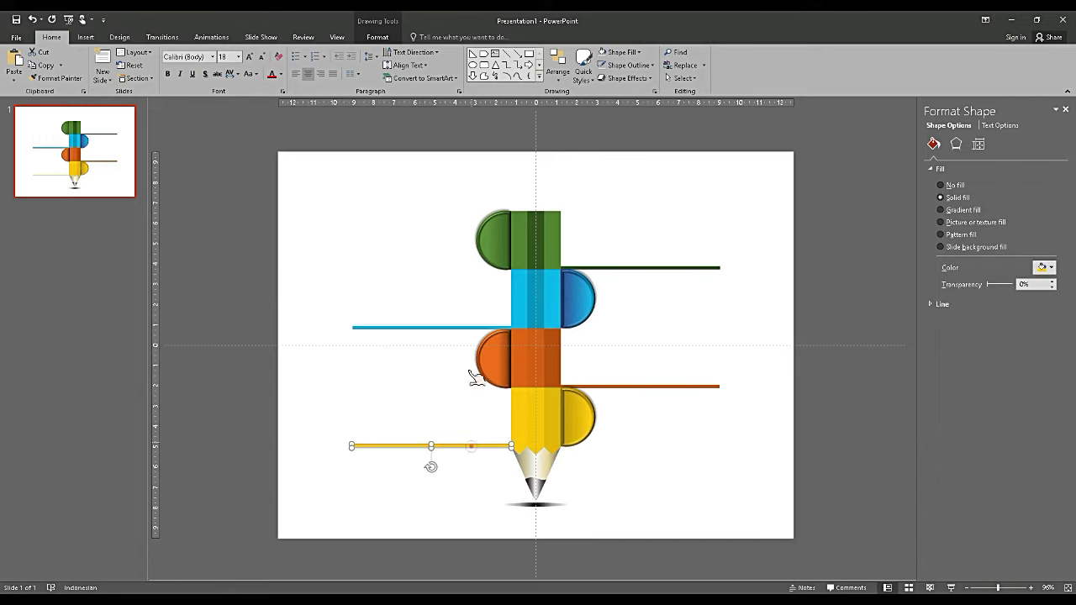
{"action": "left_click", "coordinate": [465, 327], "text": "shift"}
{"action": "left_click", "coordinate": [618, 267], "text": "shift"}
{"action": "left_click", "coordinate": [641, 385], "text": "shift"}
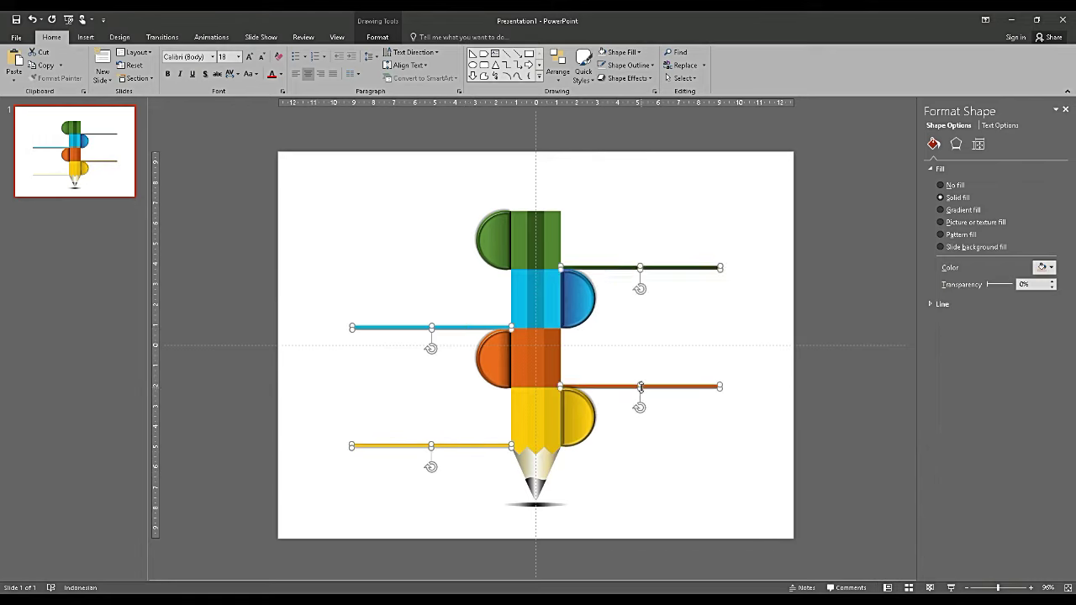
{"action": "left_click", "coordinate": [643, 78]}
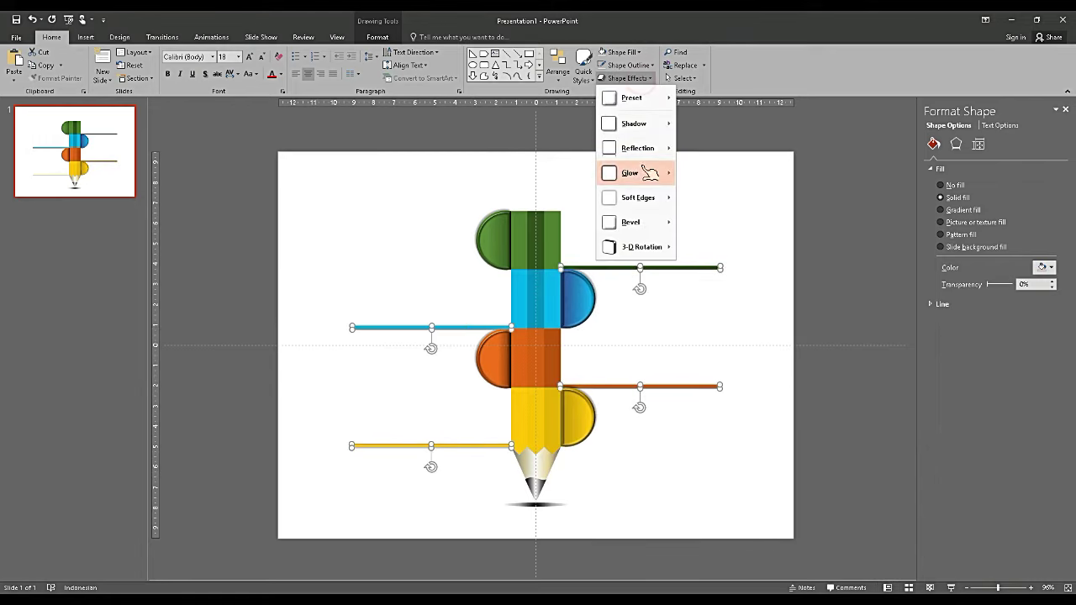
{"action": "mouse_move", "coordinate": [642, 127]}
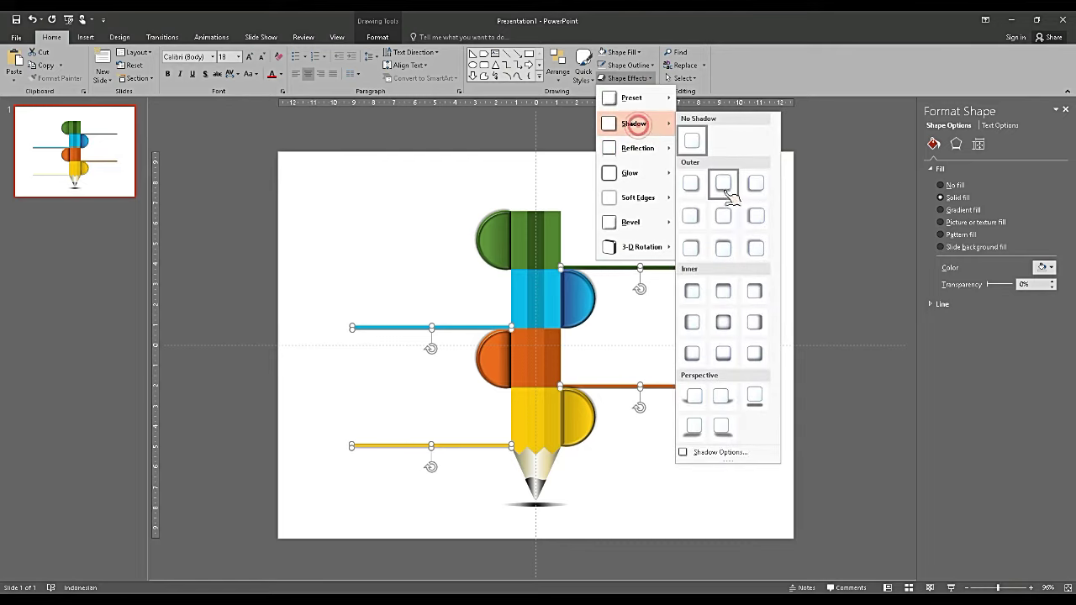
{"action": "left_click", "coordinate": [702, 247]}
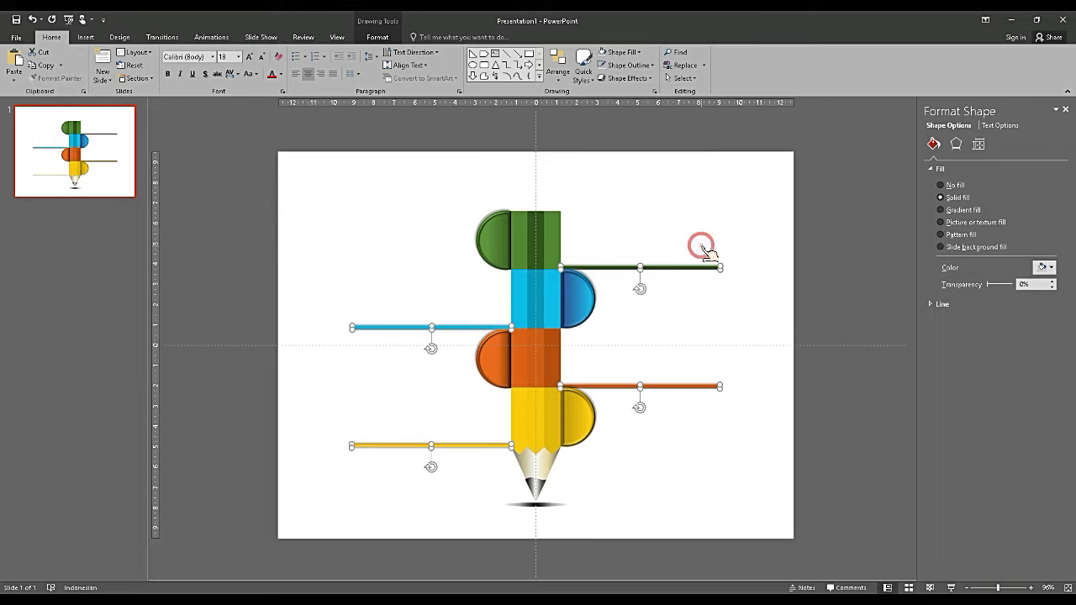
Apply the Relaxed Inset bevel to the four lines
{"action": "left_click", "coordinate": [626, 78]}
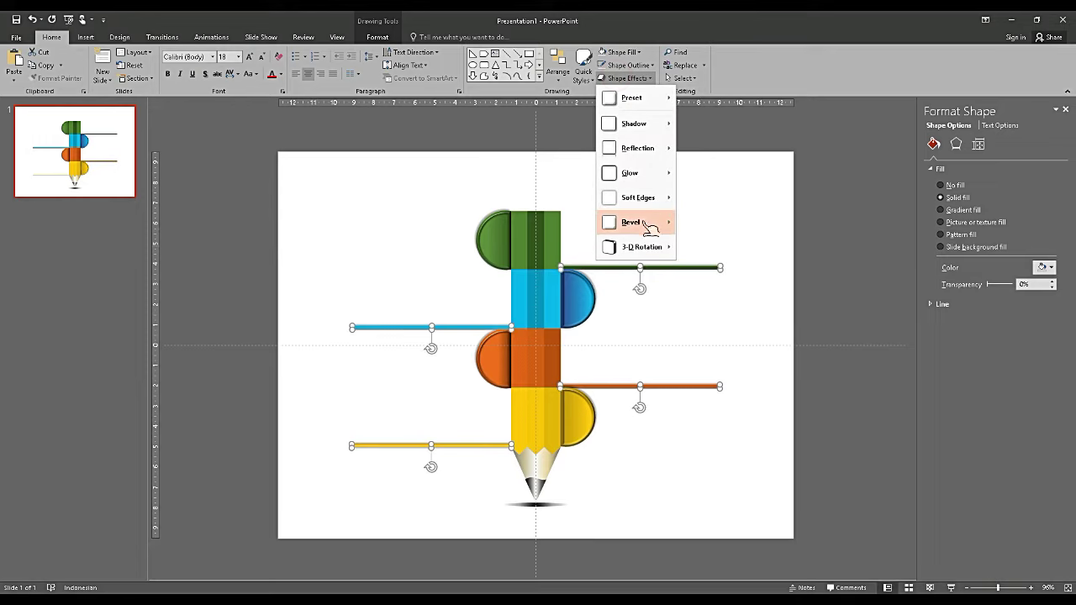
{"action": "mouse_move", "coordinate": [649, 227]}
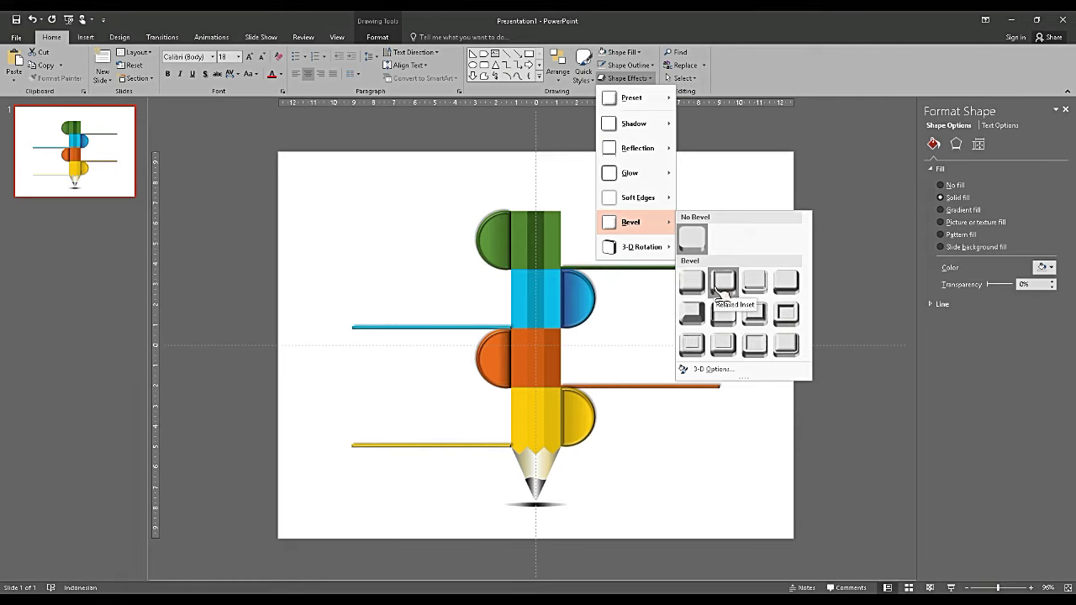
{"action": "left_click", "coordinate": [720, 290]}
{"action": "left_click", "coordinate": [697, 324]}
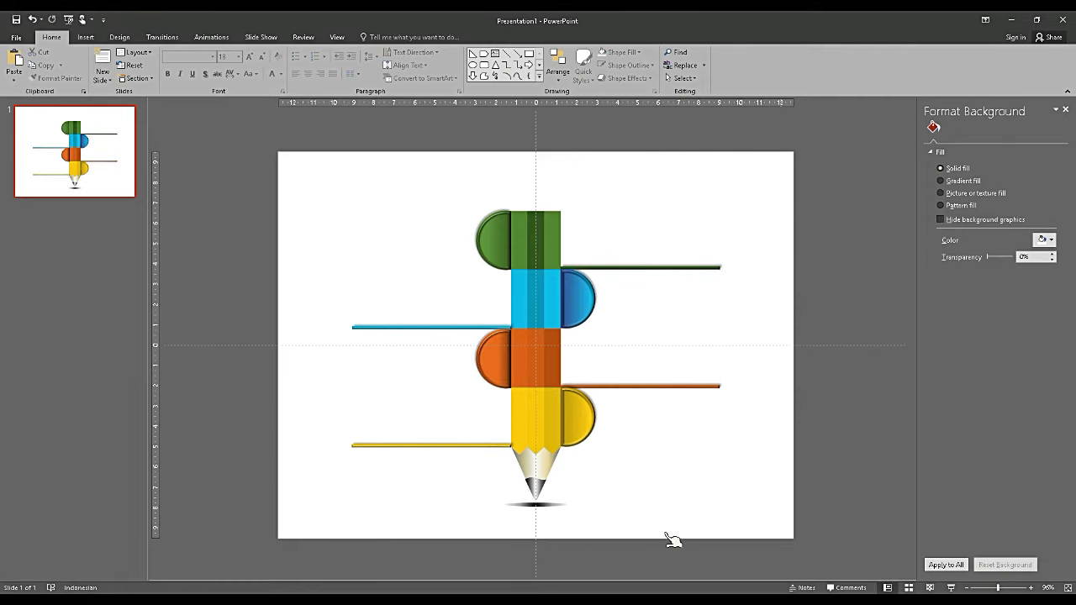
Select the yellow and blue left lines and bring up their context menu
{"action": "left_click", "coordinate": [503, 445]}
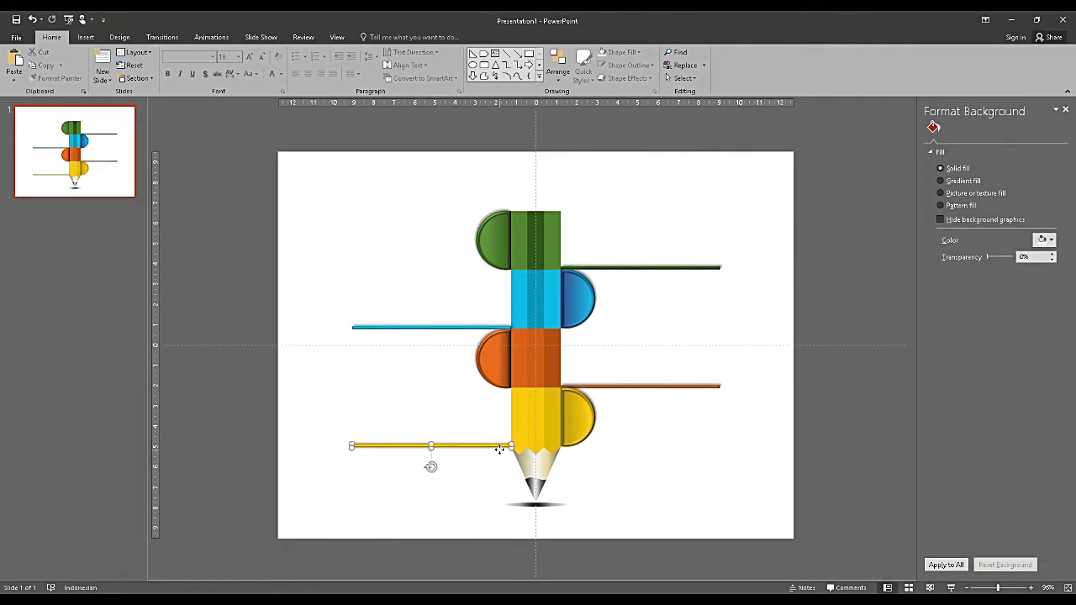
{"action": "left_click", "coordinate": [469, 327], "text": "shift"}
{"action": "right_click", "coordinate": [469, 327]}
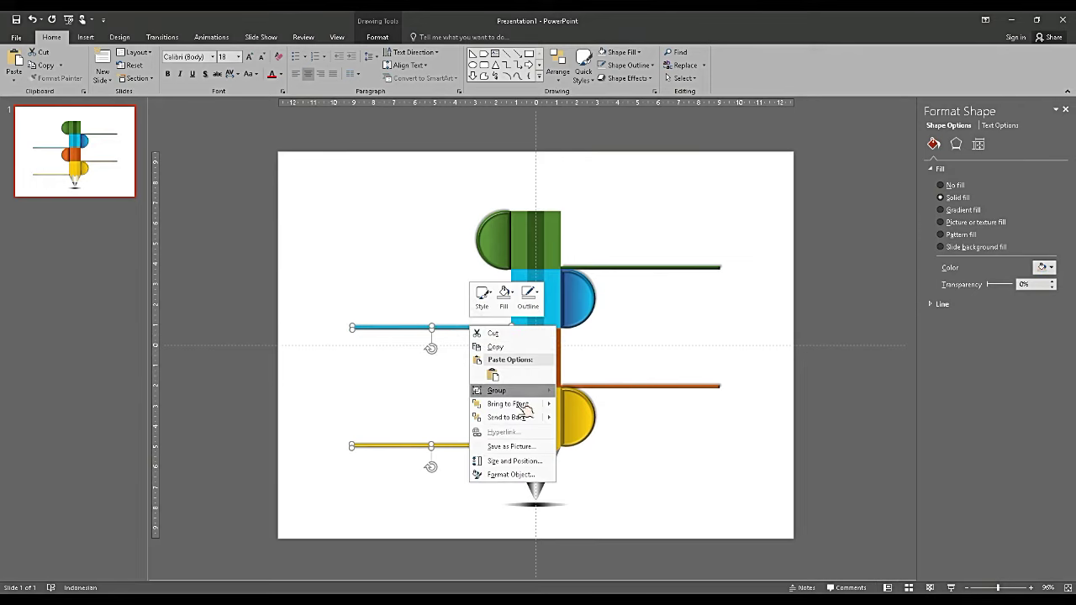
Adjust the stacking order of the blue and yellow leader lines
{"action": "left_click", "coordinate": [512, 414]}
{"action": "left_click", "coordinate": [698, 464]}
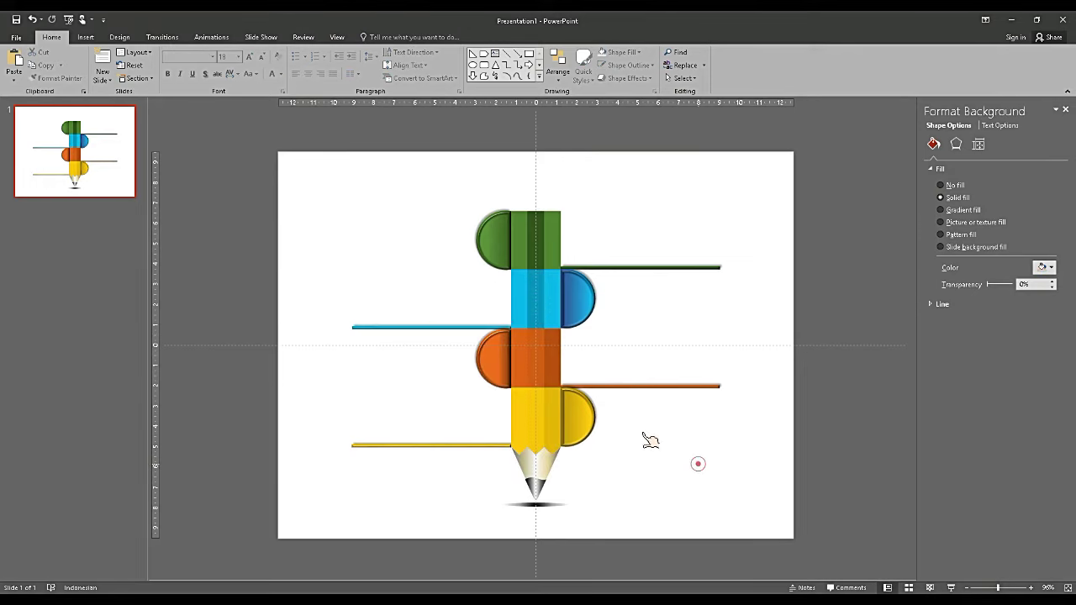
{"action": "left_click", "coordinate": [501, 446]}
{"action": "left_click", "coordinate": [473, 327], "text": "shift"}
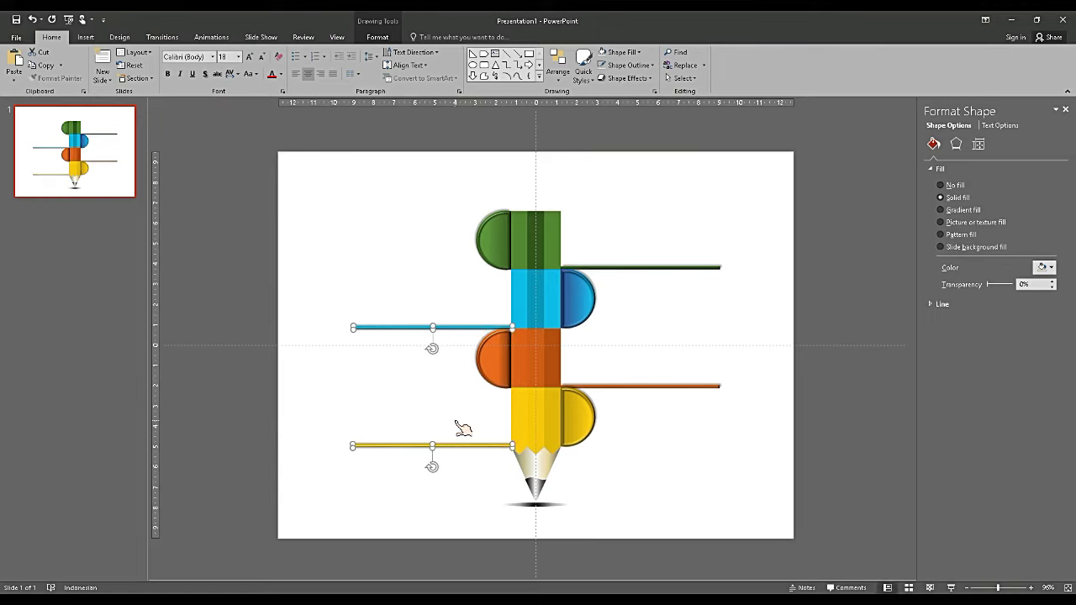
{"action": "left_click", "coordinate": [449, 410]}
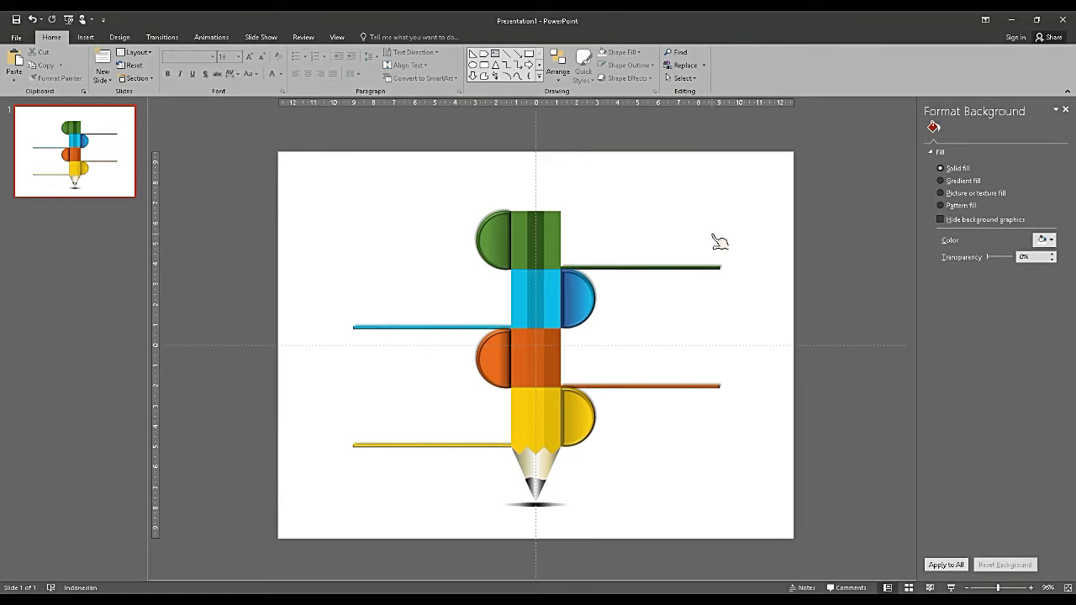
Zoom to about 208% on the pencil's upper segments and pick the Text Box tool
{"action": "left_click", "coordinate": [1009, 589]}
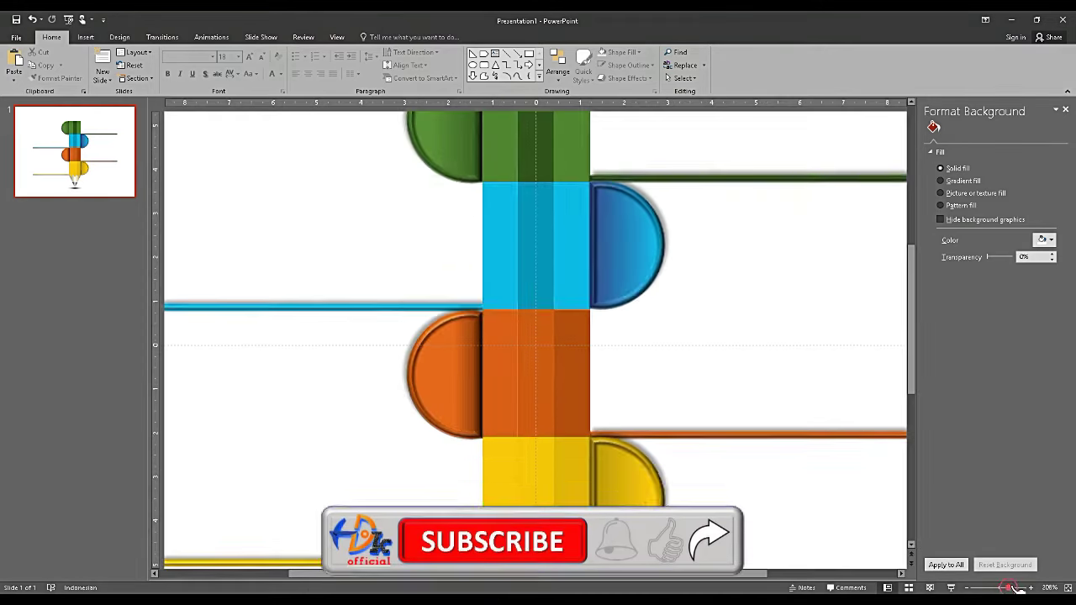
{"action": "scroll", "coordinate": [800, 248], "scroll_direction": "up", "scroll_amount": 2}
{"action": "scroll", "coordinate": [800, 247], "scroll_direction": "up", "scroll_amount": 1}
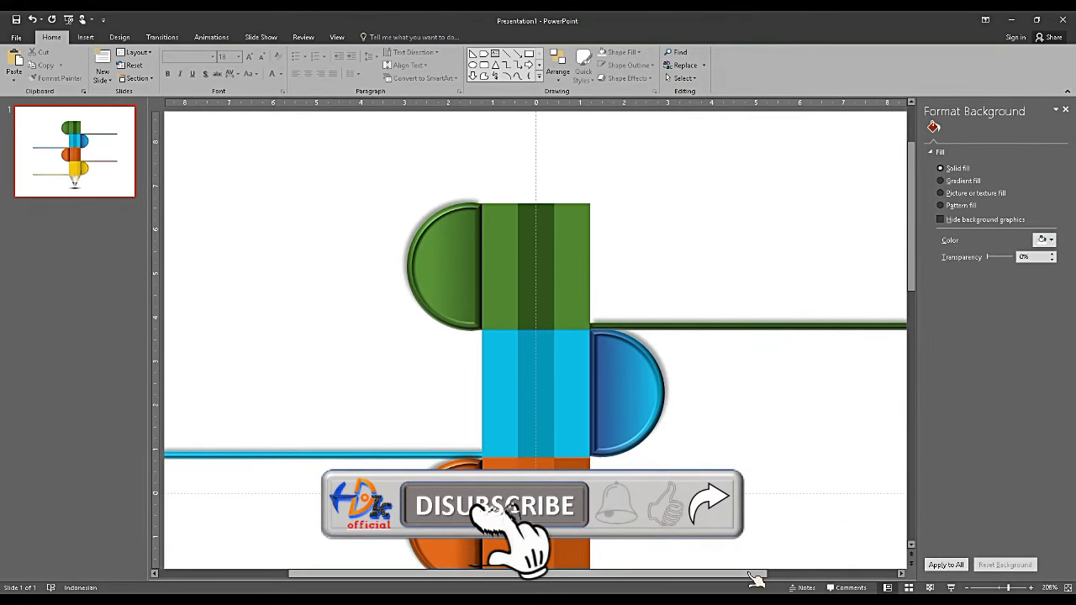
{"action": "left_click_drag", "start_coordinate": [748, 573], "coordinate": [815, 574]}
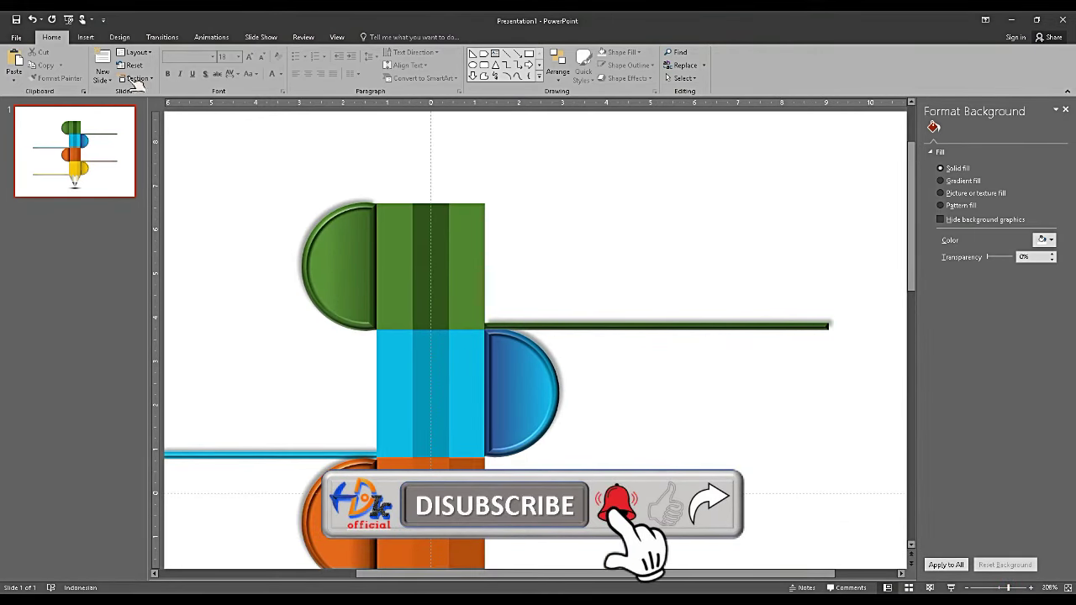
{"action": "left_click", "coordinate": [494, 52]}
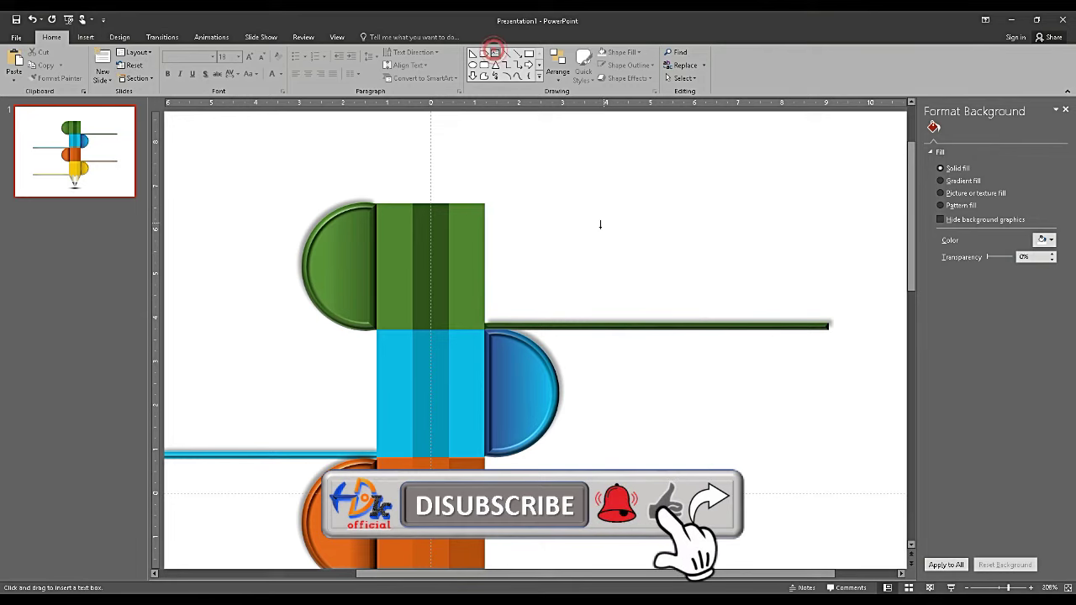
Add a 'Sub_Title_Timeline_01' text box just above the green line
{"action": "left_click", "coordinate": [627, 233]}
{"action": "type", "text": "S"}
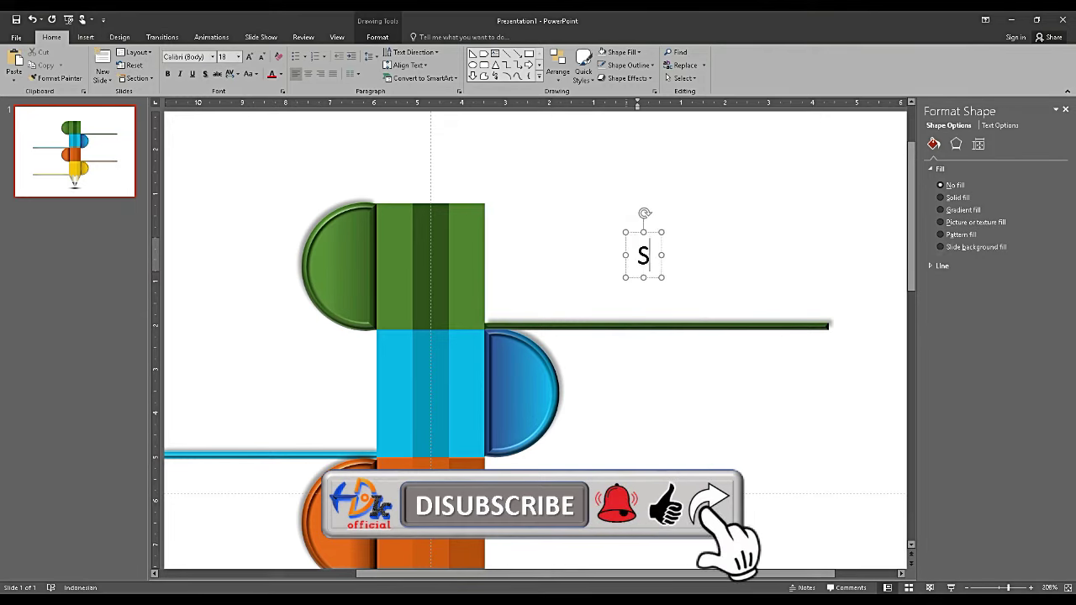
{"action": "type", "text": "ub"}
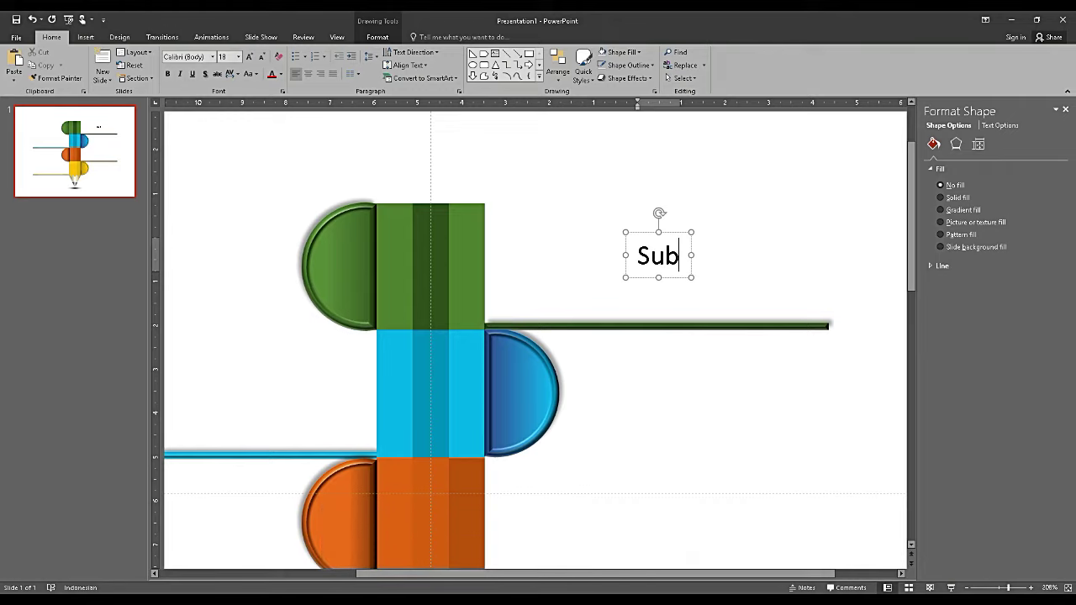
{"action": "type", "text": "_Titl"}
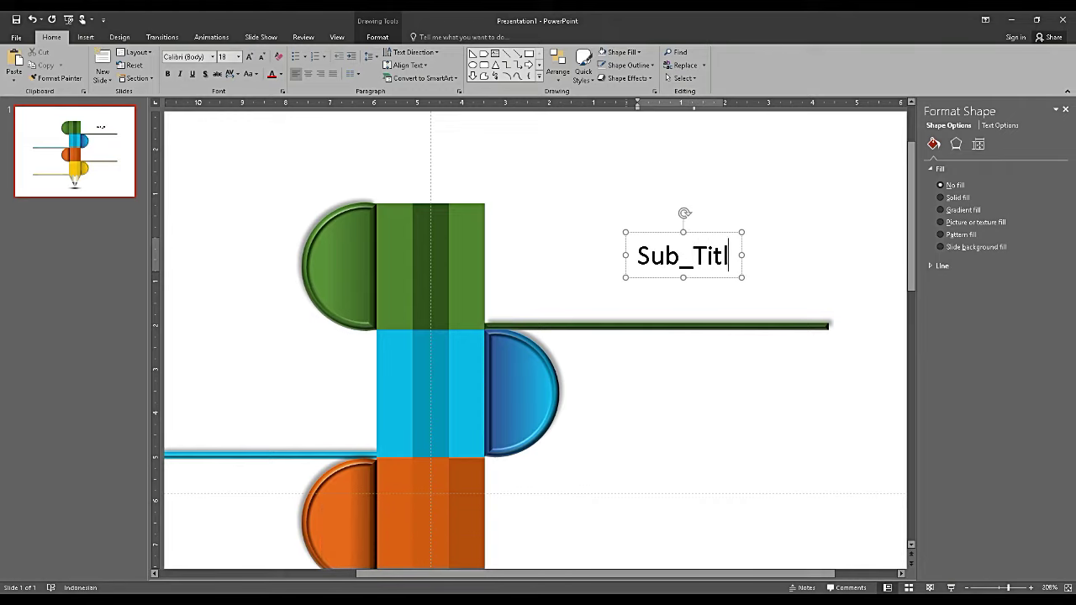
{"action": "type", "text": "e_T"}
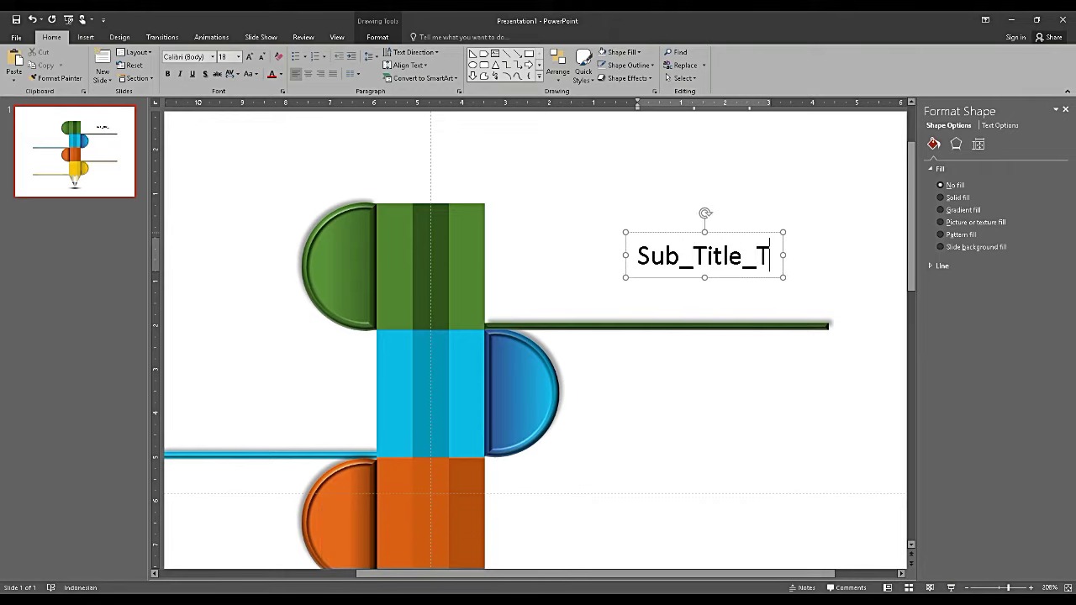
{"action": "type", "text": "imeline"}
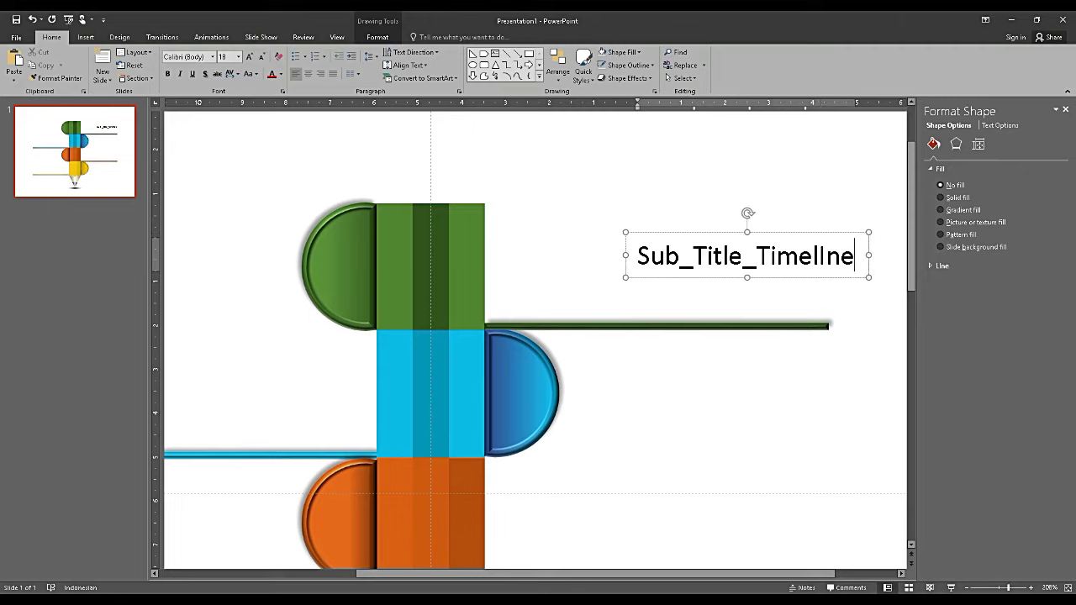
{"action": "type", "text": "_01"}
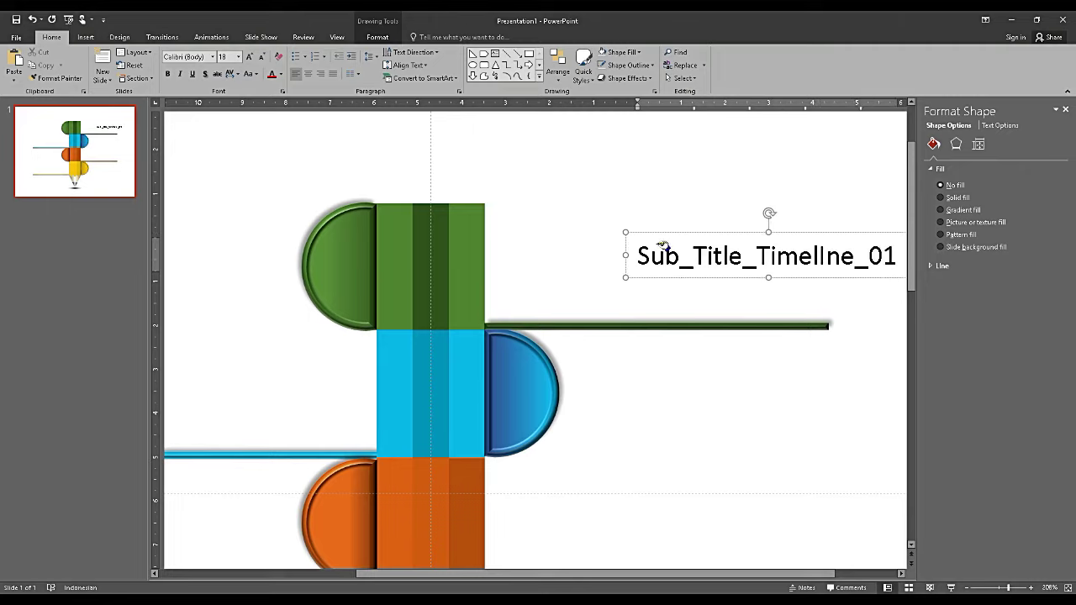
{"action": "left_click_drag", "start_coordinate": [666, 231], "coordinate": [597, 187]}
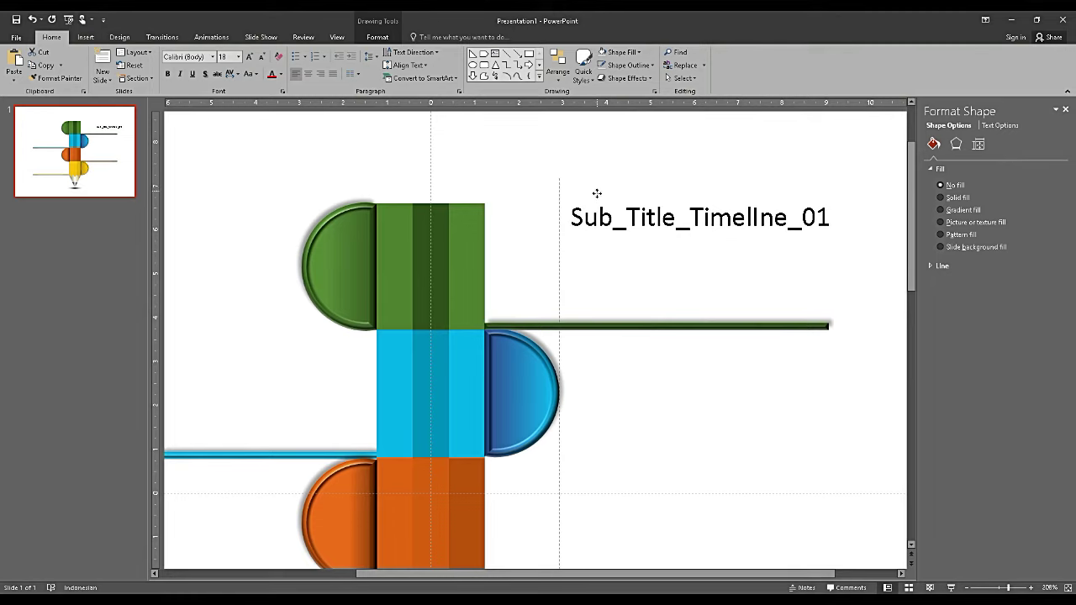
{"action": "left_click_drag", "start_coordinate": [597, 188], "coordinate": [591, 195]}
Make the label bold with text shadow, nudge it into place, and zoom back out
{"action": "left_click", "coordinate": [167, 73]}
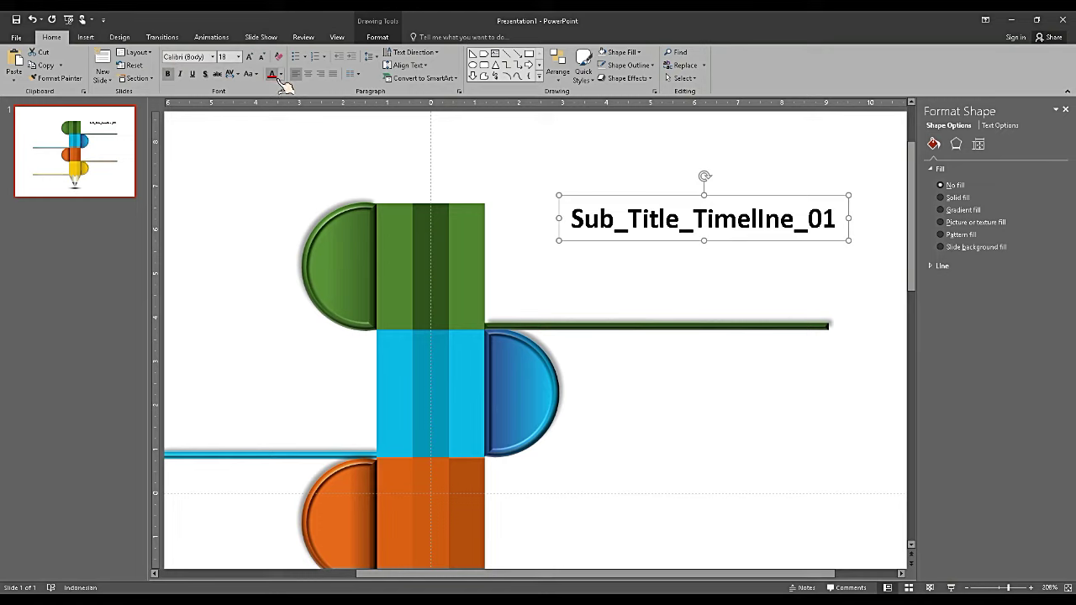
{"action": "left_click", "coordinate": [205, 73]}
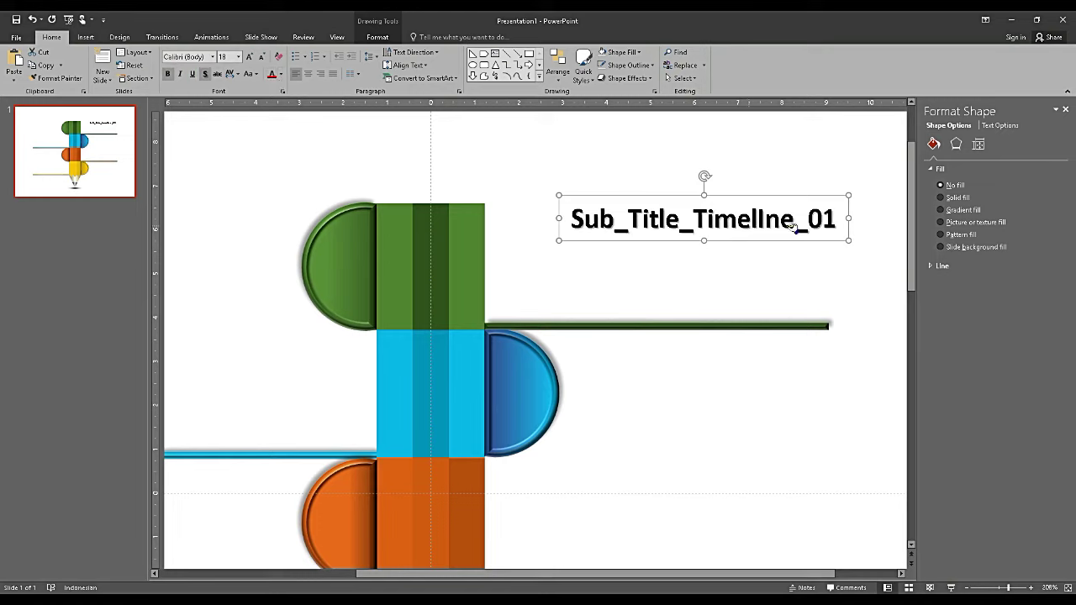
{"action": "left_click_drag", "start_coordinate": [818, 196], "coordinate": [813, 200]}
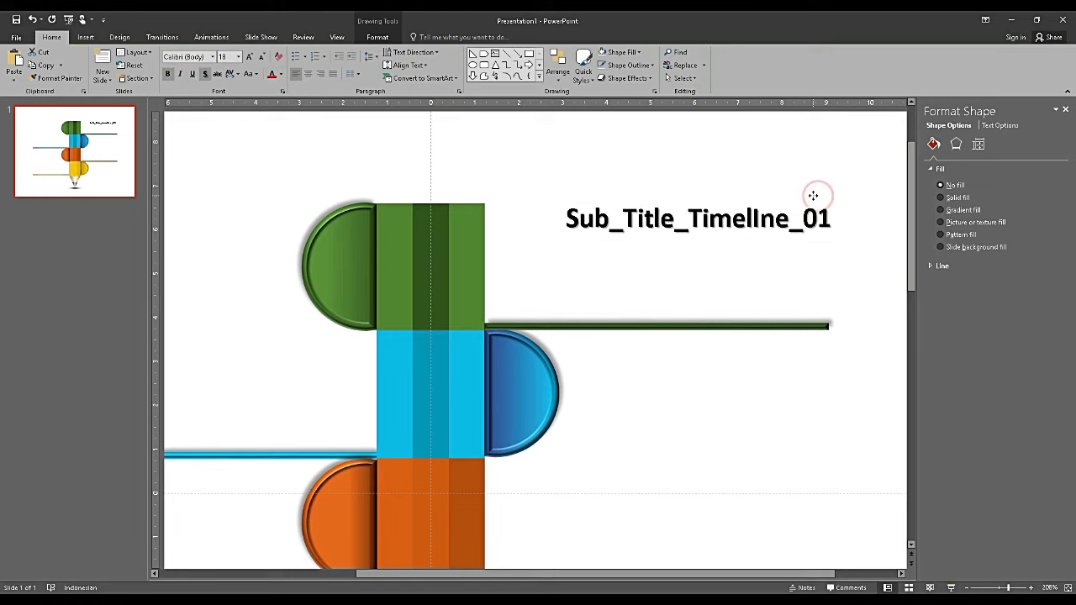
{"action": "scroll", "coordinate": [813, 200], "scroll_direction": "down", "scroll_amount": 1}
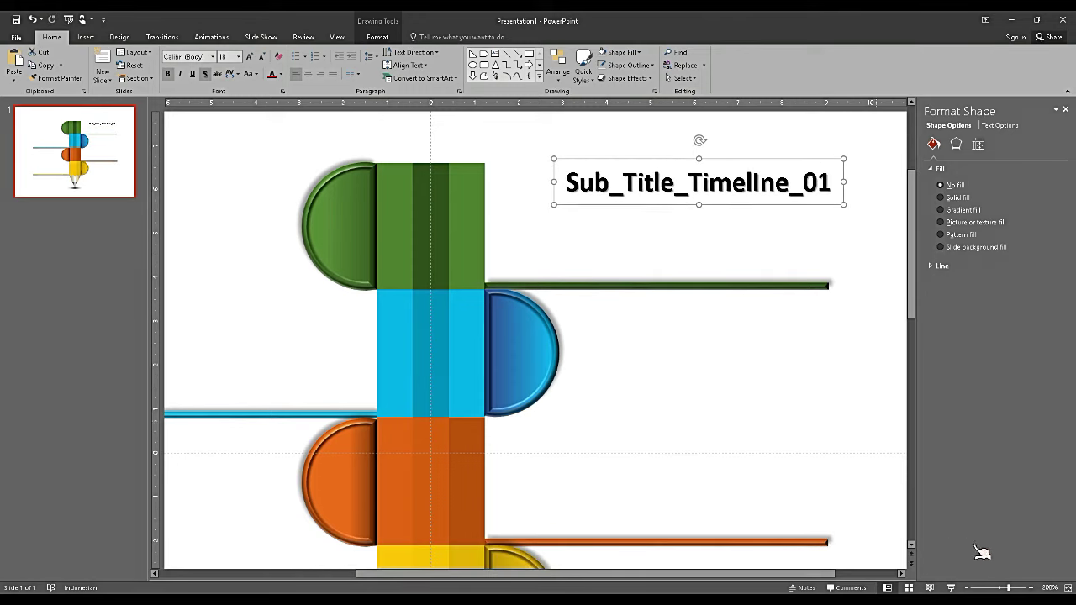
{"action": "left_click", "coordinate": [996, 589]}
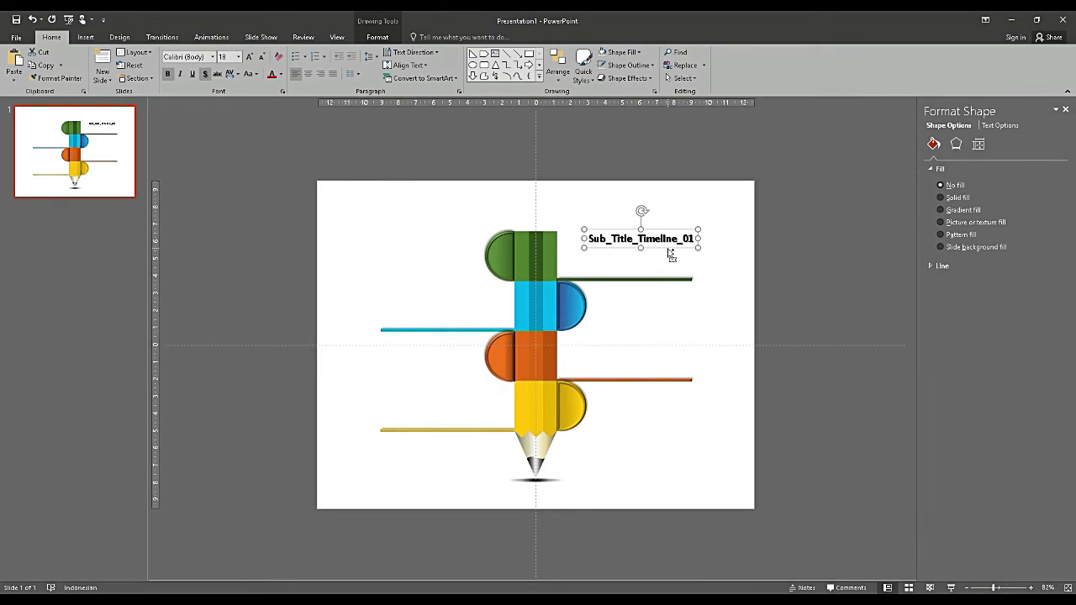
Duplicate the label three times, placing copies beside the blue, orange and yellow lines
{"action": "key", "text": "ctrl+d"}
{"action": "mouse_move", "coordinate": [699, 240]}
{"action": "left_mouse_down"}
{"action": "mouse_move", "coordinate": [483, 267]}
{"action": "mouse_move", "coordinate": [485, 282]}
{"action": "left_mouse_up"}
{"action": "key", "text": "ctrl+d"}
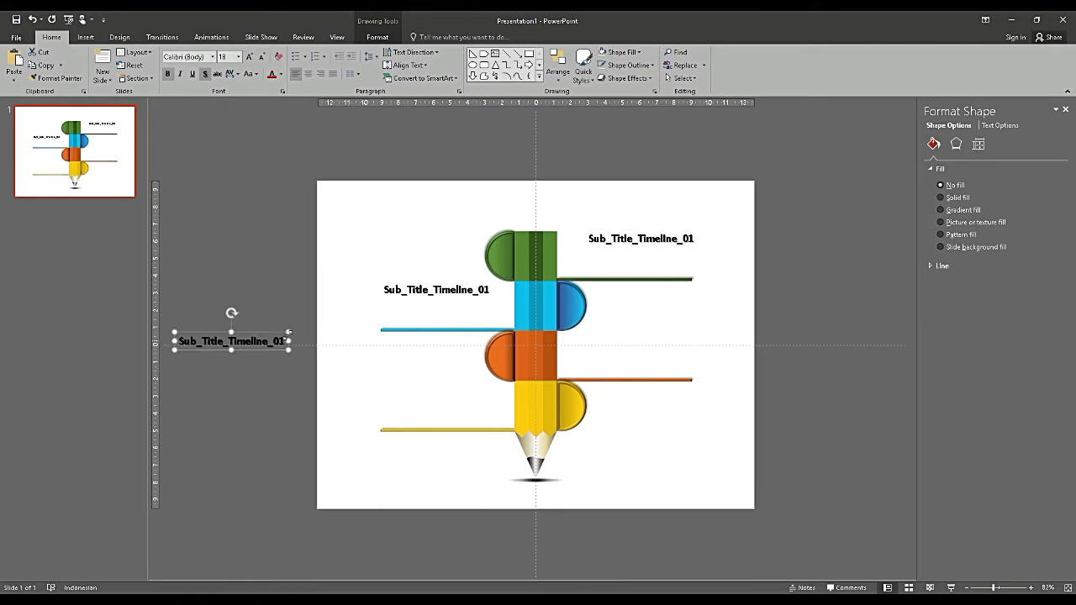
{"action": "left_click_drag", "start_coordinate": [279, 333], "coordinate": [684, 330]}
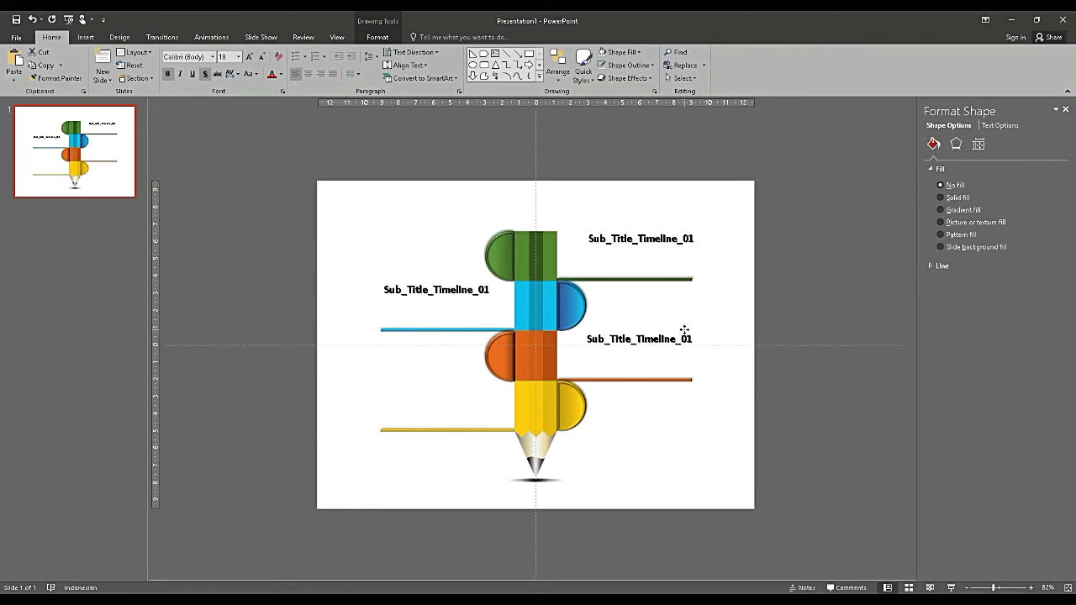
{"action": "key", "text": "ctrl+d"}
{"action": "mouse_move", "coordinate": [820, 380]}
{"action": "left_mouse_down"}
{"action": "mouse_move", "coordinate": [410, 404]}
{"action": "mouse_move", "coordinate": [413, 384]}
{"action": "left_mouse_up"}
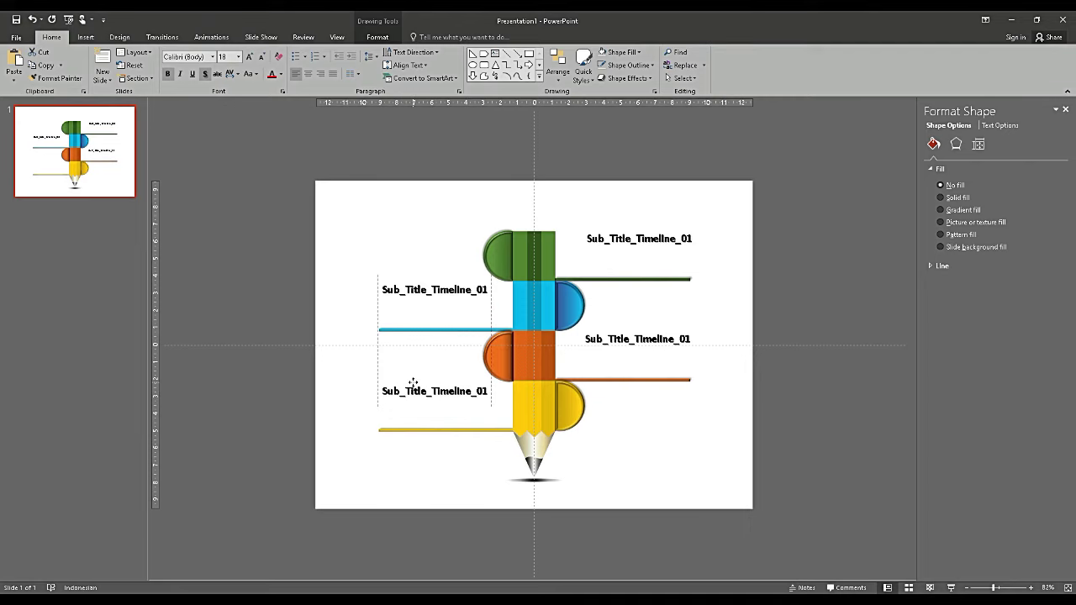
Renumber the copies to Sub_Title_Timeline_02, _03 and _04
{"action": "left_click", "coordinate": [491, 292]}
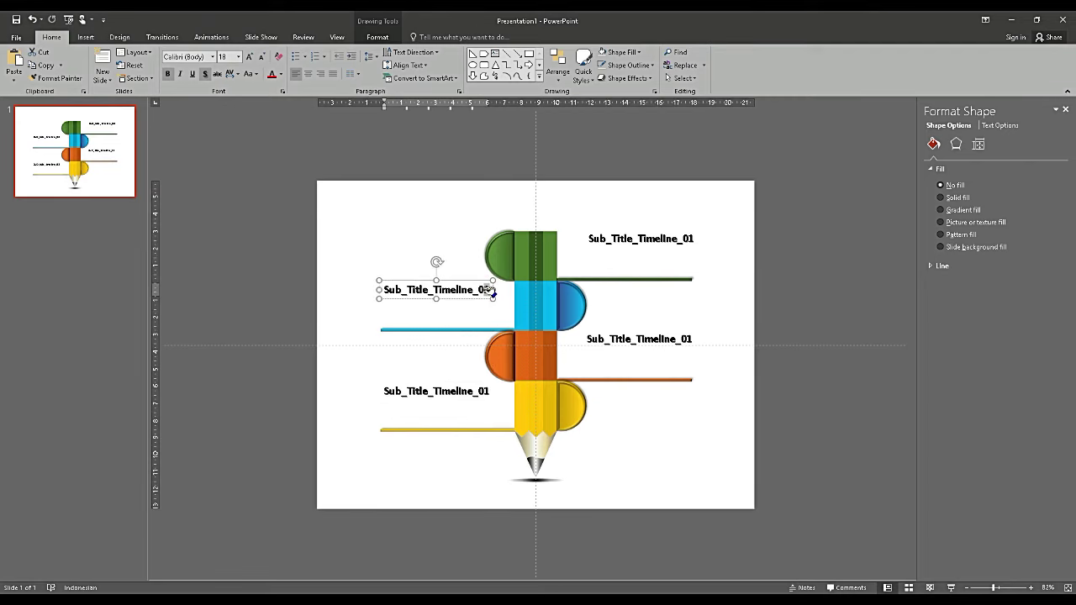
{"action": "key", "text": "BackSpace"}
{"action": "type", "text": "2"}
{"action": "left_click", "coordinate": [693, 341]}
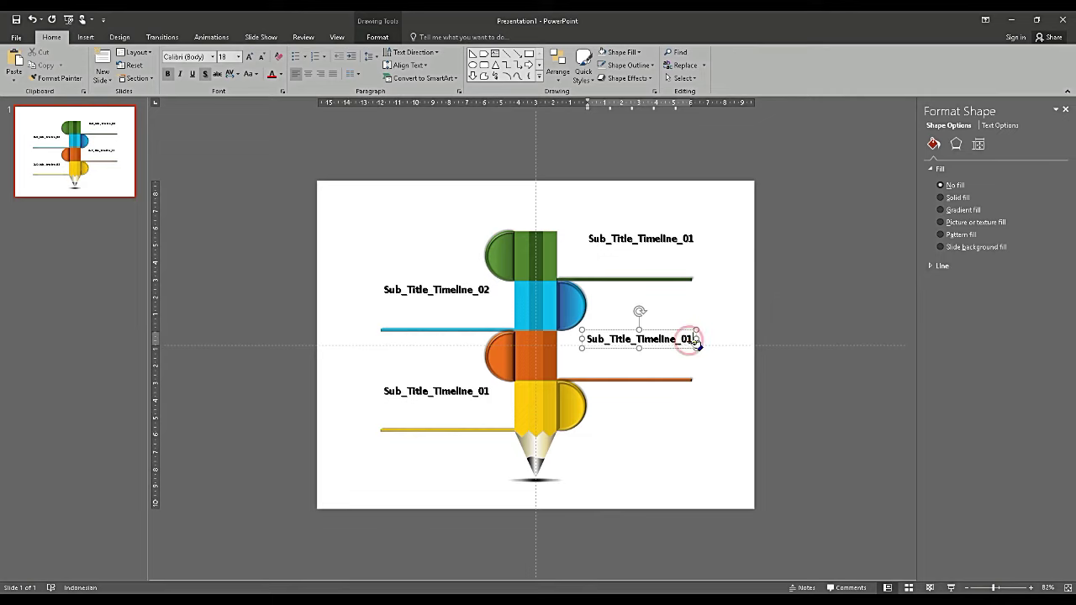
{"action": "left_click_drag", "start_coordinate": [685, 339], "coordinate": [692, 339]}
{"action": "type", "text": "3"}
{"action": "left_click", "coordinate": [496, 395]}
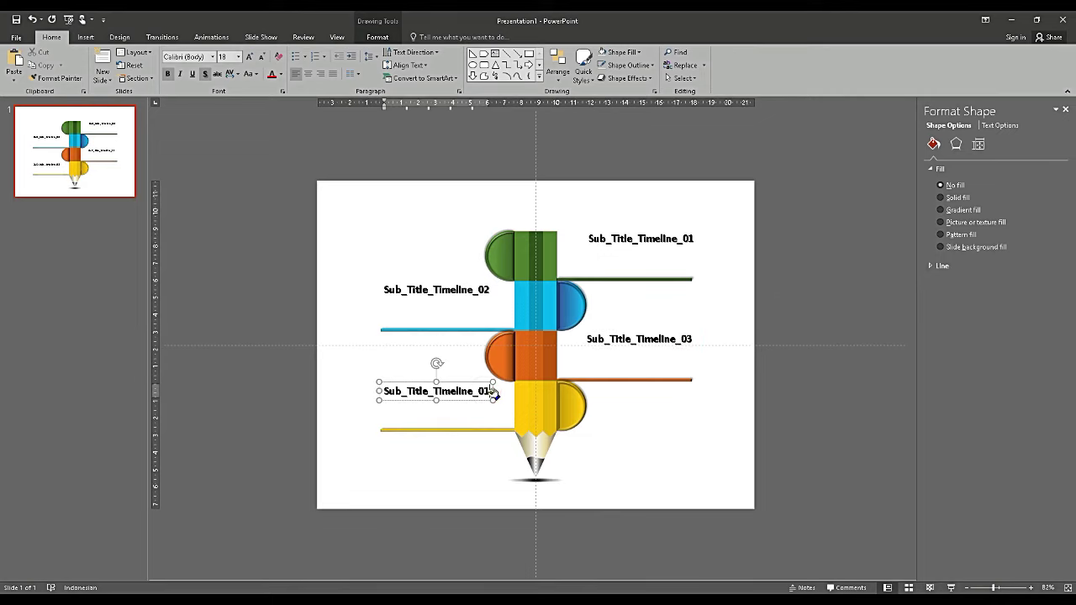
{"action": "type", "text": "4"}
{"action": "left_click", "coordinate": [664, 239]}
{"action": "left_click", "coordinate": [681, 248]}
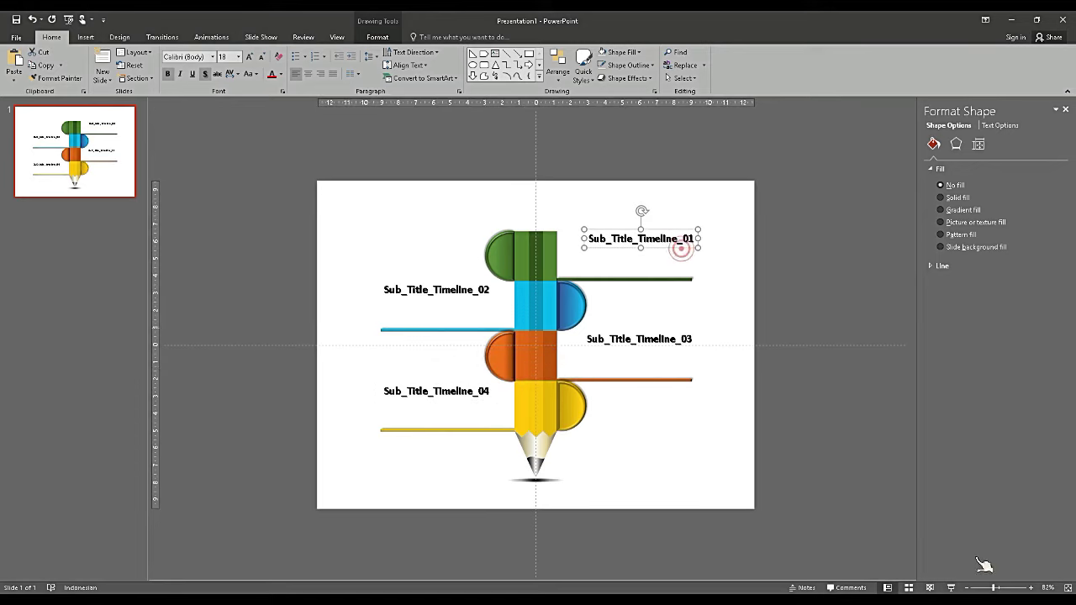
Replace the mistaken capital 'I' with 'i' in the right-side labels 01 and 03
{"action": "left_click_drag", "start_coordinate": [994, 588], "coordinate": [1013, 588]}
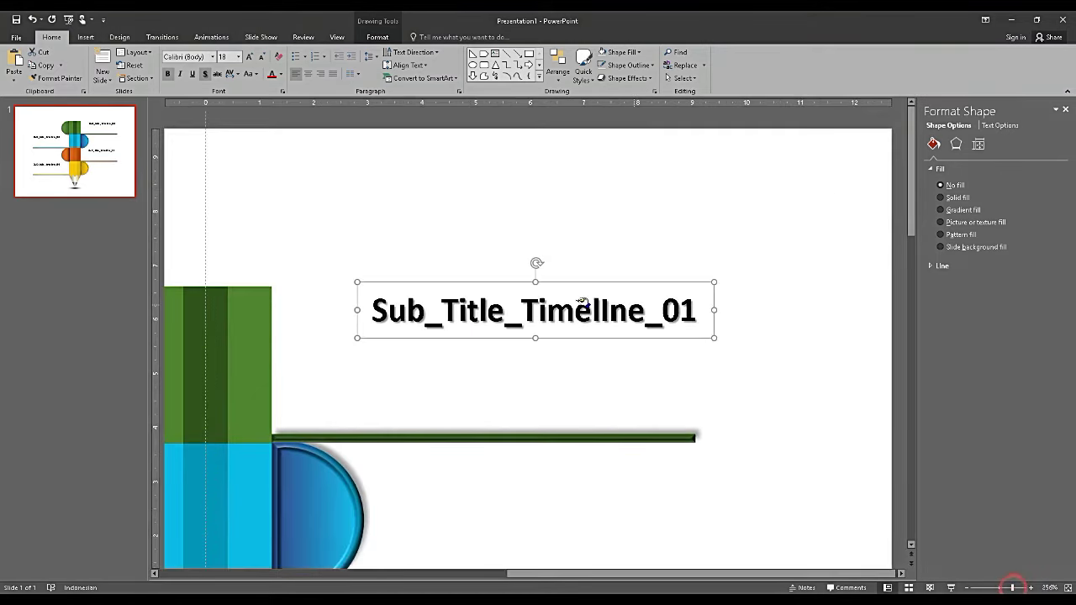
{"action": "left_click_drag", "start_coordinate": [613, 322], "coordinate": [601, 318]}
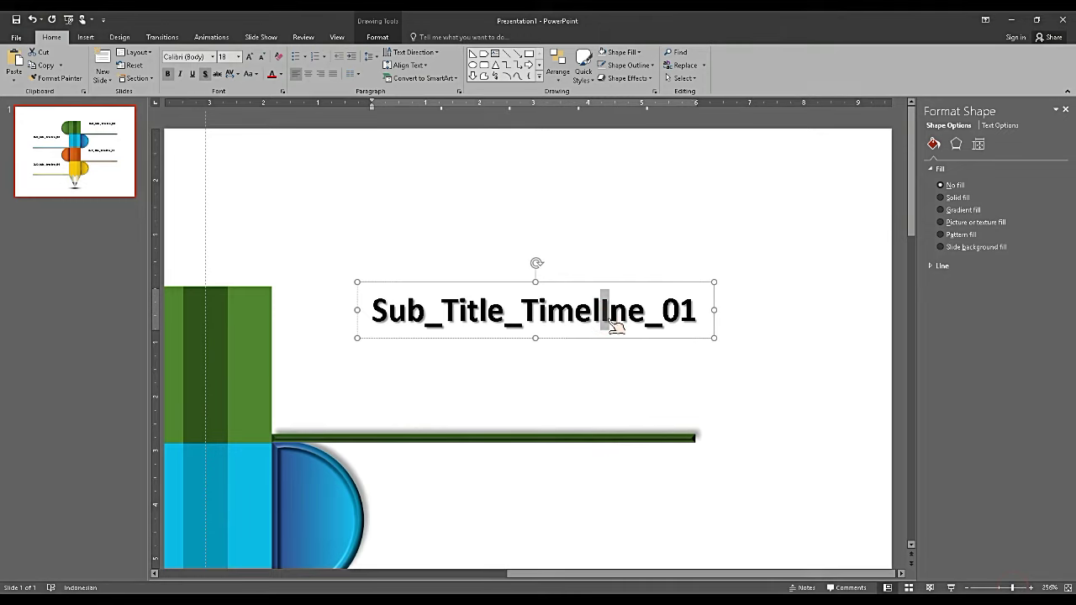
{"action": "type", "text": "i"}
{"action": "scroll", "coordinate": [614, 322], "scroll_direction": "down", "scroll_amount": 3}
{"action": "left_click", "coordinate": [604, 475]}
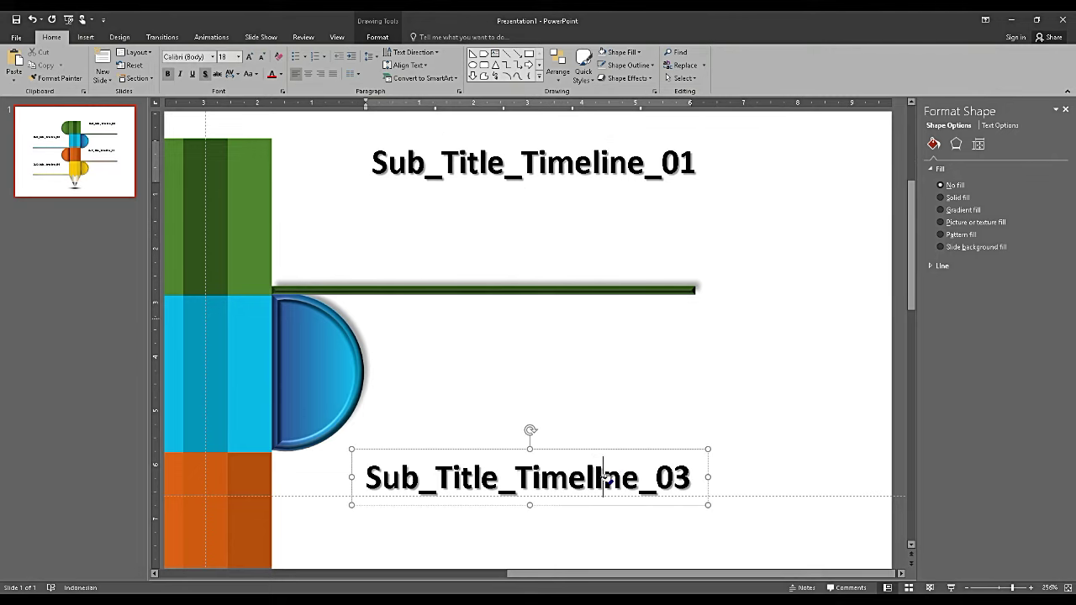
{"action": "left_click_drag", "start_coordinate": [607, 476], "coordinate": [600, 476]}
{"action": "type", "text": "i"}
{"action": "scroll", "coordinate": [627, 462], "scroll_direction": "down", "scroll_amount": 2}
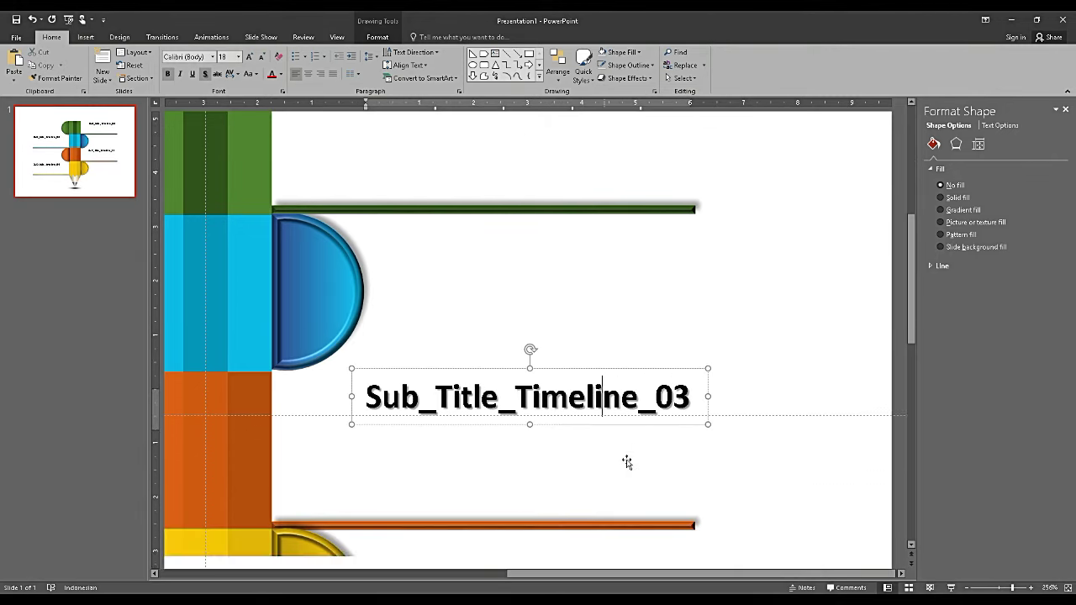
{"action": "scroll", "coordinate": [627, 462], "scroll_direction": "down", "scroll_amount": 2}
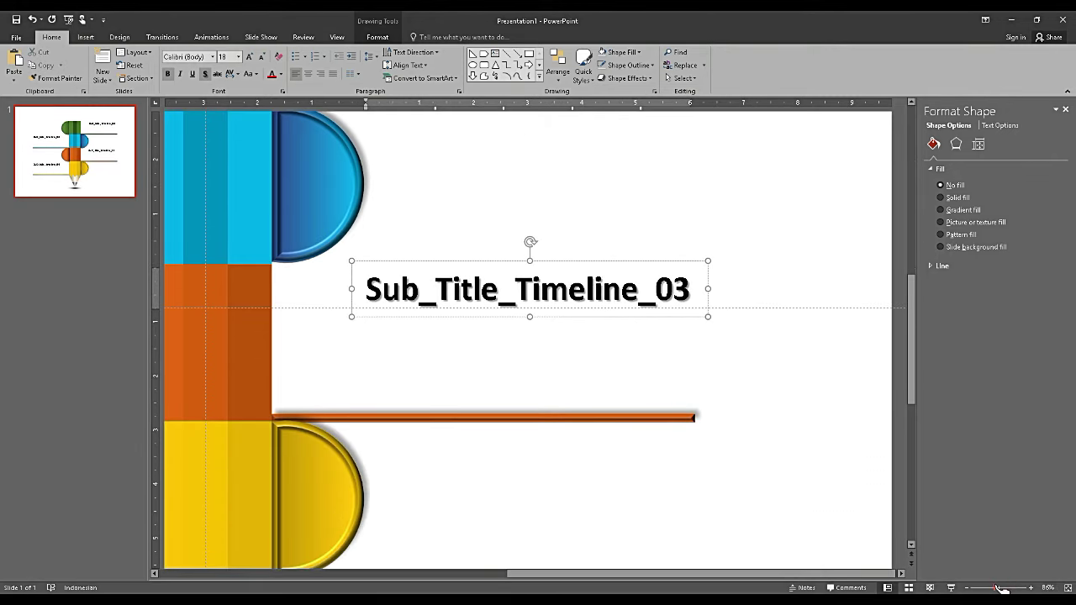
{"action": "left_click_drag", "start_coordinate": [1002, 588], "coordinate": [995, 587]}
Fix the same mistyped letter in the Sub_Title_Timeline_04 and _02 labels
{"action": "left_click", "coordinate": [465, 396]}
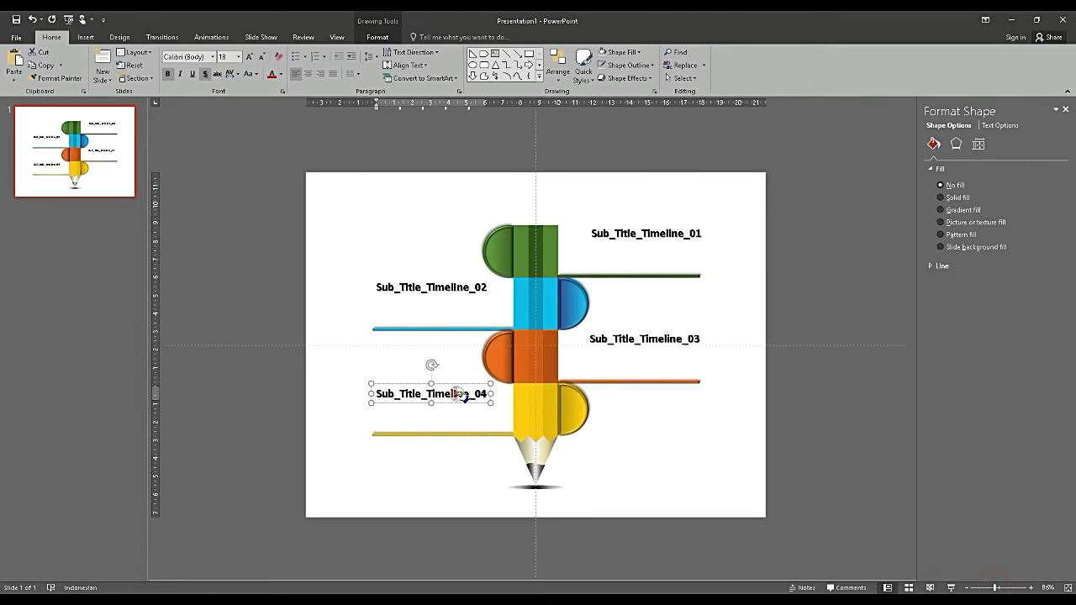
{"action": "left_click_drag", "start_coordinate": [459, 395], "coordinate": [453, 395]}
{"action": "type", "text": "i"}
{"action": "left_click", "coordinate": [465, 290]}
{"action": "left_click", "coordinate": [457, 289]}
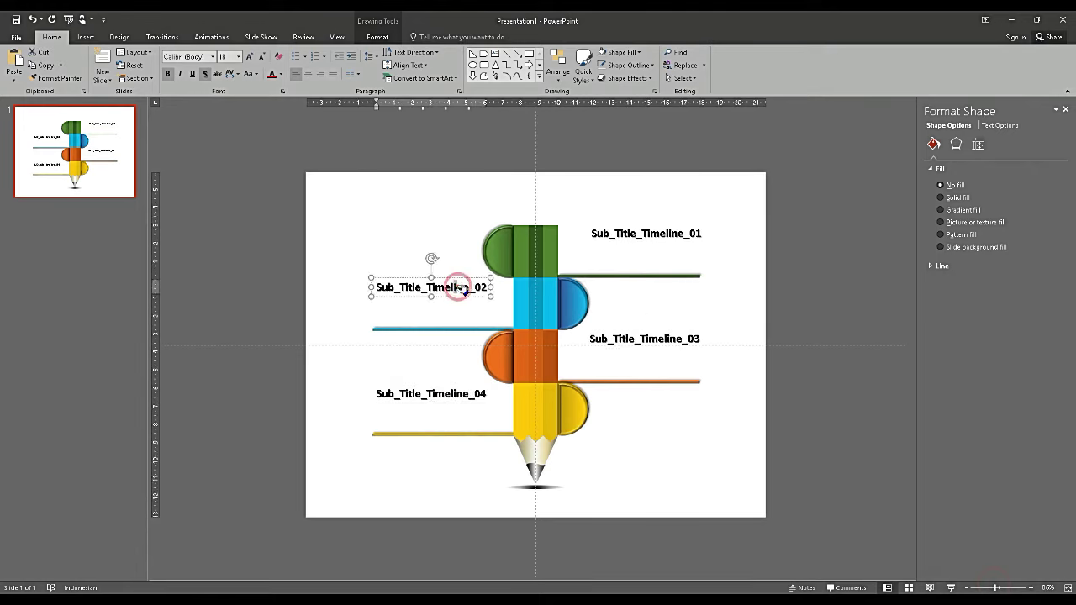
{"action": "left_click", "coordinate": [658, 234]}
Duplicate the 01 label and retype it as the two-line 'Berisi informasi singkat Timeline'
{"action": "left_click_drag", "start_coordinate": [996, 588], "coordinate": [1008, 589]}
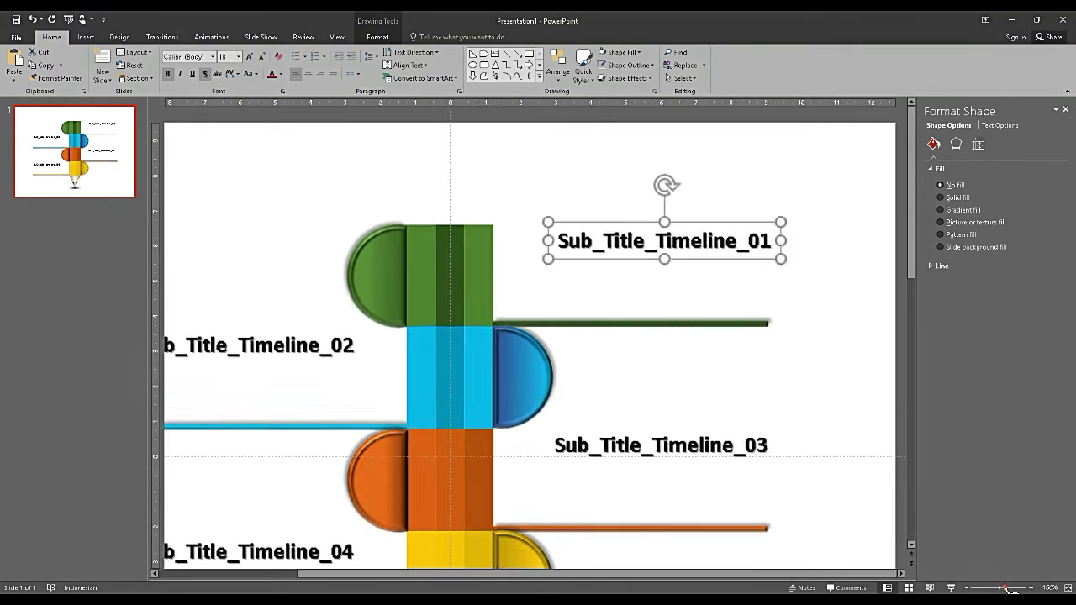
{"action": "key", "text": "ctrl+d"}
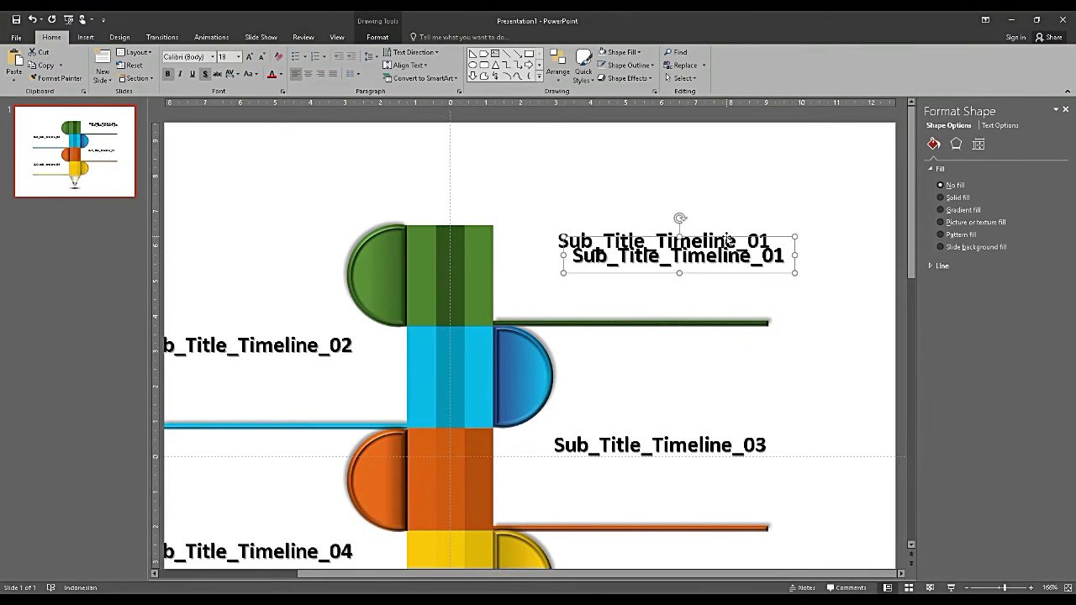
{"action": "left_click_drag", "start_coordinate": [728, 238], "coordinate": [717, 251]}
{"action": "double_click", "coordinate": [695, 272]}
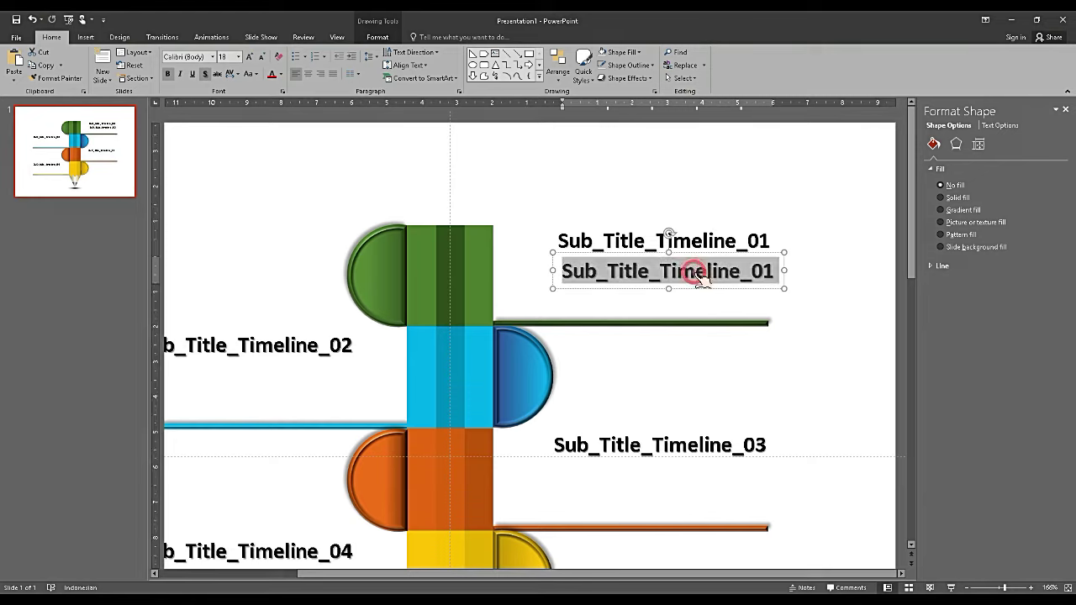
{"action": "type", "text": "Ber"}
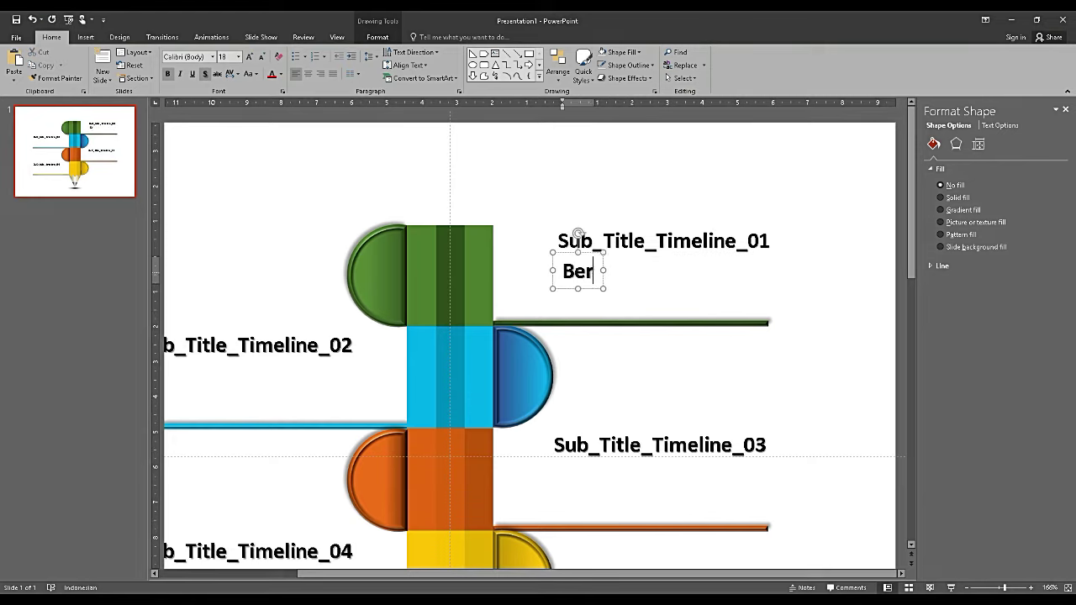
{"action": "type", "text": "isi info"}
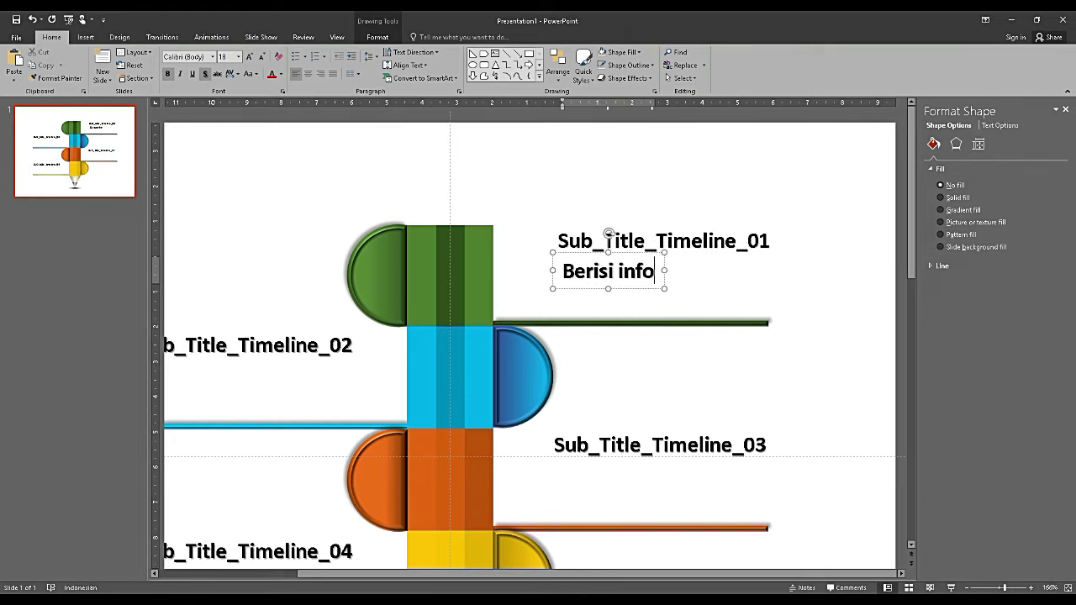
{"action": "type", "text": "rmasi singkat"}
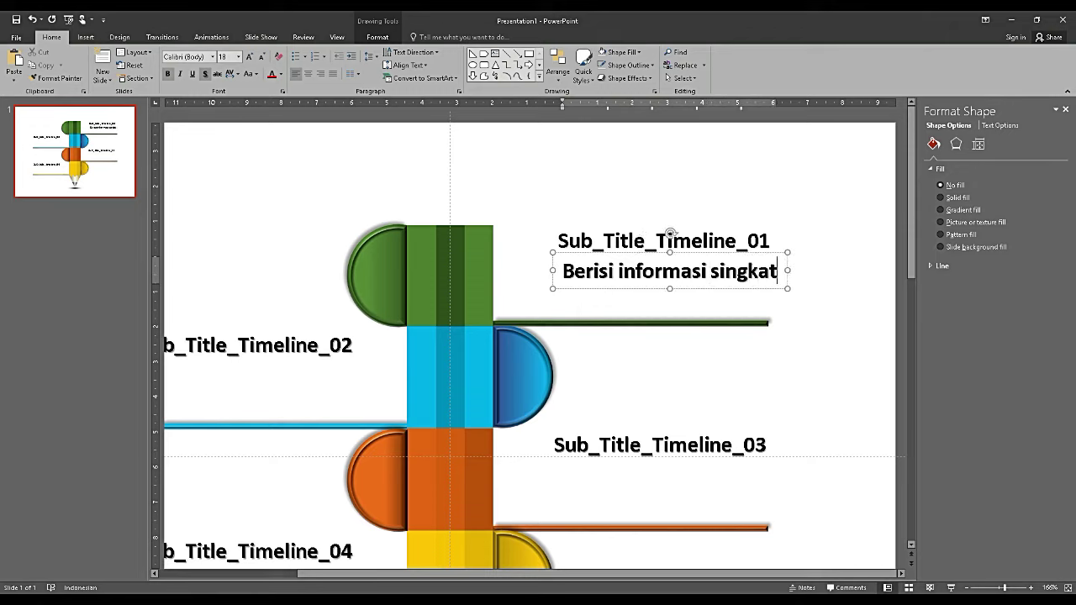
{"action": "key", "text": "Return"}
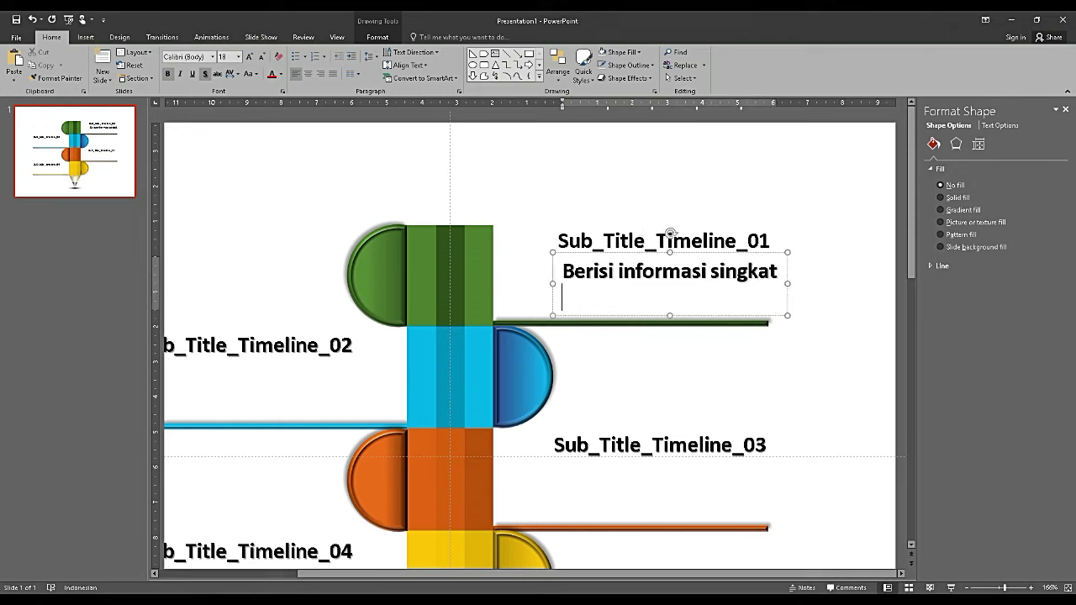
{"action": "type", "text": "timeline"}
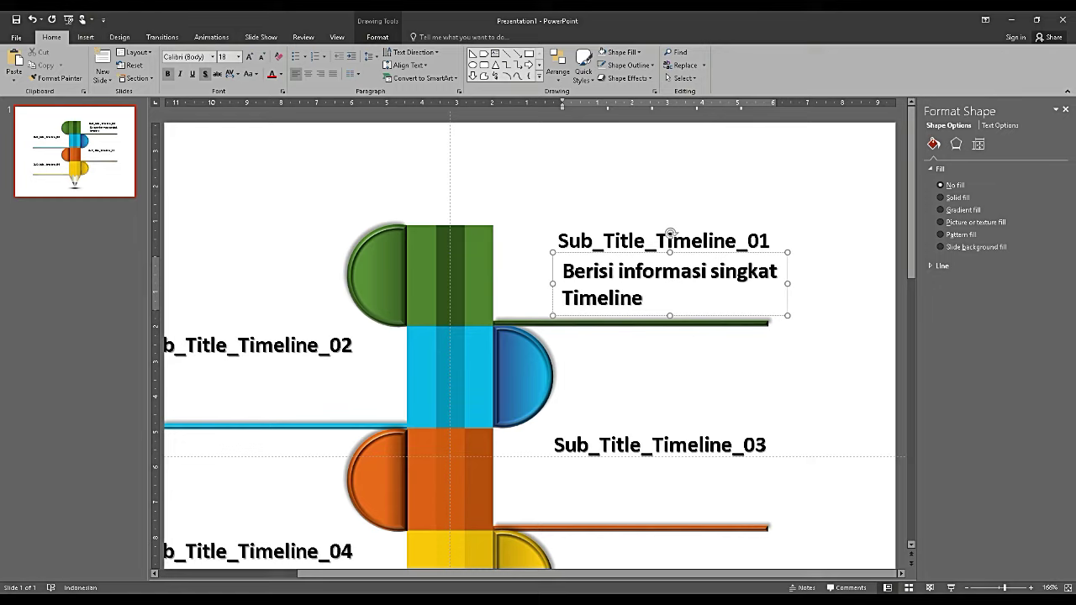
Make the description regular weight, 12 pt and right-aligned
{"action": "left_click", "coordinate": [654, 253]}
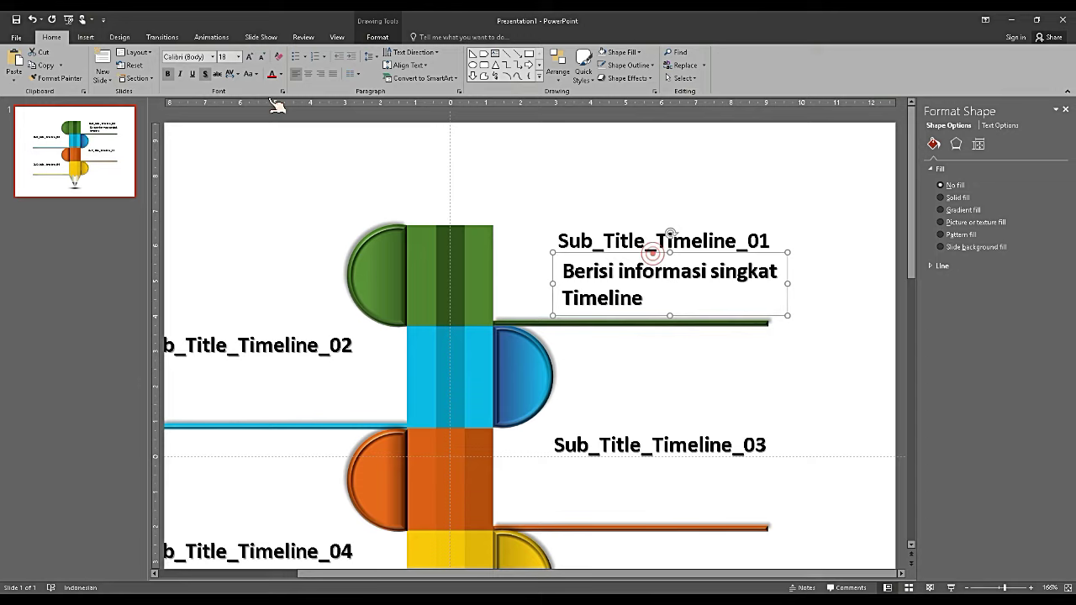
{"action": "left_click", "coordinate": [168, 73]}
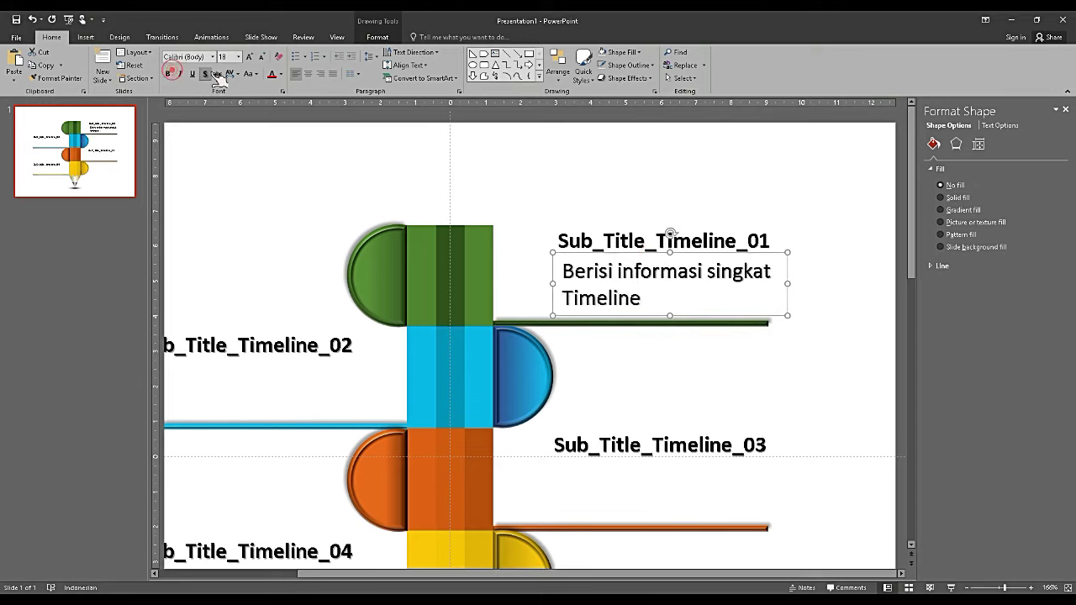
{"action": "left_click", "coordinate": [588, 272]}
{"action": "key", "text": "ctrl+a"}
{"action": "key", "text": "ctrl+shift+comma"}
{"action": "key", "text": "ctrl+shift+comma"}
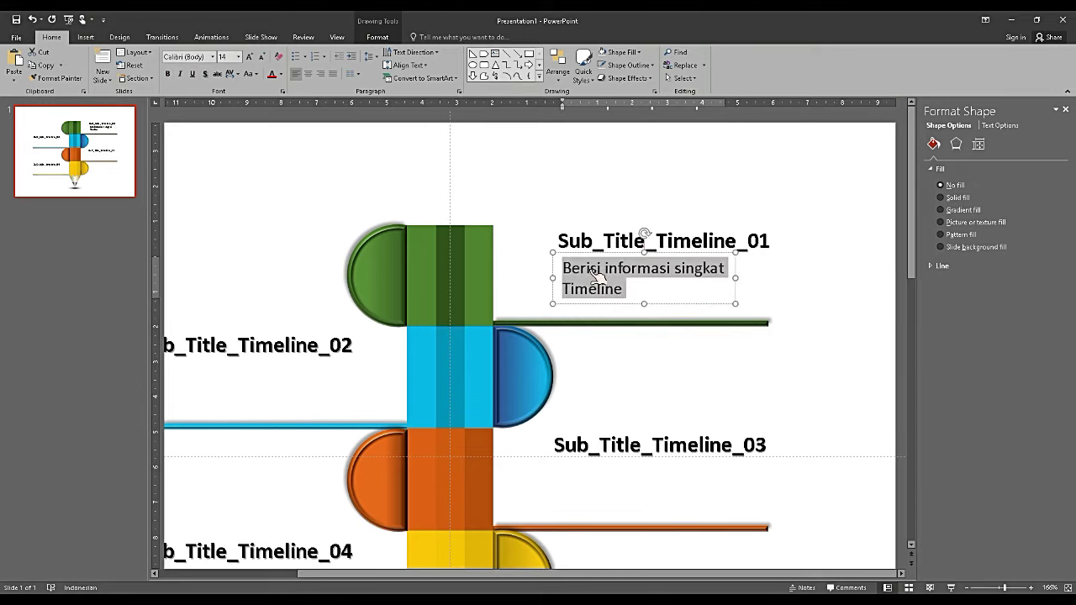
{"action": "key", "text": "ctrl+shift+comma"}
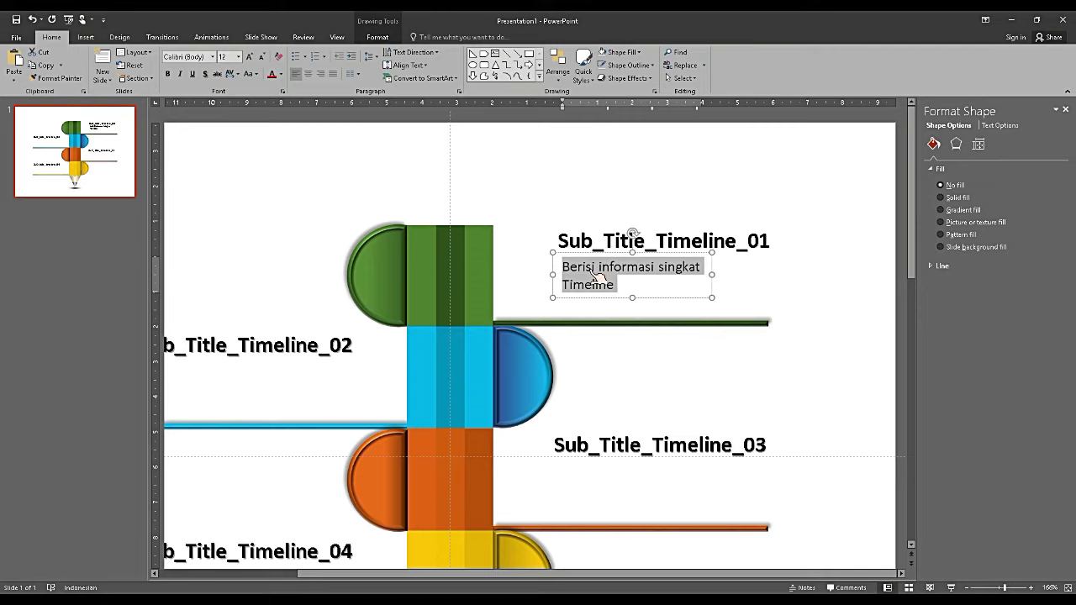
{"action": "left_click", "coordinate": [320, 73]}
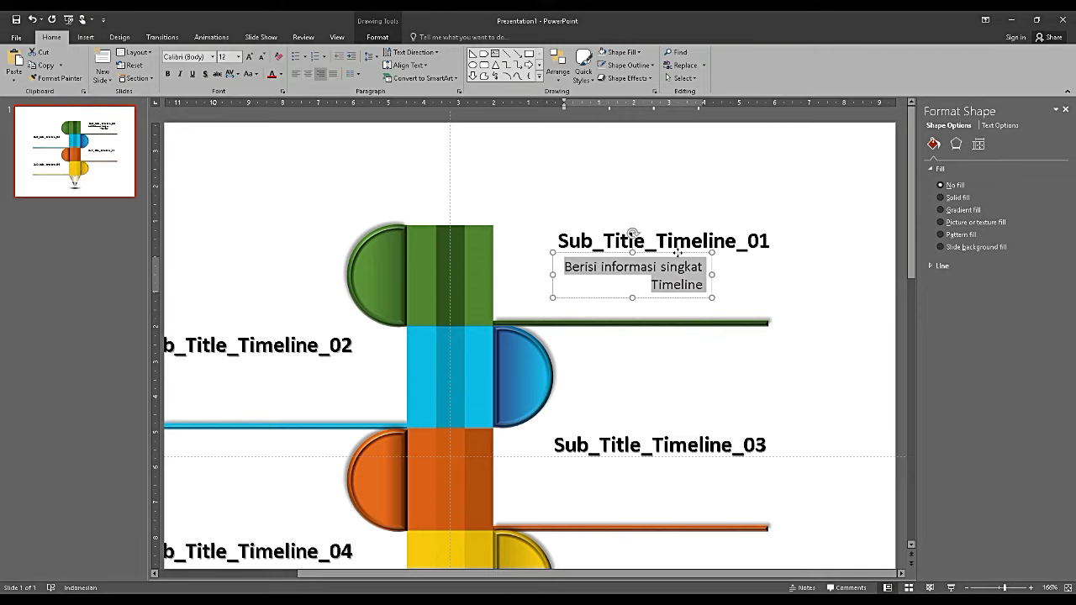
Place description copies under the Sub_Title_Timeline_01 and _03 labels
{"action": "left_click_drag", "start_coordinate": [677, 252], "coordinate": [744, 255]}
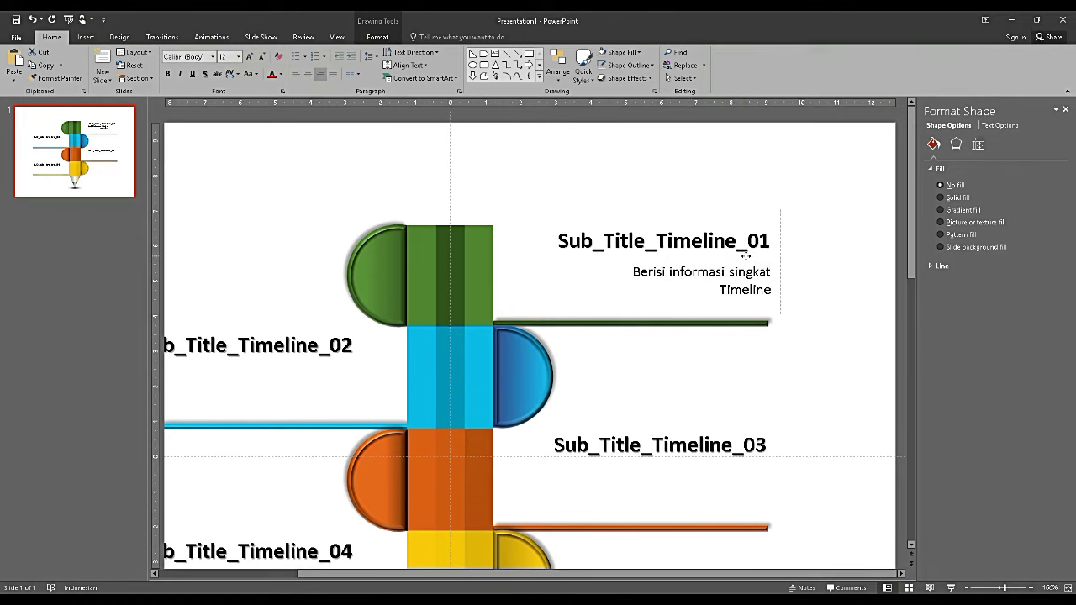
{"action": "left_click_drag", "start_coordinate": [744, 254], "coordinate": [722, 431]}
{"action": "scroll", "coordinate": [751, 261], "scroll_direction": "down", "scroll_amount": 1}
{"action": "key", "text": "ctrl+d"}
{"action": "scroll", "coordinate": [723, 434], "scroll_direction": "down", "scroll_amount": 1}
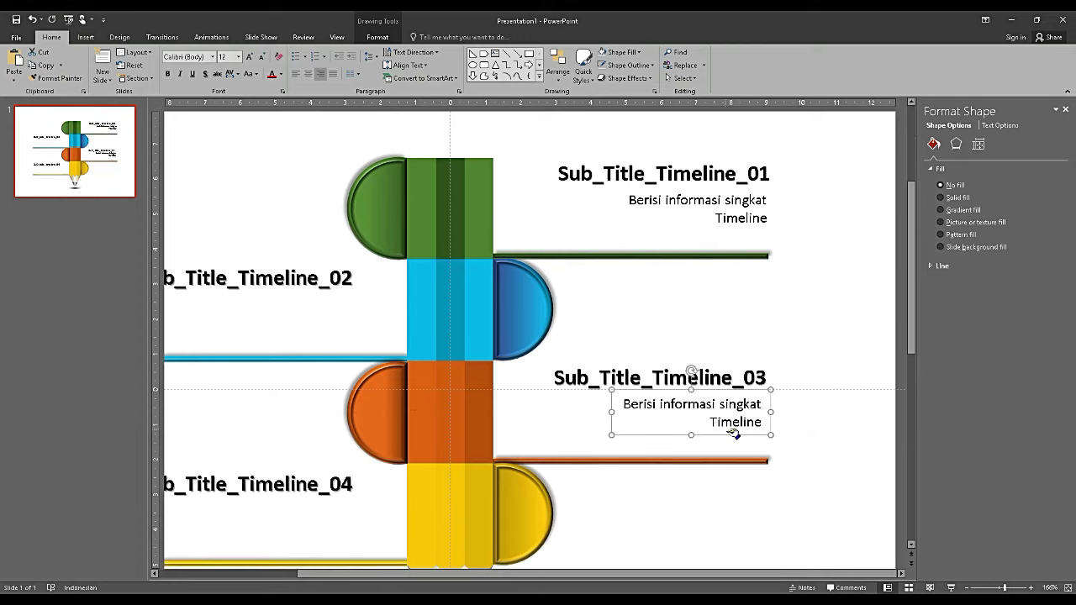
{"action": "scroll", "coordinate": [729, 433], "scroll_direction": "down", "scroll_amount": 4}
Add a left-aligned description copy under Sub_Title_Timeline_04
{"action": "key", "text": "ctrl+d"}
{"action": "left_click_drag", "start_coordinate": [742, 431], "coordinate": [221, 339]}
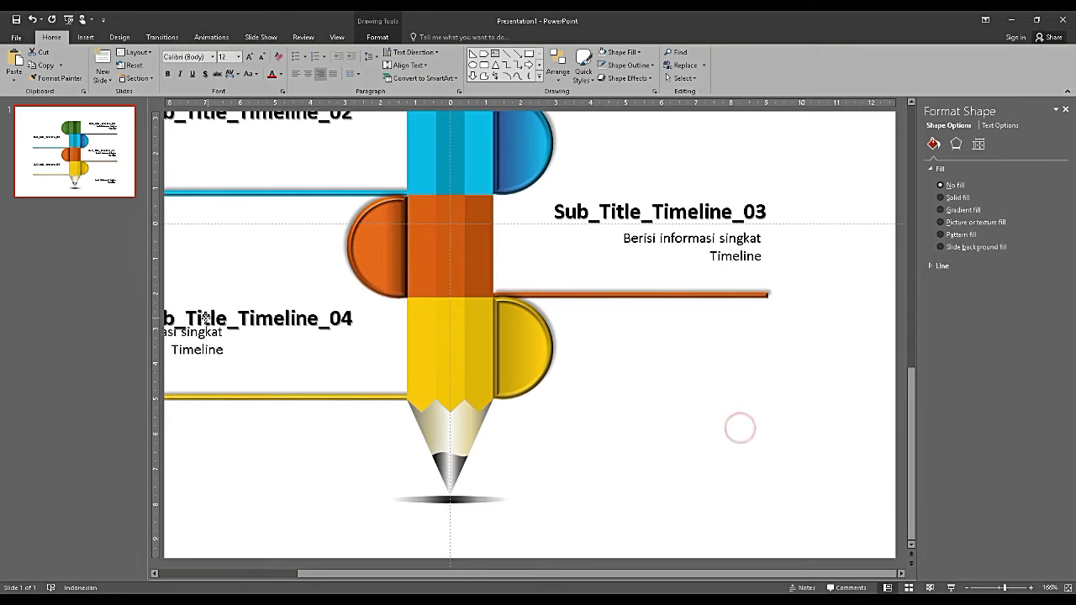
{"action": "left_click_drag", "start_coordinate": [544, 575], "coordinate": [462, 575]}
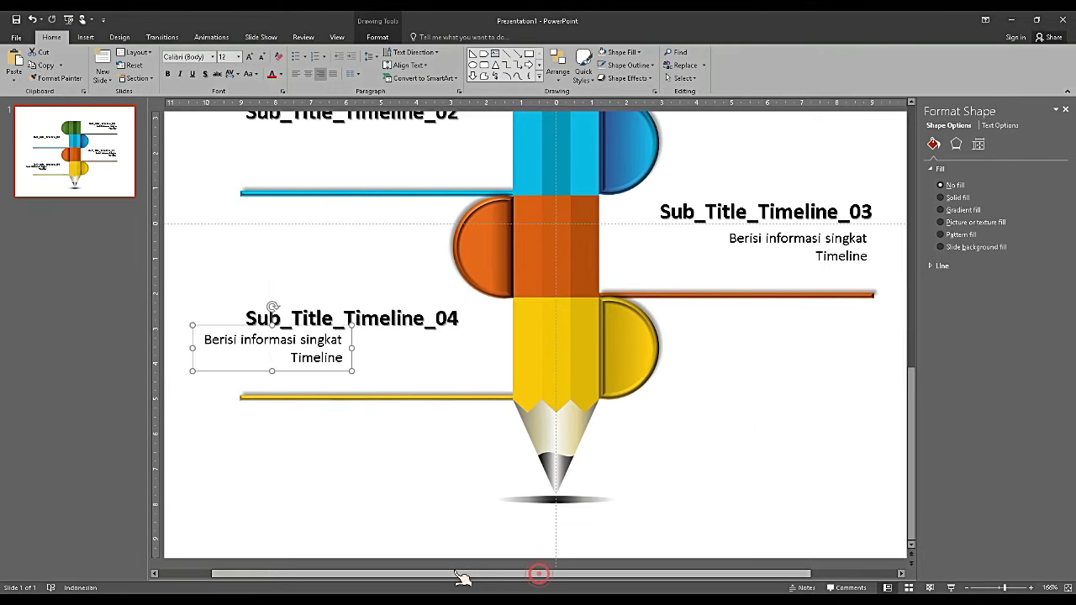
{"action": "left_click", "coordinate": [295, 74]}
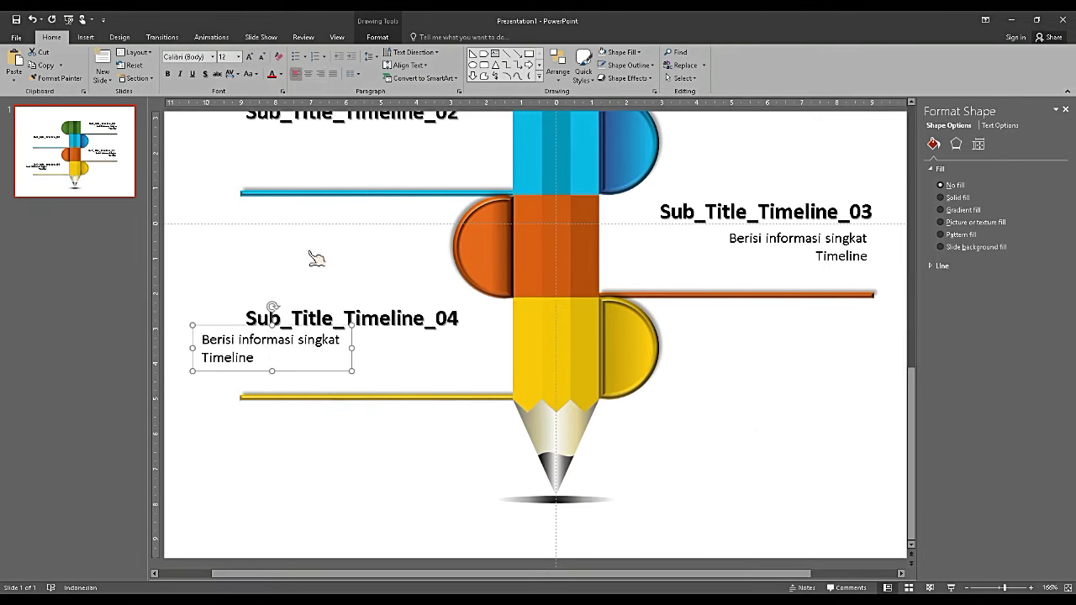
{"action": "left_click_drag", "start_coordinate": [309, 330], "coordinate": [352, 322]}
{"action": "scroll", "coordinate": [360, 365], "scroll_direction": "up", "scroll_amount": 1}
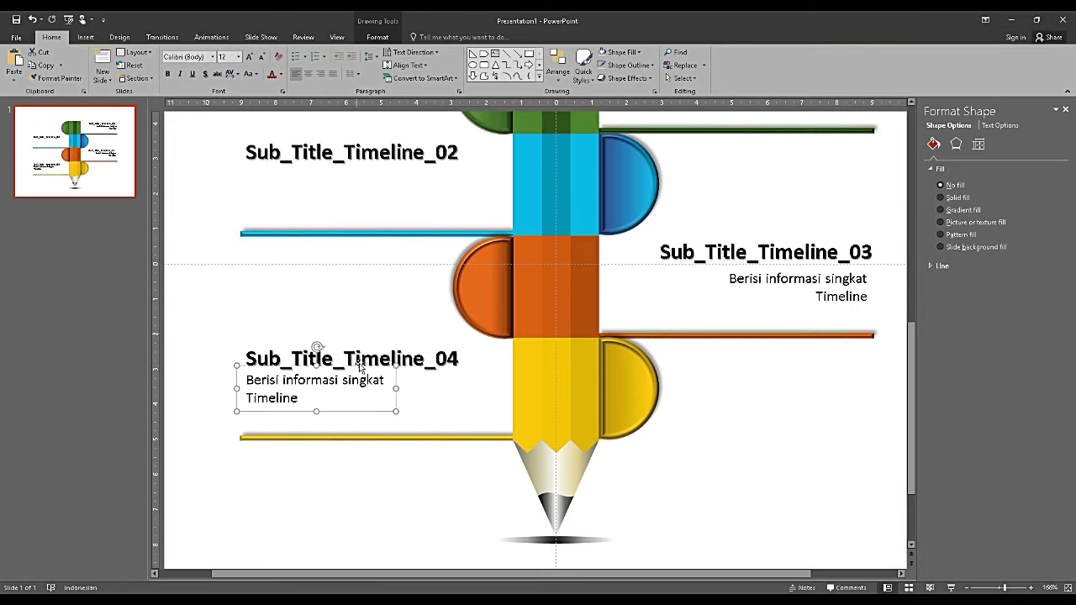
Add a description copy under Sub_Title_Timeline_02 and zoom out to the whole slide
{"action": "key", "text": "ctrl+d"}
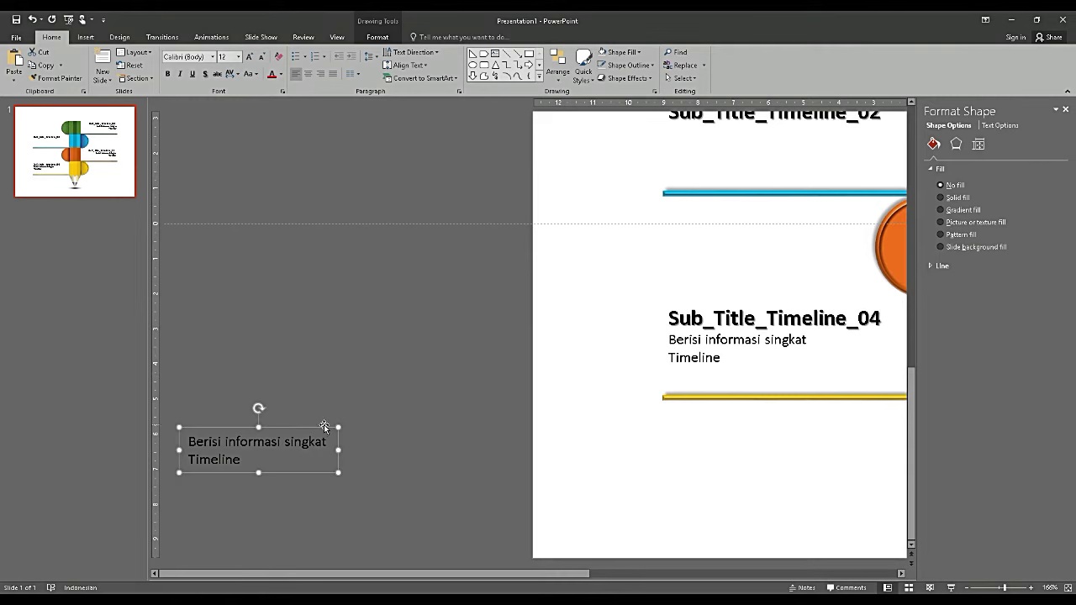
{"action": "mouse_move", "coordinate": [324, 425]}
{"action": "left_mouse_down"}
{"action": "mouse_move", "coordinate": [750, 141]}
{"action": "mouse_move", "coordinate": [809, 124]}
{"action": "left_mouse_up"}
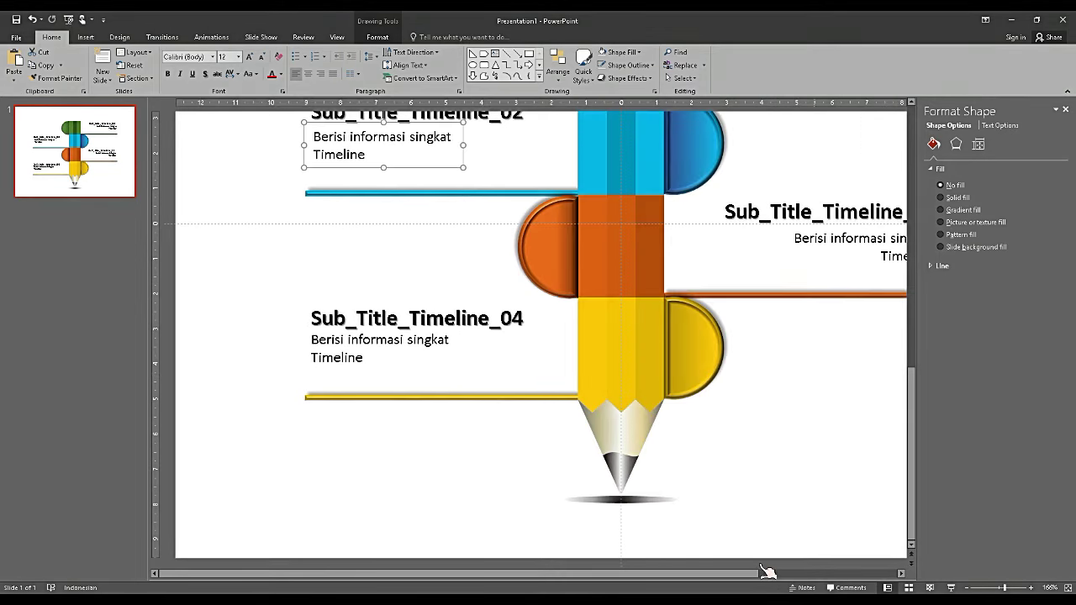
{"action": "scroll", "coordinate": [766, 555], "scroll_direction": "up", "scroll_amount": 1}
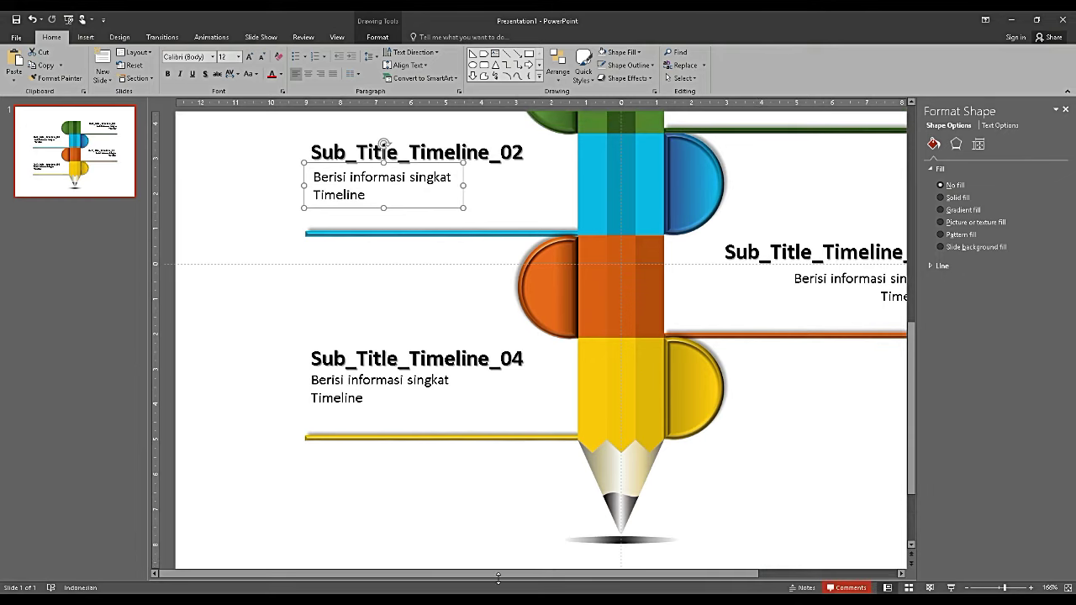
{"action": "scroll", "coordinate": [521, 436], "scroll_direction": "up", "scroll_amount": 4}
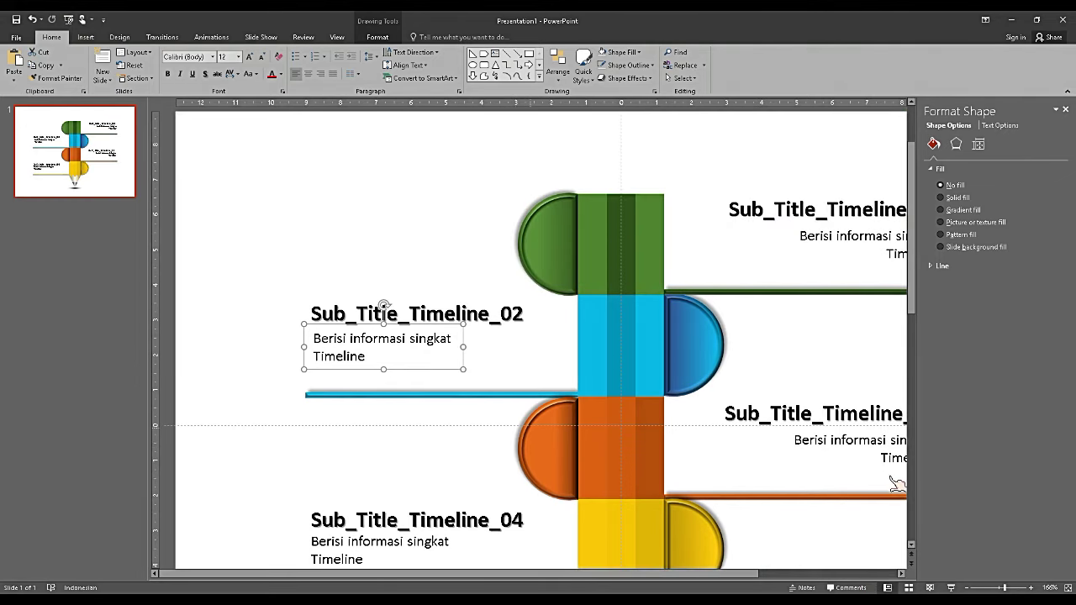
{"action": "left_click", "coordinate": [999, 588]}
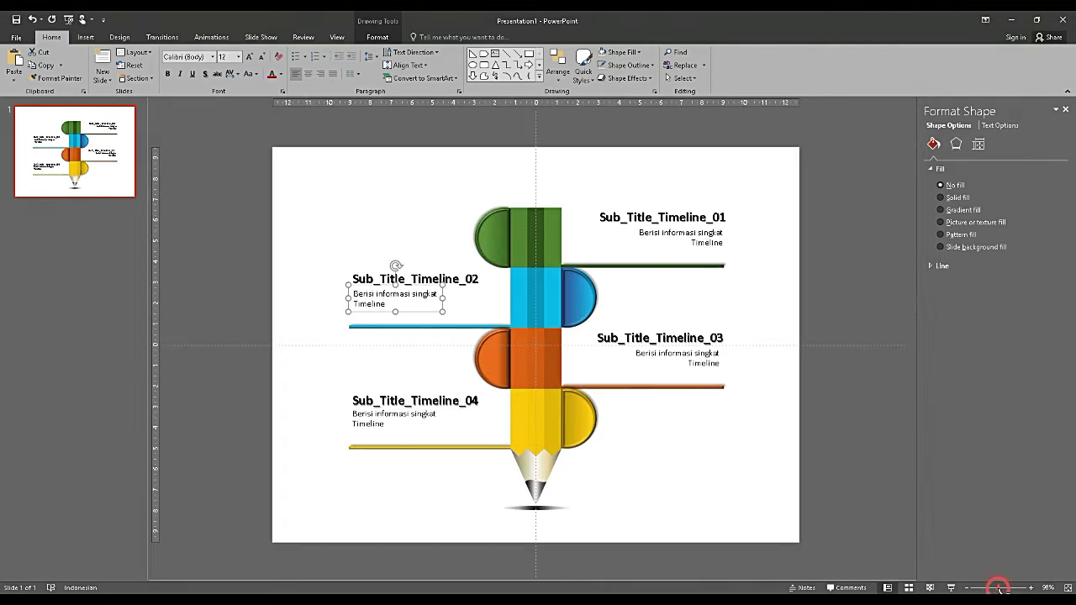
Select all timeline shapes and move them slightly lower on the slide
{"action": "left_click_drag", "start_coordinate": [828, 525], "coordinate": [336, 153]}
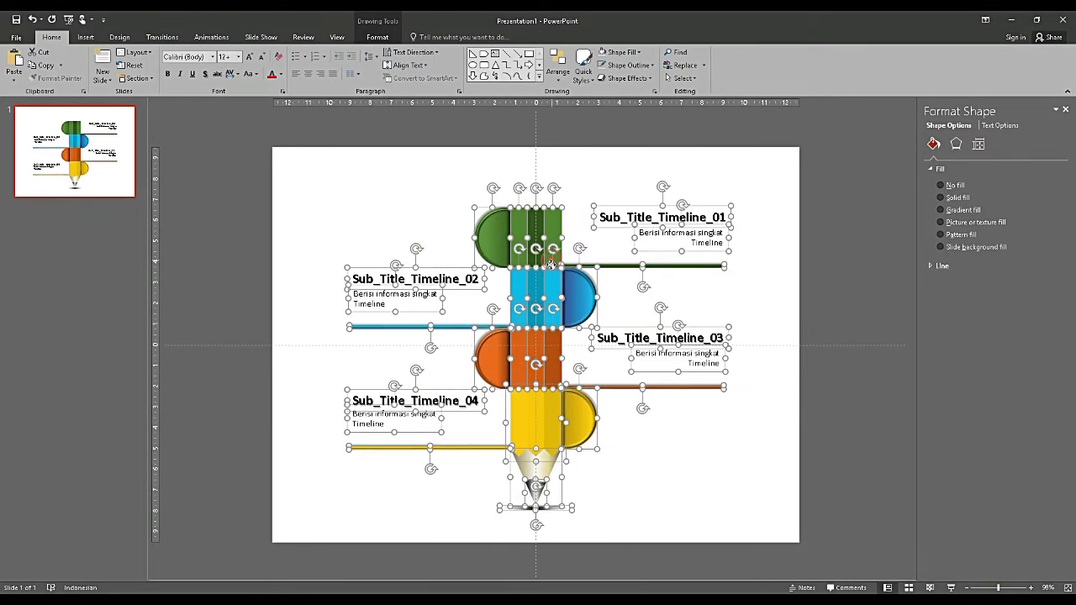
{"action": "left_click_drag", "start_coordinate": [551, 269], "coordinate": [552, 276]}
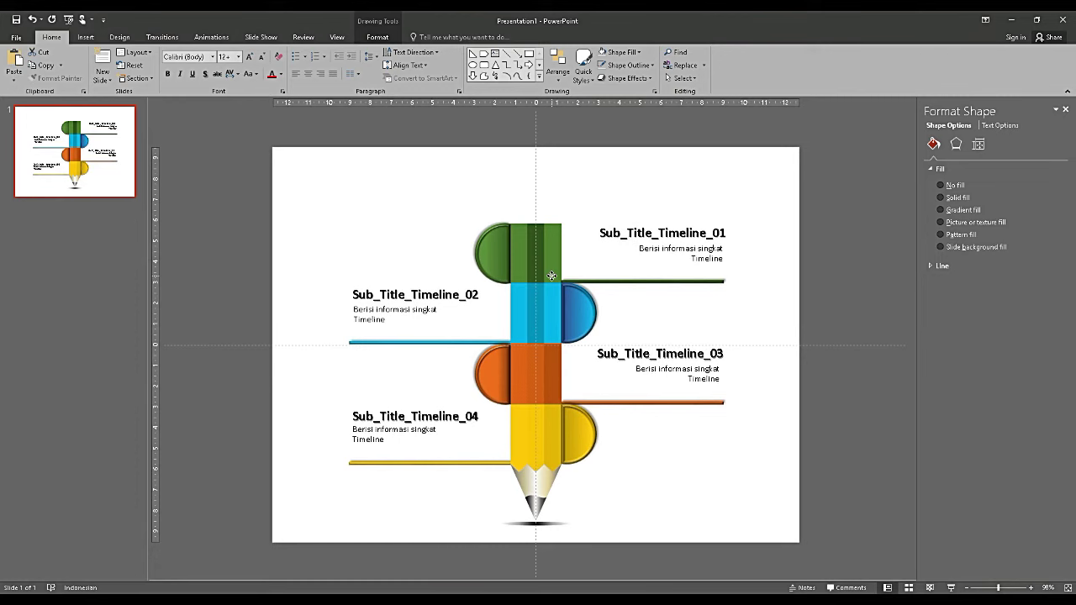
{"action": "right_click", "coordinate": [551, 275]}
{"action": "mouse_move", "coordinate": [588, 341]}
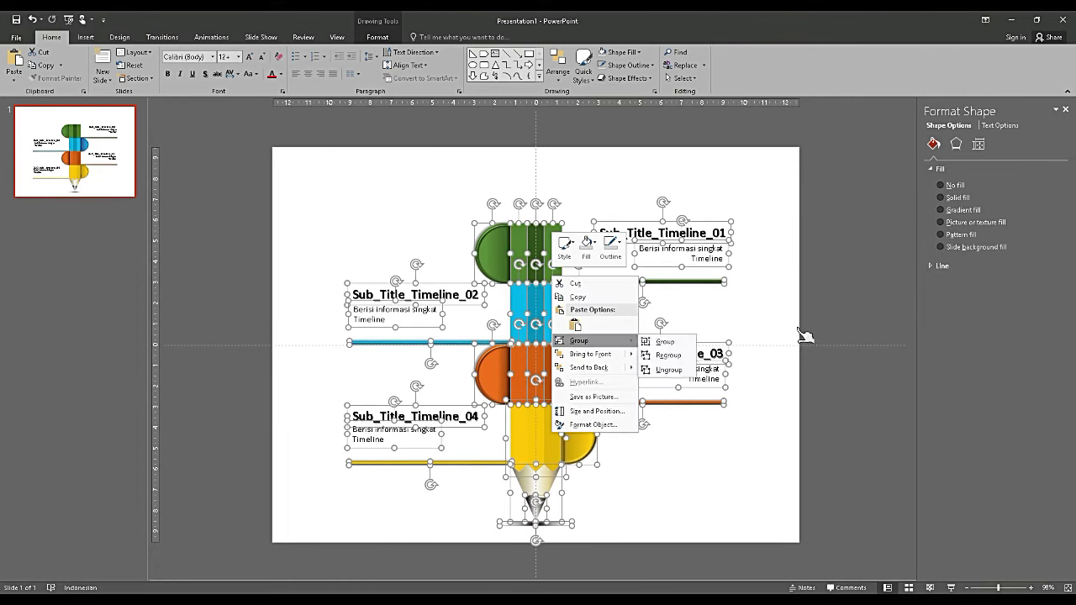
{"action": "left_click", "coordinate": [847, 329]}
{"action": "left_click", "coordinate": [742, 454]}
Select the pencil tip and zoom in on it
{"action": "left_click", "coordinate": [541, 492]}
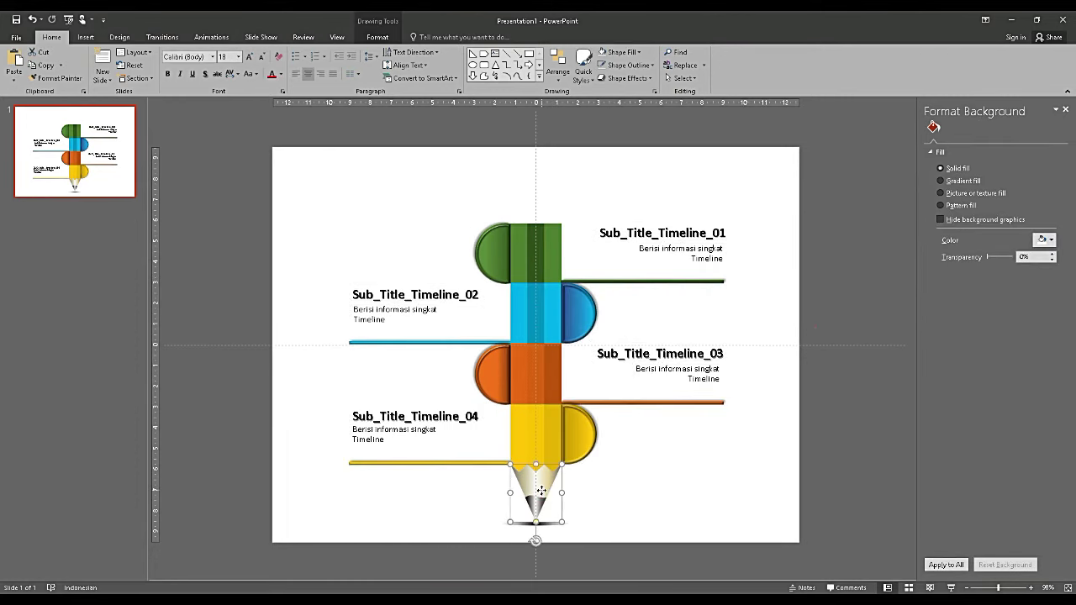
{"action": "left_click", "coordinate": [541, 491]}
{"action": "left_click", "coordinate": [1010, 588]}
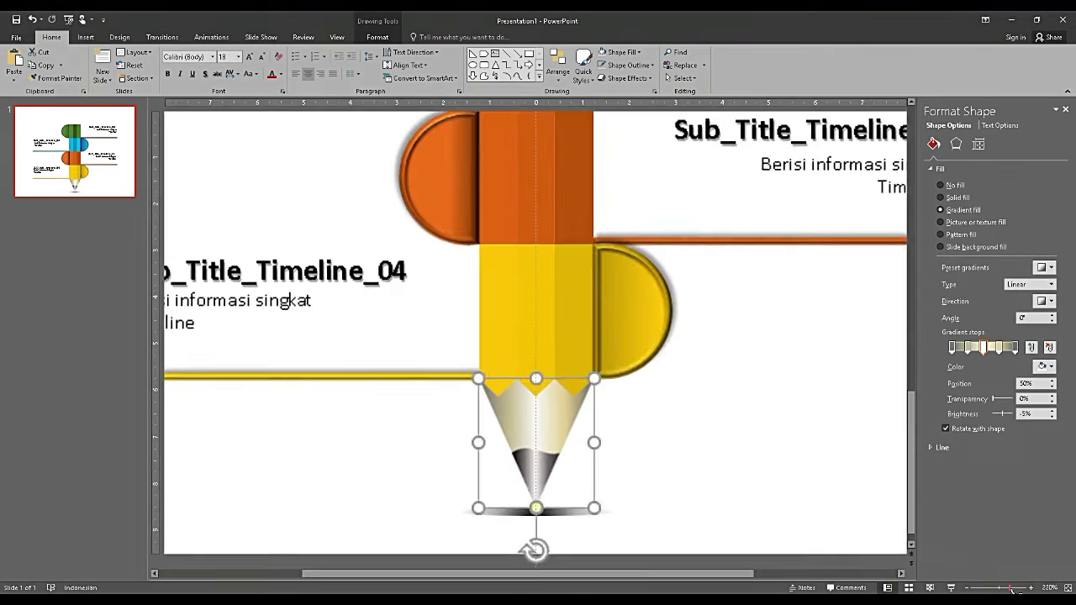
Apply a Shape Effects shadow preset to the pencil tip
{"action": "double_click", "coordinate": [551, 441]}
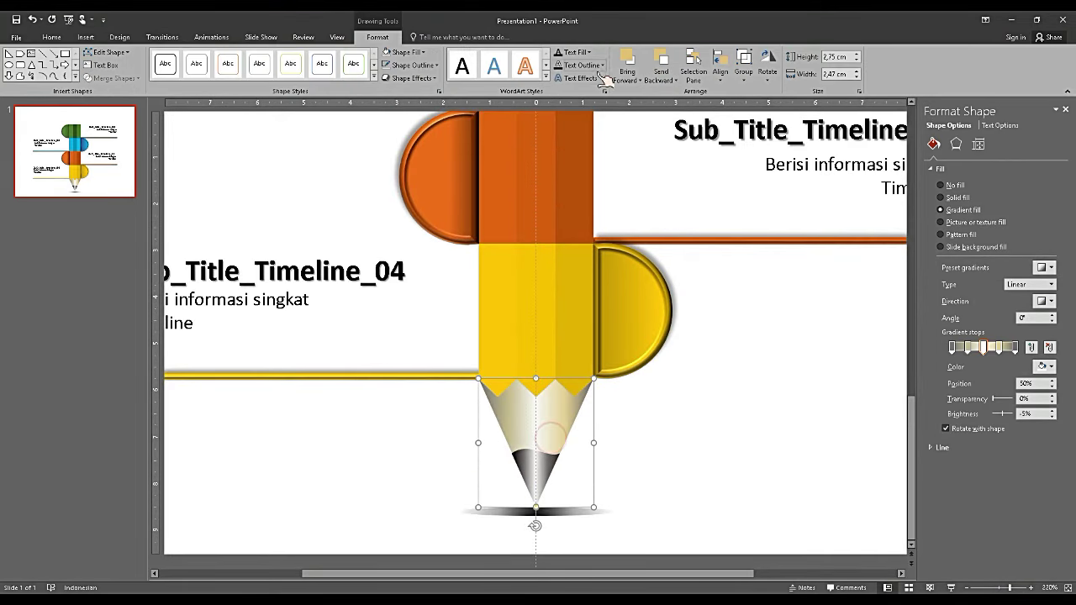
{"action": "left_click", "coordinate": [434, 79]}
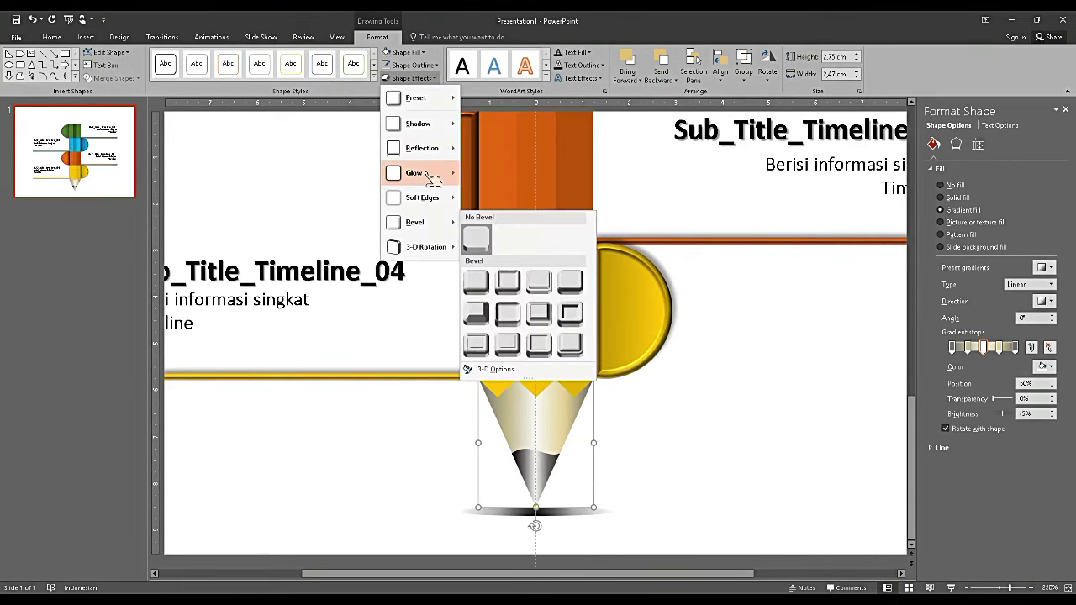
{"action": "left_click", "coordinate": [420, 124]}
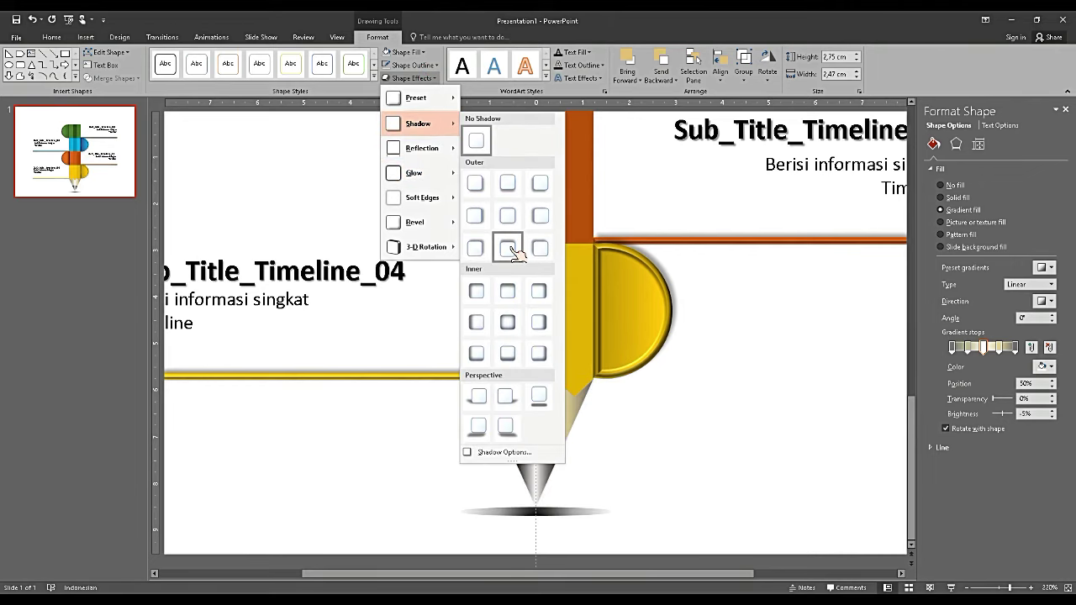
{"action": "left_click", "coordinate": [510, 290]}
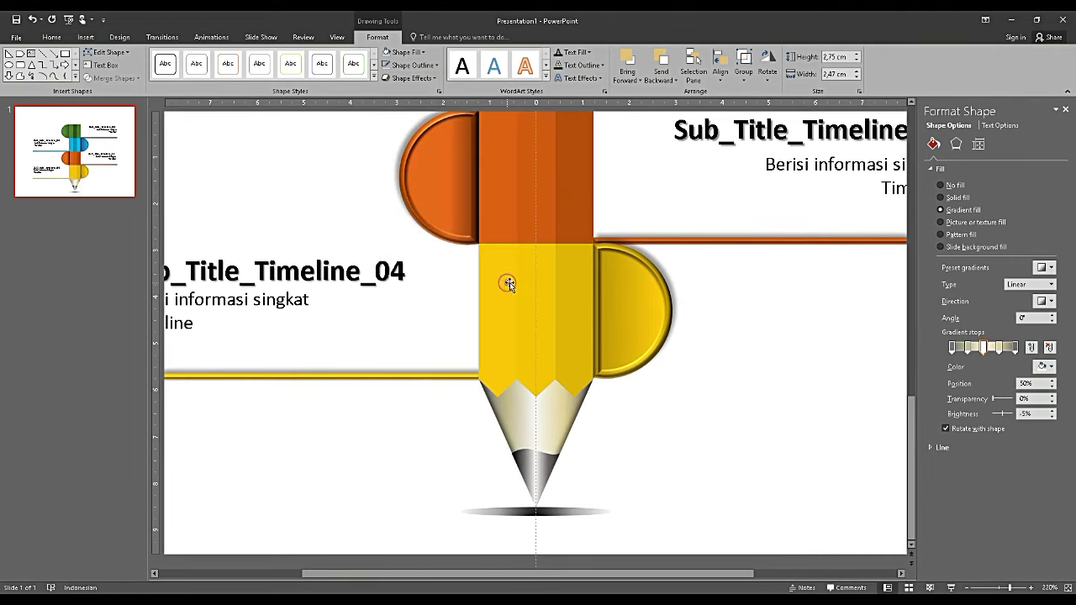
{"action": "scroll", "coordinate": [530, 286], "scroll_direction": "up", "scroll_amount": 1}
{"action": "scroll", "coordinate": [536, 288], "scroll_direction": "up", "scroll_amount": 1}
{"action": "scroll", "coordinate": [536, 289], "scroll_direction": "up", "scroll_amount": 1}
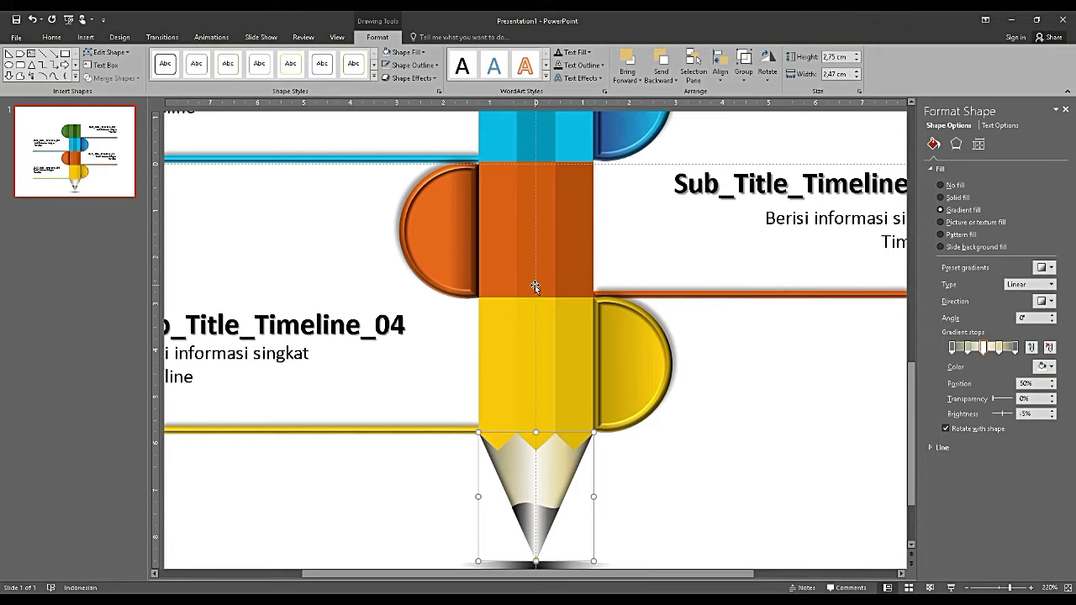
{"action": "scroll", "coordinate": [536, 288], "scroll_direction": "up", "scroll_amount": 1}
{"action": "scroll", "coordinate": [538, 288], "scroll_direction": "up", "scroll_amount": 1}
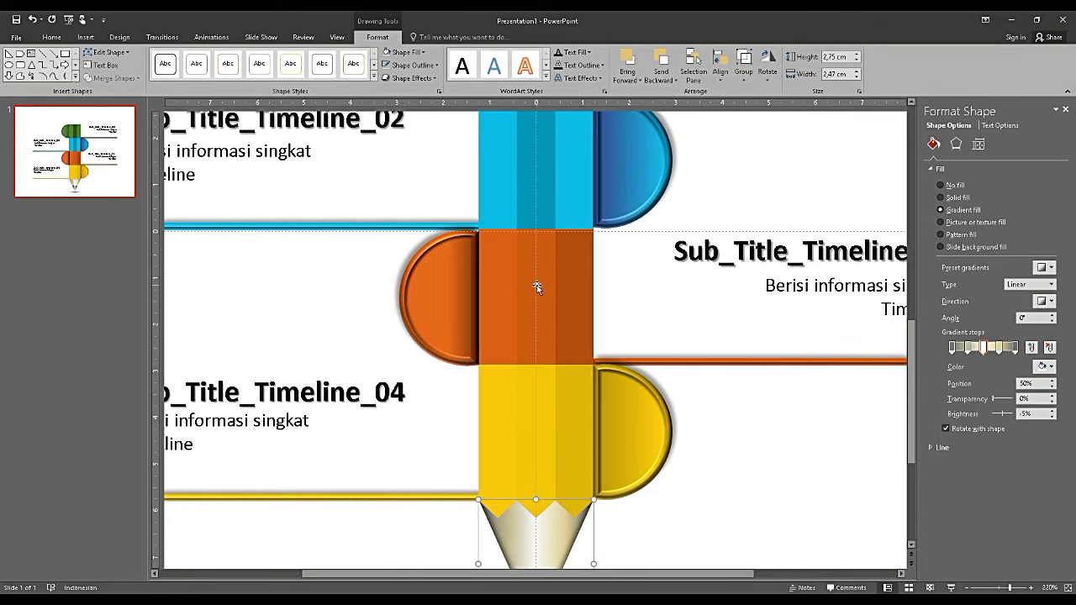
{"action": "left_click", "coordinate": [536, 286]}
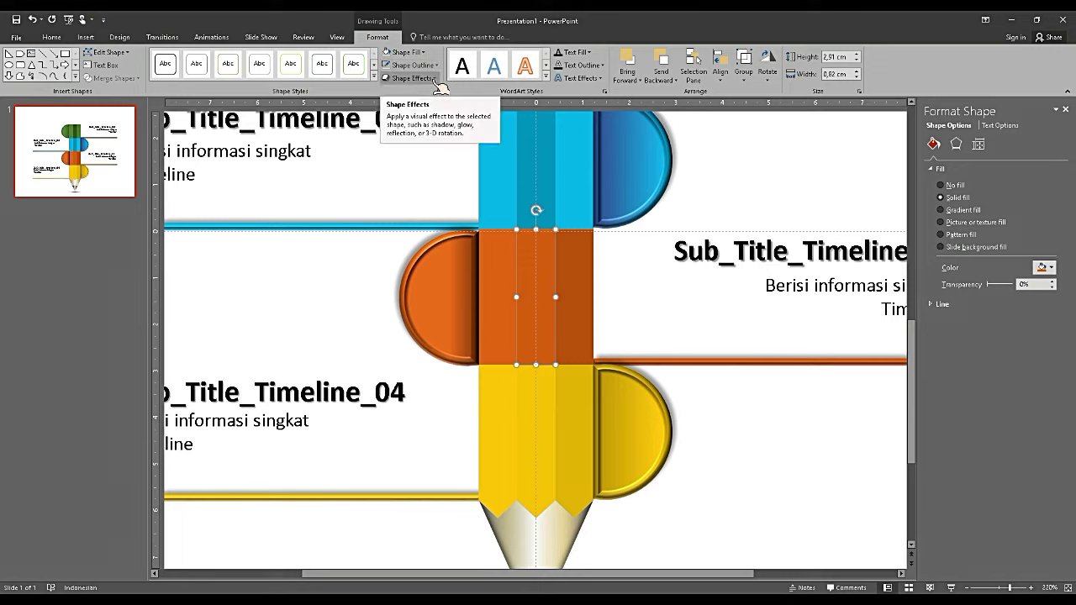
Apply the centre Inner shadow preset to the pencil's middle orange strip
{"action": "left_click", "coordinate": [432, 79]}
{"action": "left_click", "coordinate": [444, 126]}
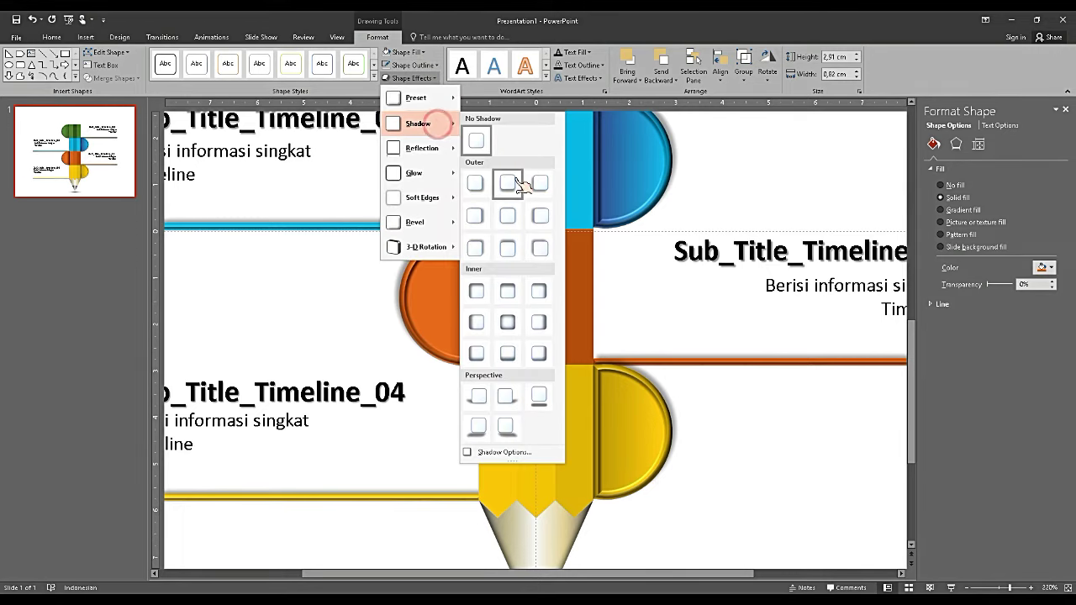
{"action": "left_click", "coordinate": [540, 291]}
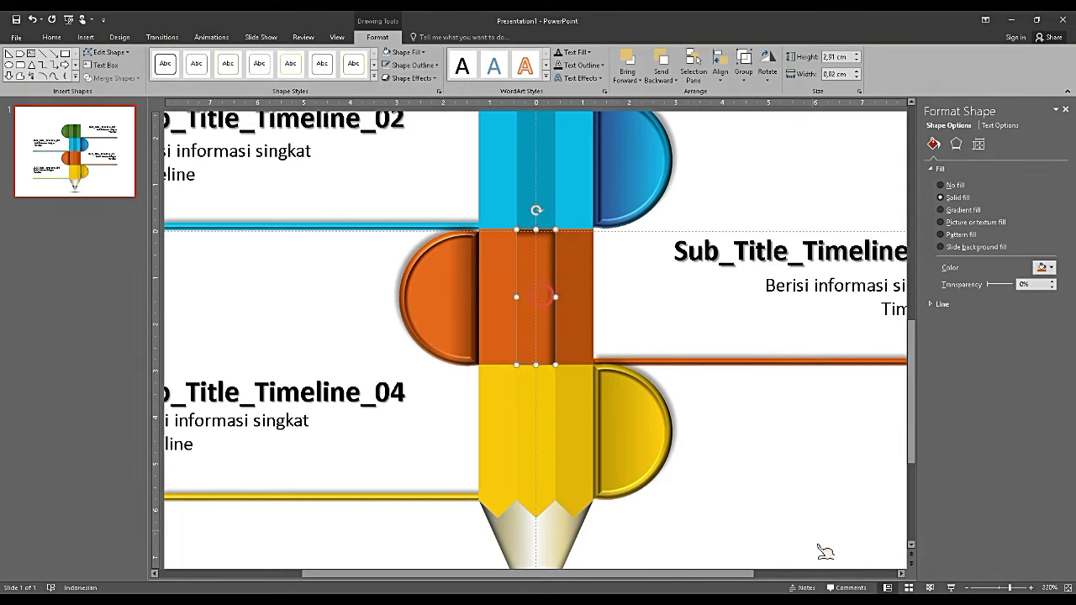
{"action": "left_click", "coordinate": [739, 565]}
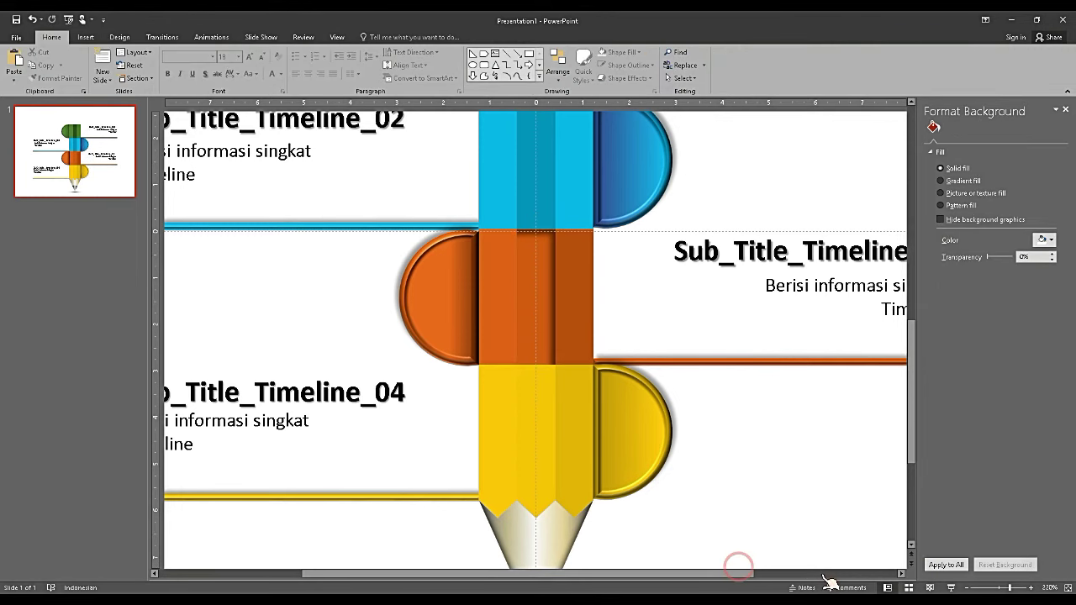
{"action": "scroll", "coordinate": [748, 580], "scroll_direction": "right", "scroll_amount": 3}
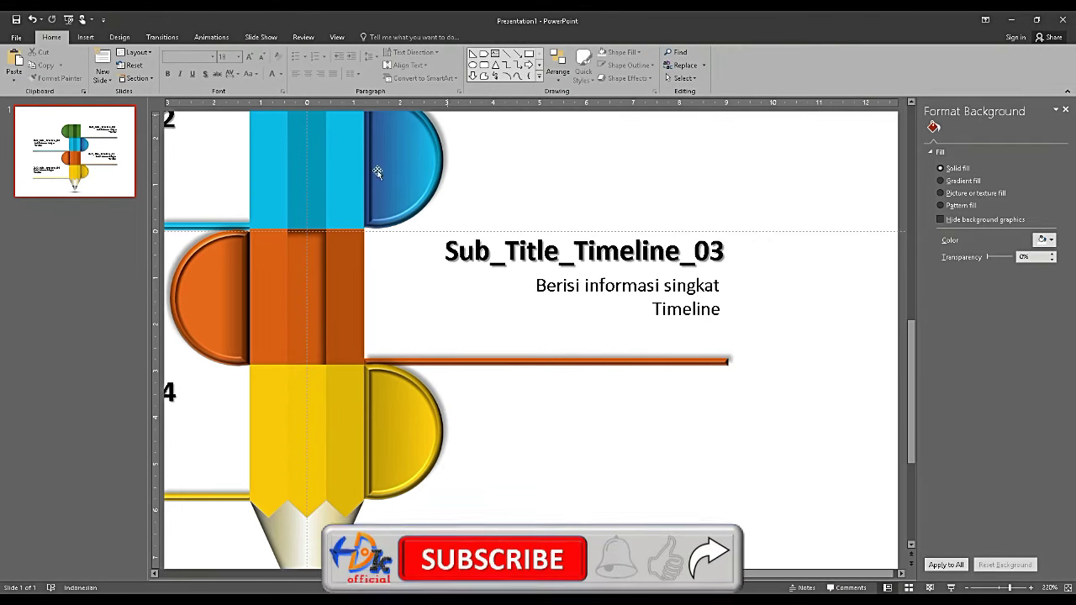
{"action": "left_click", "coordinate": [316, 275]}
{"action": "left_click", "coordinate": [378, 37]}
{"action": "left_click", "coordinate": [411, 78]}
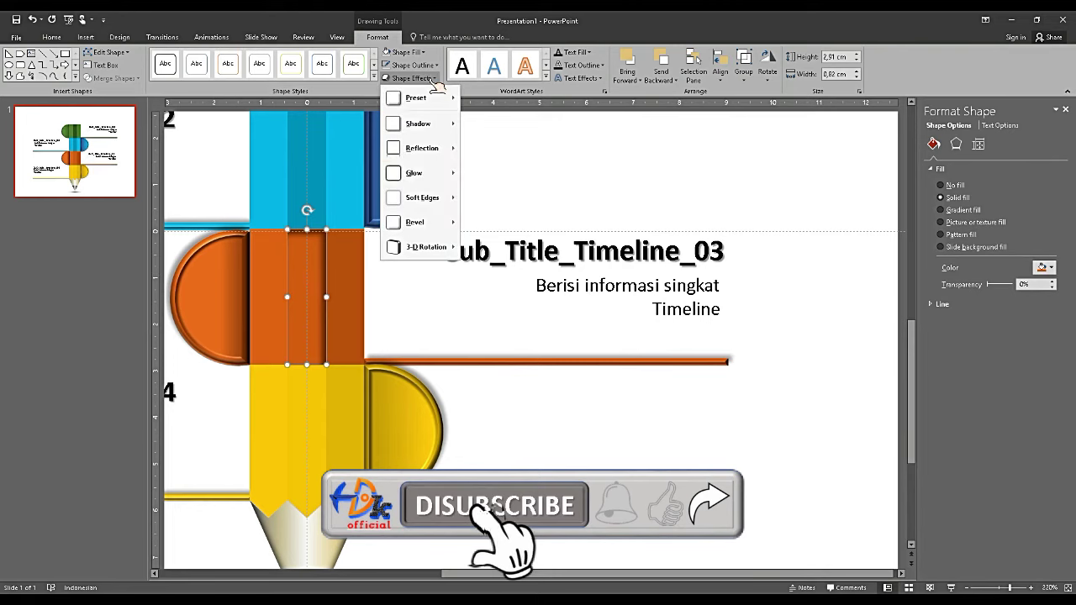
{"action": "mouse_move", "coordinate": [430, 202]}
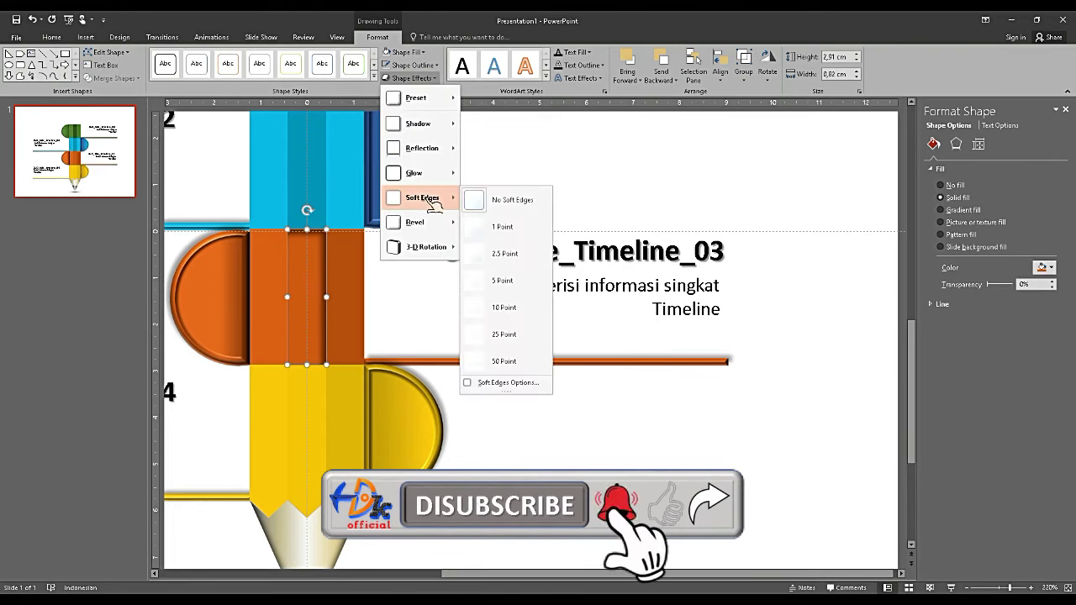
{"action": "mouse_move", "coordinate": [420, 123]}
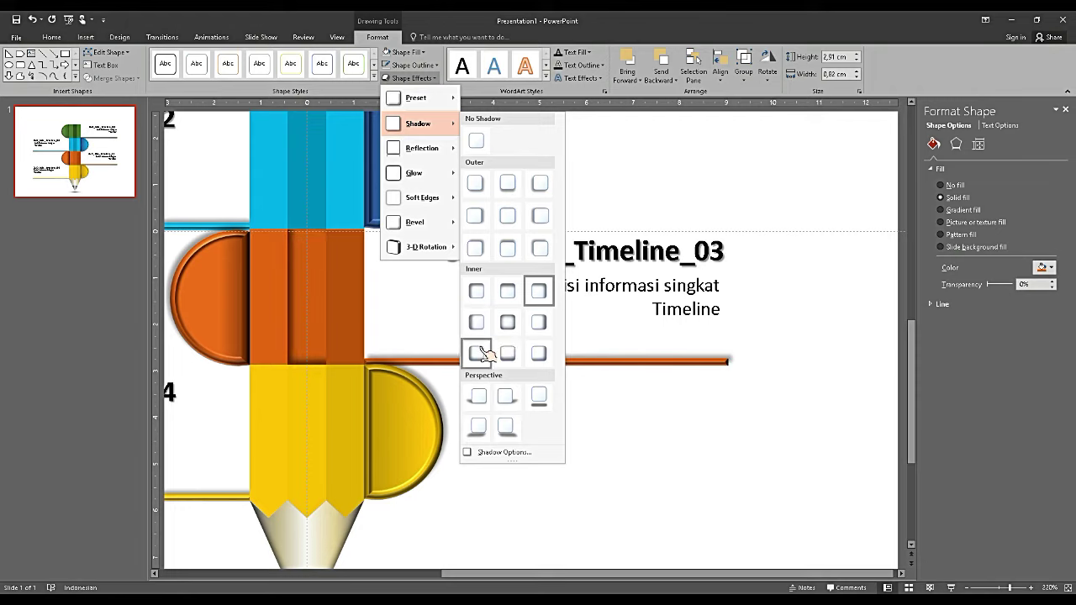
{"action": "left_click", "coordinate": [508, 322]}
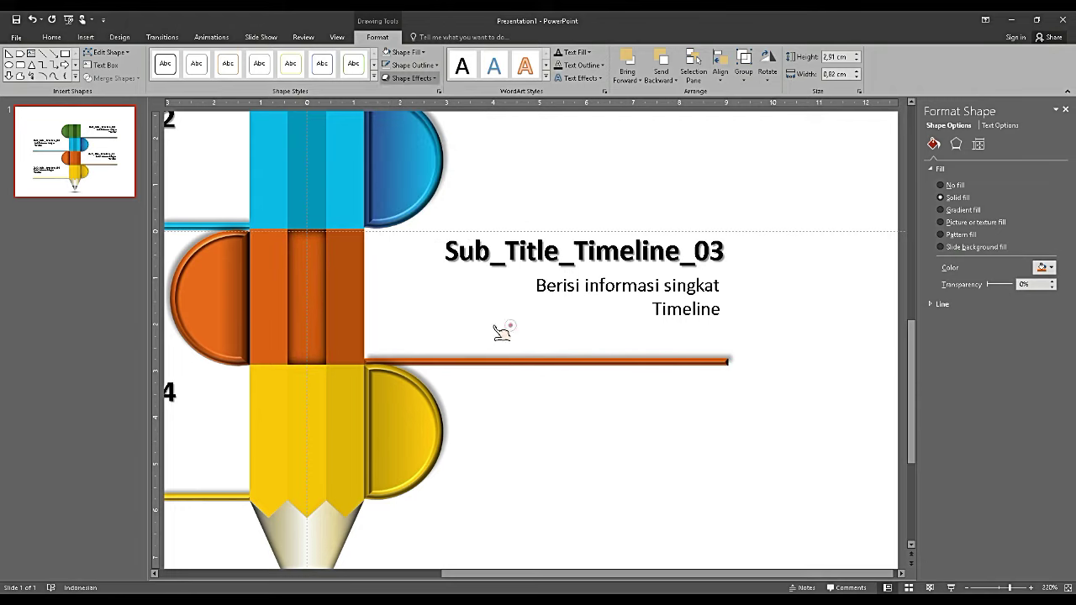
Try selecting the right orange, blue and yellow strips, then clear the selection
{"action": "left_click", "coordinate": [353, 290]}
{"action": "left_click", "coordinate": [348, 203], "text": "shift"}
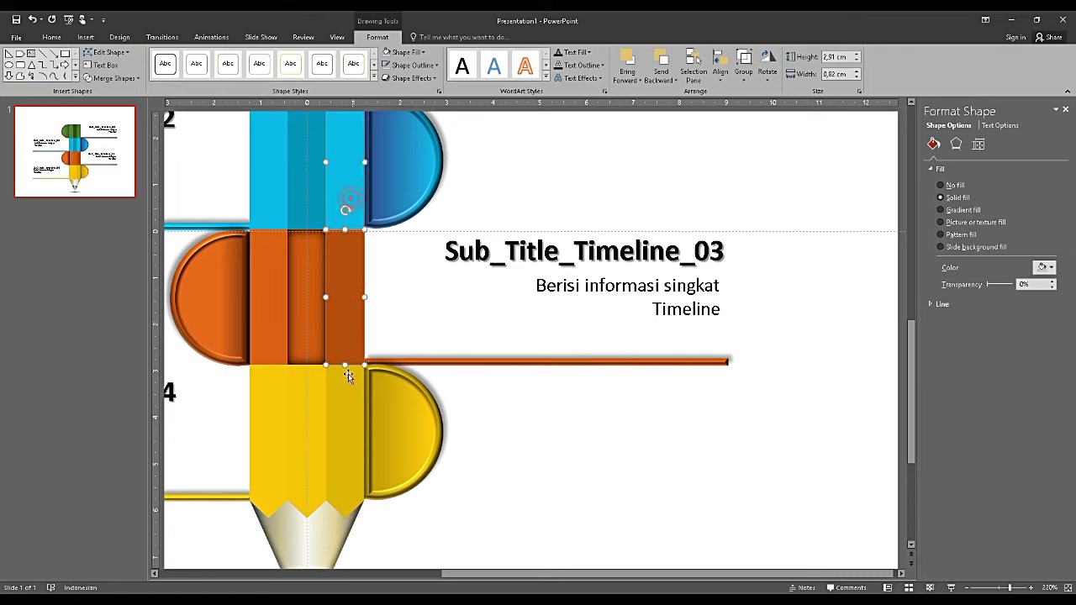
{"action": "left_click", "coordinate": [347, 393], "text": "shift"}
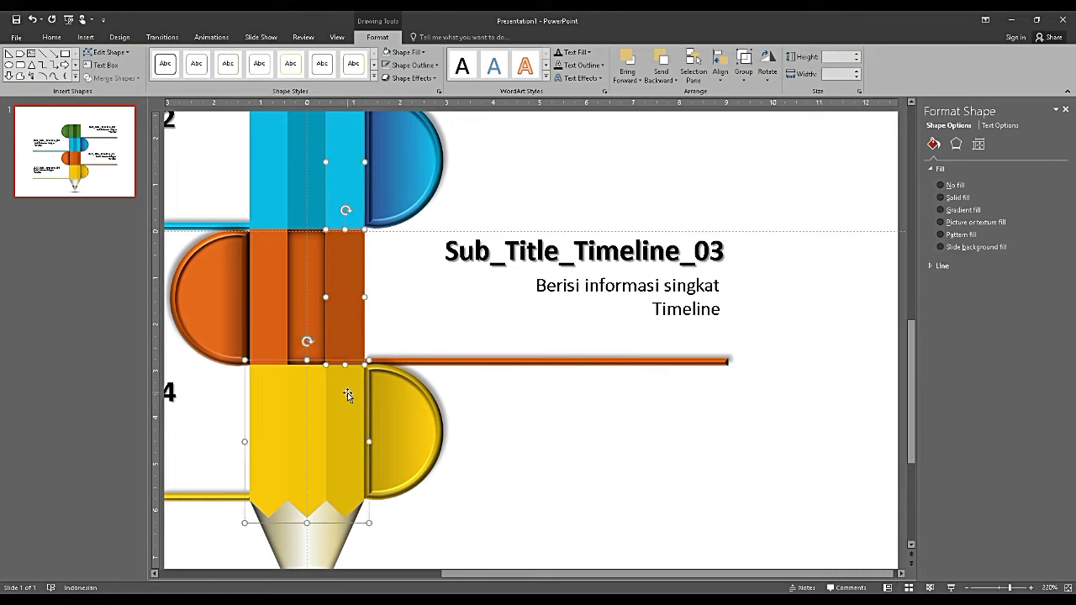
{"action": "left_click", "coordinate": [508, 441]}
{"action": "left_click", "coordinate": [360, 428]}
{"action": "right_click", "coordinate": [363, 427]}
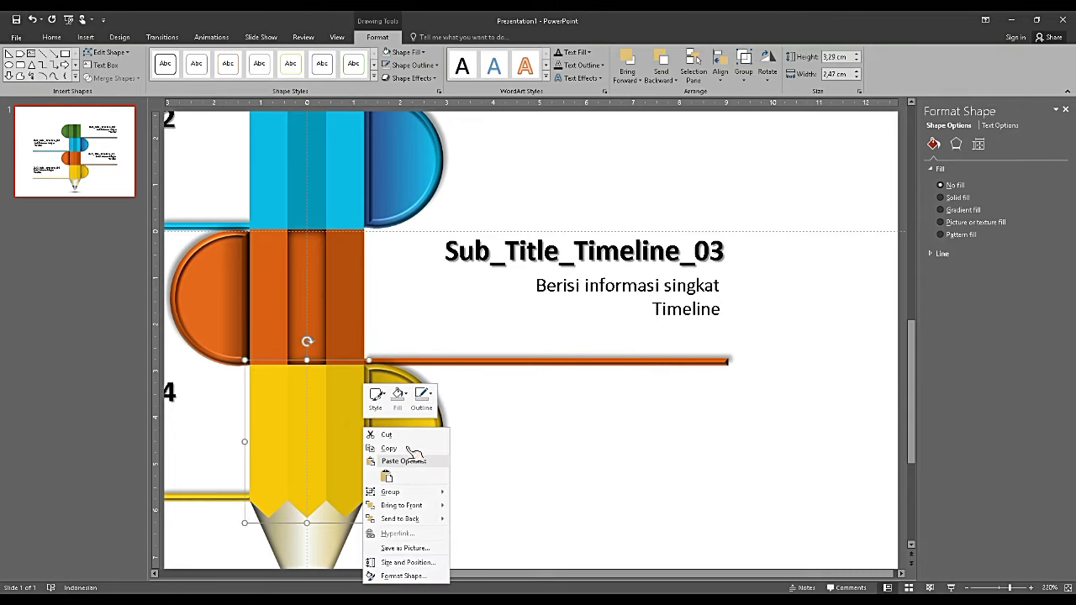
{"action": "left_click", "coordinate": [515, 440]}
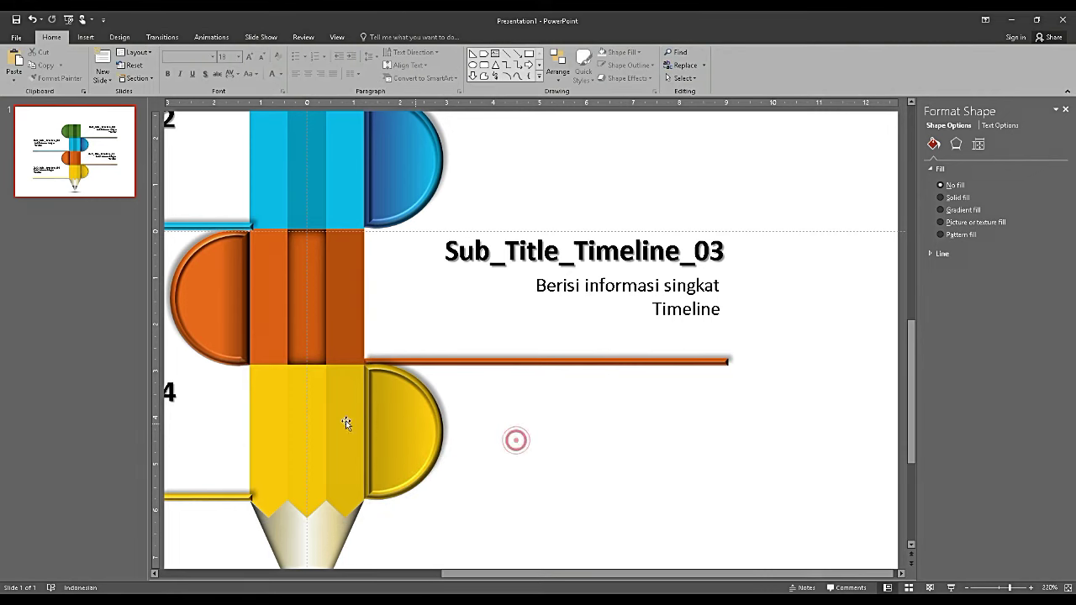
Give the right yellow, orange, blue and green strips a left-side inner shadow
{"action": "left_click", "coordinate": [341, 392]}
{"action": "right_click", "coordinate": [341, 391]}
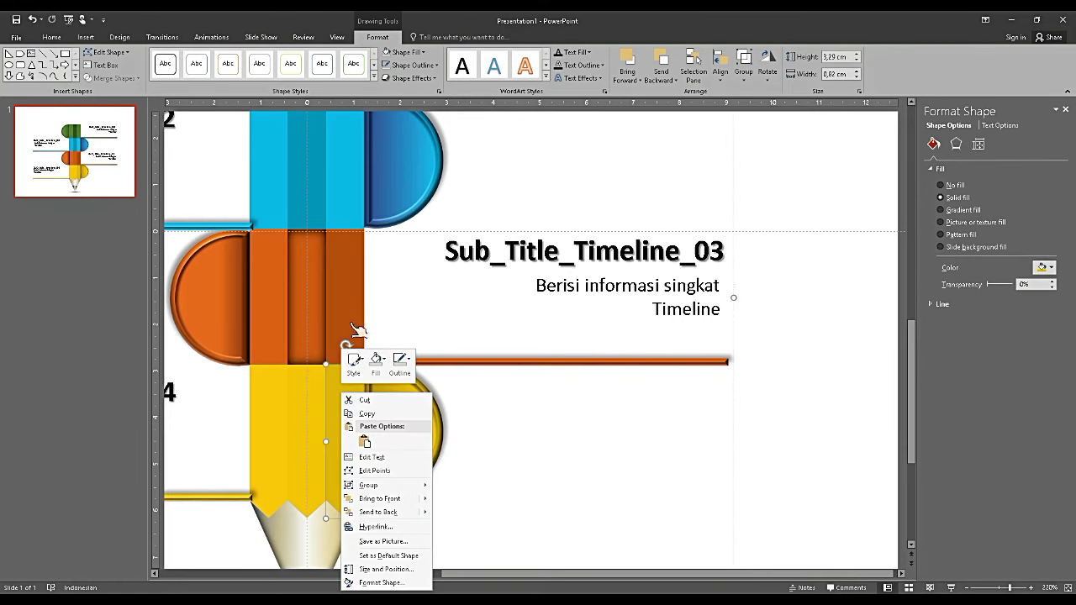
{"action": "key", "text": "Escape"}
{"action": "left_click", "coordinate": [351, 313], "text": "shift"}
{"action": "left_click", "coordinate": [351, 187], "text": "shift"}
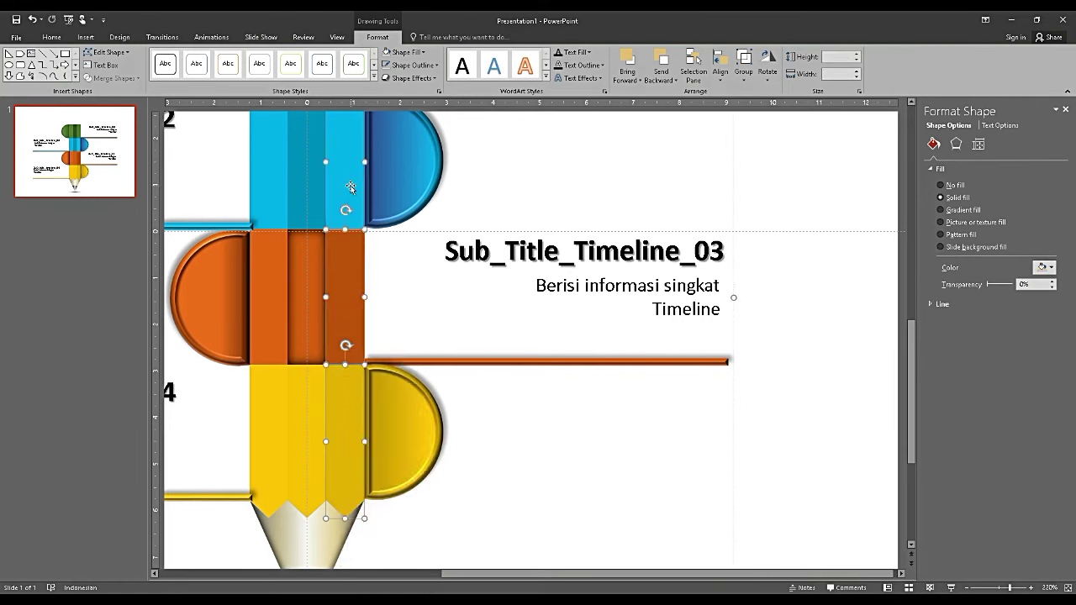
{"action": "scroll", "coordinate": [350, 187], "scroll_direction": "up", "scroll_amount": 5}
{"action": "left_click", "coordinate": [350, 187], "text": "shift"}
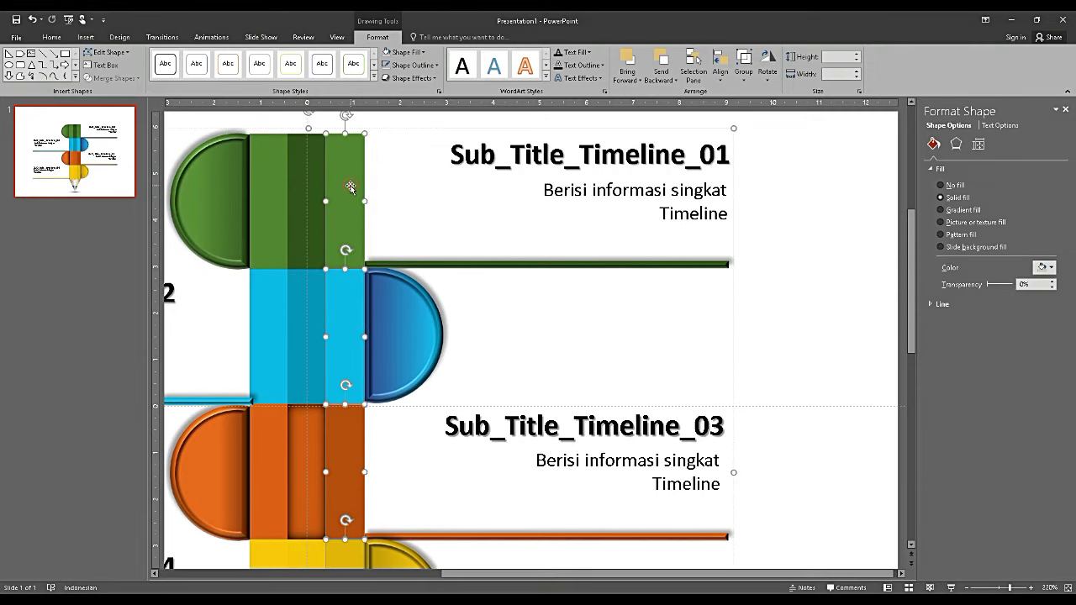
{"action": "left_click", "coordinate": [416, 77]}
{"action": "left_click", "coordinate": [426, 131]}
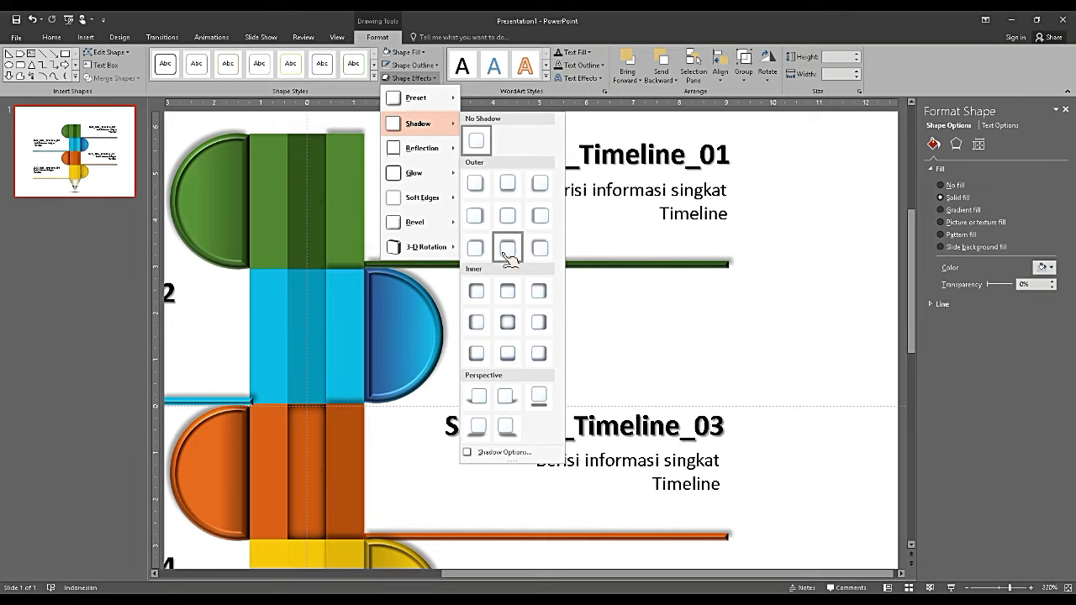
{"action": "left_click", "coordinate": [476, 324]}
Apply an inner shadow to the left green, blue, orange and yellow strips
{"action": "left_click", "coordinate": [277, 225]}
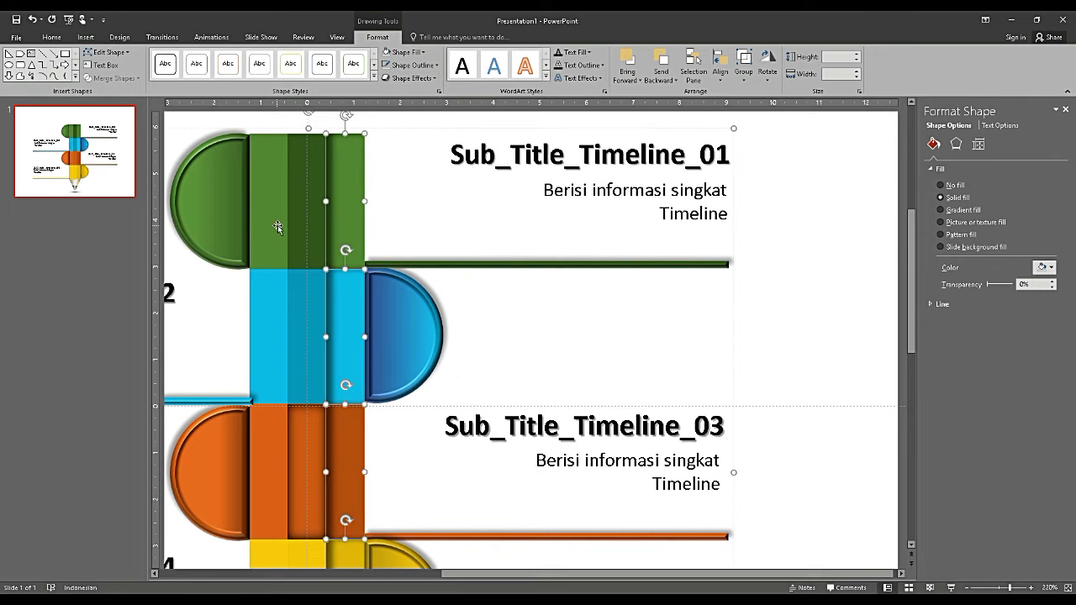
{"action": "left_click", "coordinate": [287, 316], "text": "shift"}
{"action": "left_click", "coordinate": [274, 440], "text": "shift"}
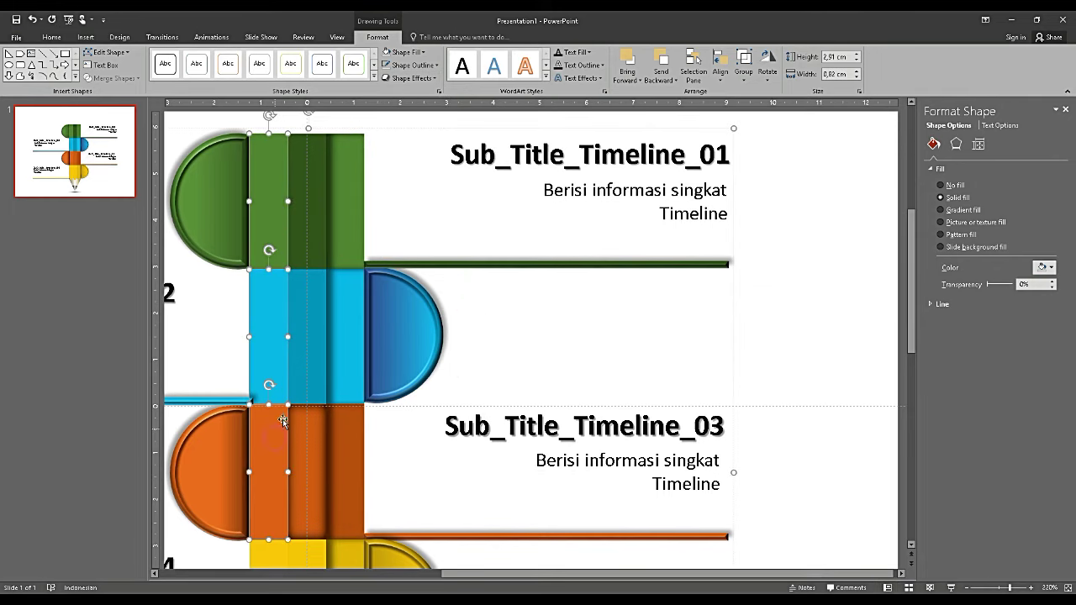
{"action": "scroll", "coordinate": [283, 420], "scroll_direction": "down", "scroll_amount": 2}
{"action": "scroll", "coordinate": [282, 421], "scroll_direction": "down", "scroll_amount": 1}
{"action": "left_click", "coordinate": [279, 413], "text": "shift"}
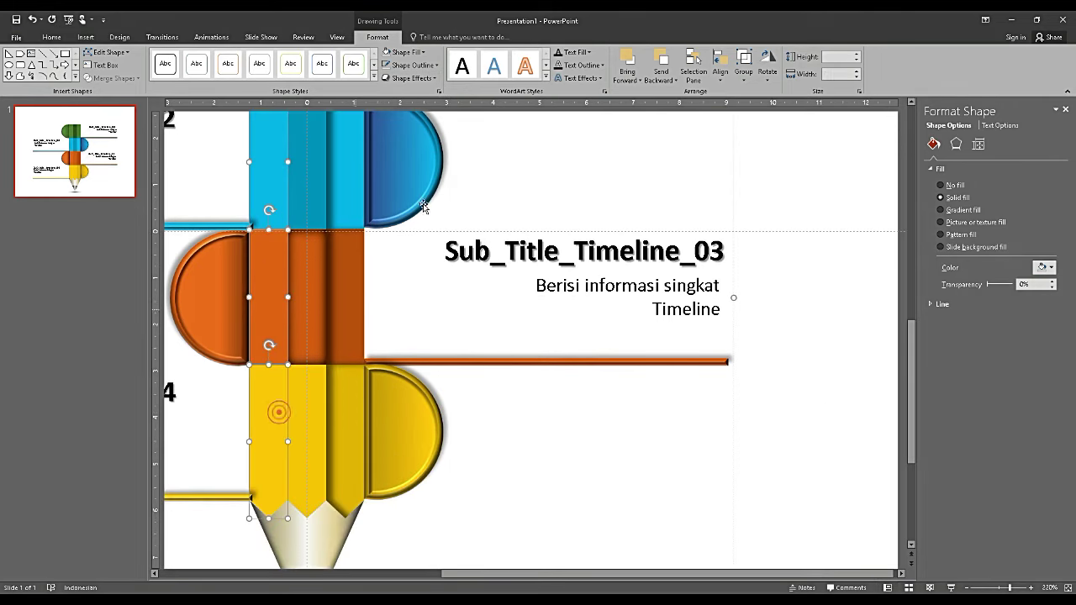
{"action": "left_click", "coordinate": [436, 78]}
{"action": "left_click", "coordinate": [418, 124]}
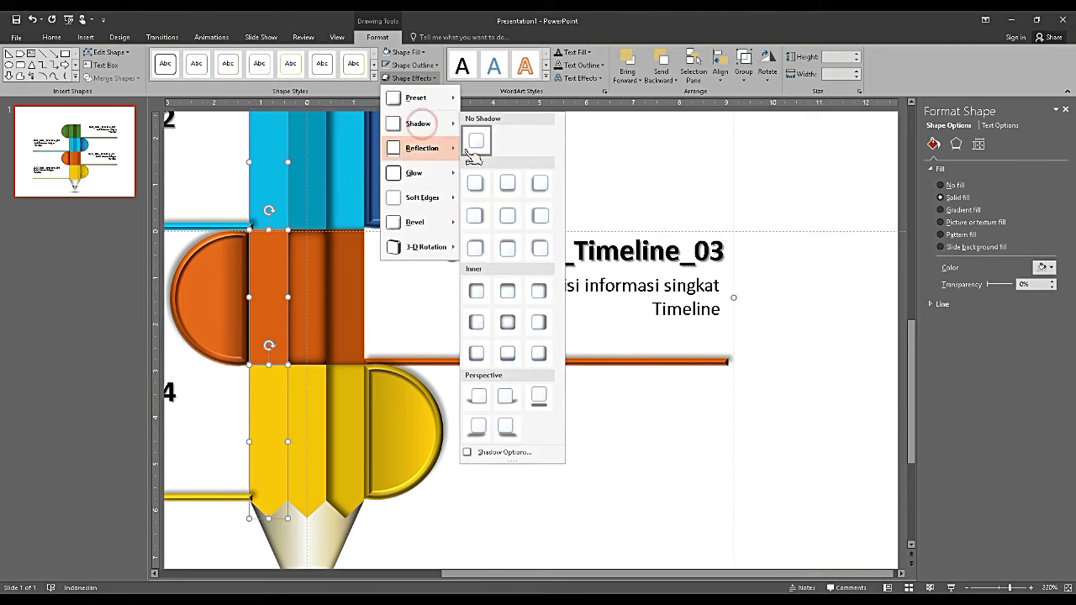
{"action": "left_click", "coordinate": [536, 322]}
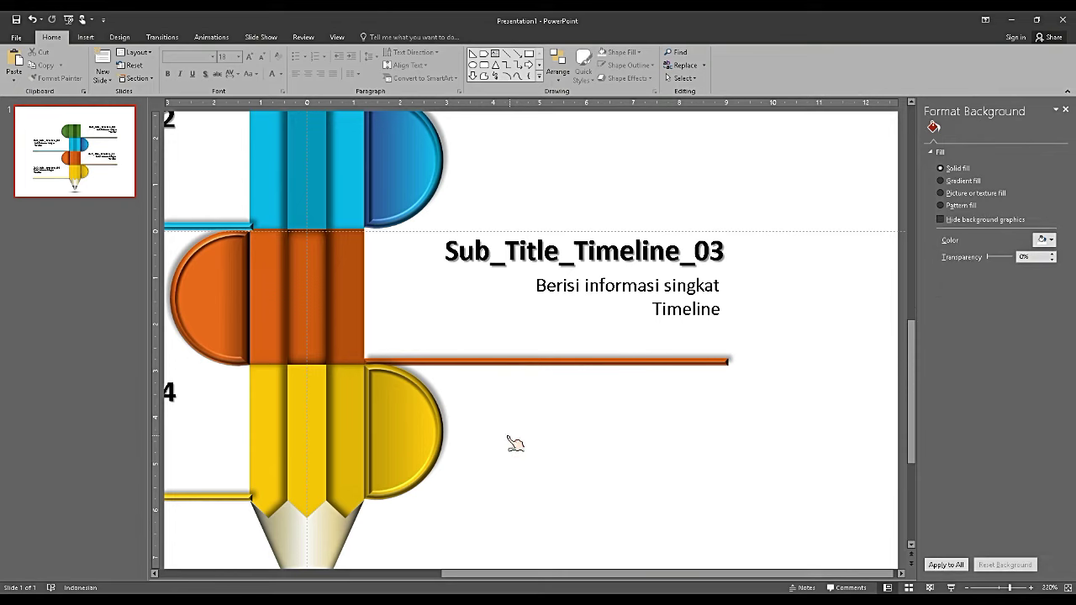
Give the yellow and blue middle stripes an Inside Center shadow
{"action": "left_click", "coordinate": [318, 423]}
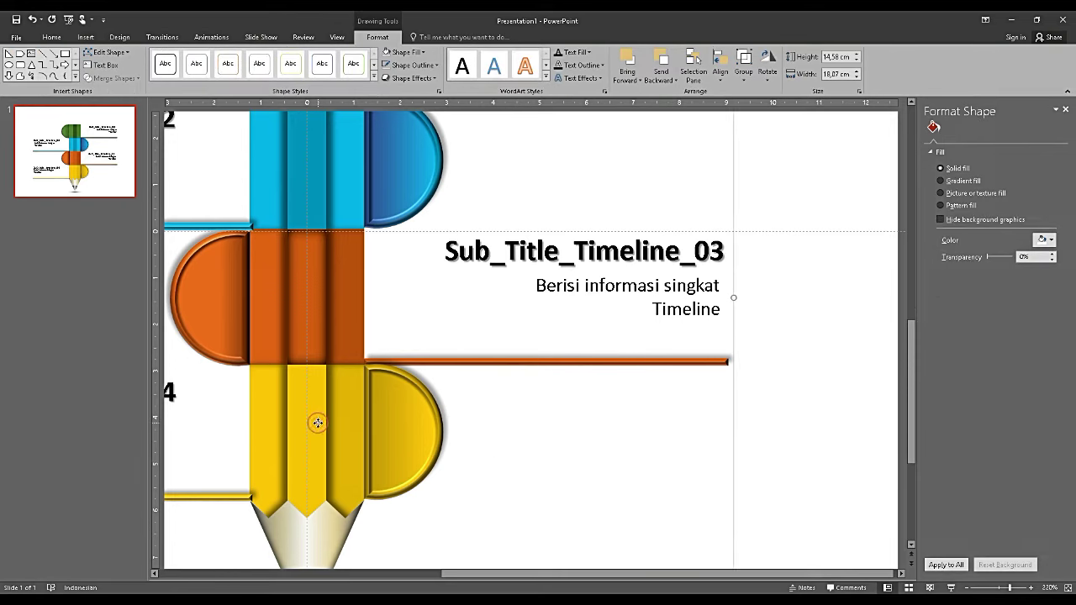
{"action": "left_click", "coordinate": [322, 475]}
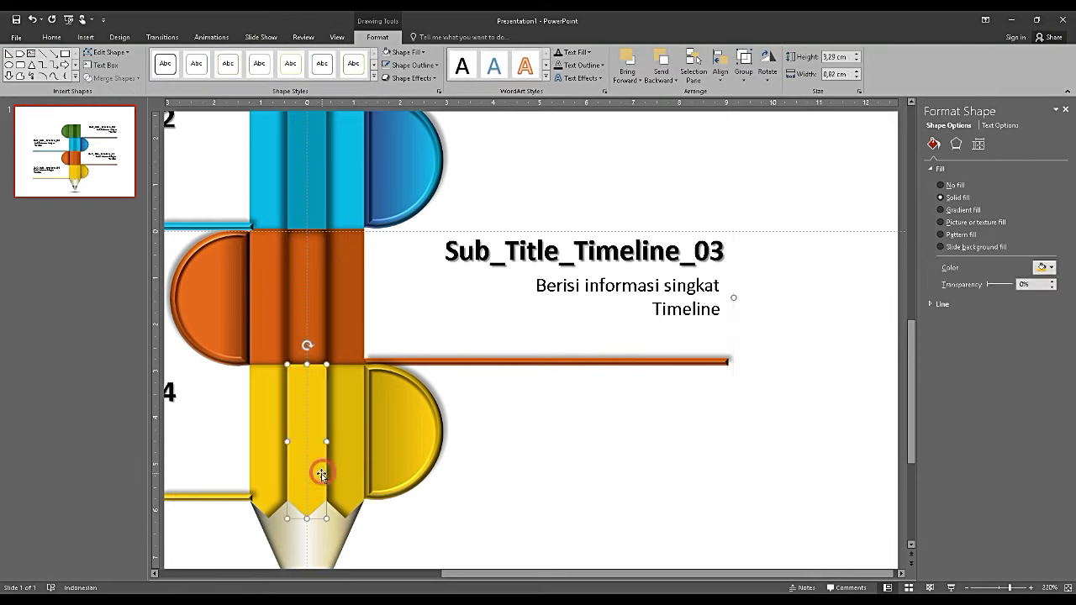
{"action": "left_click", "coordinate": [311, 204], "text": "shift"}
{"action": "left_click", "coordinate": [425, 77]}
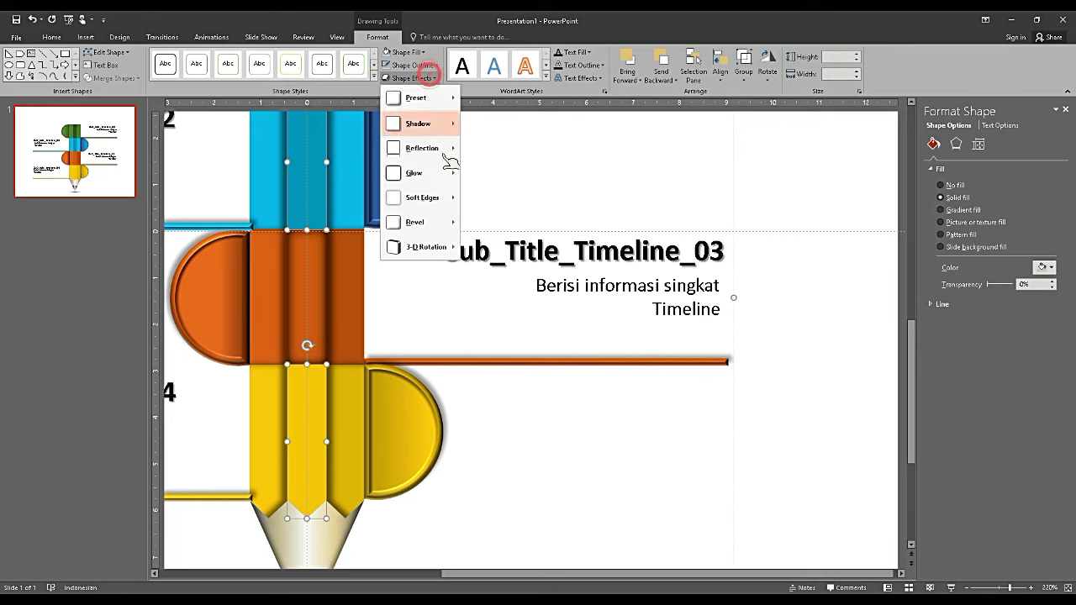
{"action": "left_click", "coordinate": [426, 127]}
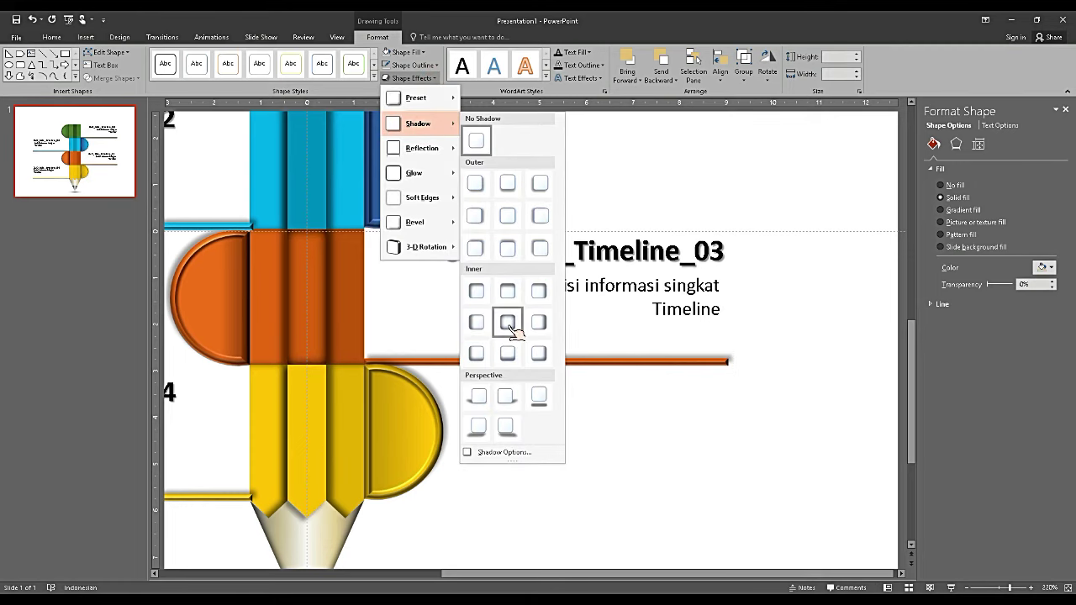
{"action": "left_click", "coordinate": [508, 328]}
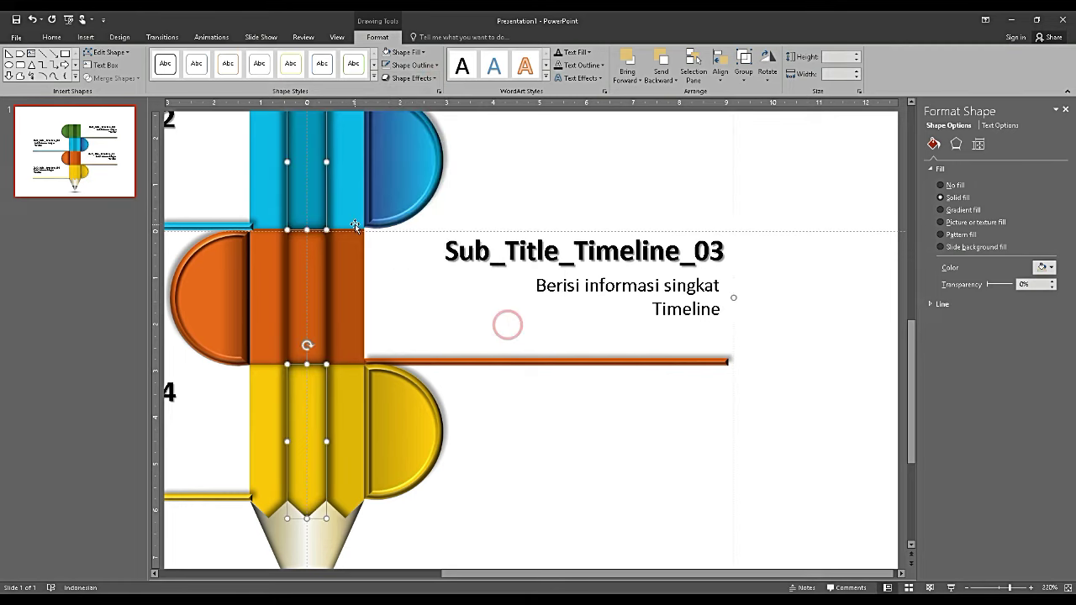
Apply the same Inside Center shadow to the green segment's middle stripe
{"action": "scroll", "coordinate": [355, 224], "scroll_direction": "up", "scroll_amount": 3}
{"action": "scroll", "coordinate": [355, 224], "scroll_direction": "up", "scroll_amount": 2}
{"action": "left_click", "coordinate": [315, 251]}
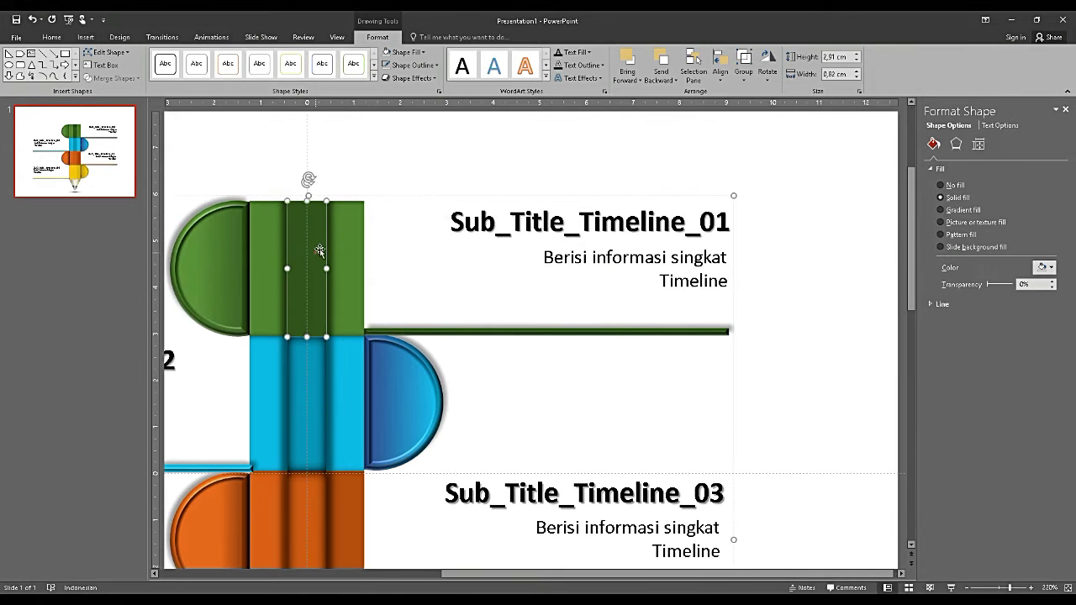
{"action": "left_click", "coordinate": [424, 78]}
{"action": "mouse_move", "coordinate": [444, 122]}
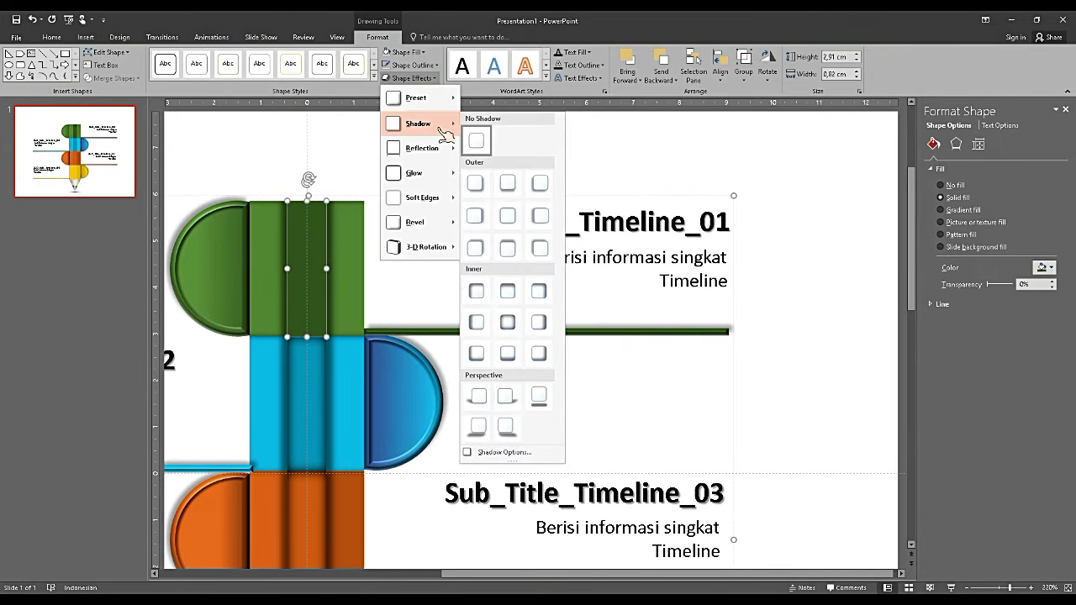
{"action": "left_click", "coordinate": [508, 322]}
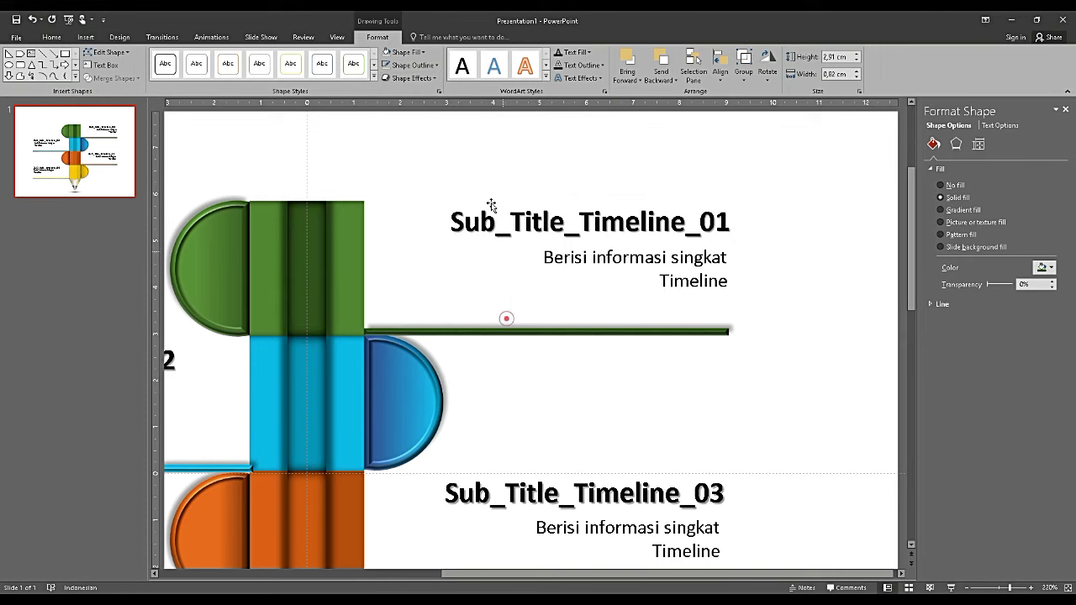
{"action": "left_click", "coordinate": [486, 178]}
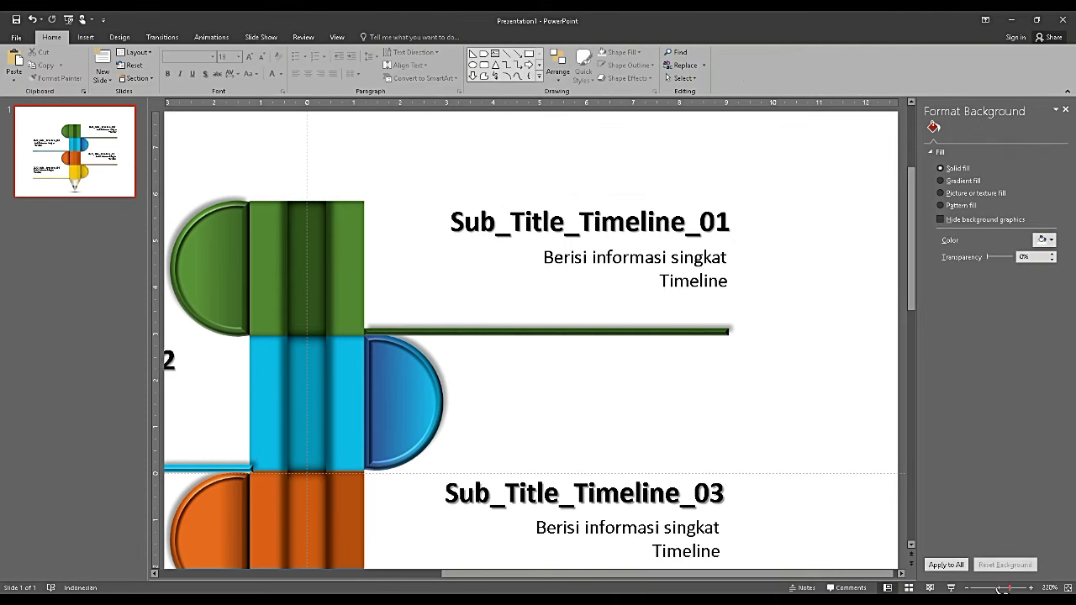
Zoom out and bring the pencil group to the front
{"action": "left_click", "coordinate": [999, 589]}
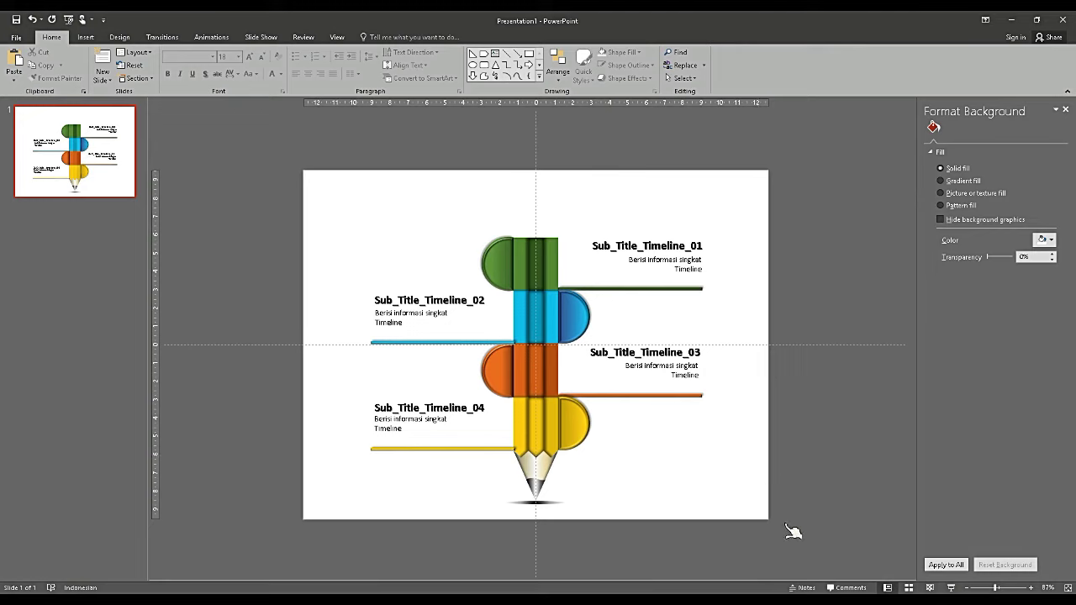
{"action": "left_click", "coordinate": [486, 452]}
{"action": "right_click", "coordinate": [485, 452]}
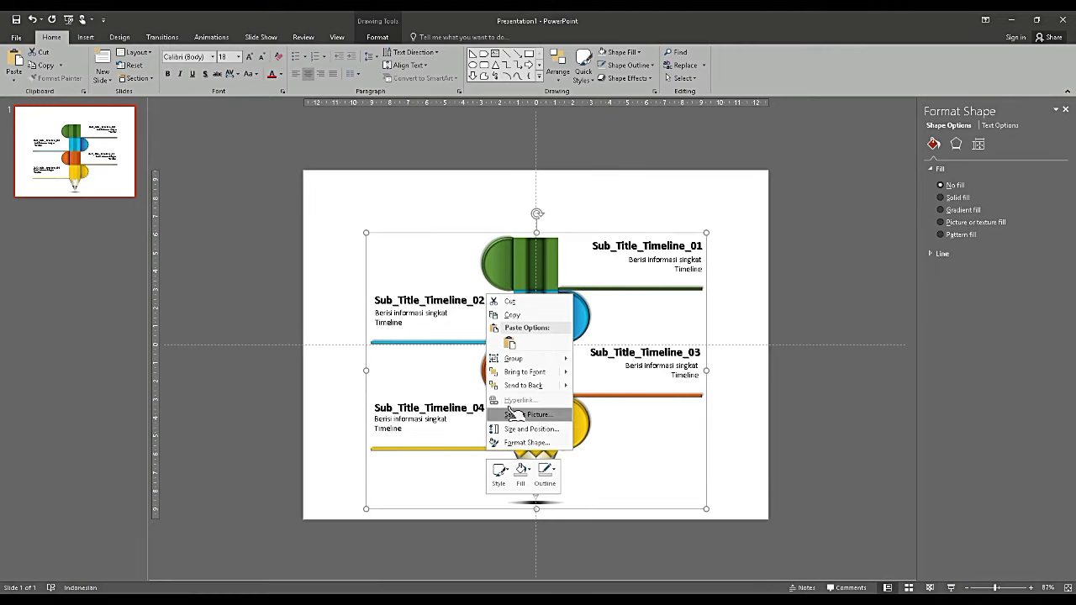
{"action": "mouse_move", "coordinate": [526, 372]}
{"action": "left_click", "coordinate": [606, 384]}
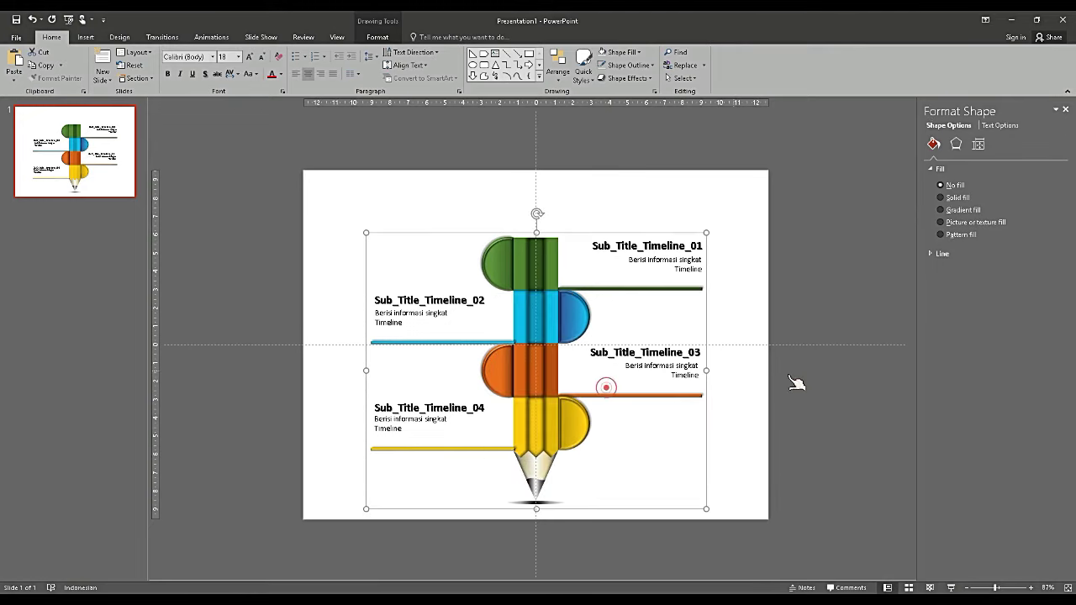
{"action": "left_click", "coordinate": [797, 375]}
Send the yellow and blue connector lines behind the pencil
{"action": "left_click", "coordinate": [485, 448]}
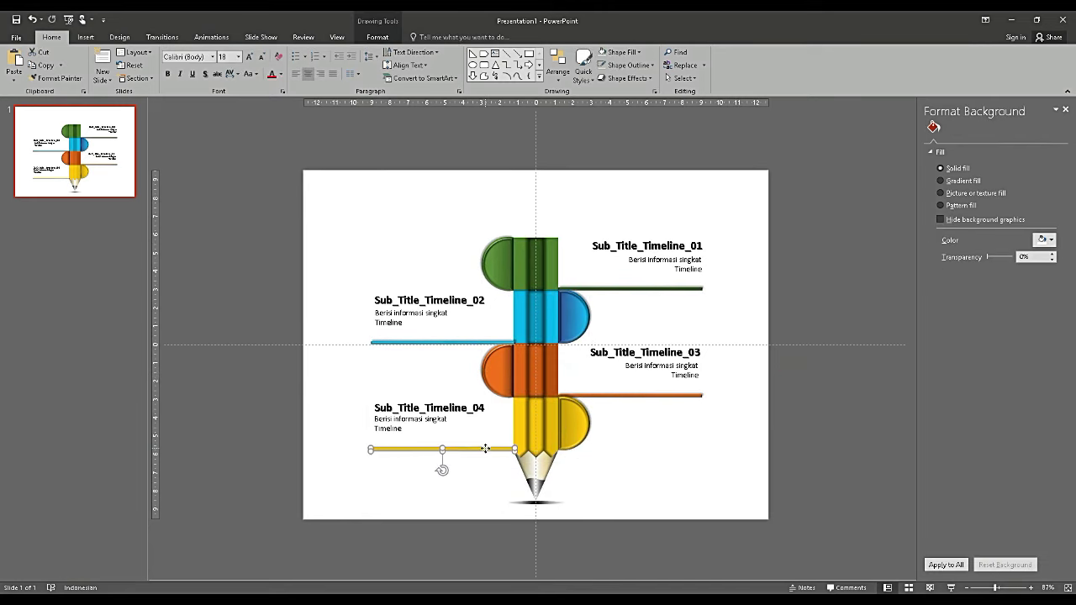
{"action": "left_click", "coordinate": [490, 343], "text": "shift"}
{"action": "right_click", "coordinate": [490, 343]}
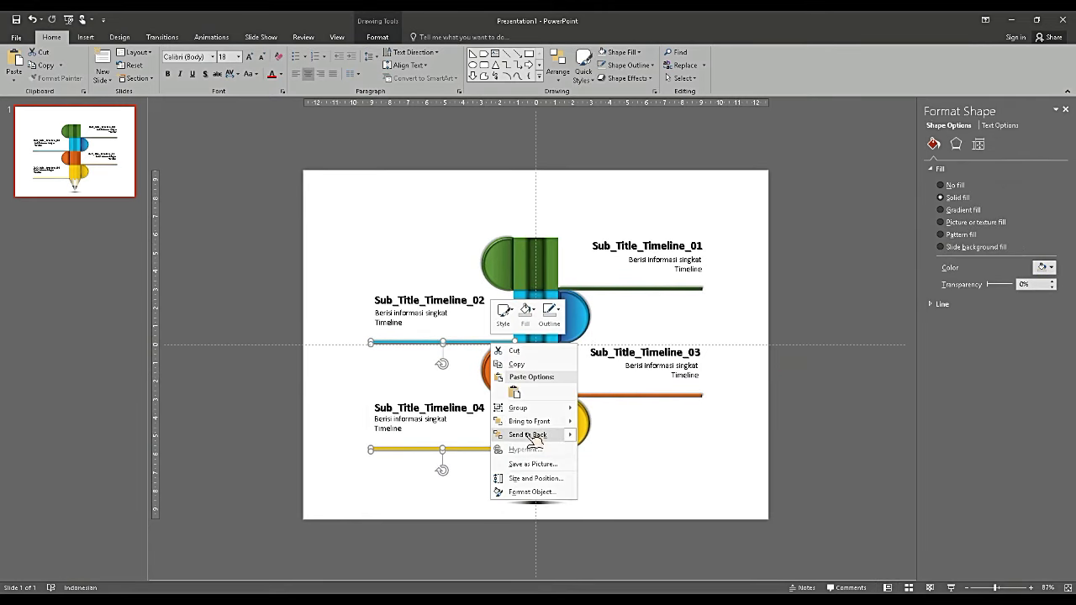
{"action": "left_click", "coordinate": [523, 432]}
{"action": "left_click", "coordinate": [765, 485]}
Select every shape on the slide and group them into one
{"action": "mouse_move", "coordinate": [815, 533]}
{"action": "left_mouse_down"}
{"action": "mouse_move", "coordinate": [380, 190]}
{"action": "mouse_move", "coordinate": [561, 347]}
{"action": "mouse_move", "coordinate": [334, 182]}
{"action": "mouse_move", "coordinate": [672, 446]}
{"action": "left_mouse_up"}
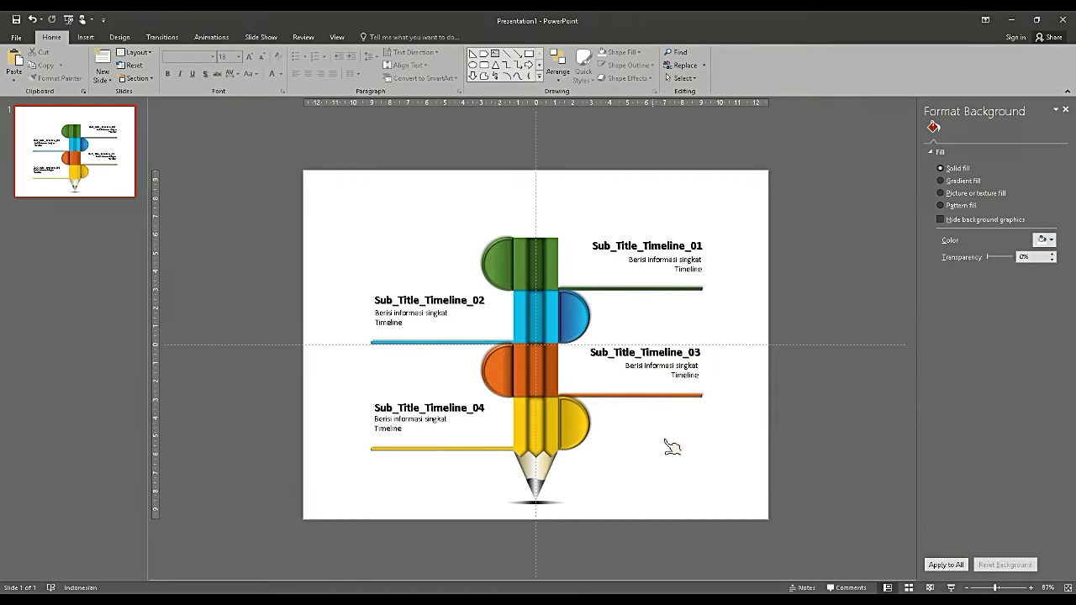
{"action": "left_click_drag", "start_coordinate": [815, 535], "coordinate": [334, 134]}
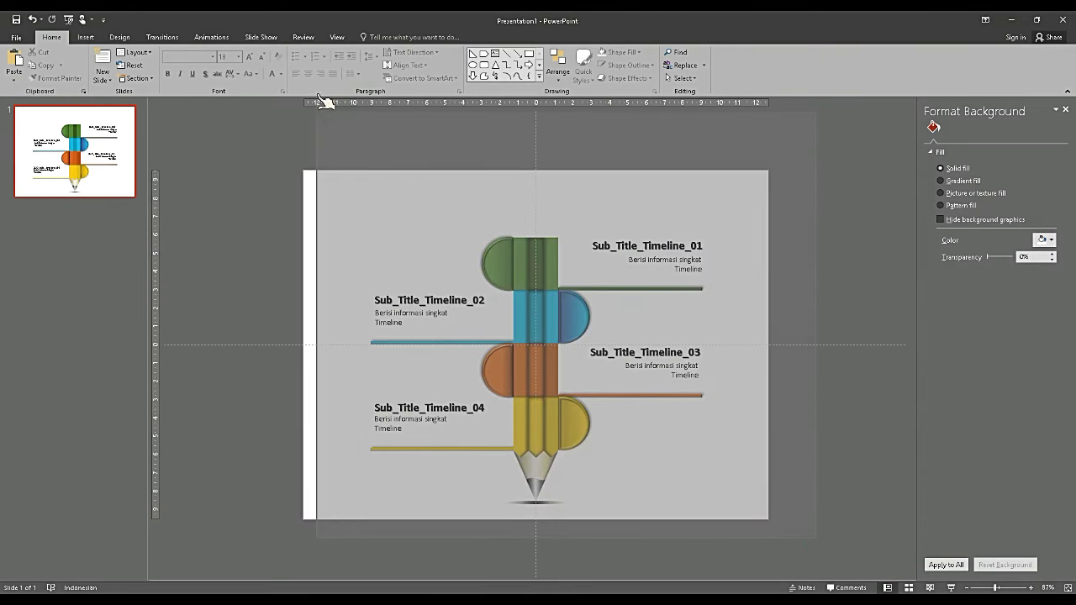
{"action": "right_click", "coordinate": [514, 242]}
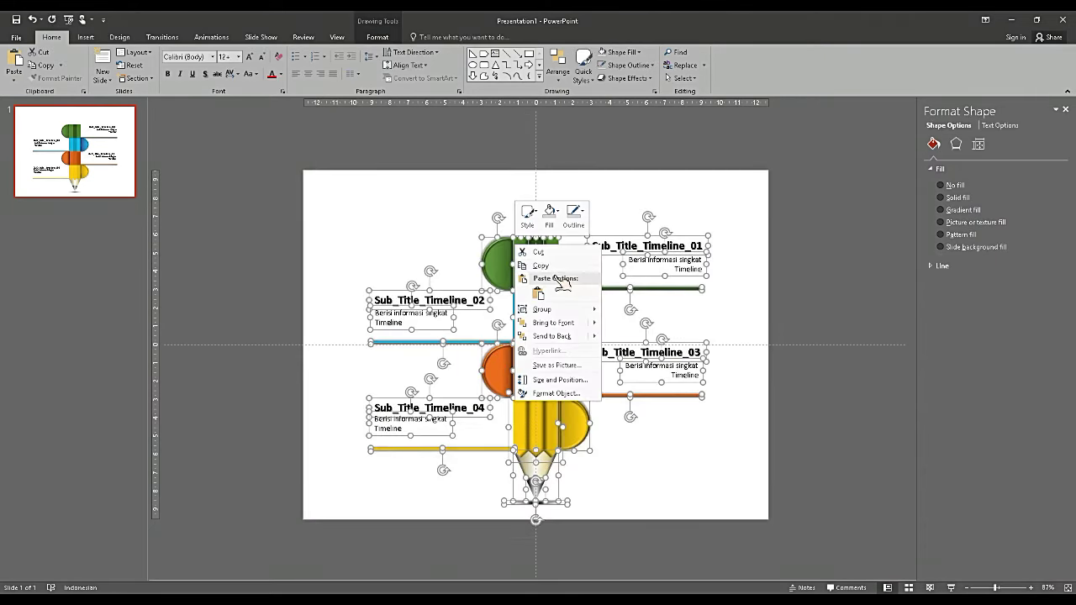
{"action": "mouse_move", "coordinate": [557, 311]}
{"action": "left_click", "coordinate": [627, 311]}
{"action": "left_click", "coordinate": [787, 284]}
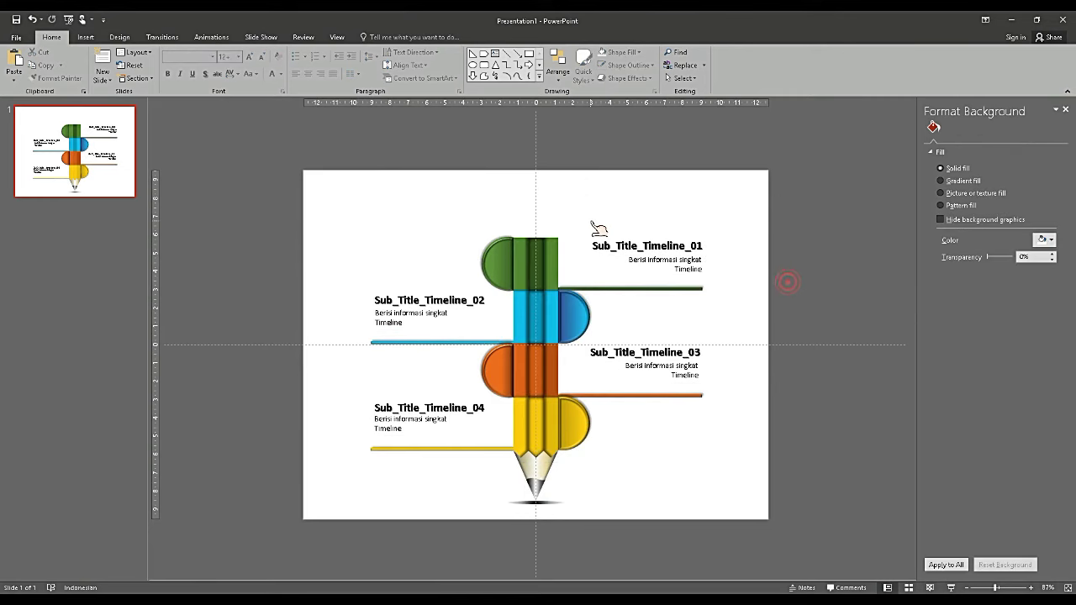
{"action": "left_click", "coordinate": [92, 42]}
Add a text box above the pencil reading 'TIMEline INFORMATION' and colour it red
{"action": "left_click", "coordinate": [434, 65]}
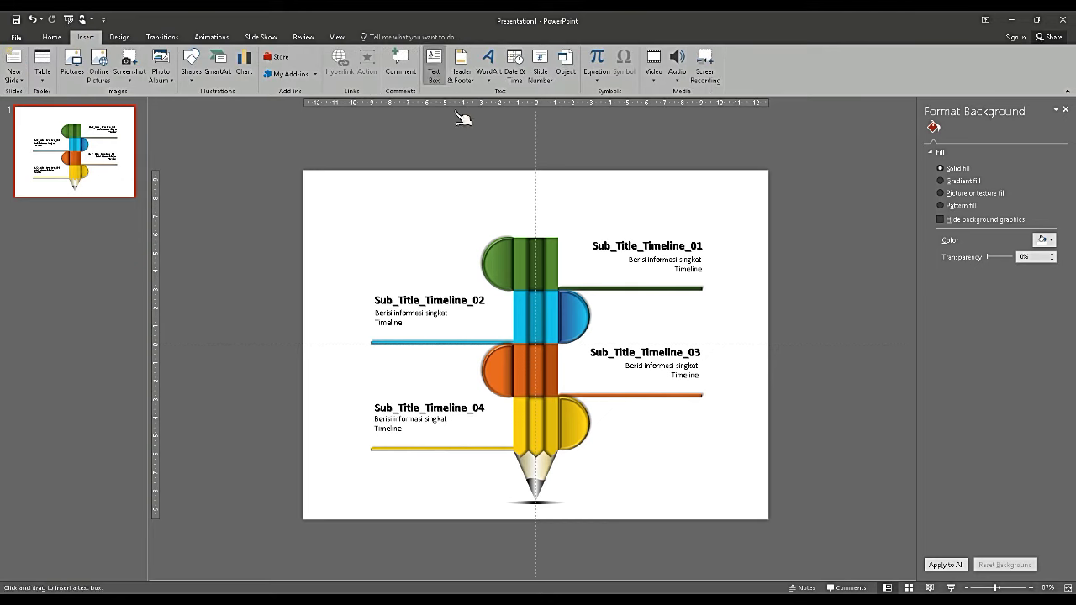
{"action": "left_click", "coordinate": [431, 207]}
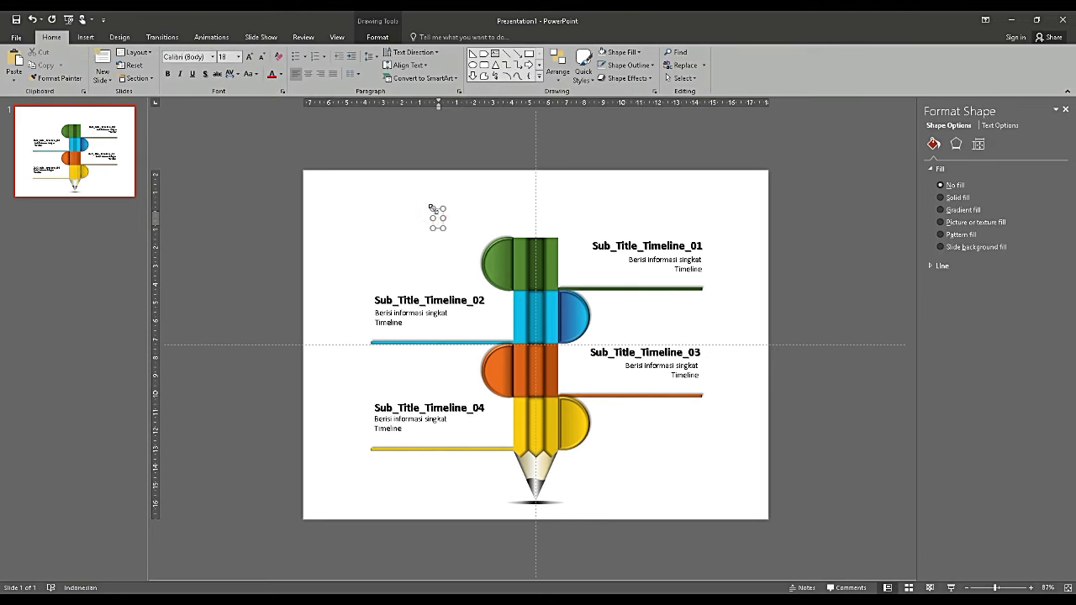
{"action": "type", "text": "TIME"}
{"action": "type", "text": "lin"}
{"action": "type", "text": "e INFORMA"}
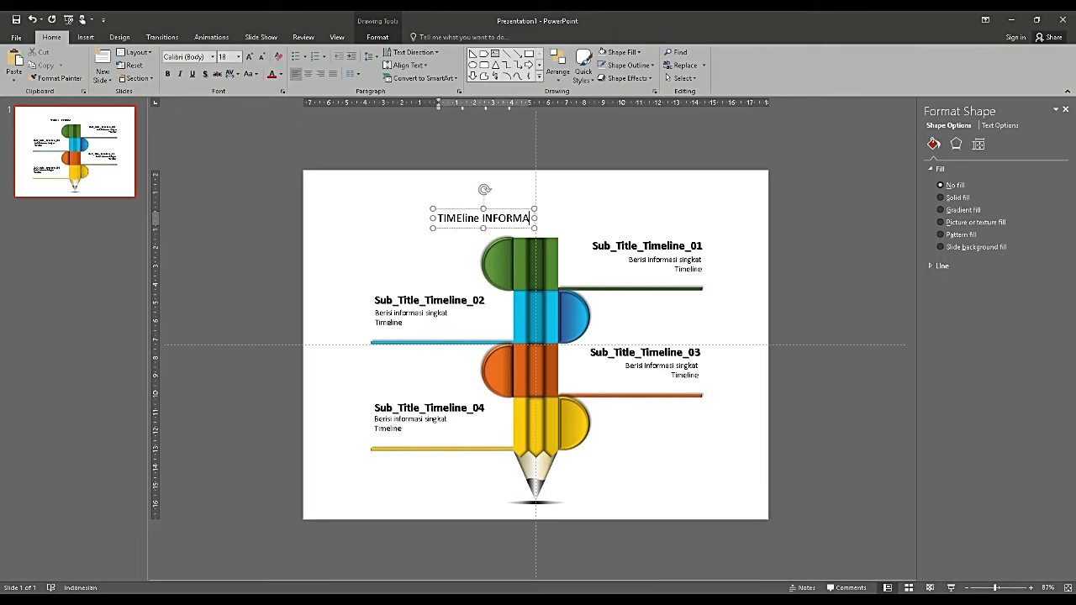
{"action": "type", "text": "TION"}
{"action": "left_click", "coordinate": [470, 209]}
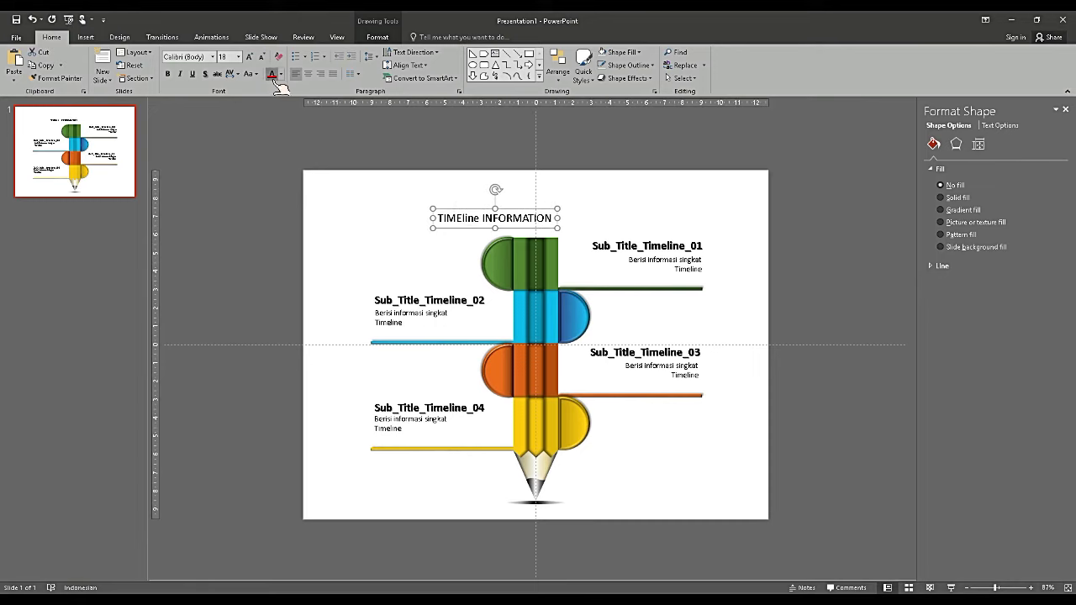
{"action": "left_click", "coordinate": [271, 74]}
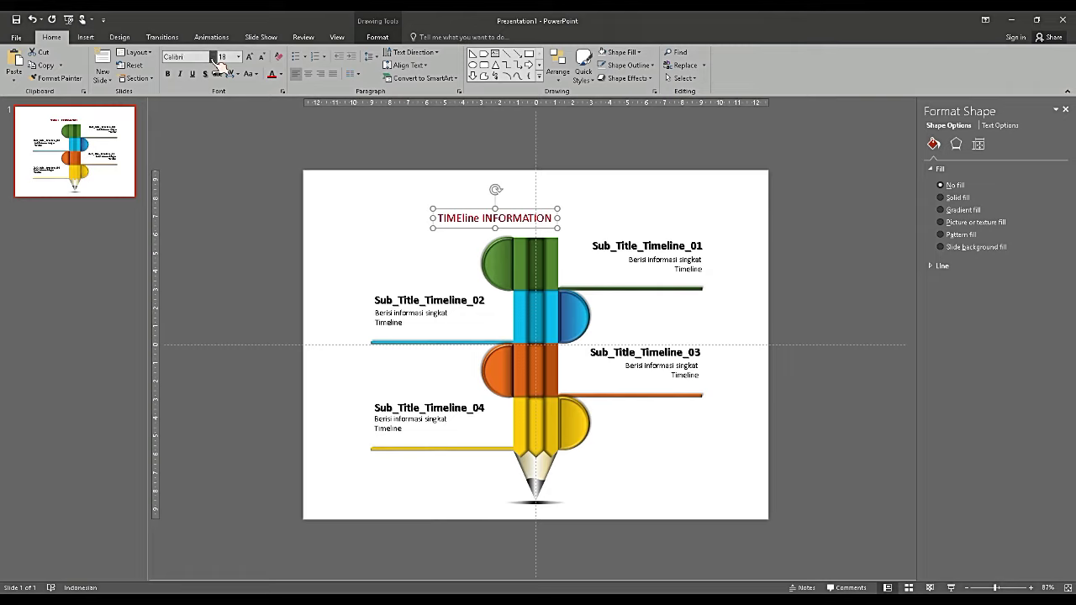
{"action": "left_click", "coordinate": [213, 58]}
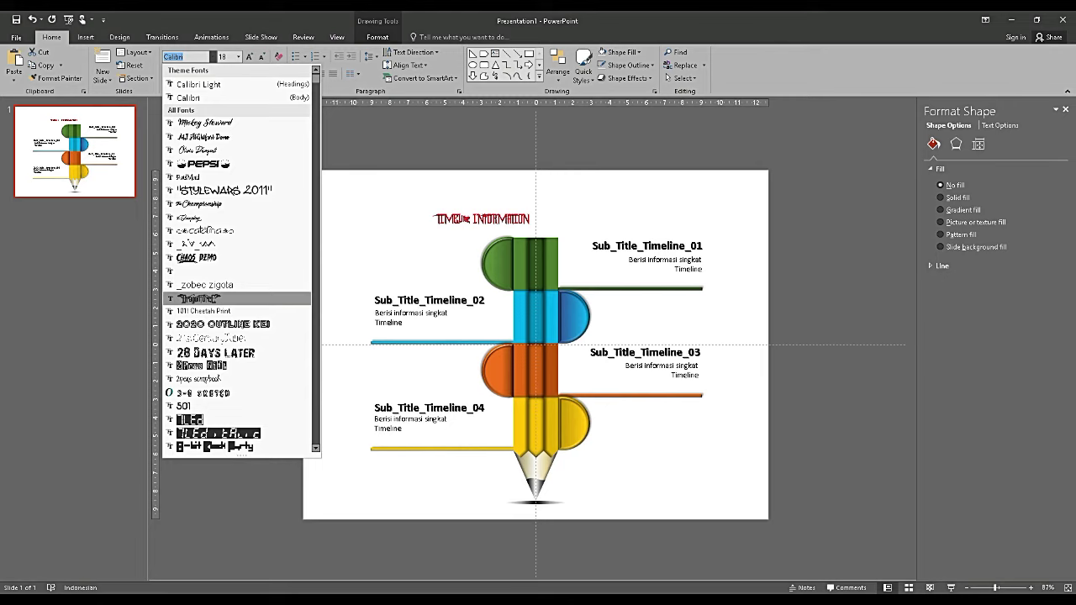
Set the title font to Monospac821 BT
{"action": "type", "text": "Mon Cherry Pe"}
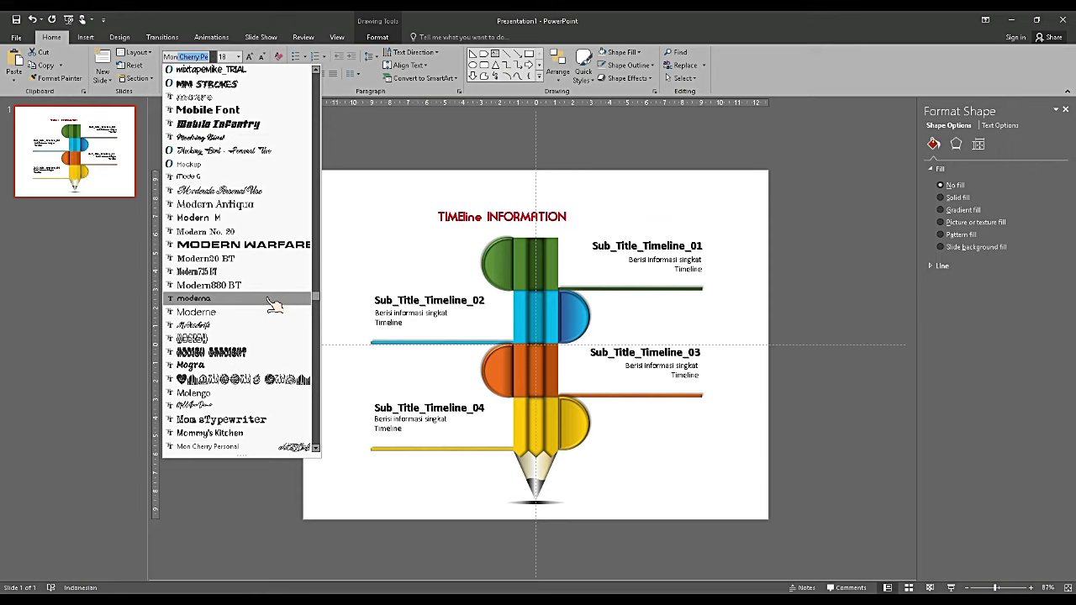
{"action": "scroll", "coordinate": [273, 305], "scroll_direction": "down", "scroll_amount": 4}
{"action": "scroll", "coordinate": [273, 304], "scroll_direction": "down", "scroll_amount": 2}
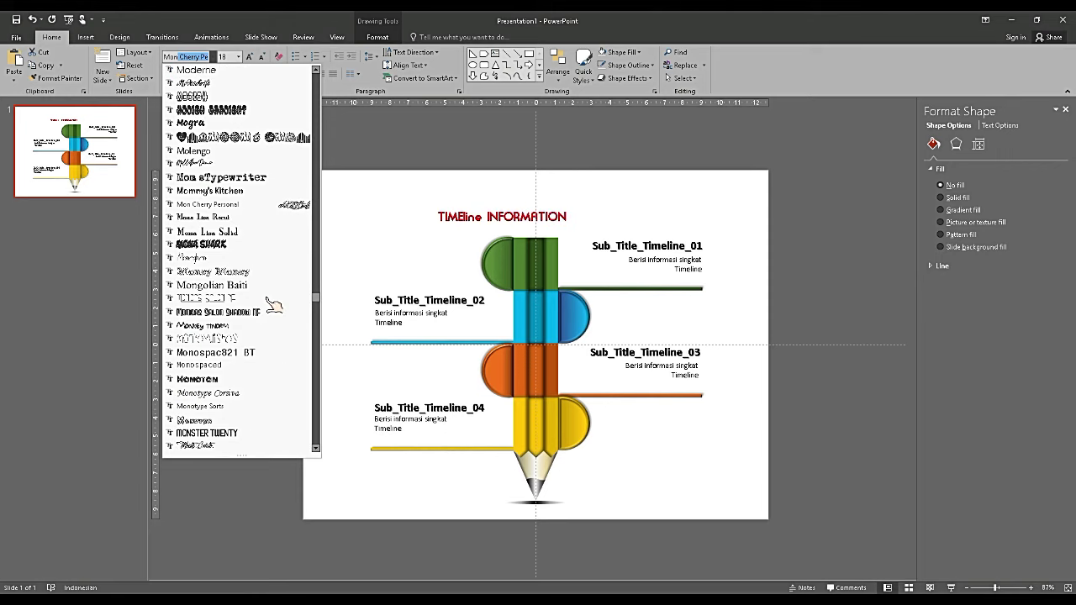
{"action": "scroll", "coordinate": [273, 304], "scroll_direction": "down", "scroll_amount": 2}
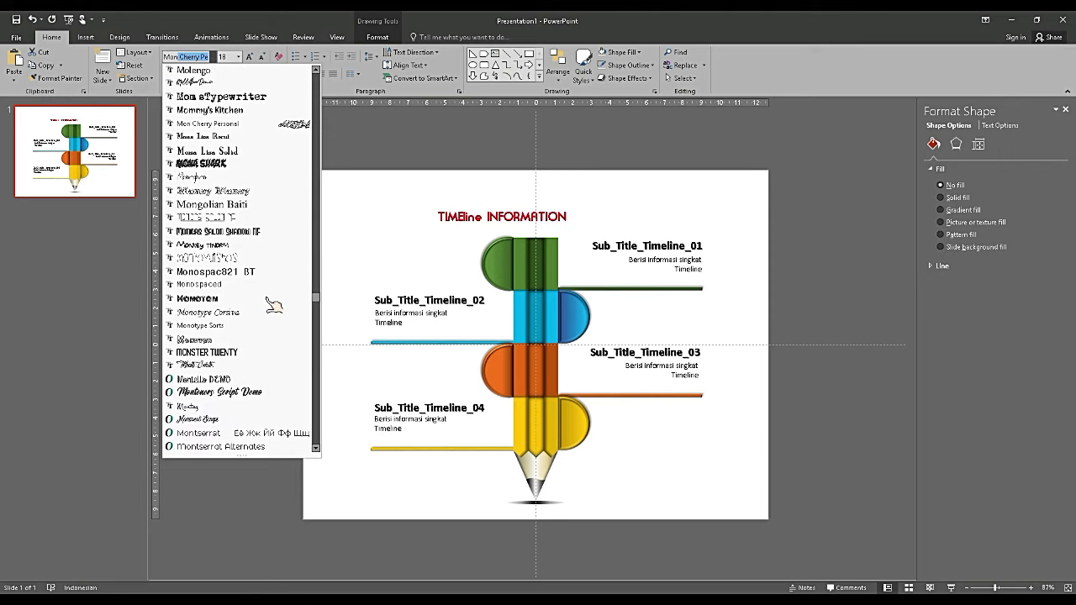
{"action": "left_click", "coordinate": [244, 272]}
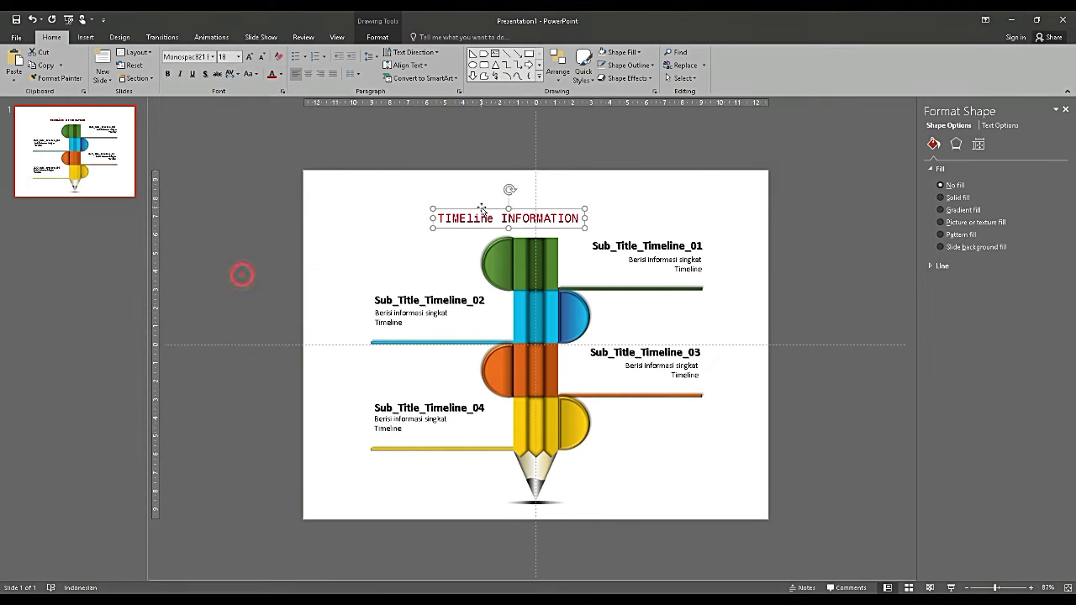
Delete 'TIMEline' so the title reads only 'INFORMATION'
{"action": "left_click", "coordinate": [509, 219]}
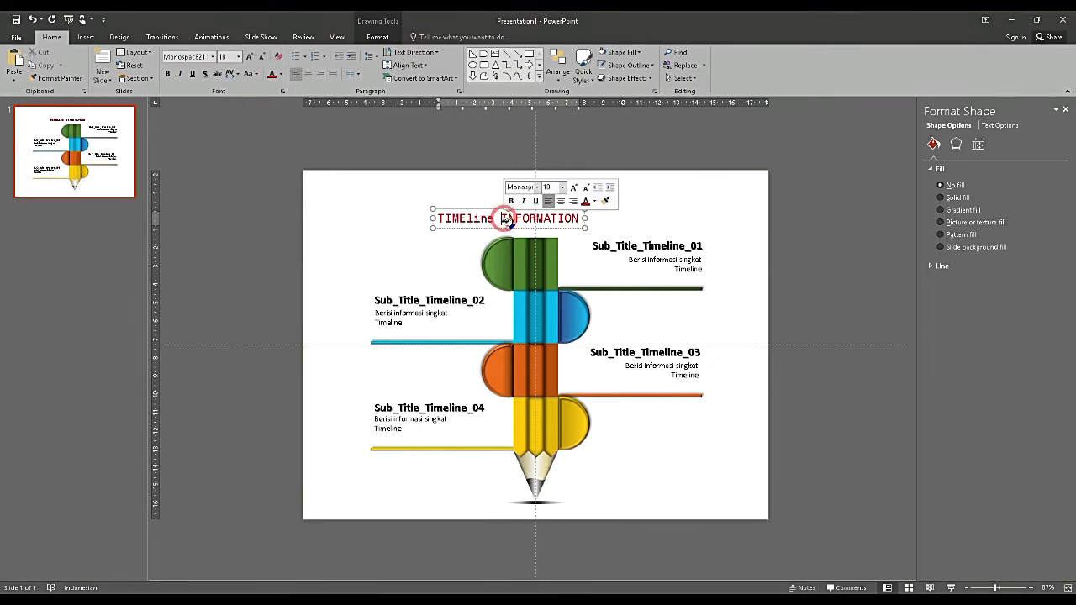
{"action": "left_click_drag", "start_coordinate": [505, 217], "coordinate": [437, 219]}
{"action": "key", "text": "Delete"}
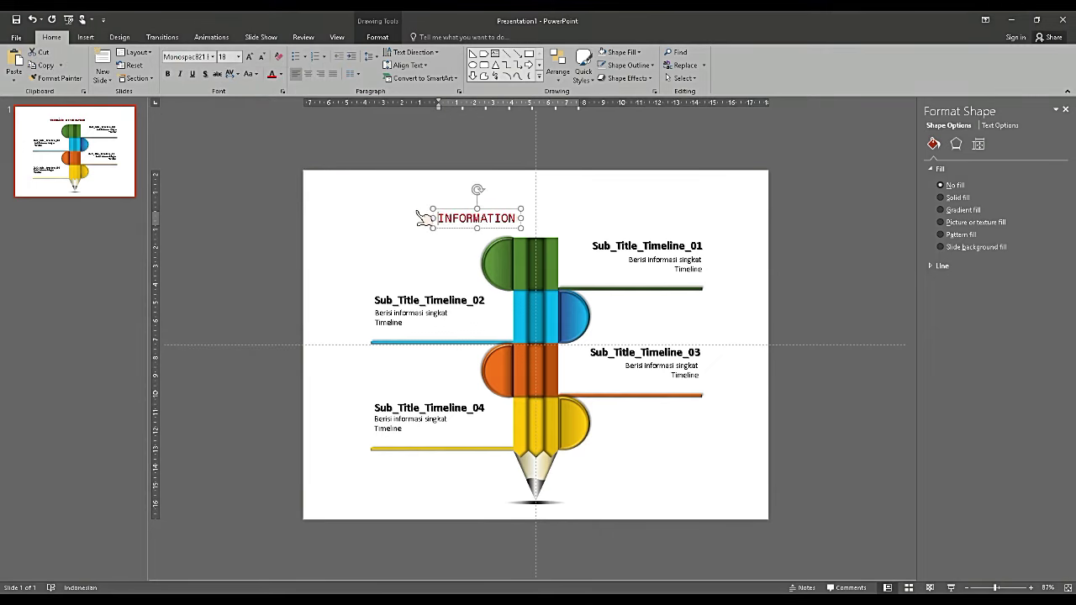
{"action": "left_click", "coordinate": [432, 198]}
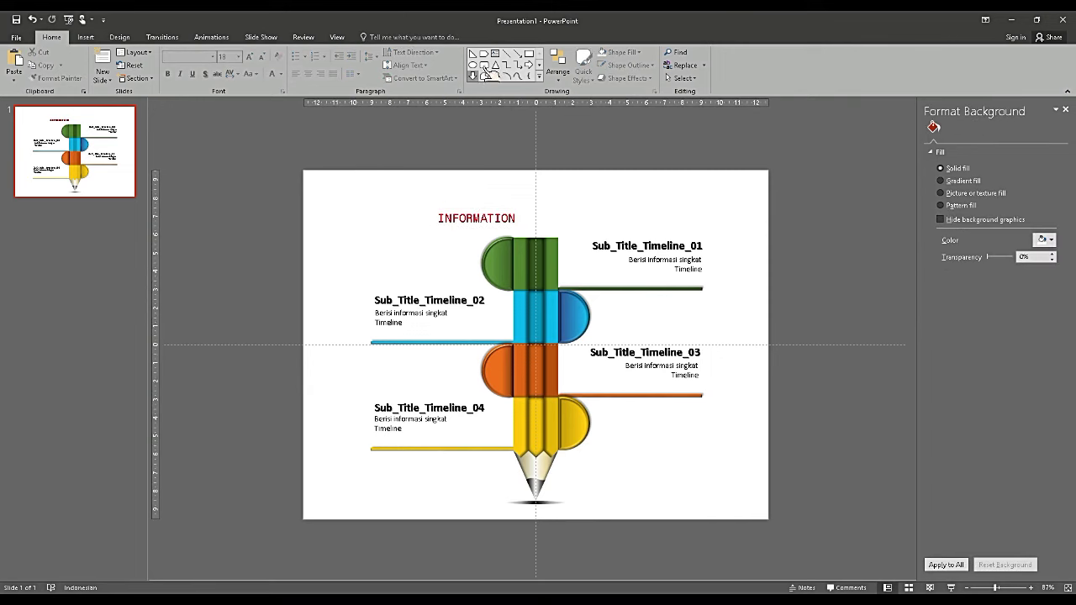
{"action": "left_click", "coordinate": [477, 218]}
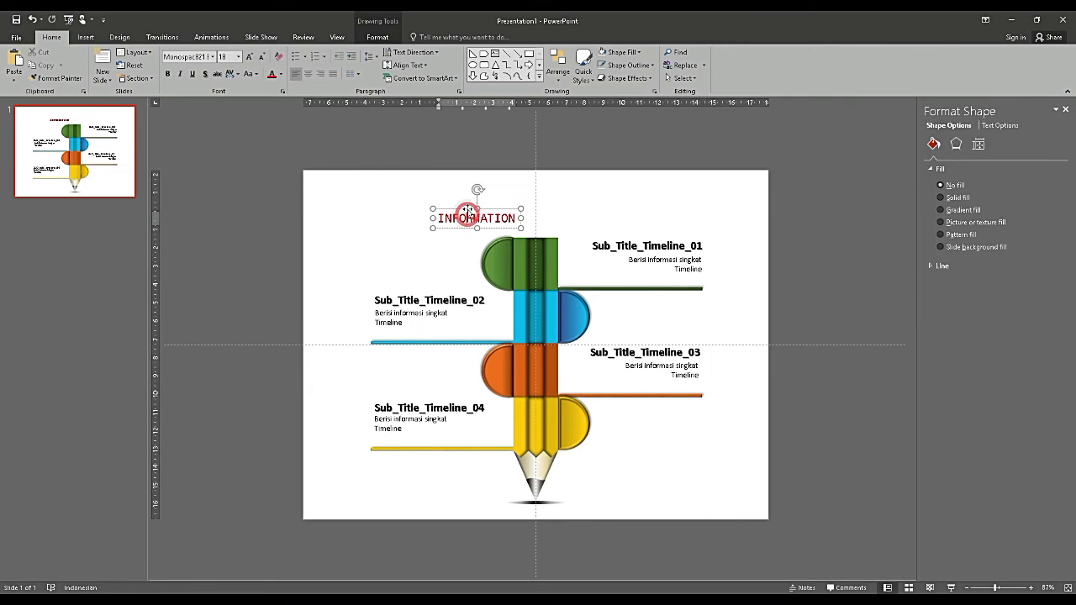
Duplicate the INFORMATION box up and to the left and retype the copy as 'TIMEline'
{"action": "left_click_drag", "start_coordinate": [476, 218], "coordinate": [452, 186]}
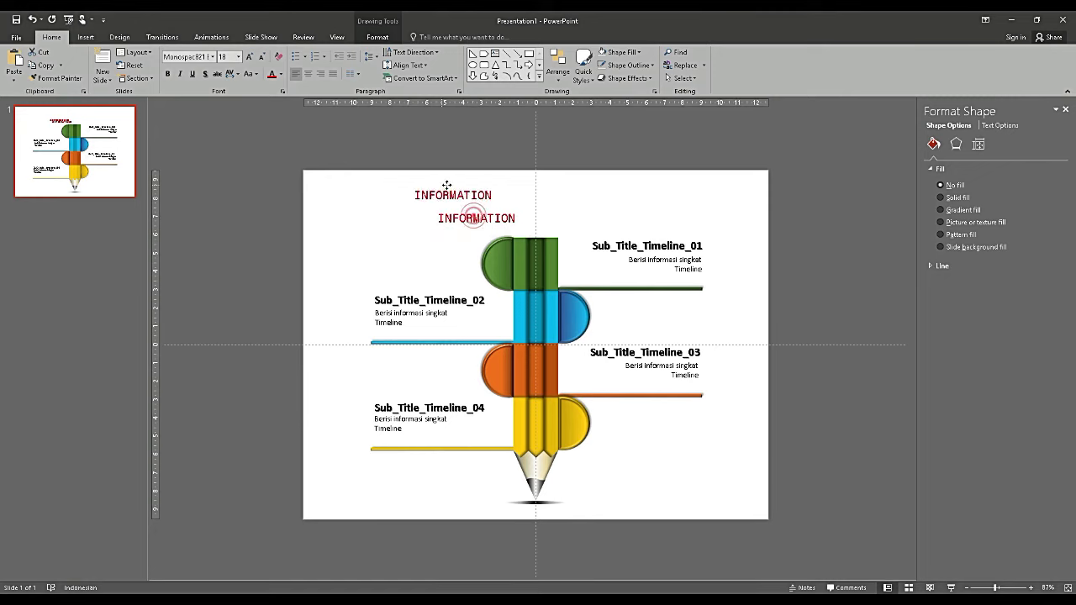
{"action": "left_click", "coordinate": [454, 200]}
{"action": "double_click", "coordinate": [454, 200]}
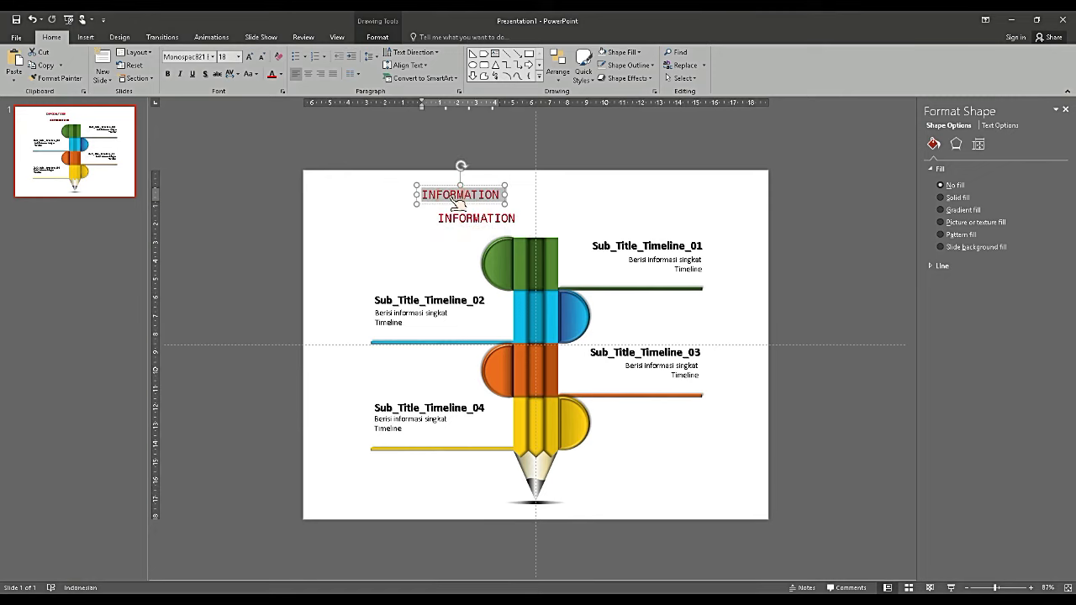
{"action": "type", "text": "TIME"}
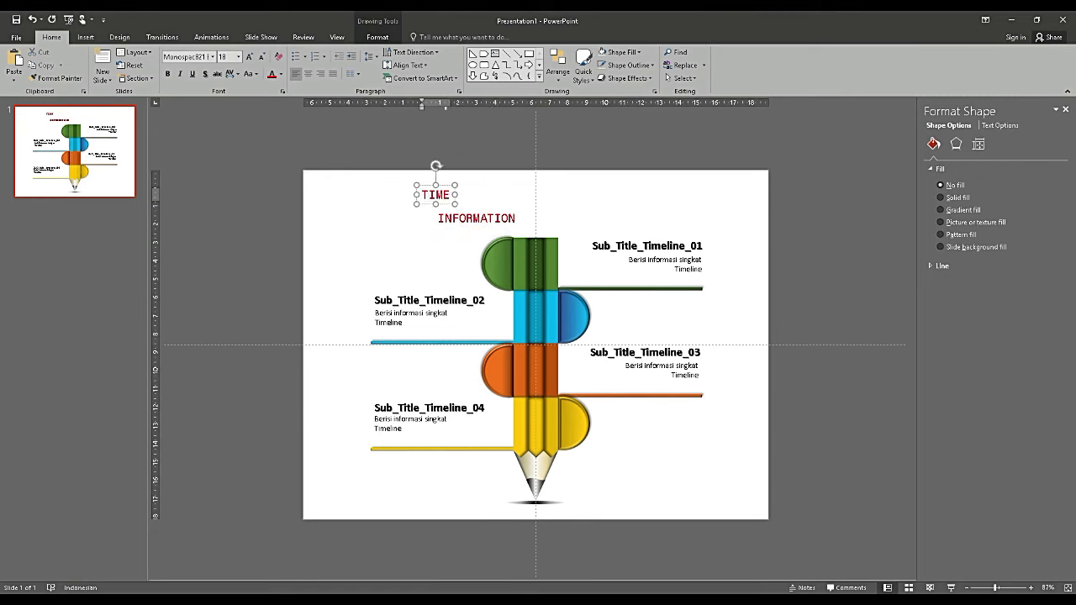
{"action": "type", "text": "line"}
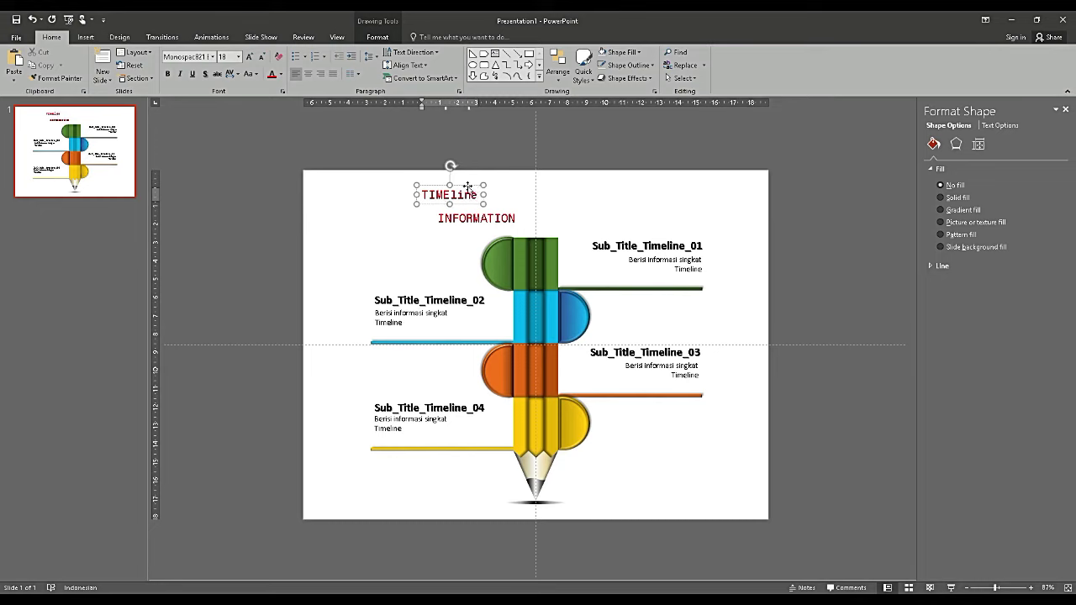
{"action": "left_click", "coordinate": [468, 186]}
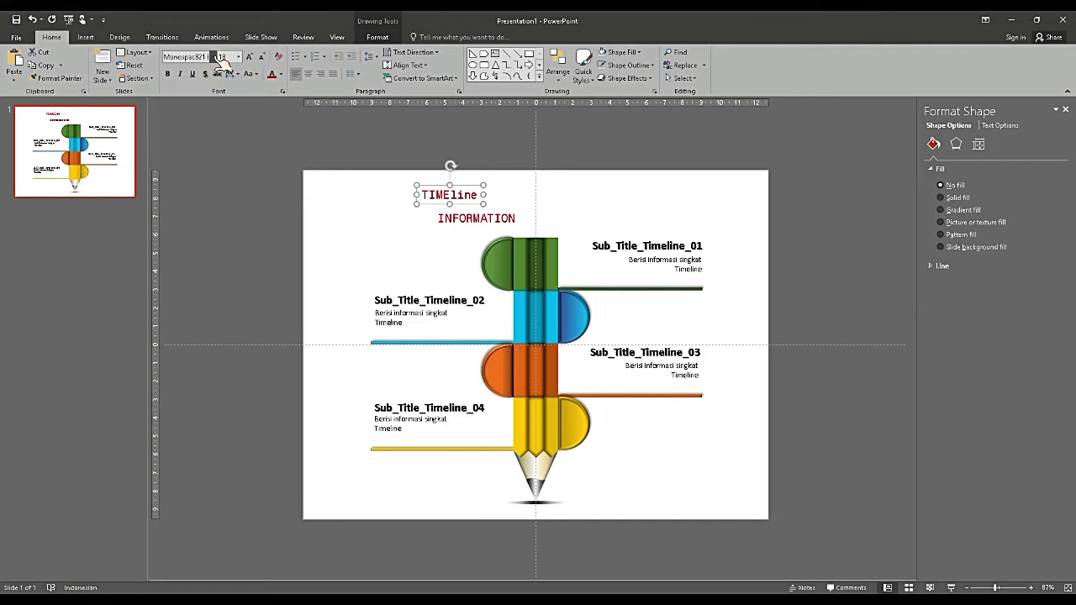
Set the TIMEline title in the Alfa Slab One font
{"action": "left_click", "coordinate": [215, 57]}
{"action": "scroll", "coordinate": [237, 376], "scroll_direction": "down", "scroll_amount": 6}
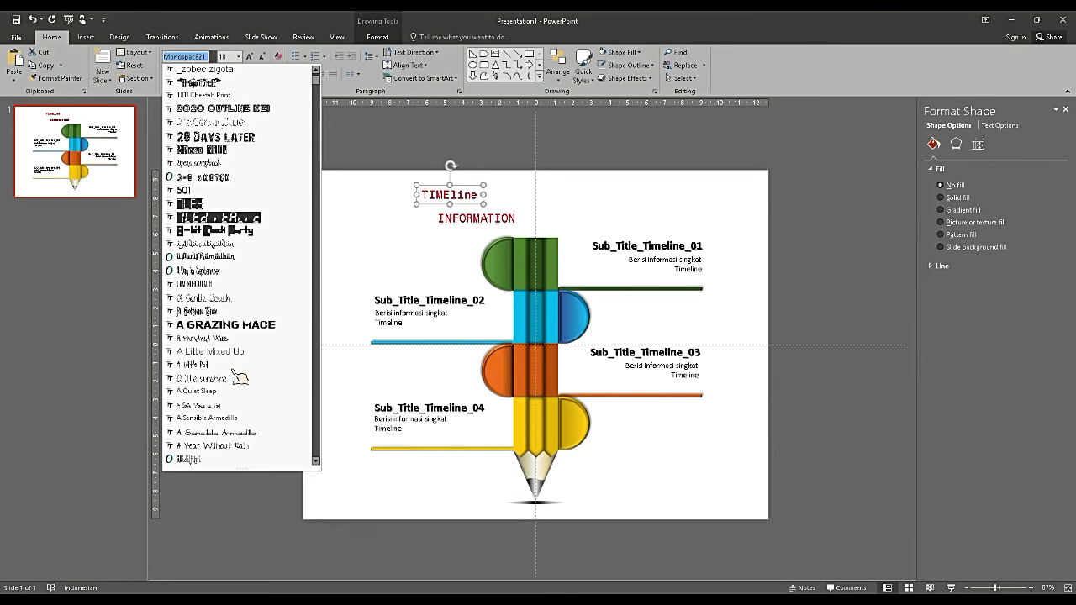
{"action": "scroll", "coordinate": [237, 376], "scroll_direction": "down", "scroll_amount": 4}
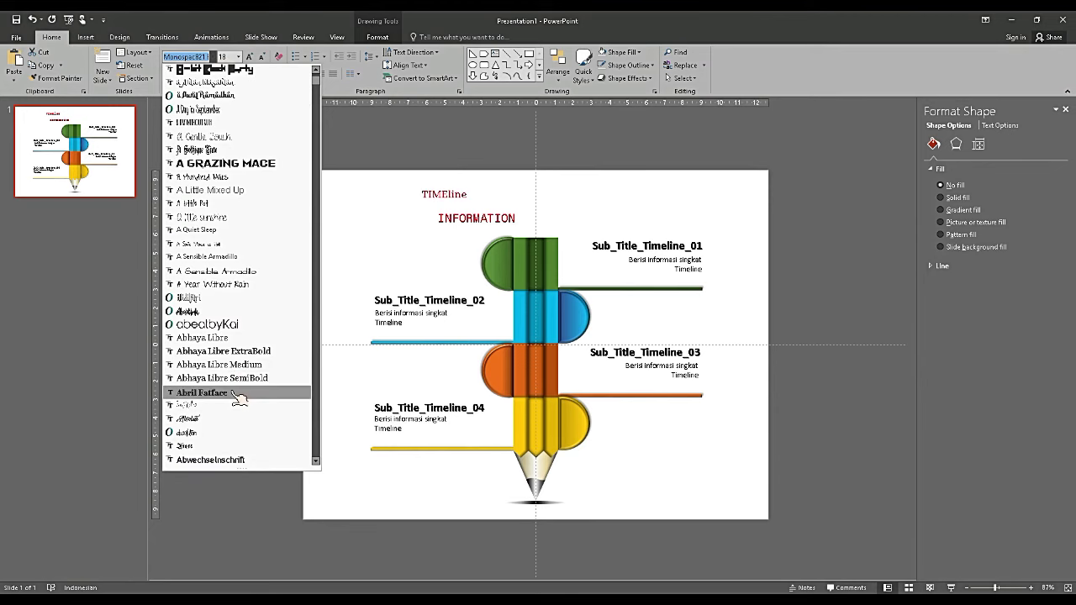
{"action": "scroll", "coordinate": [240, 397], "scroll_direction": "down", "scroll_amount": 3}
{"action": "scroll", "coordinate": [240, 399], "scroll_direction": "down", "scroll_amount": 5}
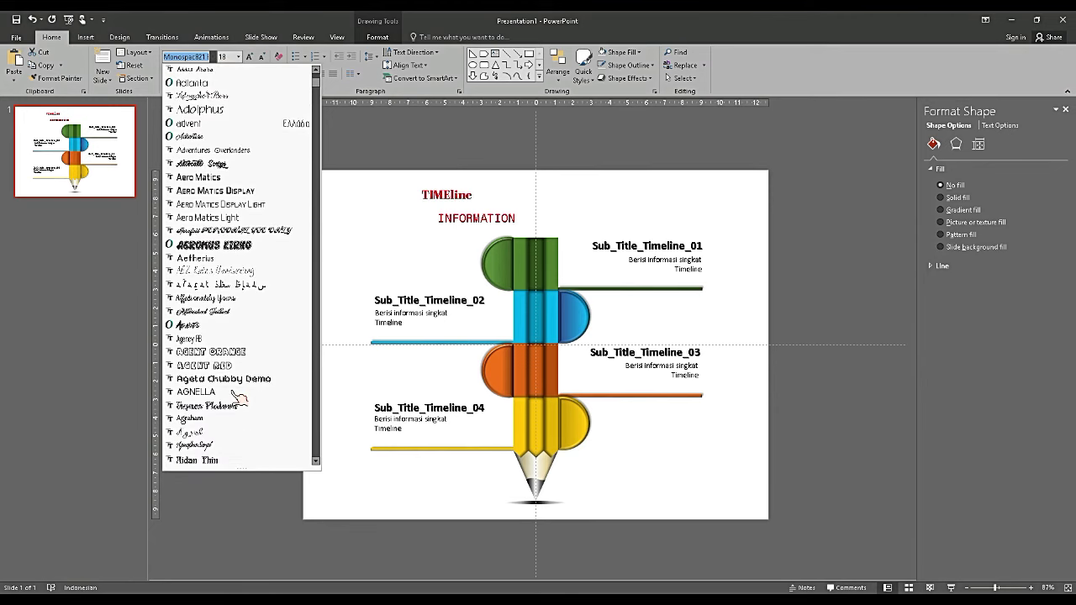
{"action": "scroll", "coordinate": [239, 398], "scroll_direction": "down", "scroll_amount": 7}
{"action": "scroll", "coordinate": [240, 396], "scroll_direction": "down", "scroll_amount": 5}
{"action": "scroll", "coordinate": [239, 395], "scroll_direction": "down", "scroll_amount": 3}
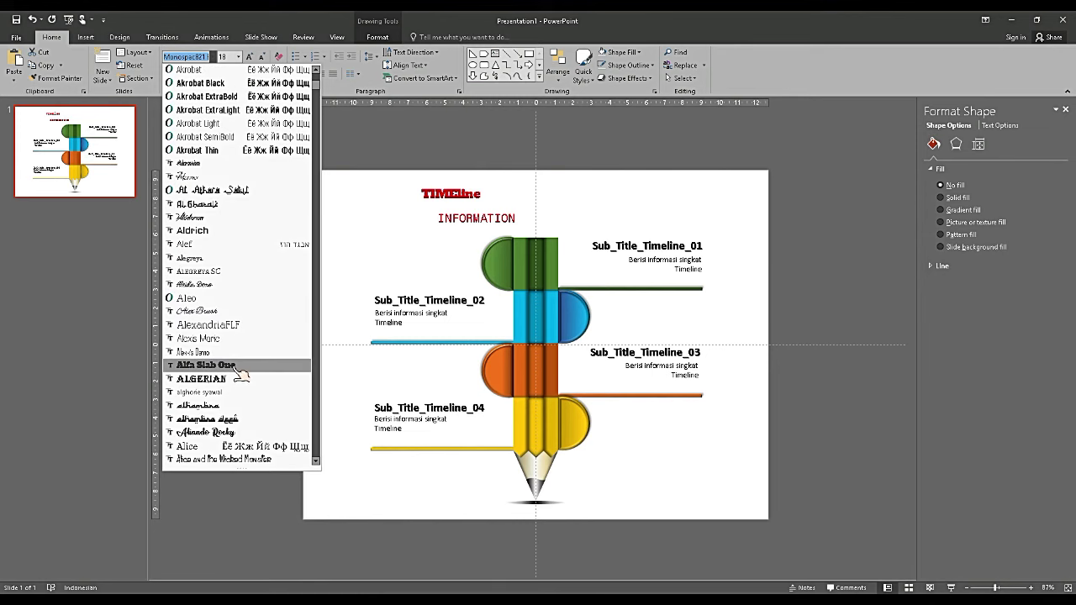
{"action": "left_click", "coordinate": [235, 366]}
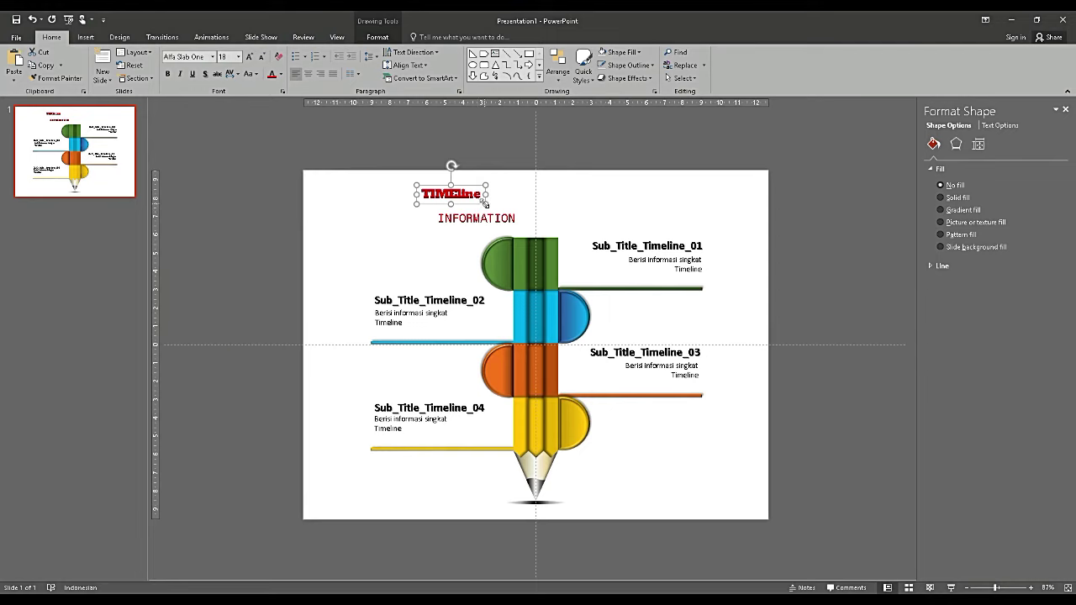
Enlarge the TIMEline text and widen its box so it fits on one line
{"action": "left_click_drag", "start_coordinate": [485, 203], "coordinate": [503, 215]}
{"action": "double_click", "coordinate": [472, 198]}
{"action": "key", "text": "ctrl+shift+period"}
{"action": "key", "text": "ctrl+shift+period"}
{"action": "key", "text": "ctrl+shift+period"}
{"action": "key", "text": "ctrl+shift+period"}
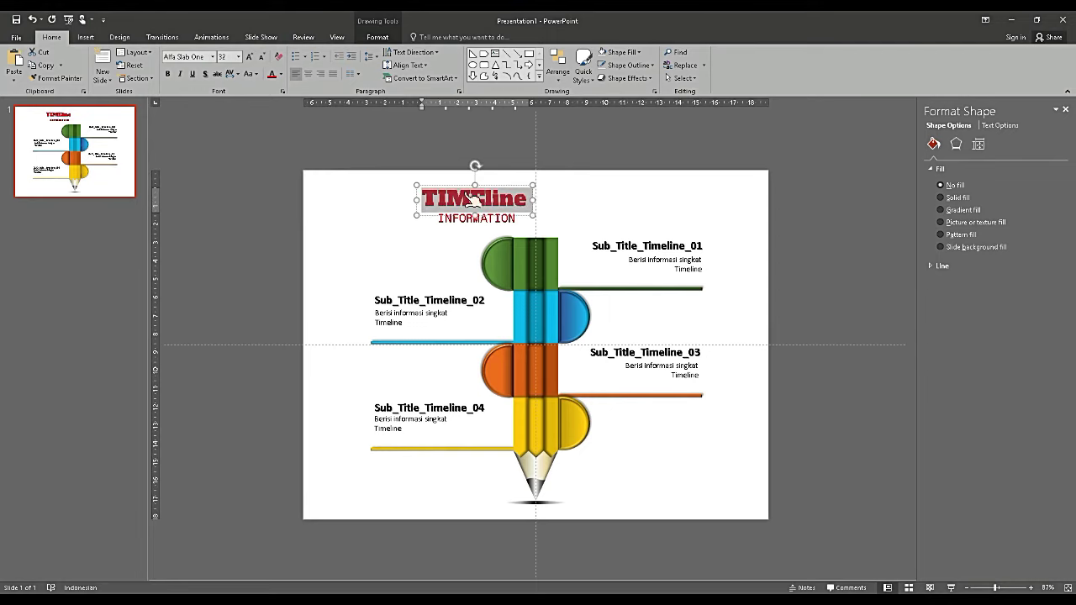
{"action": "key", "text": "ctrl+shift+period"}
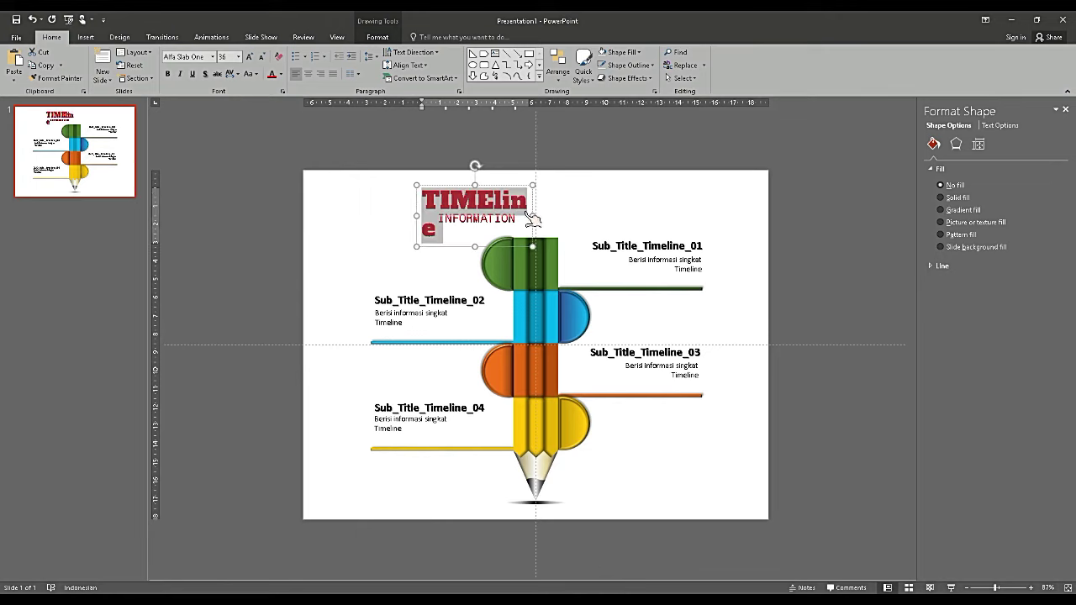
{"action": "left_click_drag", "start_coordinate": [532, 214], "coordinate": [583, 216]}
Move INFORMATION beneath TIMEline and make it bold and shadowed
{"action": "left_click", "coordinate": [486, 217]}
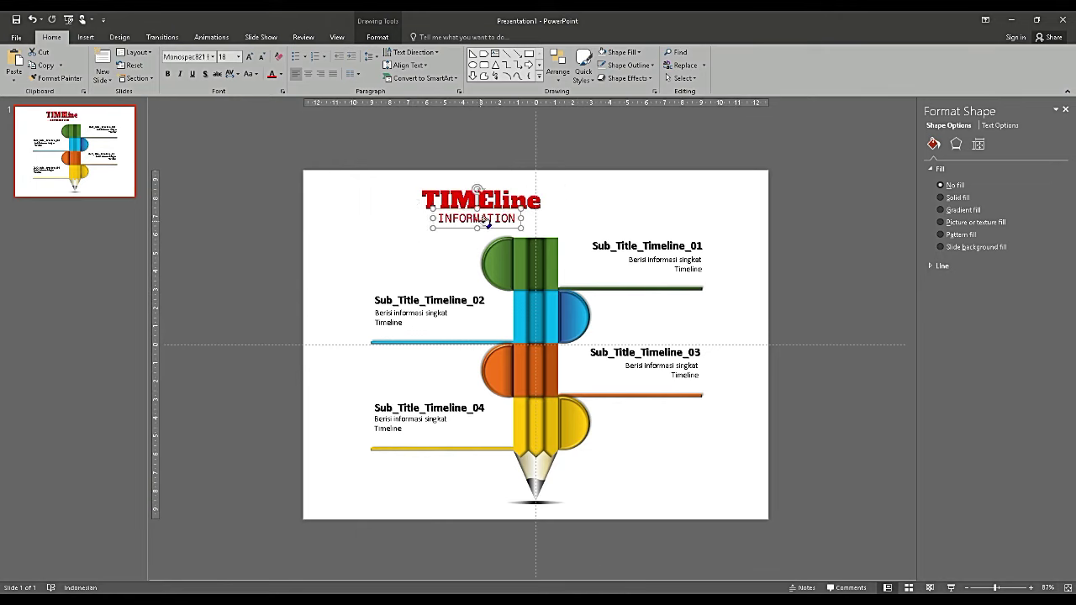
{"action": "left_click_drag", "start_coordinate": [485, 212], "coordinate": [542, 206]}
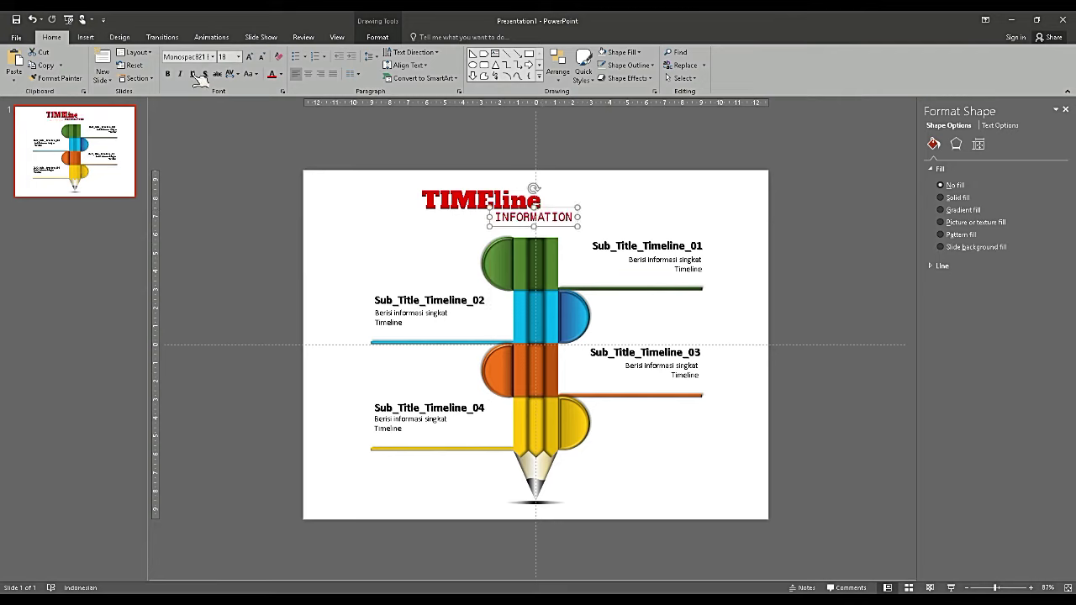
{"action": "left_click", "coordinate": [168, 73]}
{"action": "left_click", "coordinate": [205, 73]}
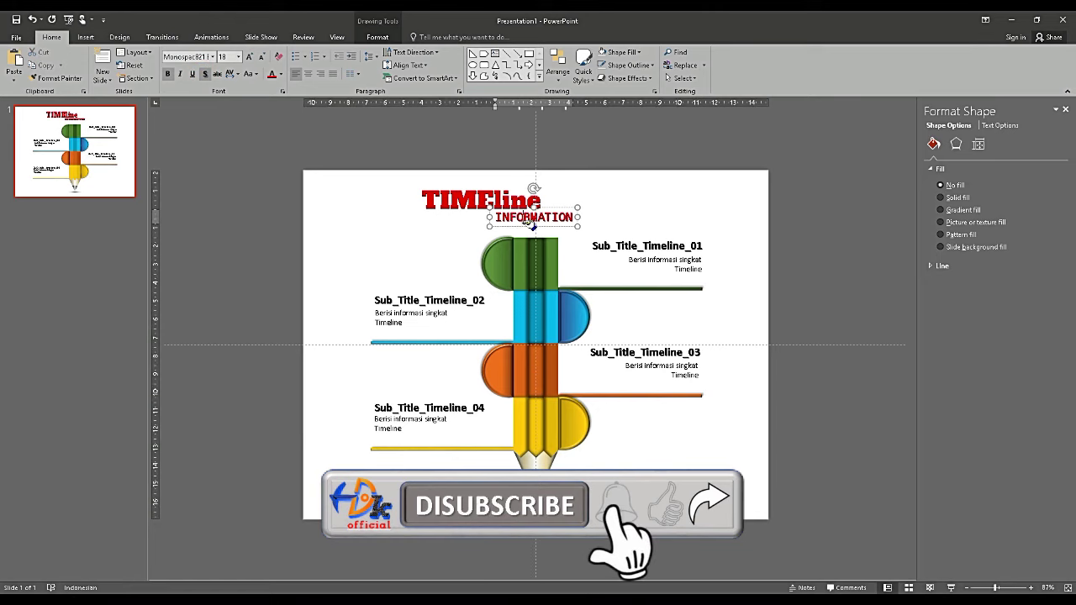
Enlarge INFORMATION from 18 to 24 pt and shift both title lines right and slightly up
{"action": "double_click", "coordinate": [528, 218]}
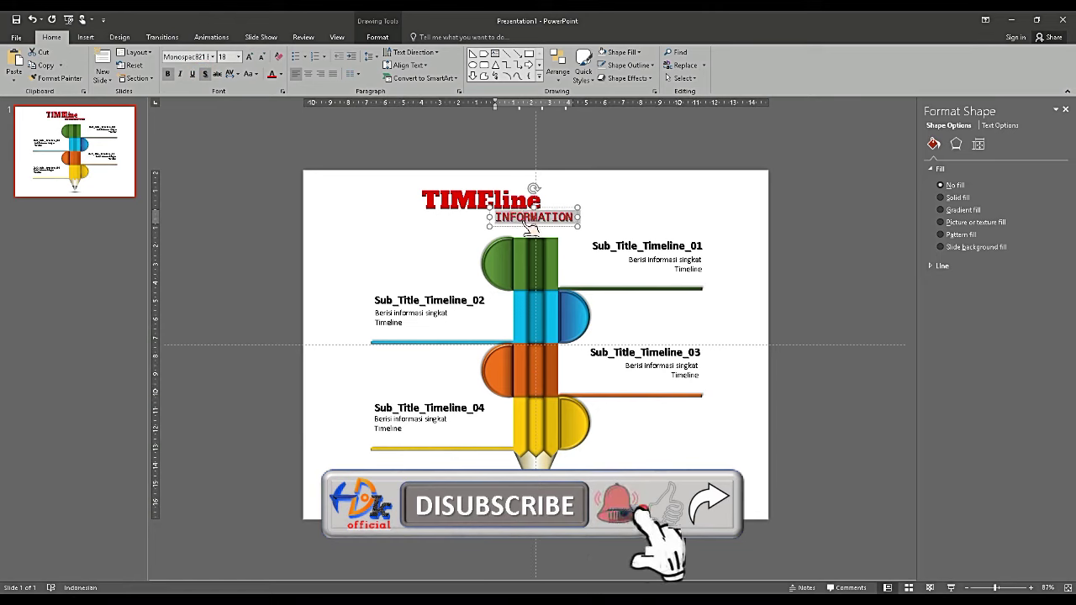
{"action": "key", "text": "ctrl+shift+period"}
{"action": "key", "text": "ctrl+shift+period"}
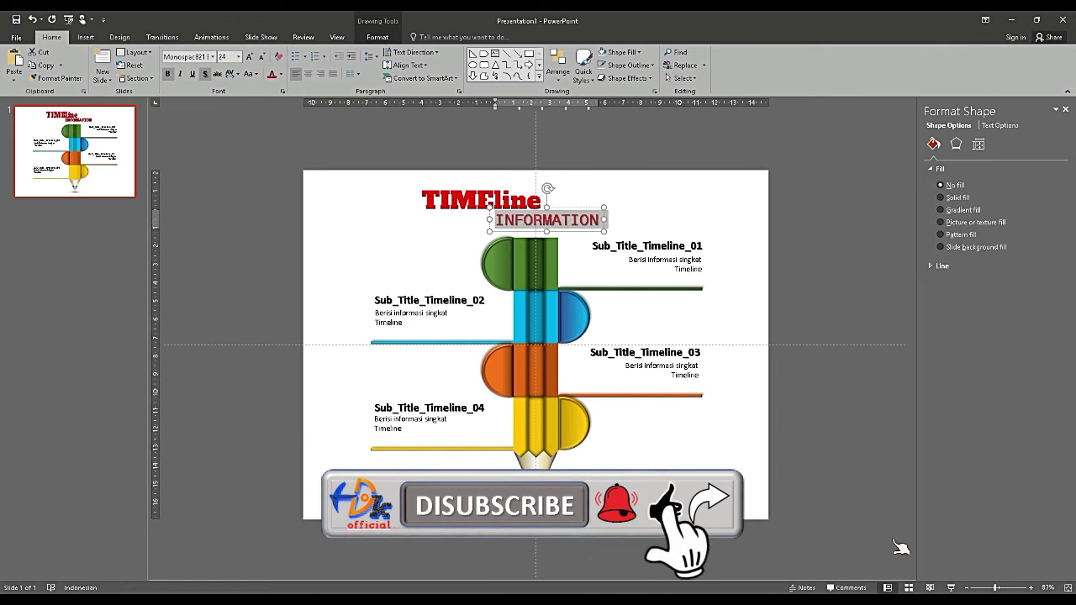
{"action": "left_click", "coordinate": [1012, 588]}
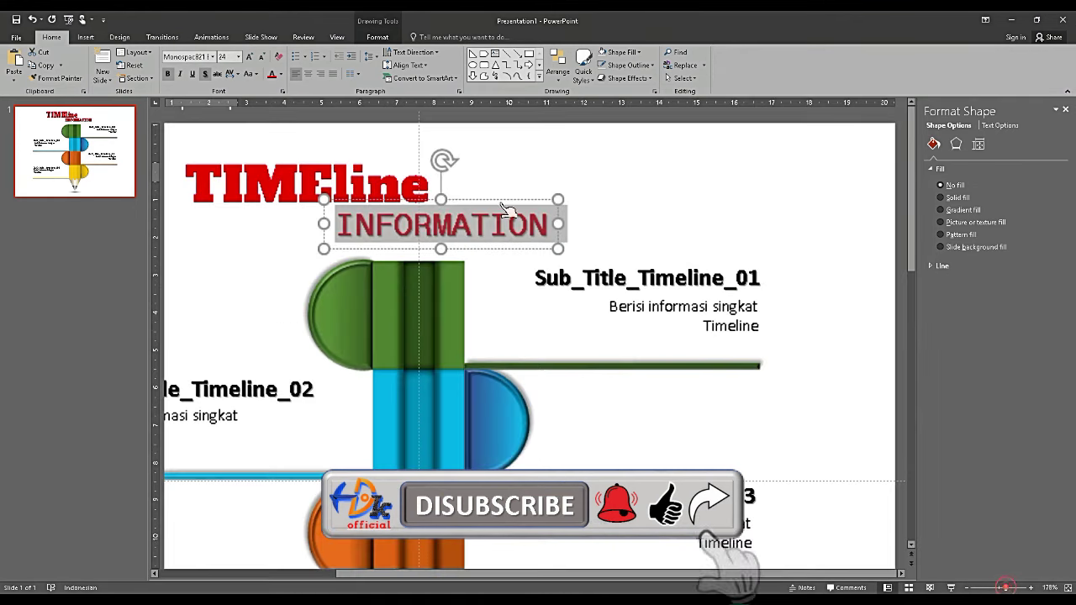
{"action": "left_click", "coordinate": [377, 175], "text": "shift"}
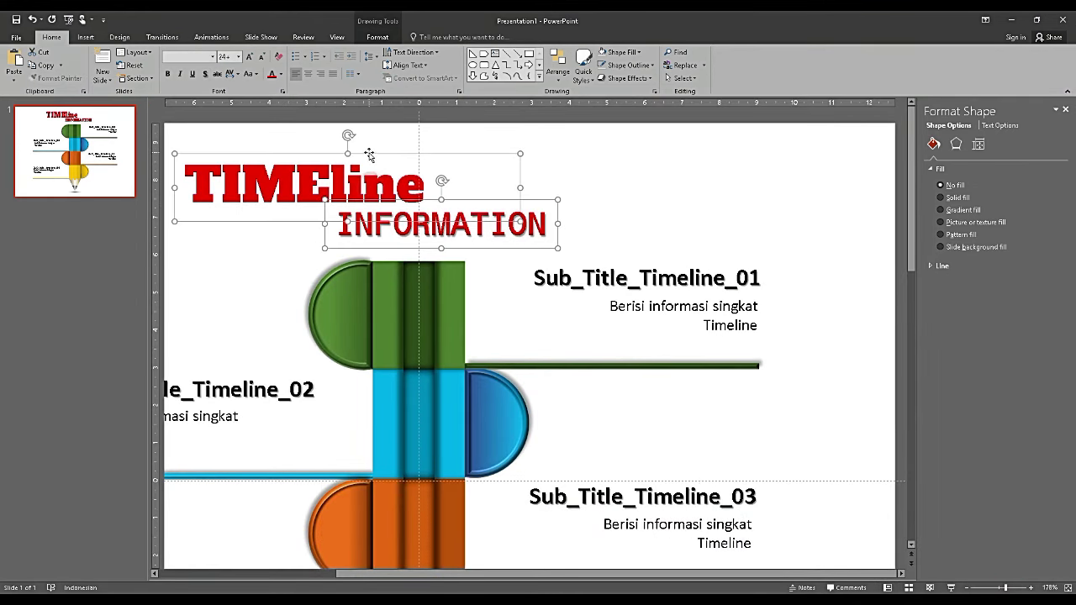
{"action": "left_click_drag", "start_coordinate": [369, 155], "coordinate": [424, 162]}
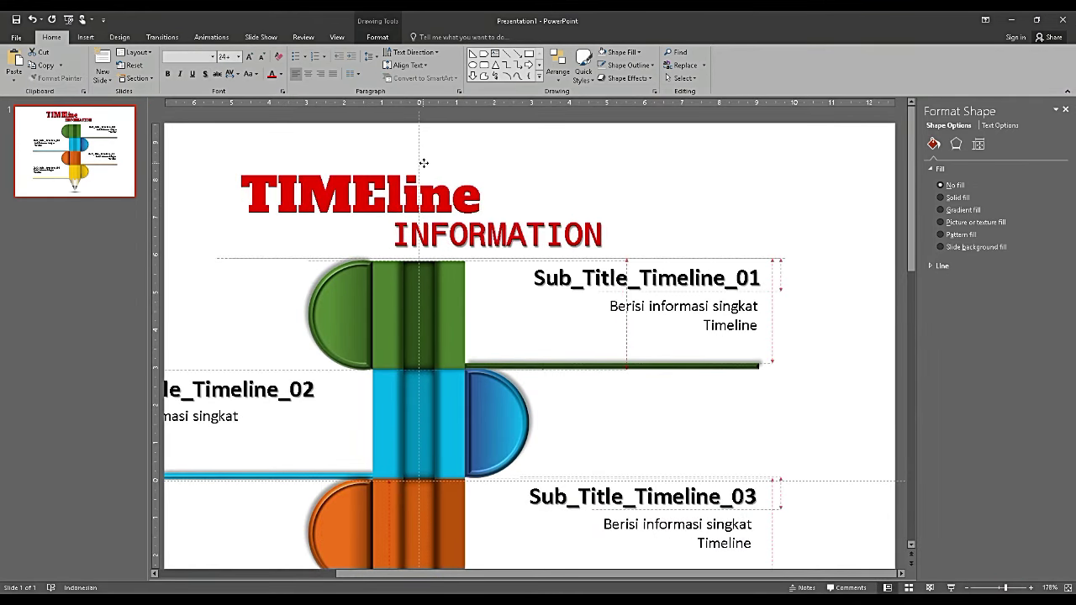
{"action": "left_click_drag", "start_coordinate": [427, 162], "coordinate": [427, 158]}
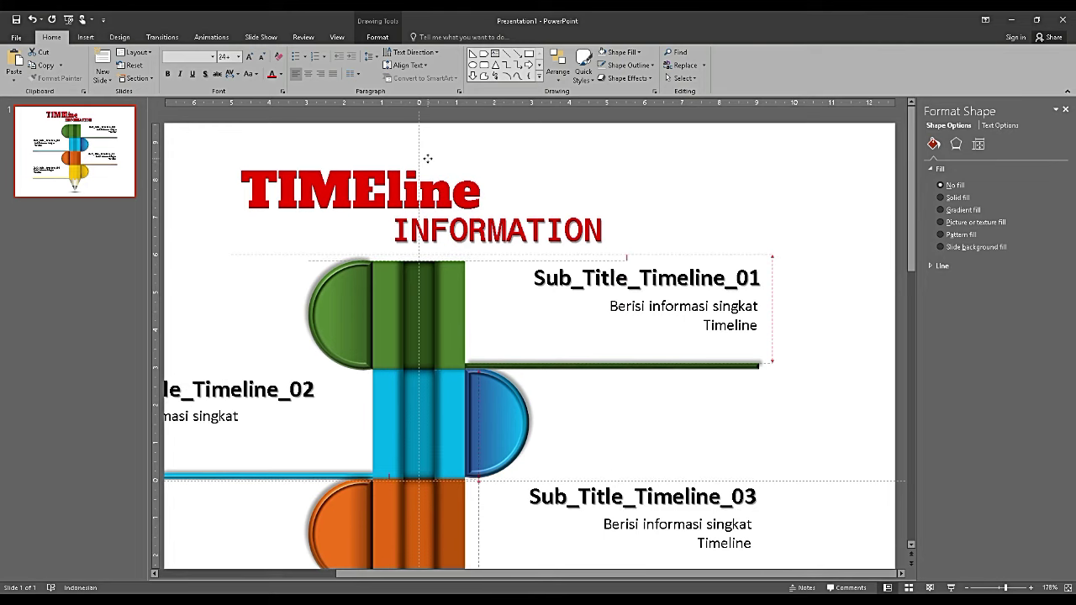
{"action": "left_click", "coordinate": [428, 151]}
{"action": "left_click", "coordinate": [404, 160]}
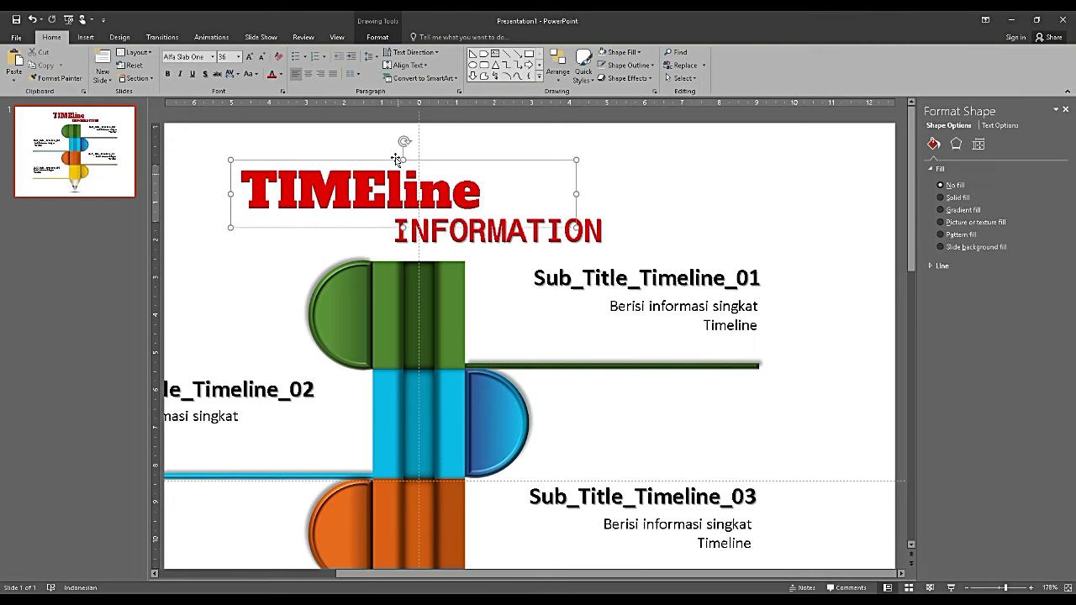
Colour TIMEline light blue and give the INFORMATION box a bevel shape effect
{"action": "left_click", "coordinate": [280, 73]}
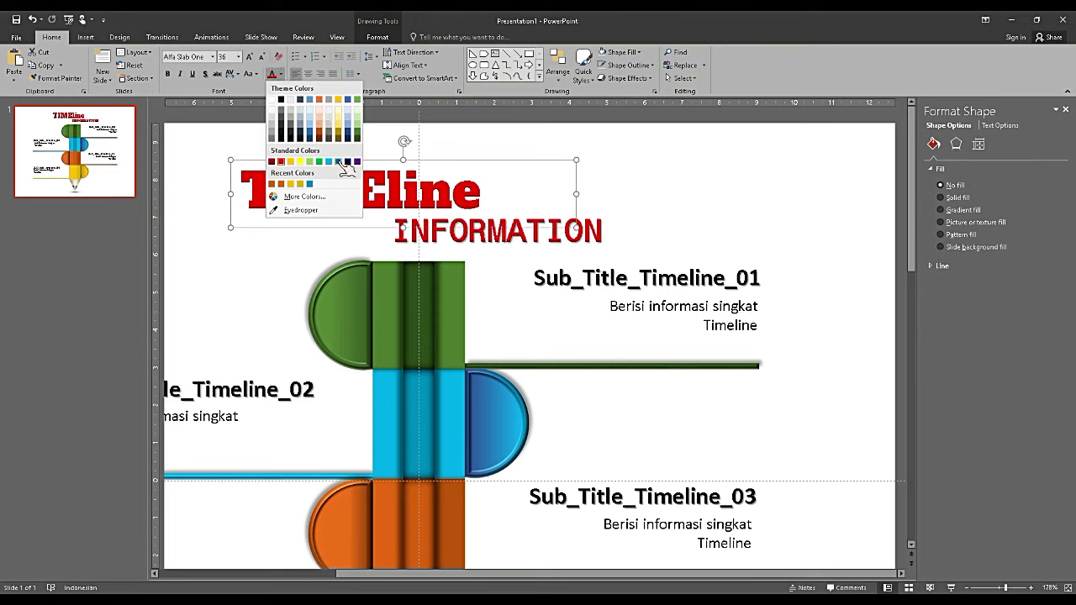
{"action": "left_click", "coordinate": [328, 161]}
{"action": "left_click", "coordinate": [561, 240]}
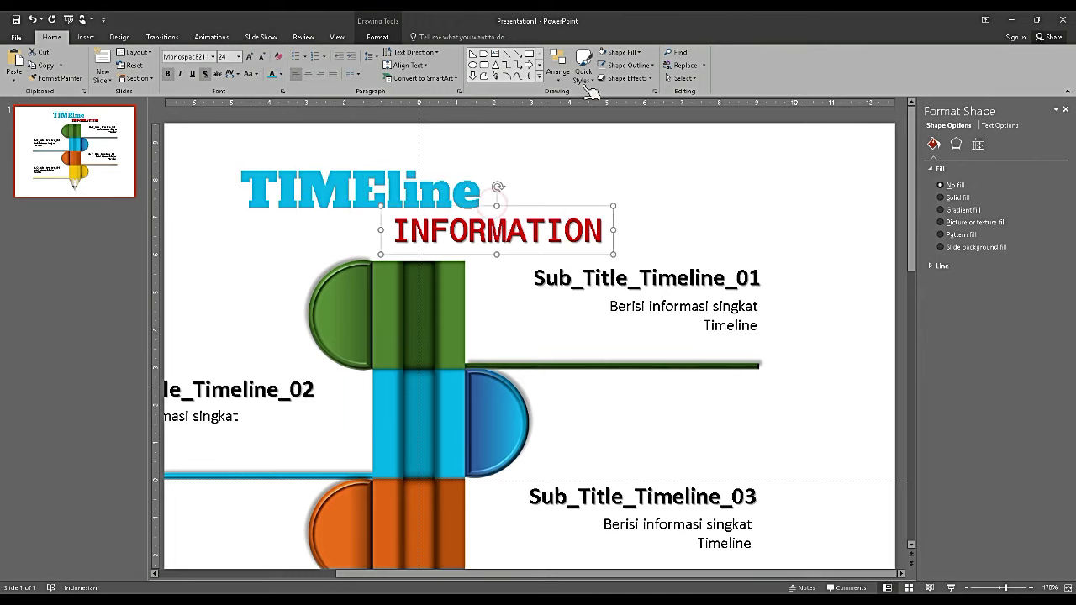
{"action": "left_click", "coordinate": [626, 78]}
{"action": "mouse_move", "coordinate": [639, 221]}
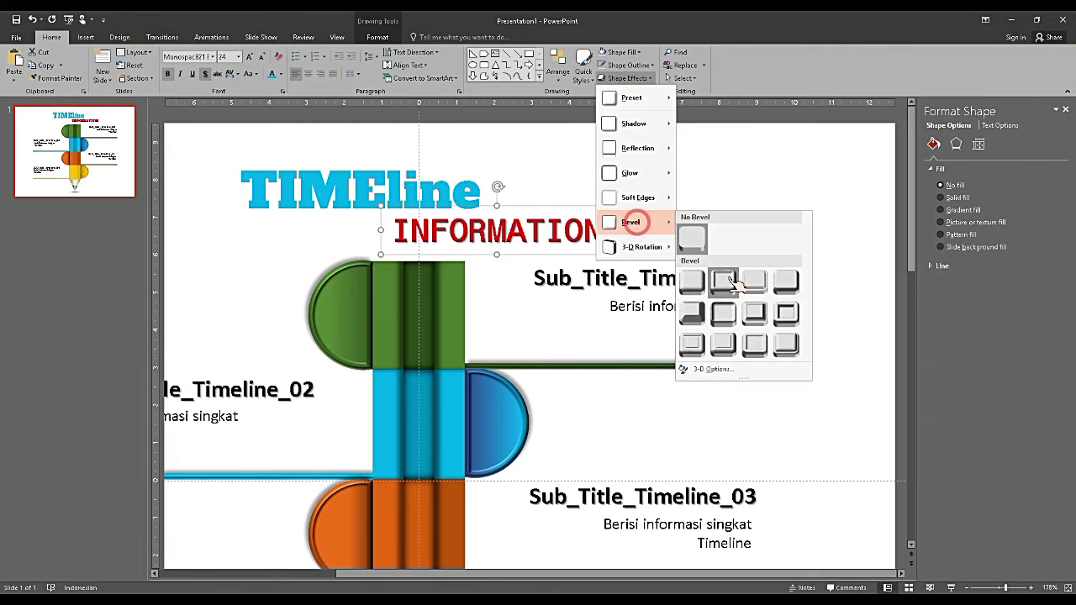
{"action": "left_click", "coordinate": [725, 283]}
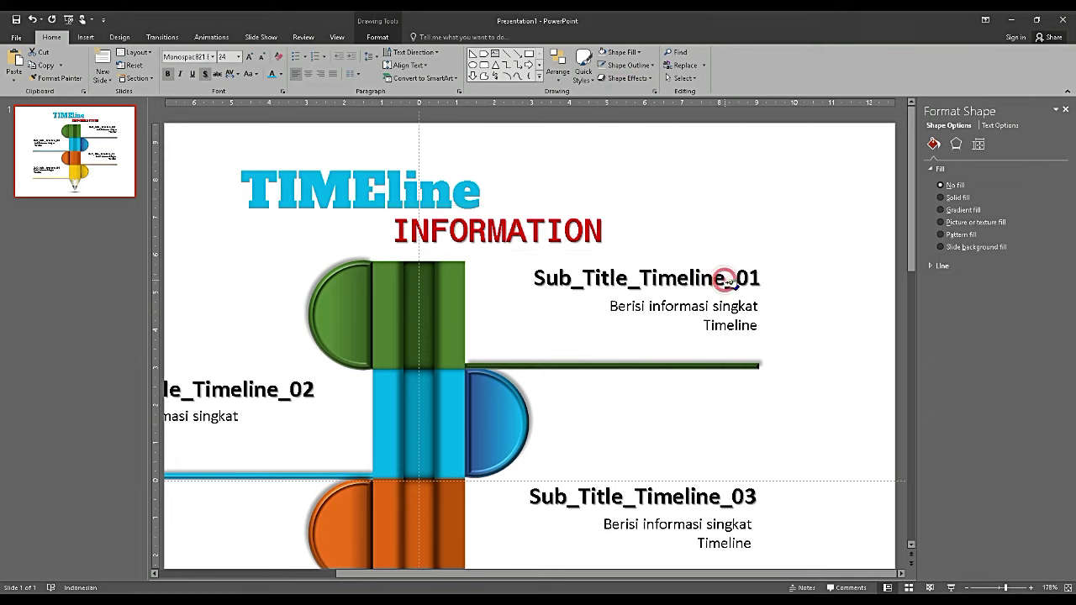
Apply a soft round bevel text effect to INFORMATION
{"action": "left_click", "coordinate": [378, 37]}
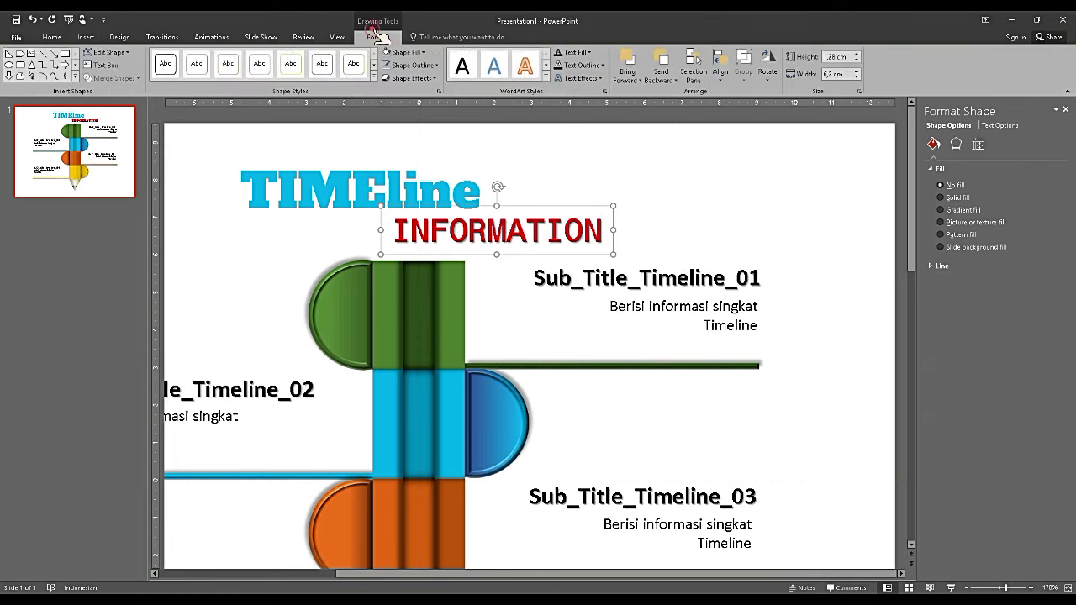
{"action": "left_click", "coordinate": [597, 79]}
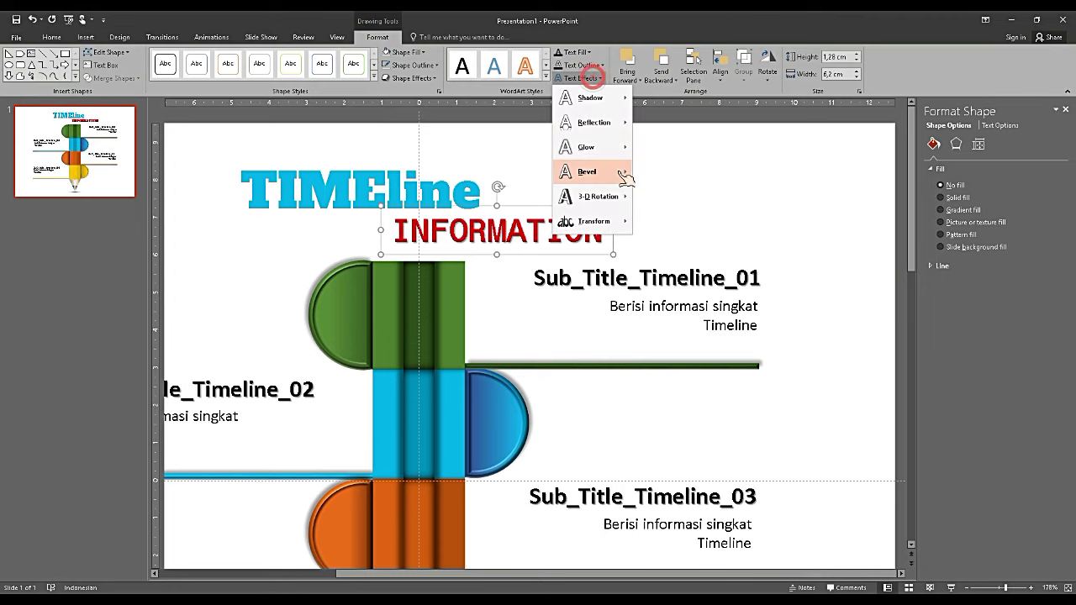
{"action": "mouse_move", "coordinate": [612, 175]}
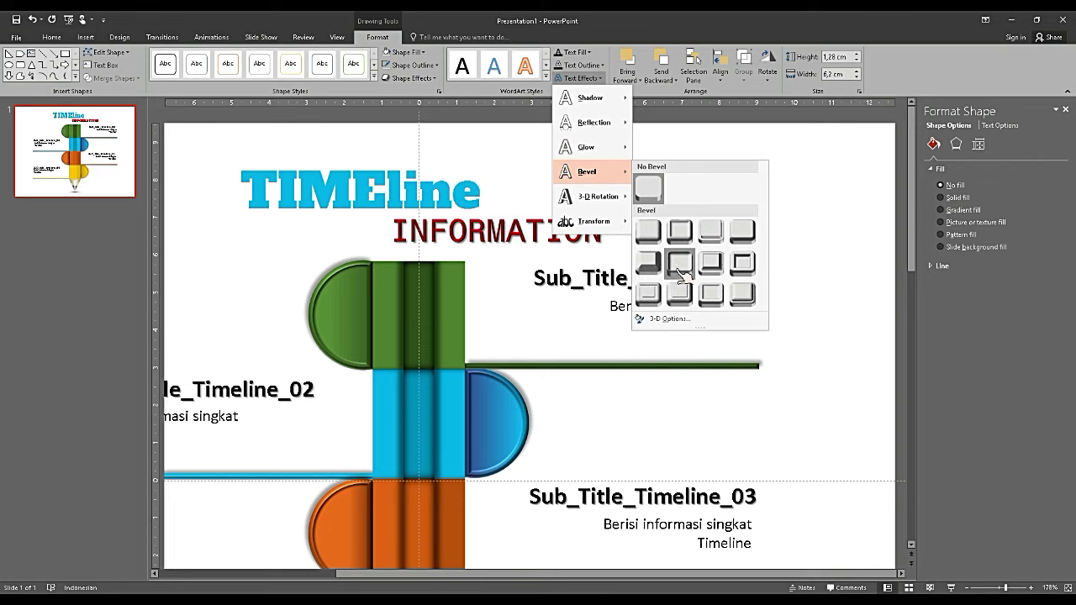
{"action": "left_click", "coordinate": [679, 268]}
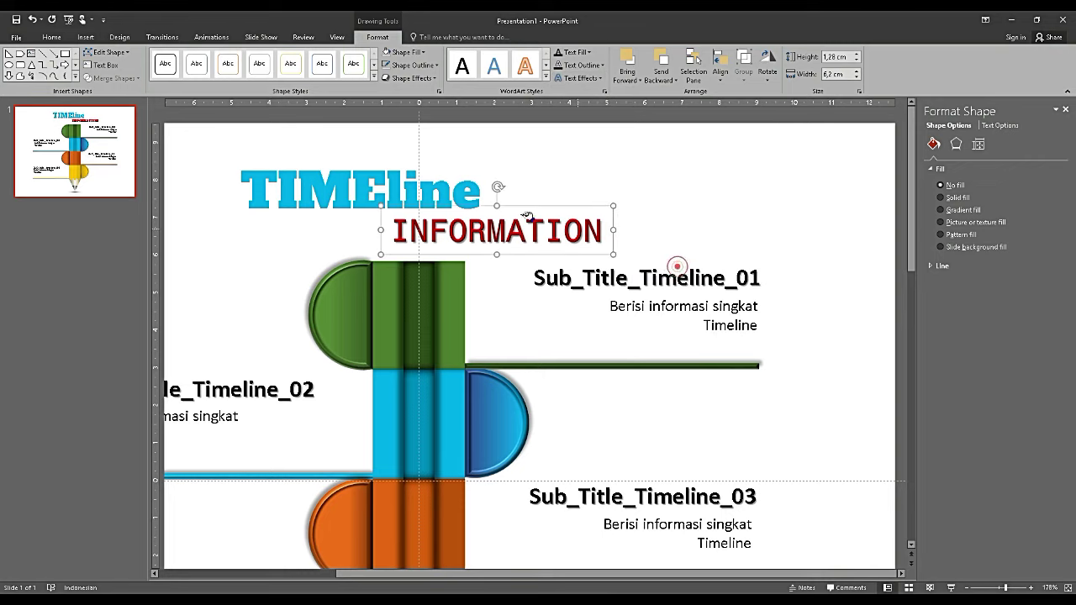
Give the TIMEline text a bevel text effect as well
{"action": "left_click", "coordinate": [454, 191]}
{"action": "left_click", "coordinate": [578, 78]}
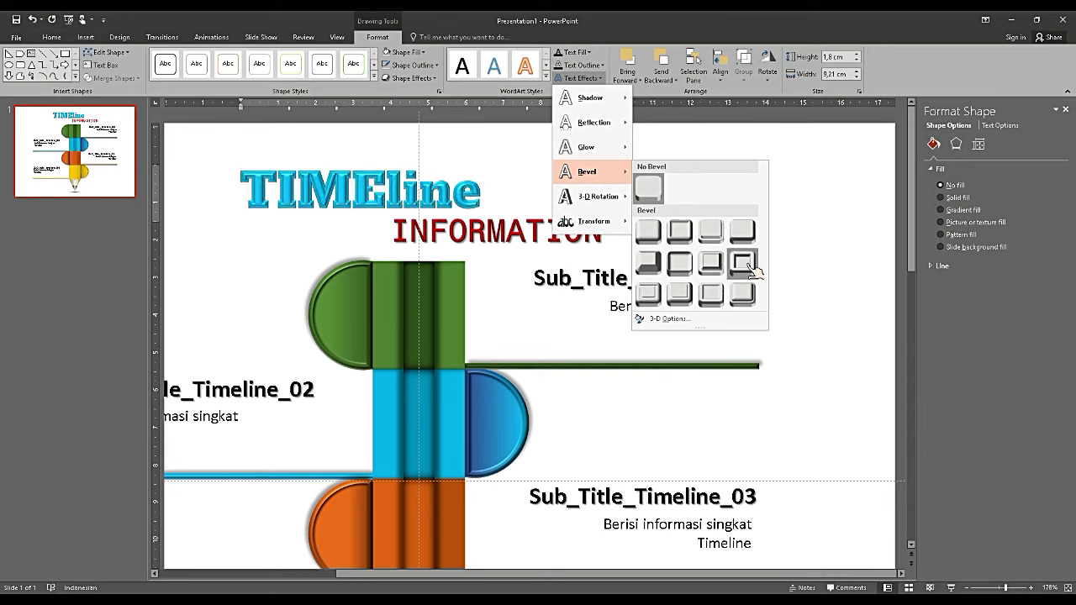
{"action": "left_click", "coordinate": [744, 296]}
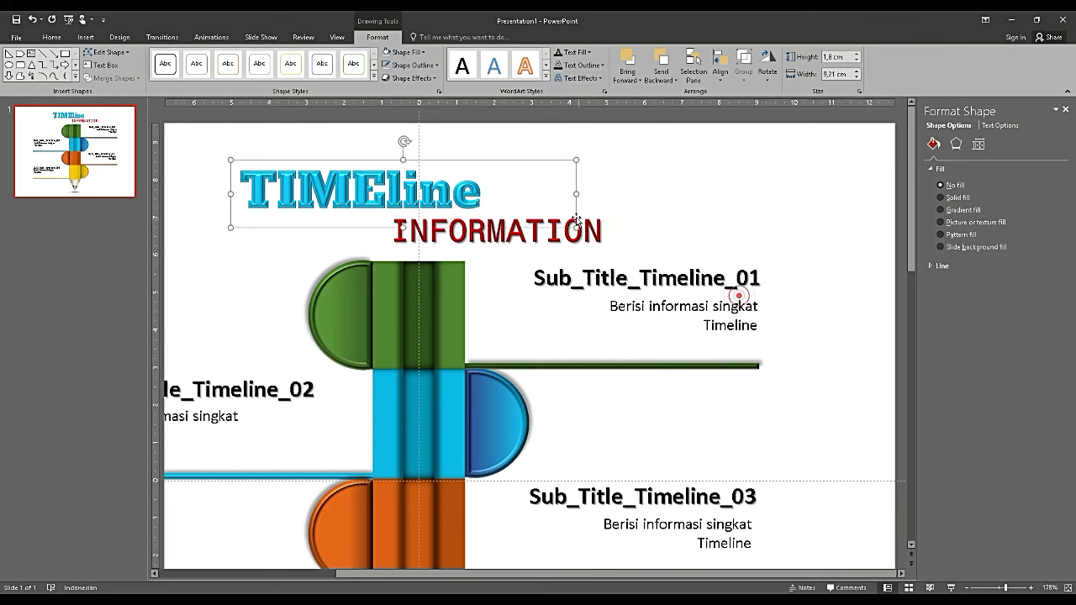
{"action": "left_click", "coordinate": [609, 213]}
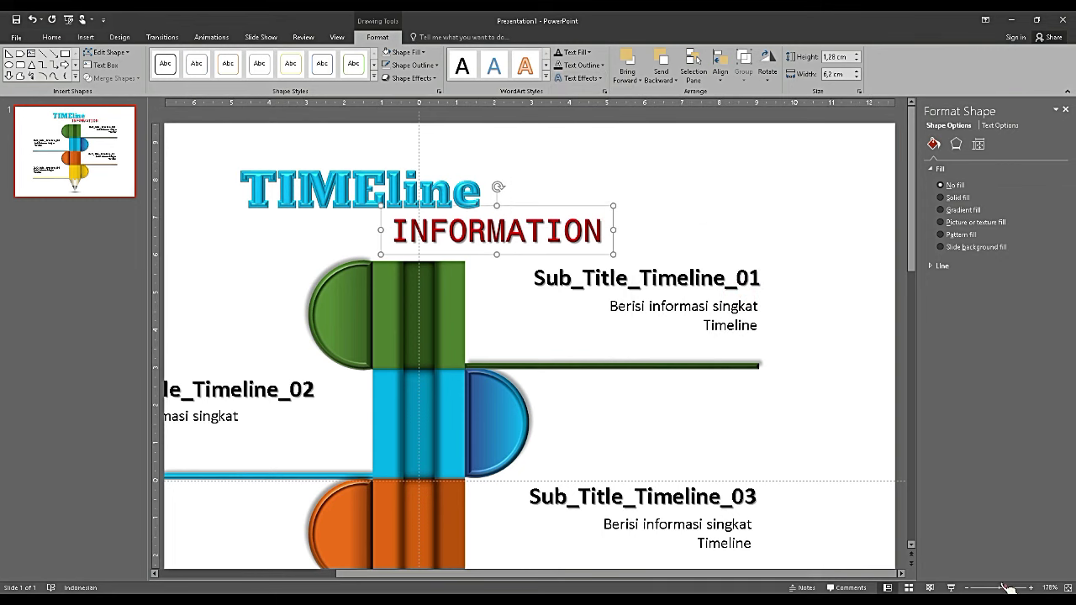
Draw a full-slide rectangle behind the timeline with no outline and a gradient fill
{"action": "left_click_drag", "start_coordinate": [1008, 589], "coordinate": [1004, 588]}
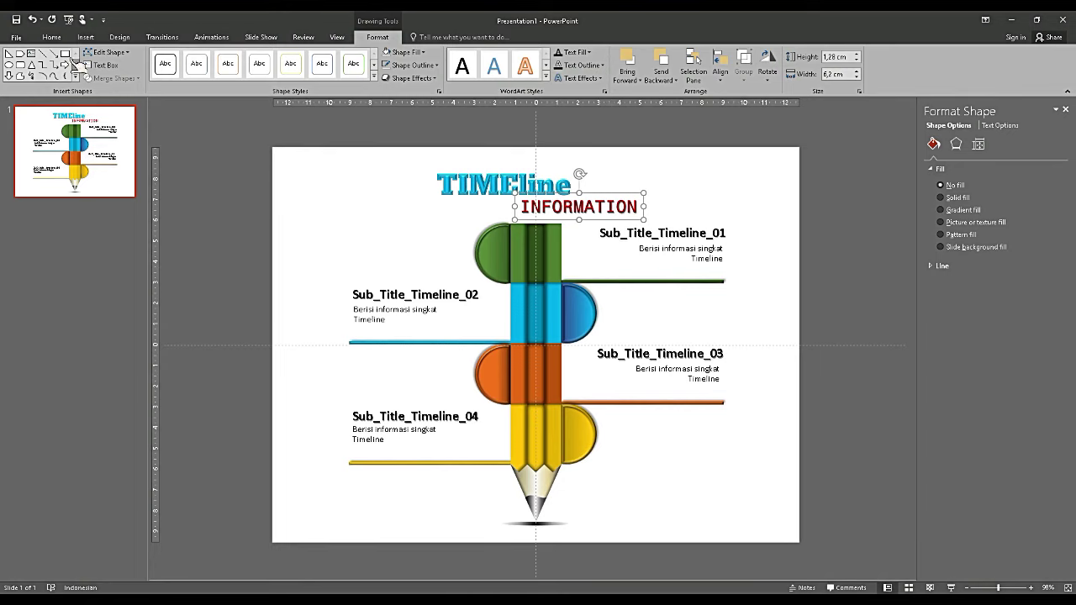
{"action": "left_click", "coordinate": [65, 53]}
{"action": "left_click_drag", "start_coordinate": [272, 146], "coordinate": [800, 542]}
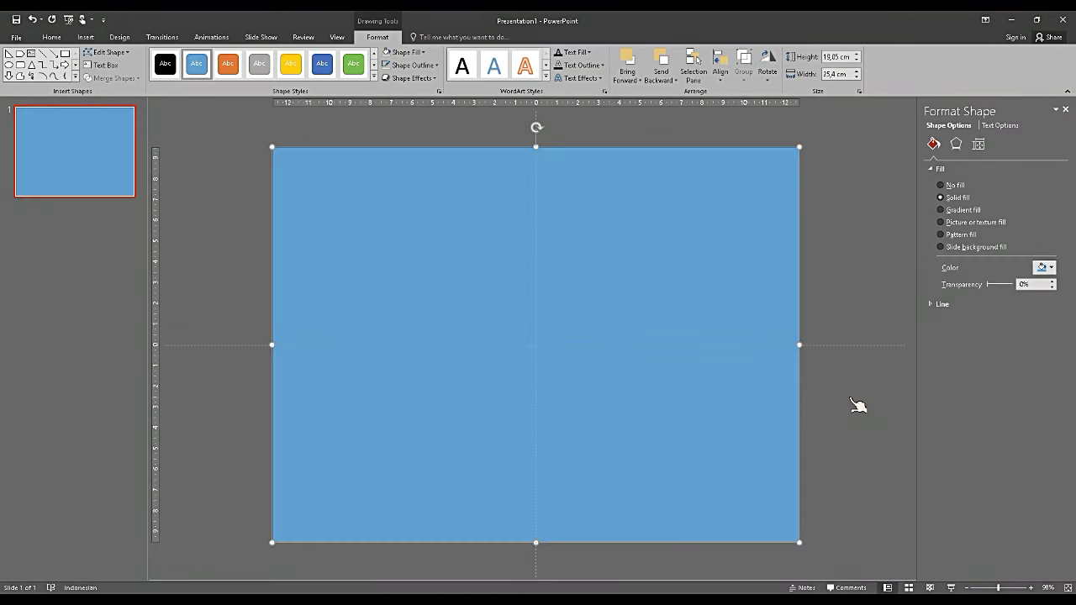
{"action": "right_click", "coordinate": [755, 309]}
{"action": "left_click", "coordinate": [799, 428]}
{"action": "left_click", "coordinate": [413, 65]}
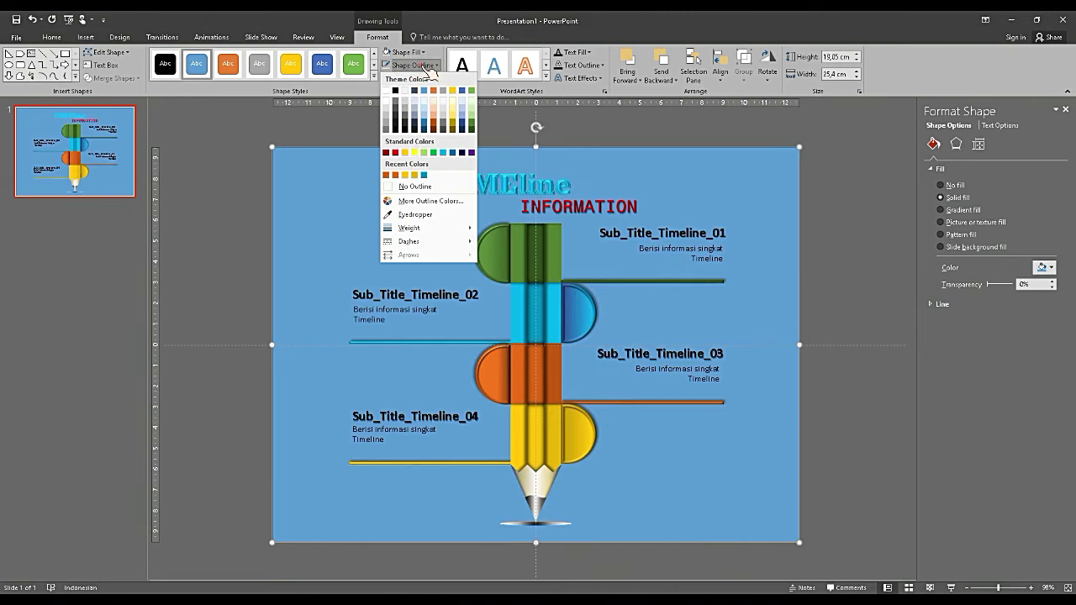
{"action": "left_click", "coordinate": [412, 188]}
{"action": "left_click", "coordinate": [964, 210]}
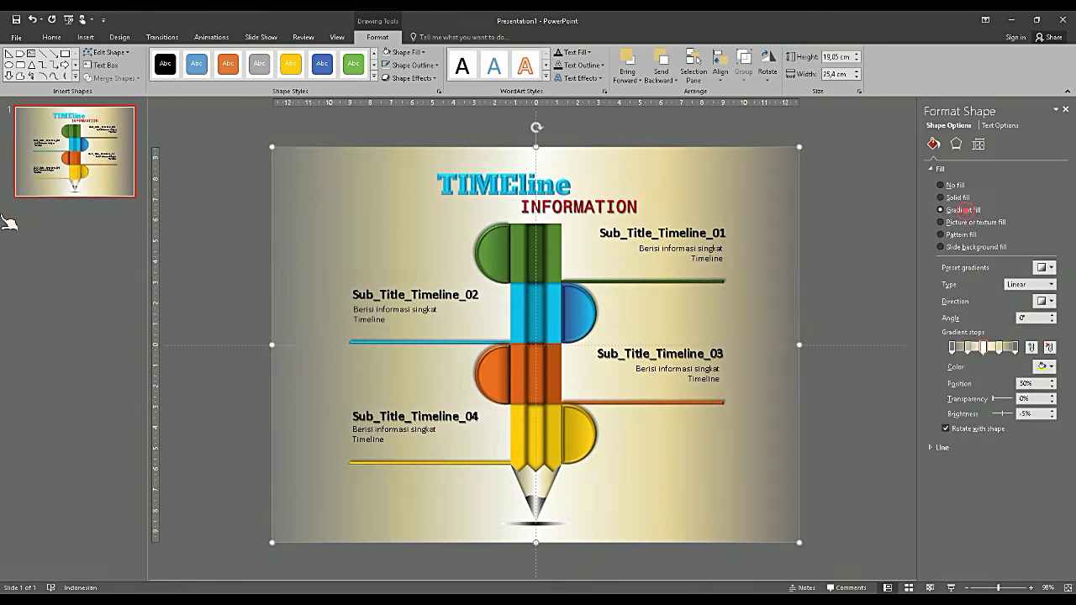
Set the first and last gradient stops of the background rectangle to light blue
{"action": "left_click", "coordinate": [881, 248]}
{"action": "left_click", "coordinate": [794, 319]}
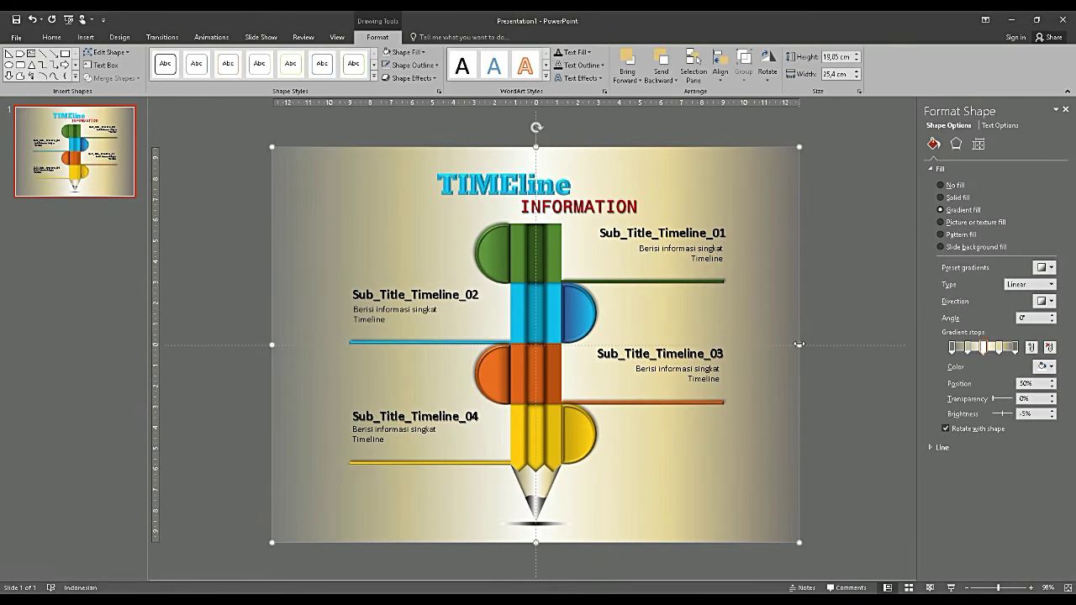
{"action": "left_click", "coordinate": [799, 343]}
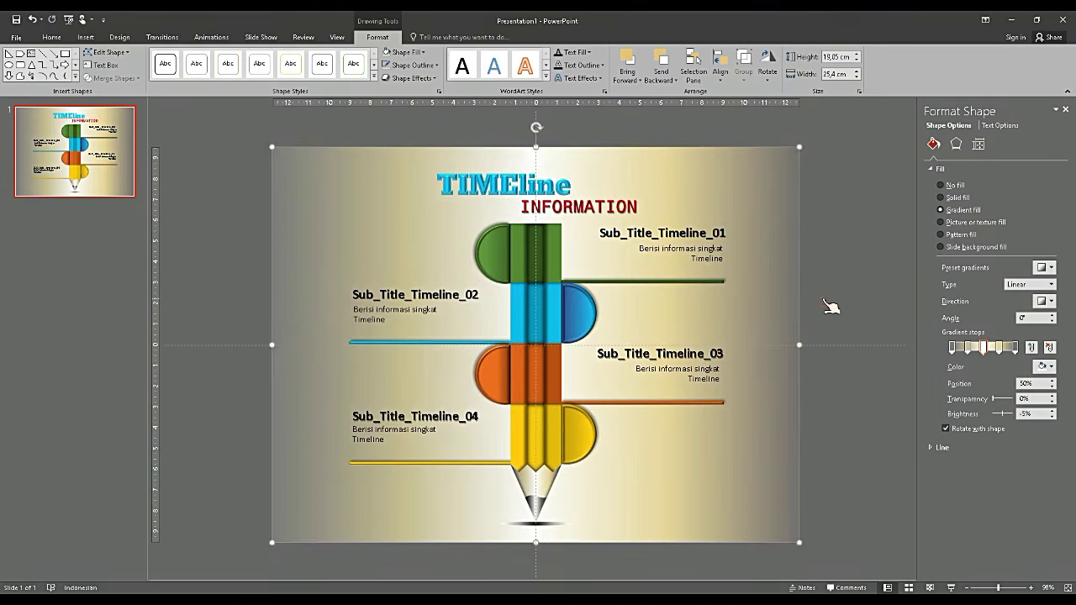
{"action": "left_click", "coordinate": [828, 305]}
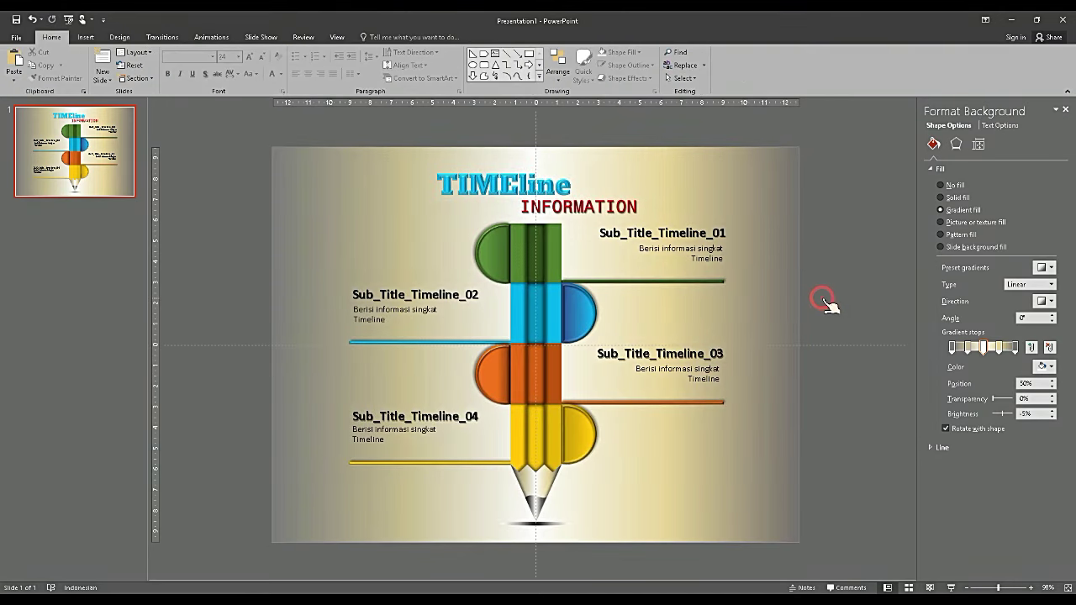
{"action": "left_click", "coordinate": [774, 316]}
{"action": "left_click", "coordinate": [942, 197]}
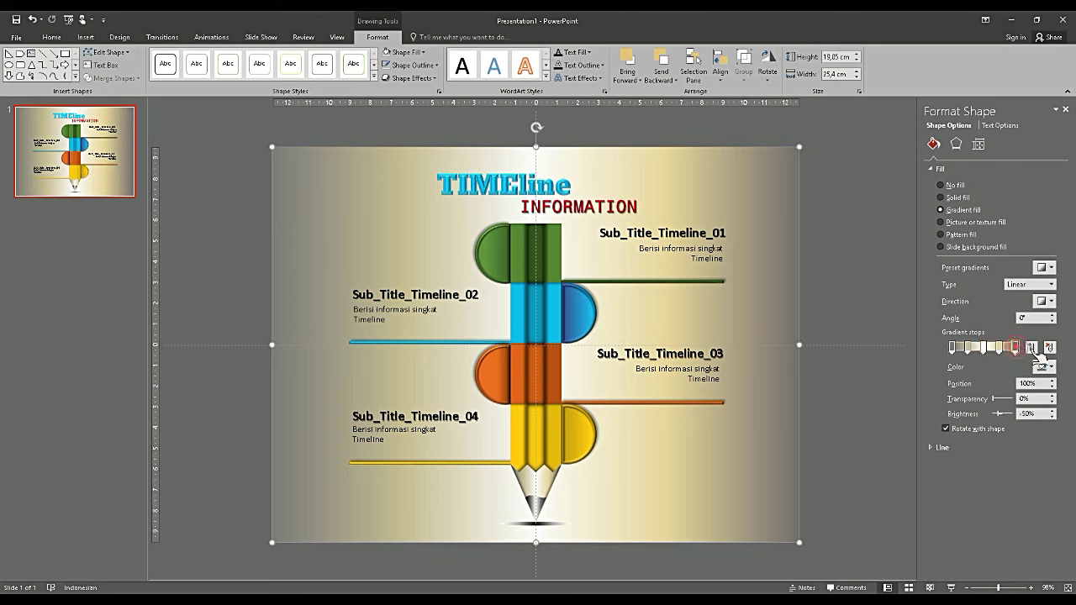
{"action": "left_click", "coordinate": [1051, 367]}
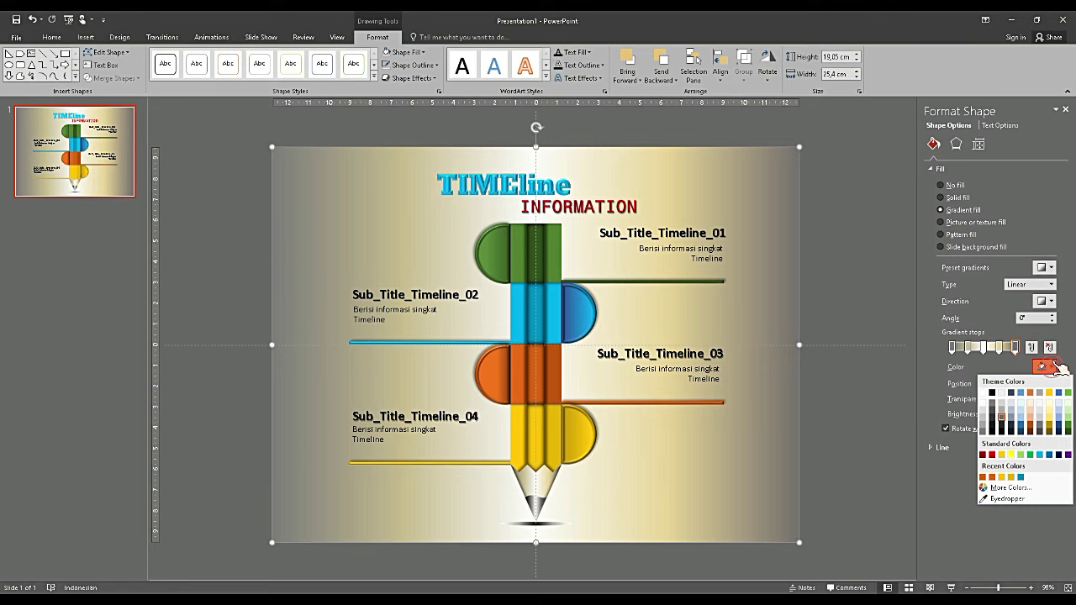
{"action": "left_click", "coordinate": [1040, 454]}
{"action": "left_click", "coordinate": [952, 346]}
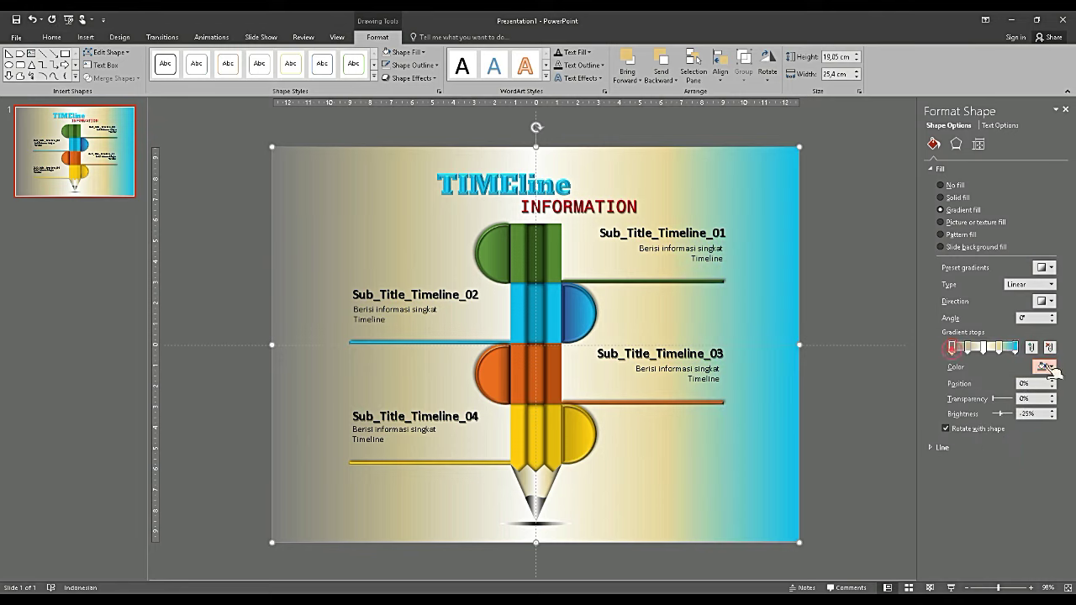
{"action": "left_click", "coordinate": [1051, 366]}
{"action": "left_click", "coordinate": [1041, 454]}
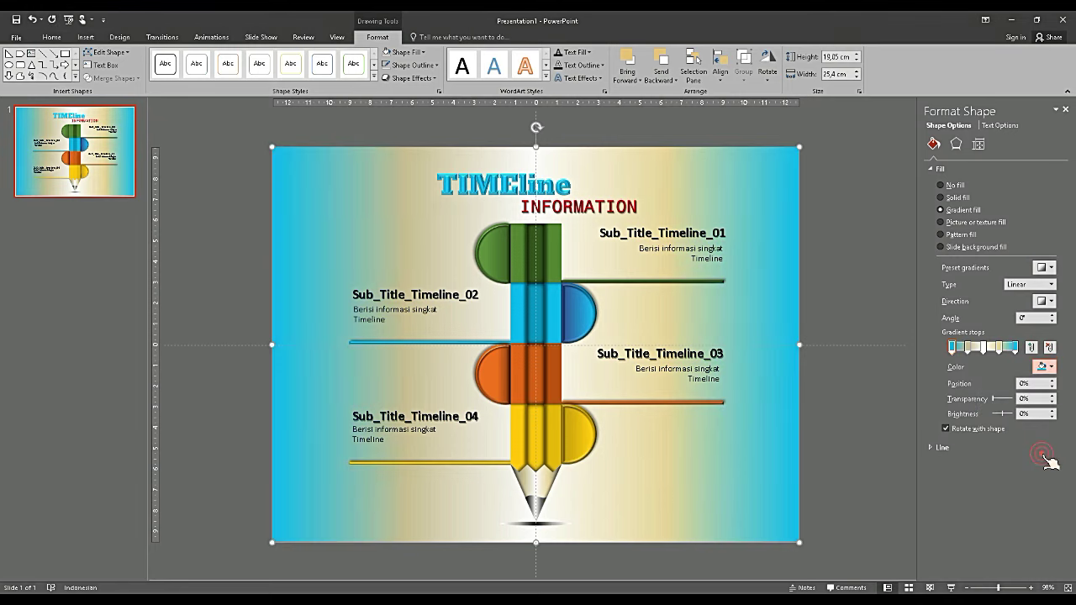
Turn the two inner beige gradient stops white
{"action": "left_click", "coordinate": [1051, 366]}
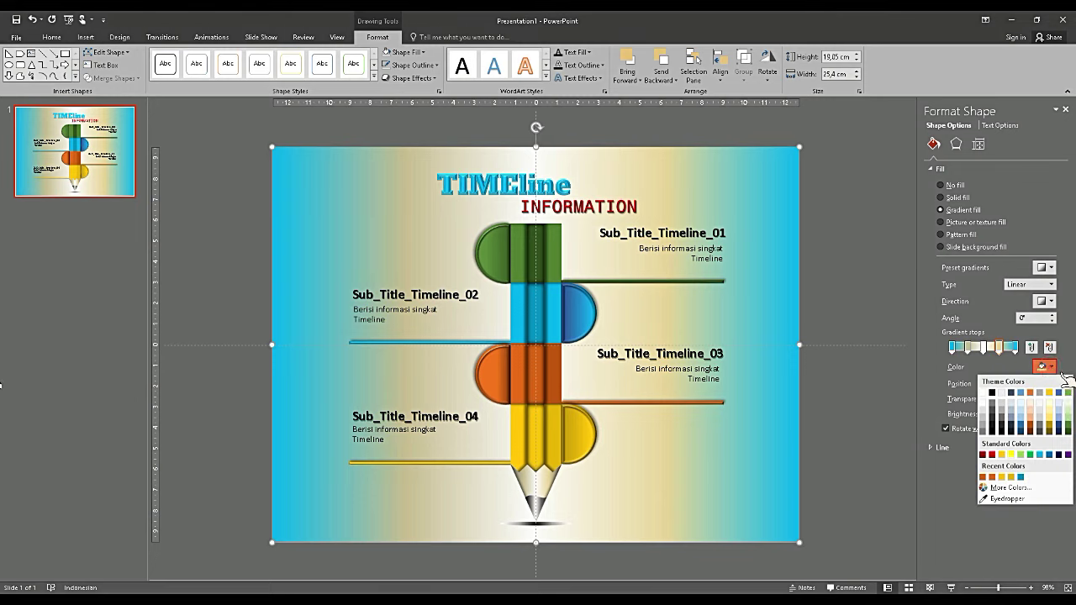
{"action": "left_click", "coordinate": [1044, 409]}
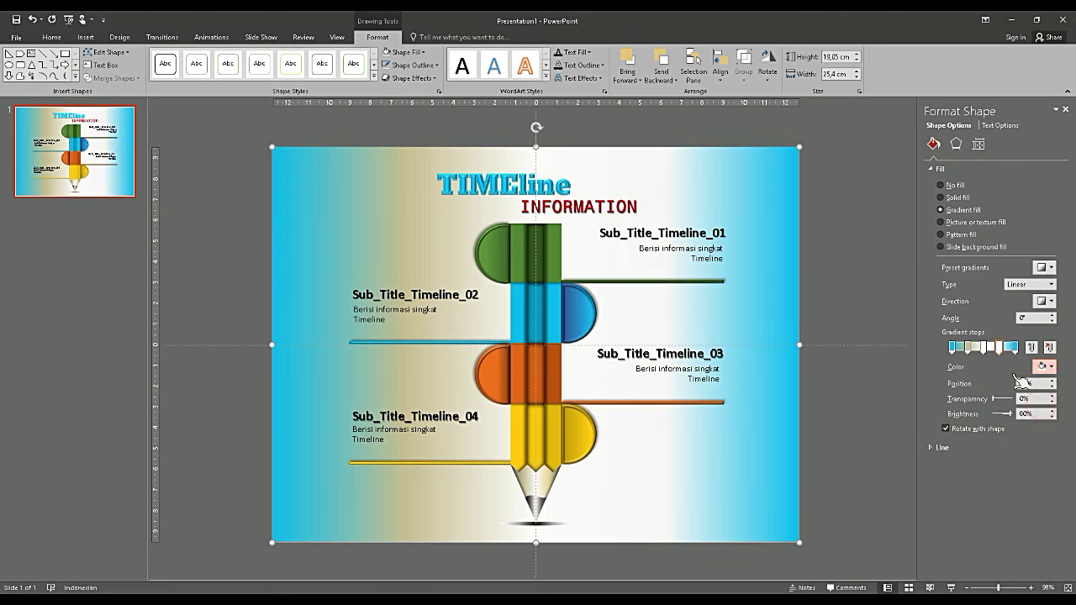
{"action": "left_click", "coordinate": [969, 347]}
{"action": "left_click", "coordinate": [1043, 367]}
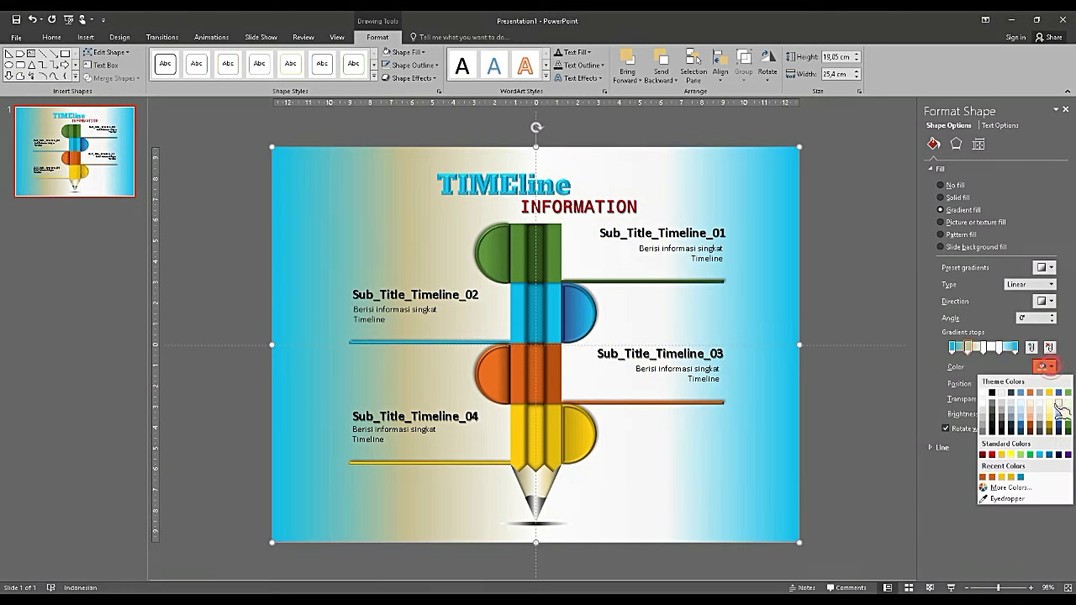
{"action": "left_click", "coordinate": [1047, 410]}
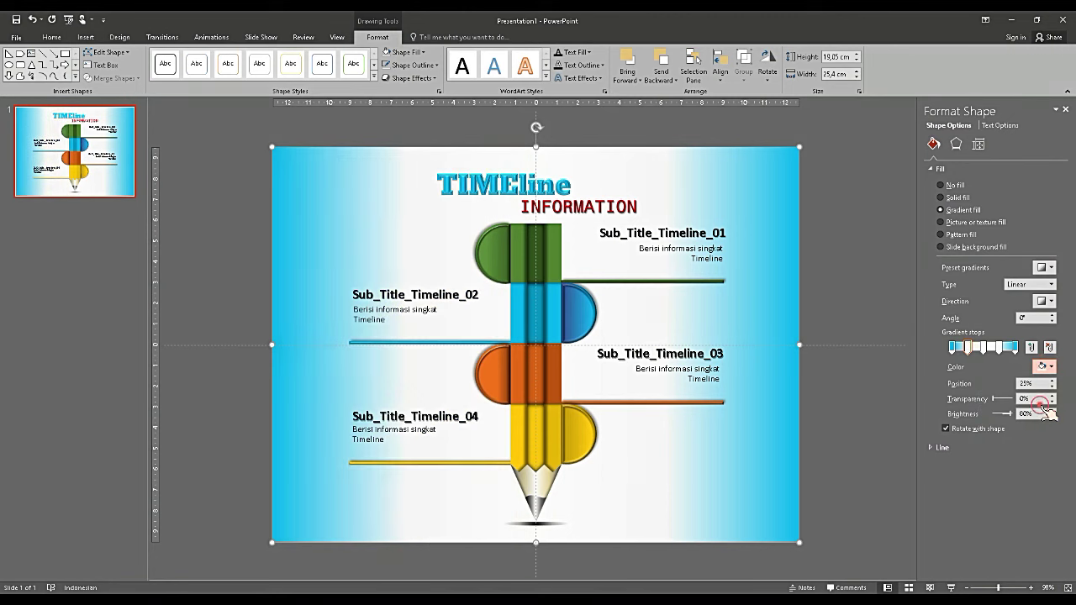
{"action": "left_click", "coordinate": [881, 351]}
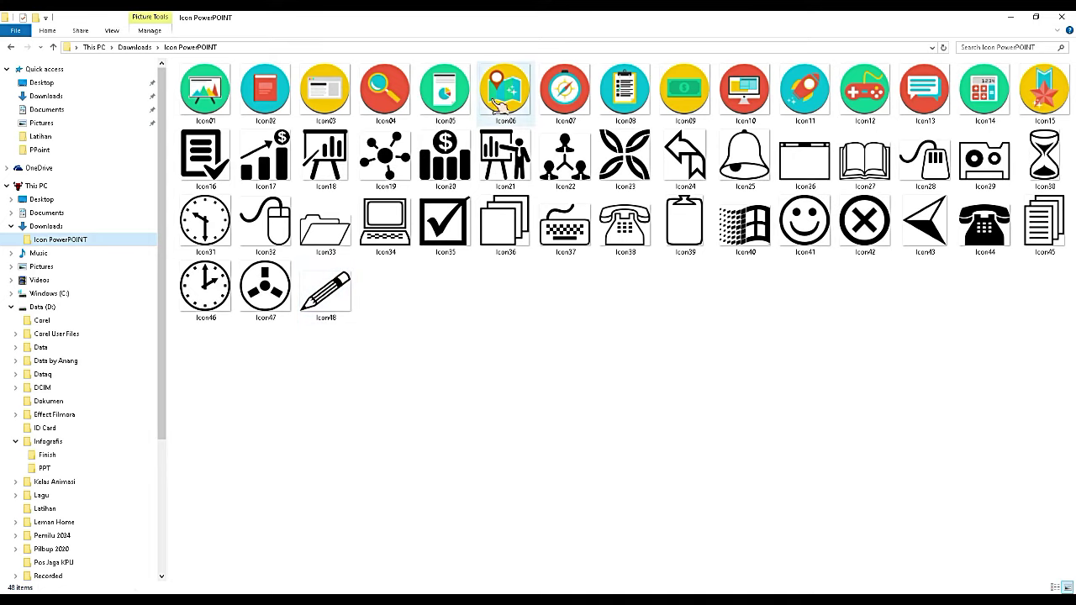
Select Icon01, Icon04, Icon07 and Icon10 and drag them over to PowerPoint
{"action": "left_click", "coordinate": [206, 89]}
{"action": "left_click", "coordinate": [525, 97], "text": "shift"}
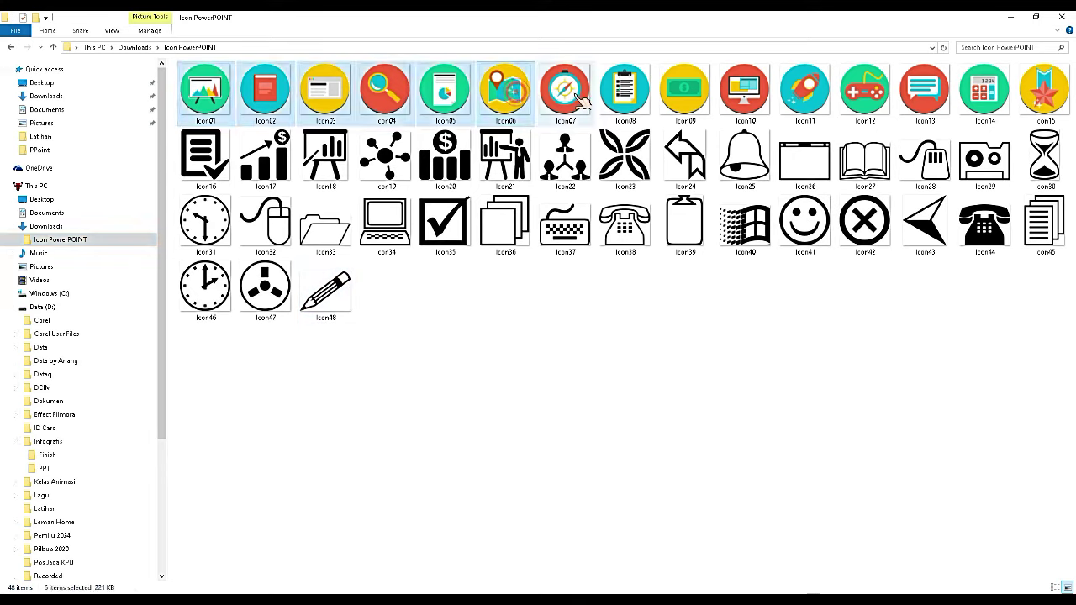
{"action": "left_click", "coordinate": [580, 99]}
{"action": "left_click", "coordinate": [401, 100], "text": "ctrl"}
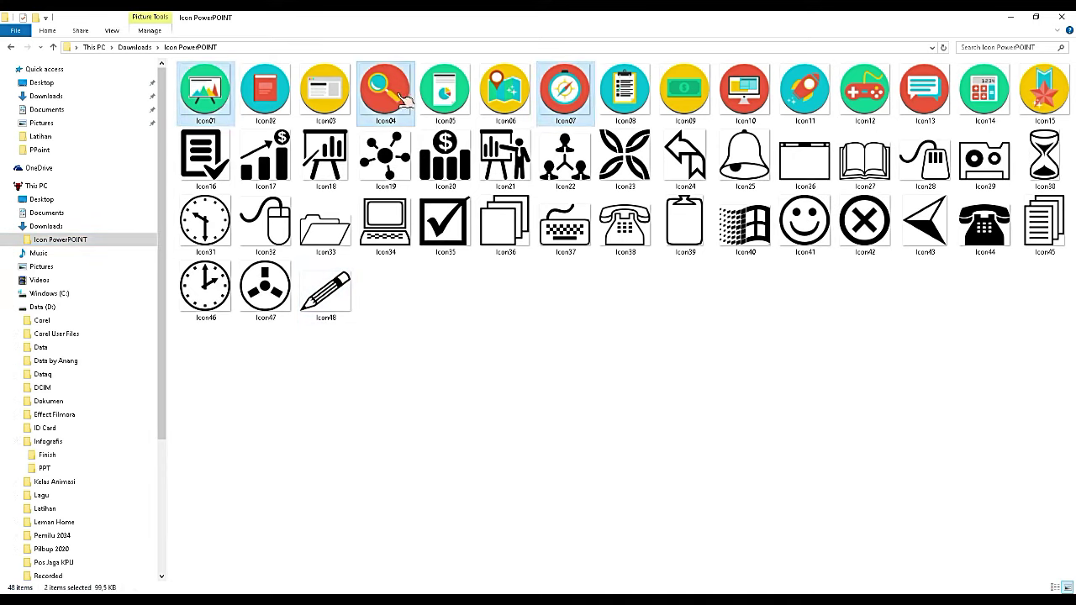
{"action": "left_click", "coordinate": [744, 99], "text": "ctrl"}
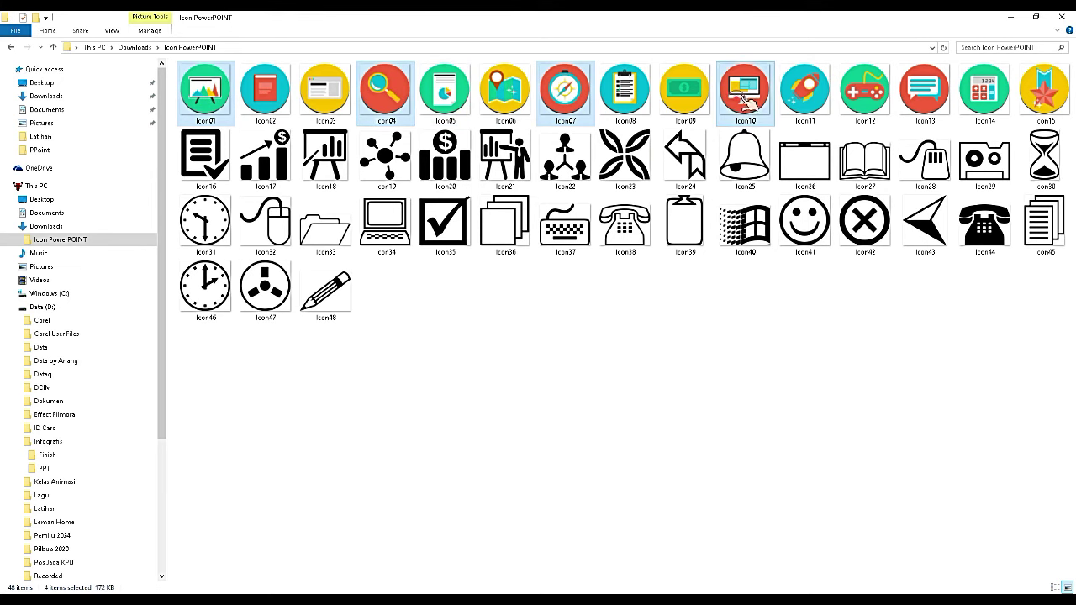
{"action": "left_click_drag", "start_coordinate": [744, 99], "coordinate": [563, 356]}
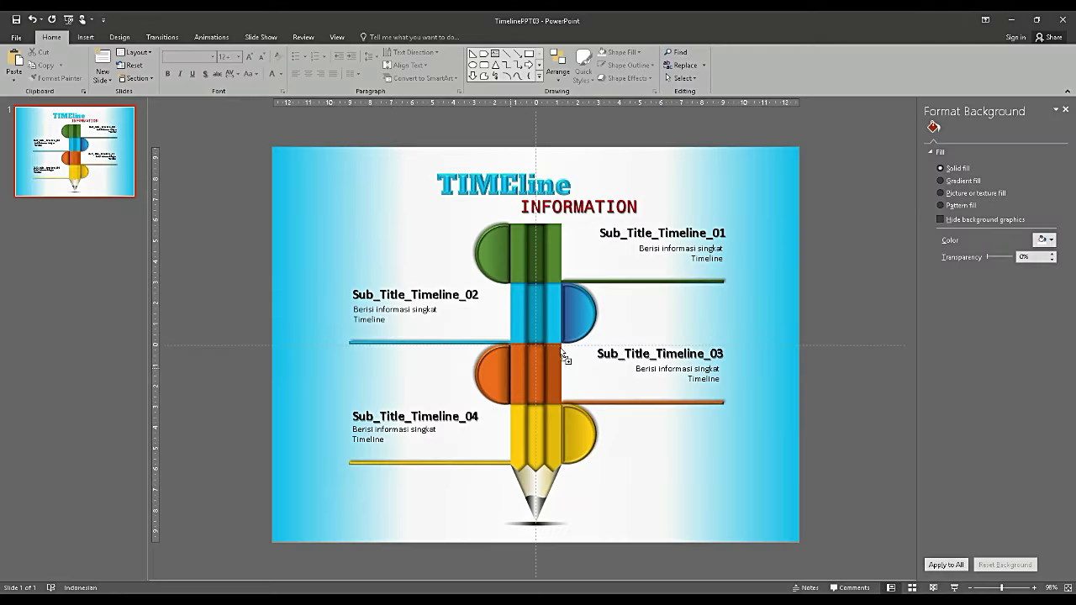
Drop the icons on the zoomed slide, placing the compass on blue and magnifier on yellow
{"action": "left_click_drag", "start_coordinate": [633, 339], "coordinate": [647, 322]}
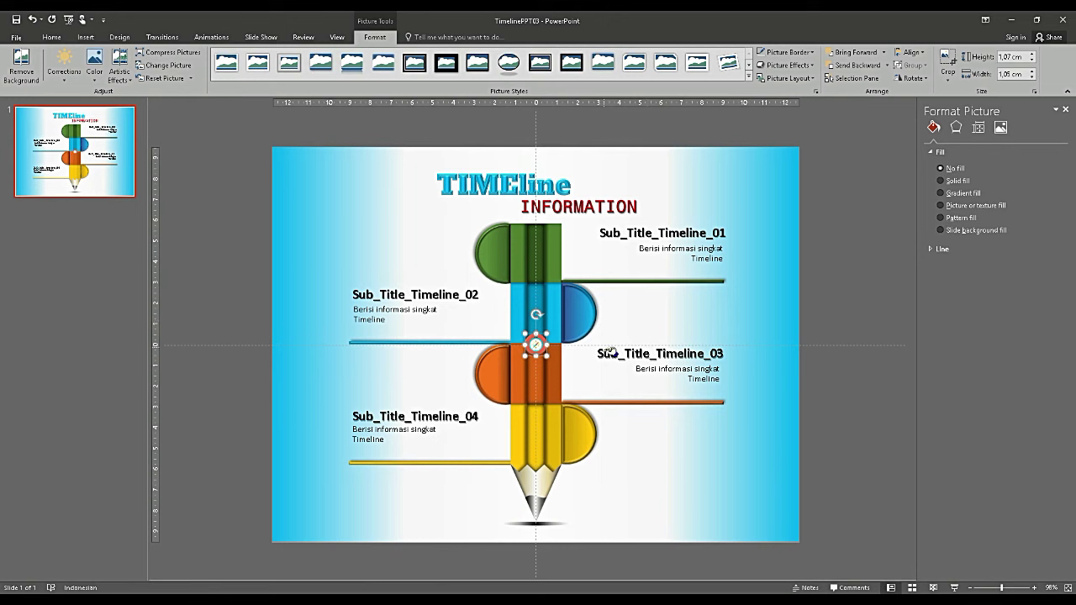
{"action": "left_click", "coordinate": [1023, 587]}
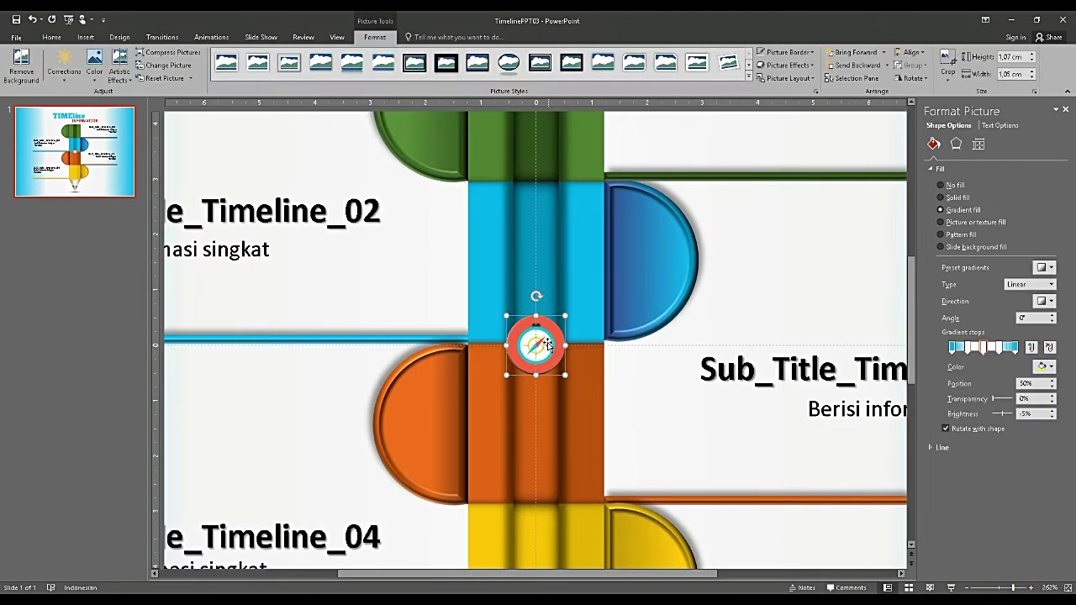
{"action": "mouse_move", "coordinate": [567, 326]}
{"action": "left_mouse_down"}
{"action": "mouse_move", "coordinate": [644, 251]}
{"action": "mouse_move", "coordinate": [683, 239]}
{"action": "left_mouse_up"}
{"action": "left_click", "coordinate": [562, 346]}
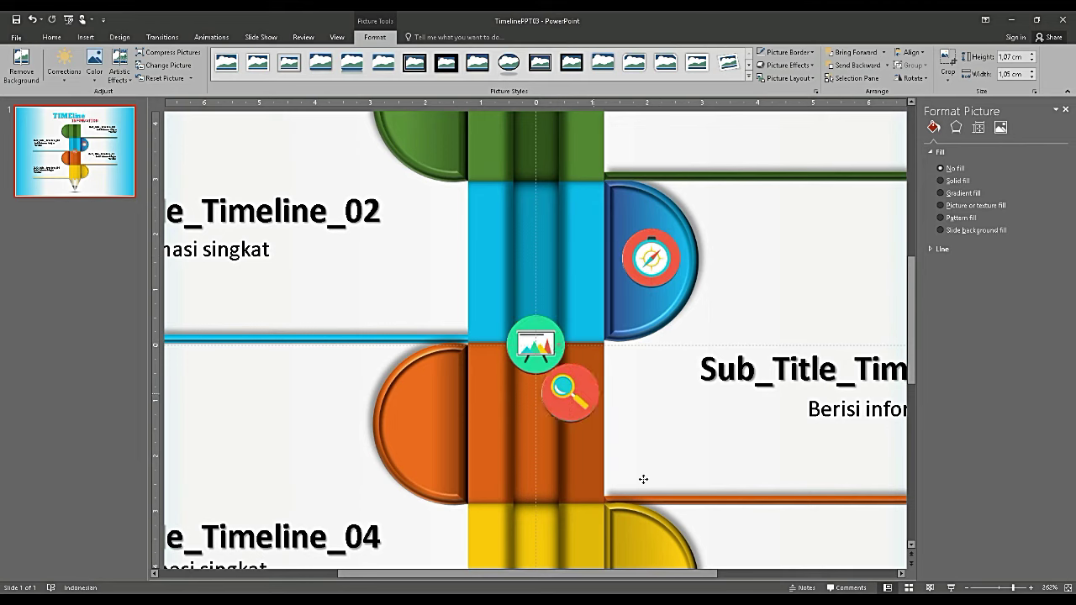
{"action": "left_click_drag", "start_coordinate": [561, 345], "coordinate": [669, 564]}
{"action": "scroll", "coordinate": [631, 360], "scroll_direction": "down", "scroll_amount": 2}
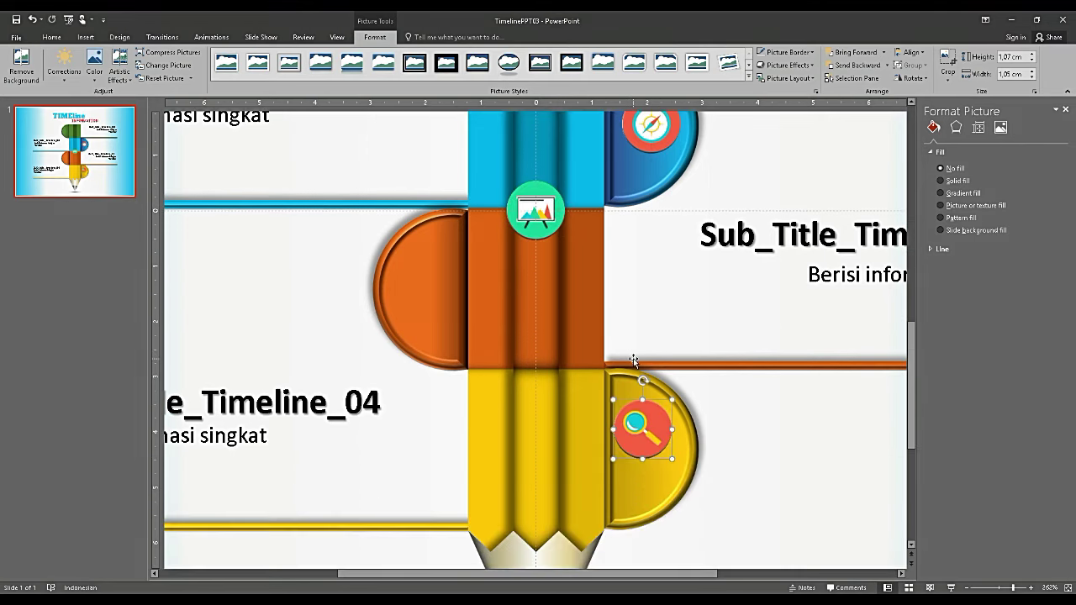
{"action": "scroll", "coordinate": [637, 361], "scroll_direction": "up", "scroll_amount": 4}
{"action": "left_click_drag", "start_coordinate": [555, 404], "coordinate": [444, 157]}
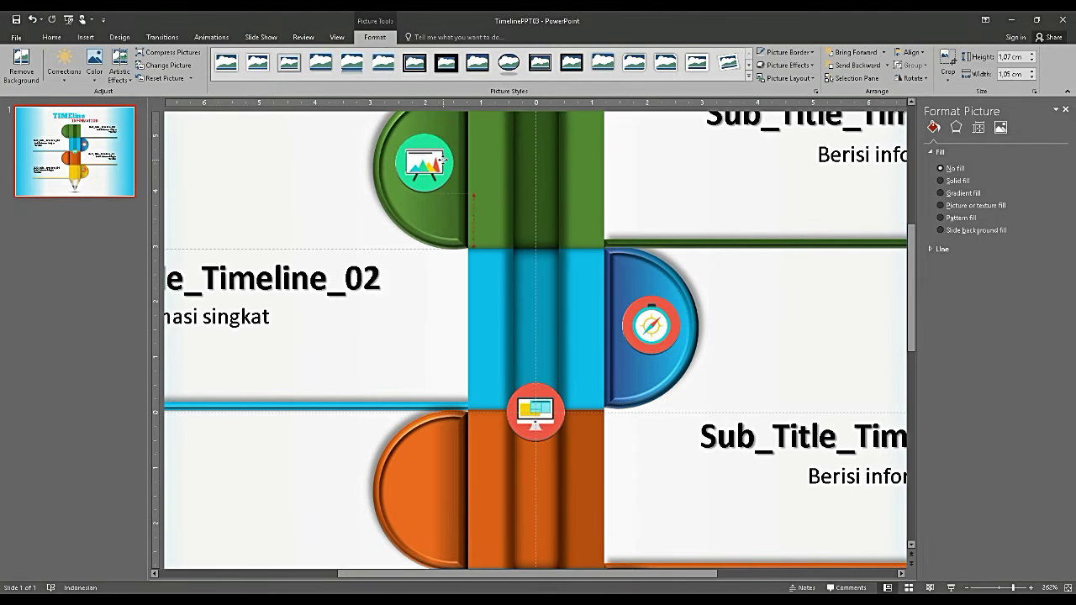
{"action": "scroll", "coordinate": [564, 241], "scroll_direction": "up", "scroll_amount": 1}
{"action": "scroll", "coordinate": [567, 246], "scroll_direction": "down", "scroll_amount": 2}
{"action": "scroll", "coordinate": [568, 252], "scroll_direction": "down", "scroll_amount": 6}
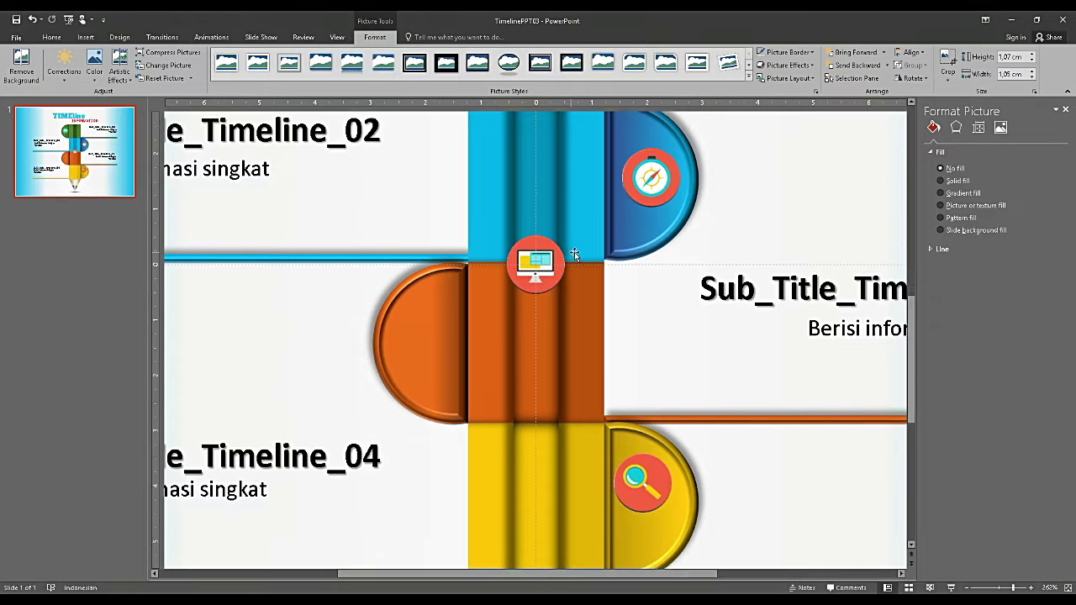
{"action": "left_click", "coordinate": [640, 347]}
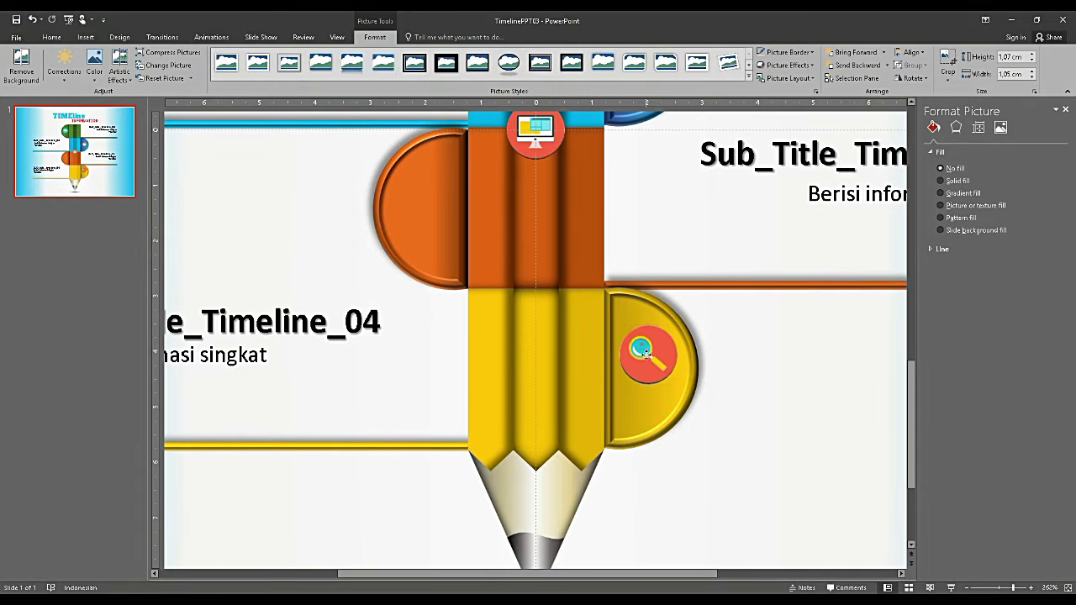
{"action": "left_click_drag", "start_coordinate": [641, 347], "coordinate": [648, 364]}
Position the monitor on the green and the chart on the orange semicircle
{"action": "left_click_drag", "start_coordinate": [532, 139], "coordinate": [417, 210]}
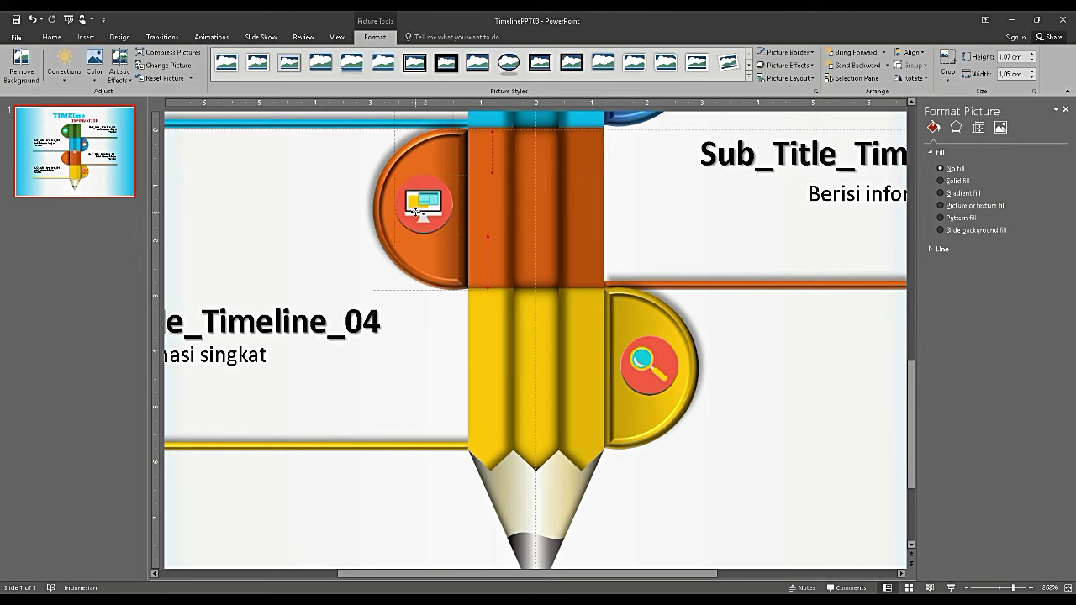
{"action": "left_click_drag", "start_coordinate": [415, 210], "coordinate": [415, 212]}
{"action": "scroll", "coordinate": [463, 201], "scroll_direction": "up", "scroll_amount": 1}
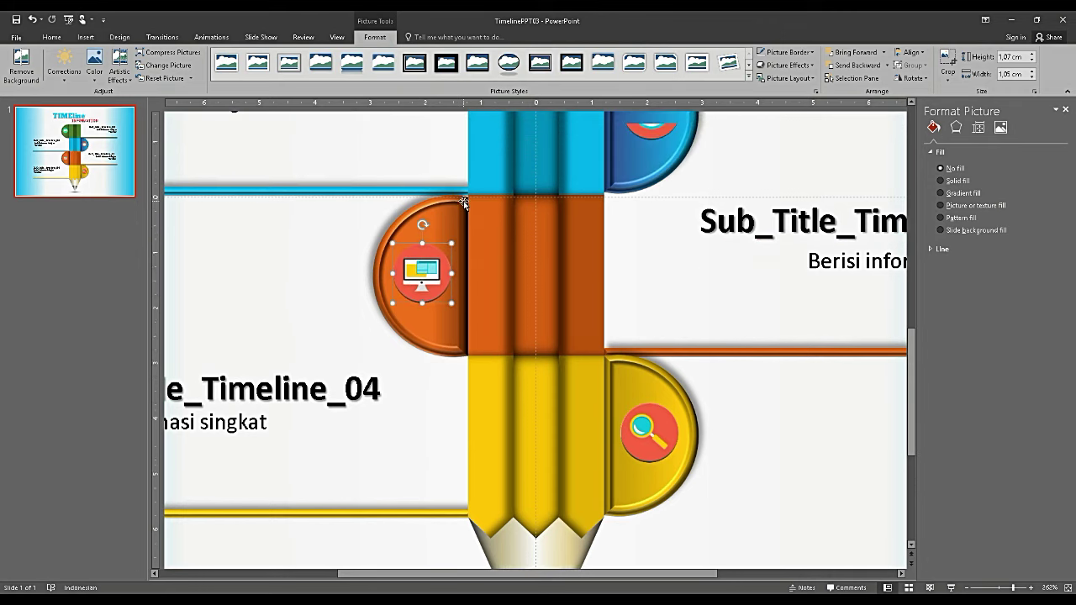
{"action": "scroll", "coordinate": [463, 203], "scroll_direction": "up", "scroll_amount": 1}
{"action": "scroll", "coordinate": [463, 205], "scroll_direction": "up", "scroll_amount": 1}
{"action": "scroll", "coordinate": [463, 204], "scroll_direction": "up", "scroll_amount": 1}
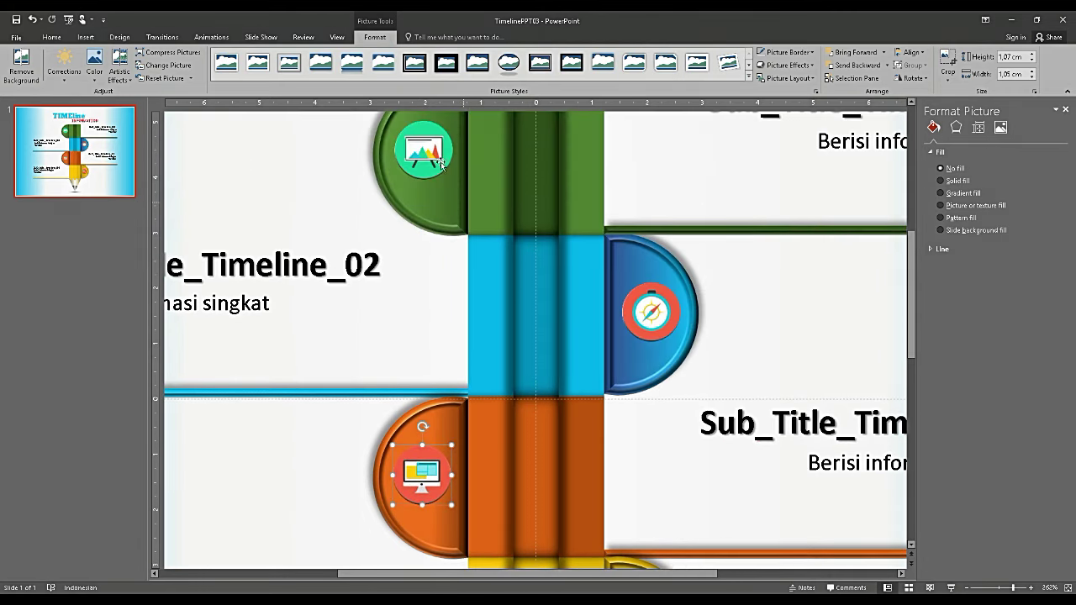
{"action": "mouse_move", "coordinate": [441, 164]}
{"action": "left_mouse_down"}
{"action": "mouse_move", "coordinate": [394, 441]}
{"action": "mouse_move", "coordinate": [427, 148]}
{"action": "left_mouse_up"}
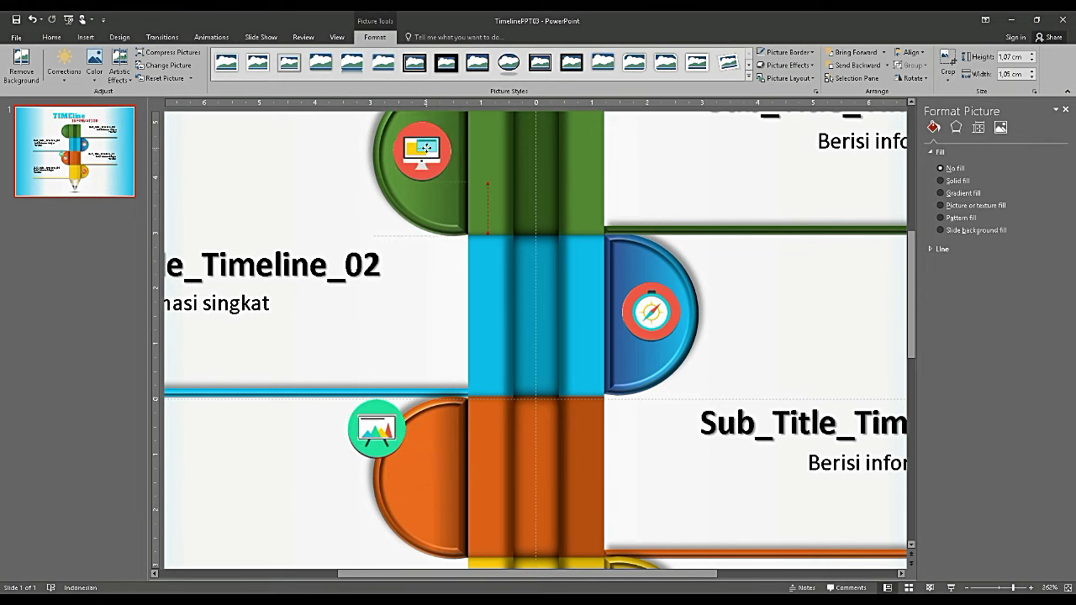
{"action": "left_click_drag", "start_coordinate": [376, 430], "coordinate": [414, 476]}
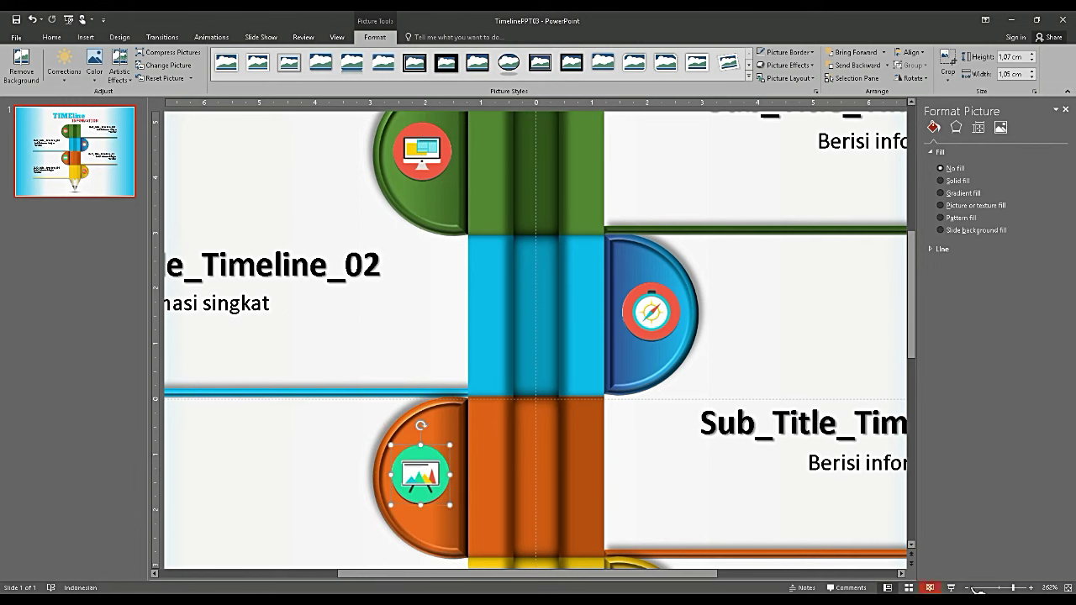
{"action": "left_click", "coordinate": [1003, 589]}
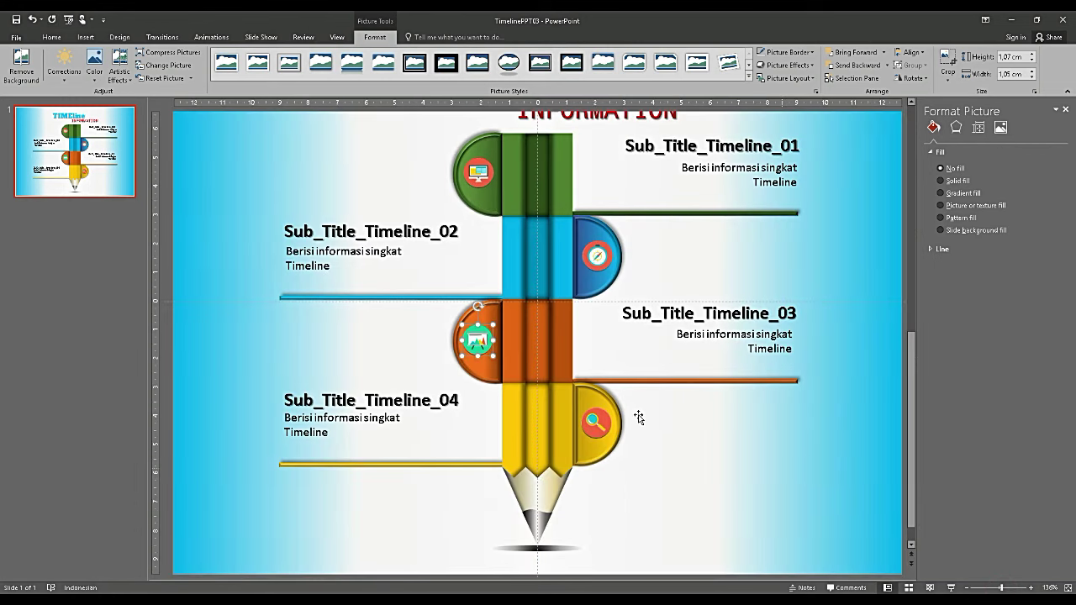
Deselect the icon and run the slide show to preview the finished timeline
{"action": "left_click", "coordinate": [216, 474]}
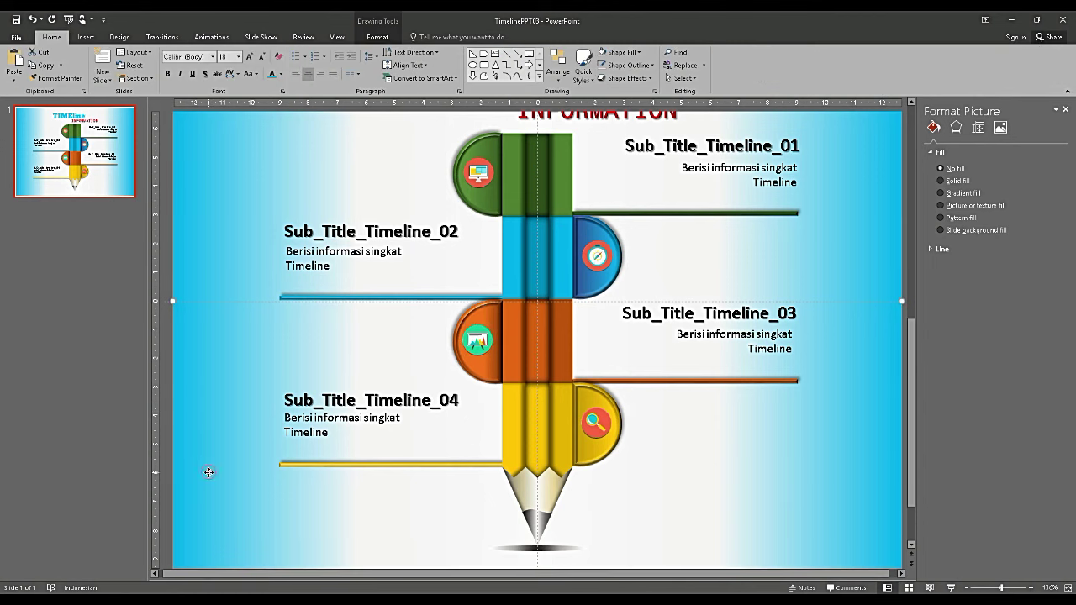
{"action": "scroll", "coordinate": [877, 555], "scroll_direction": "down", "scroll_amount": 2}
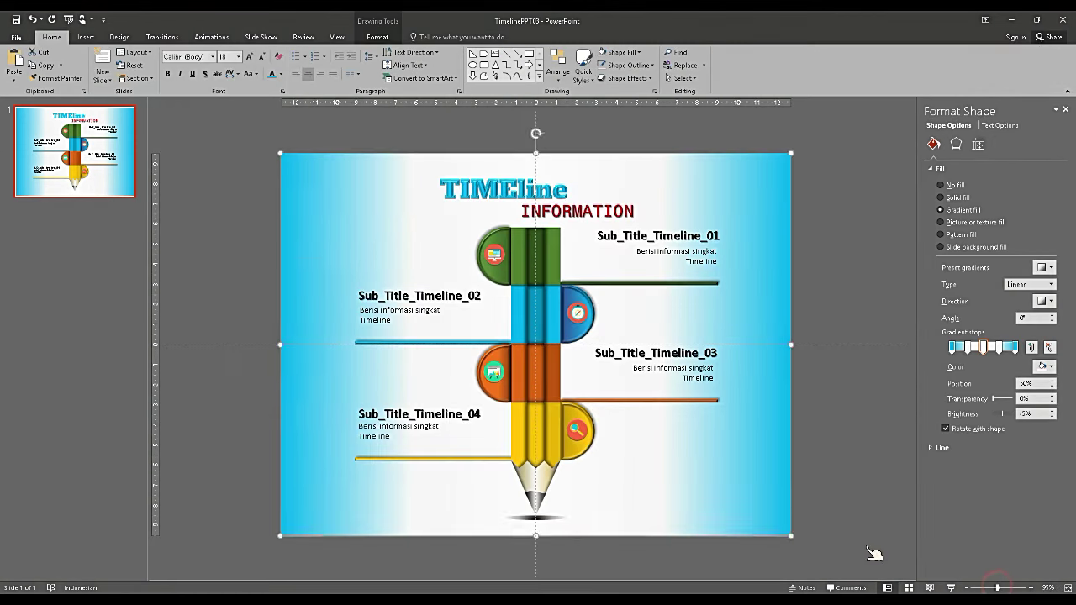
{"action": "left_click", "coordinate": [865, 544]}
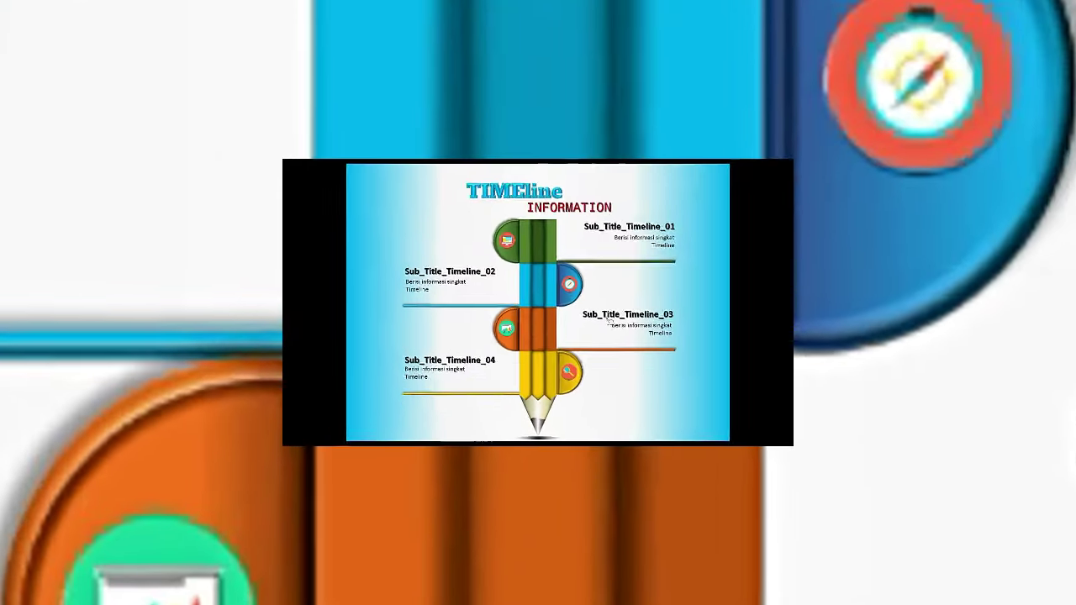